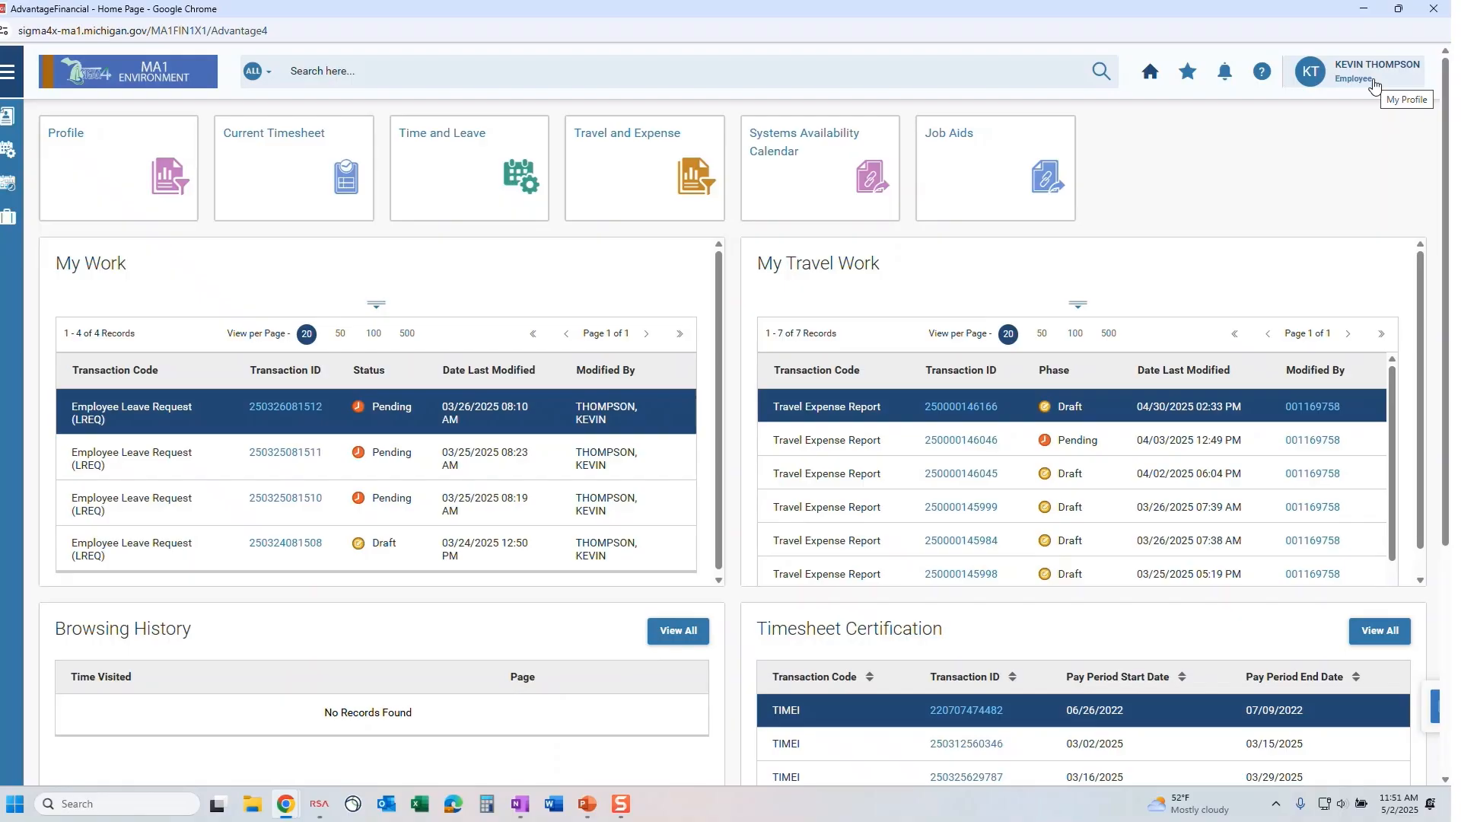
# Pick Cost Accounting from My Roles in the user profile menu.
pyautogui.click(1398, 73)
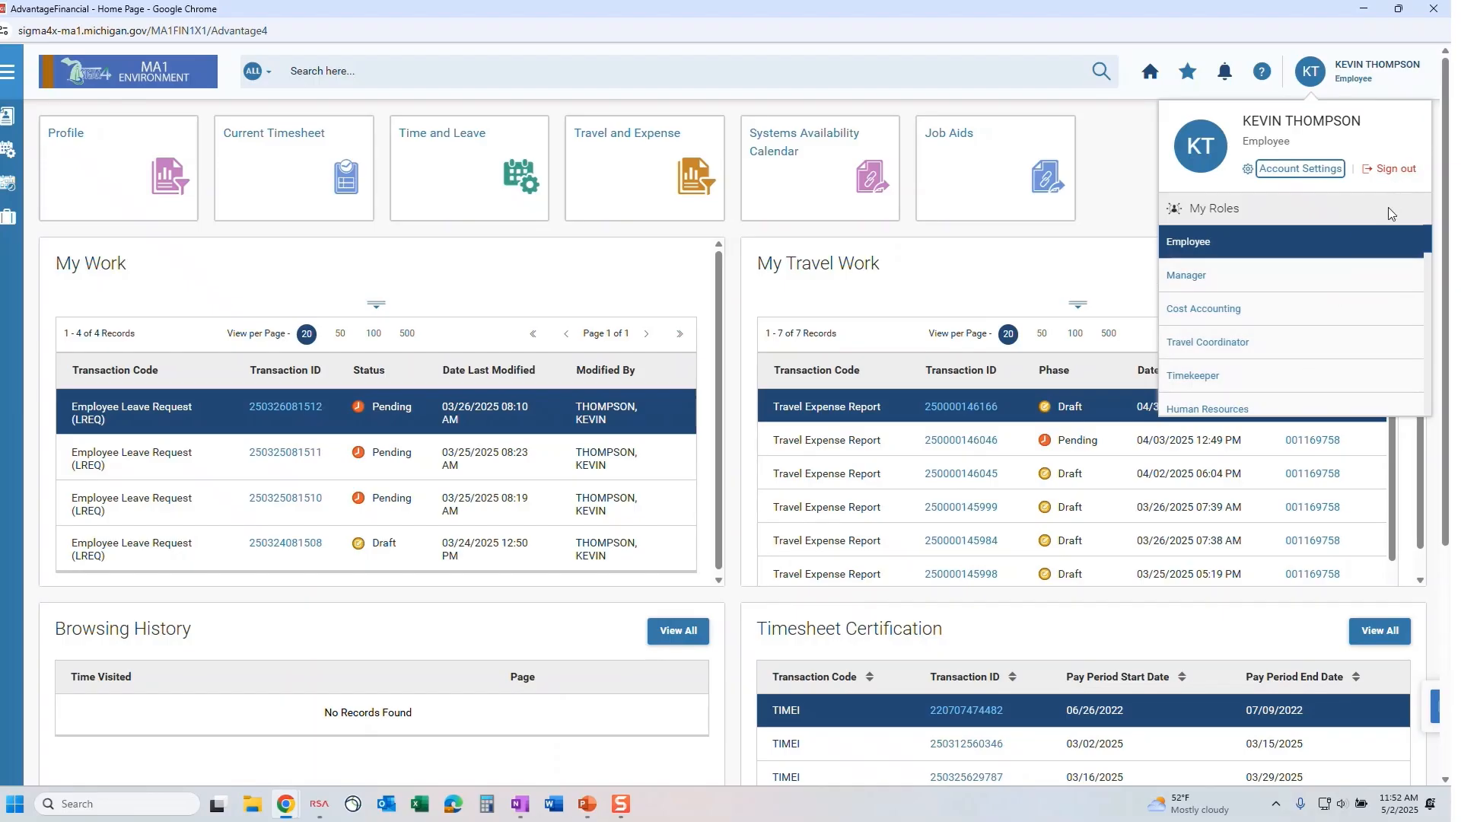
pyautogui.click(1321, 312)
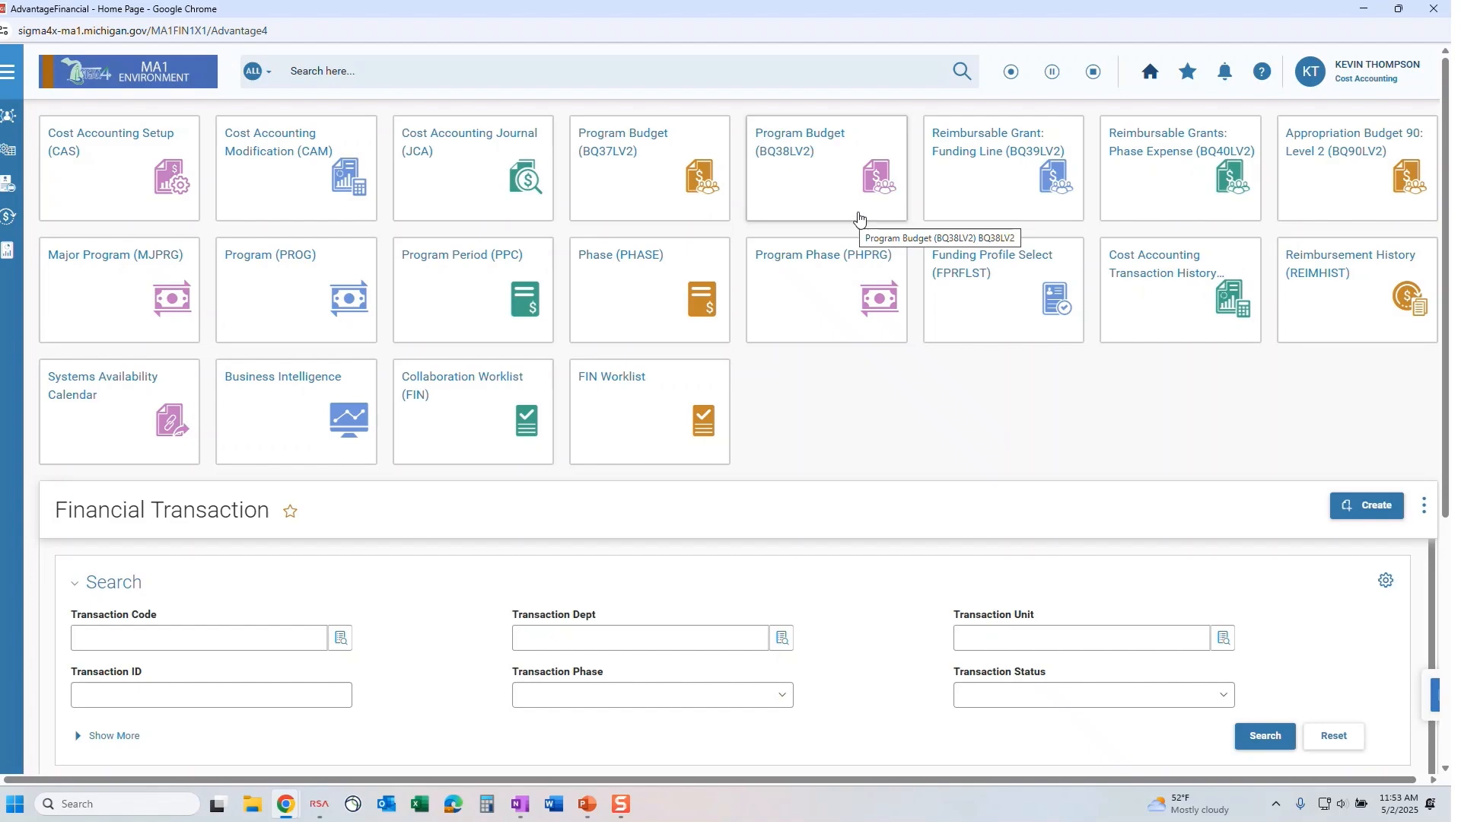
# Show Account Settings on the Business Roles Preferences tab listing all 39 roles.
pyautogui.click(1359, 71)
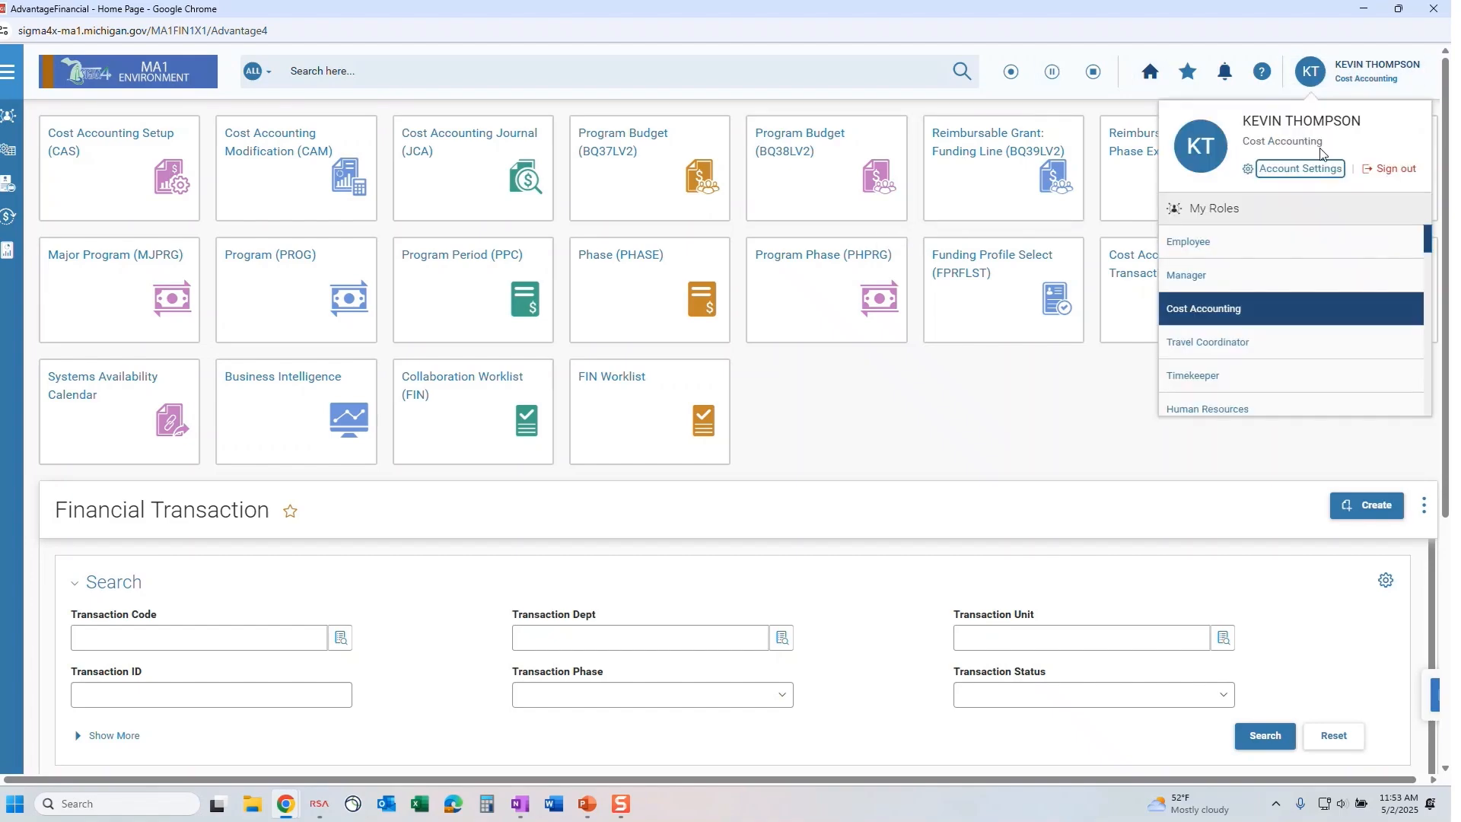
pyautogui.click(1321, 169)
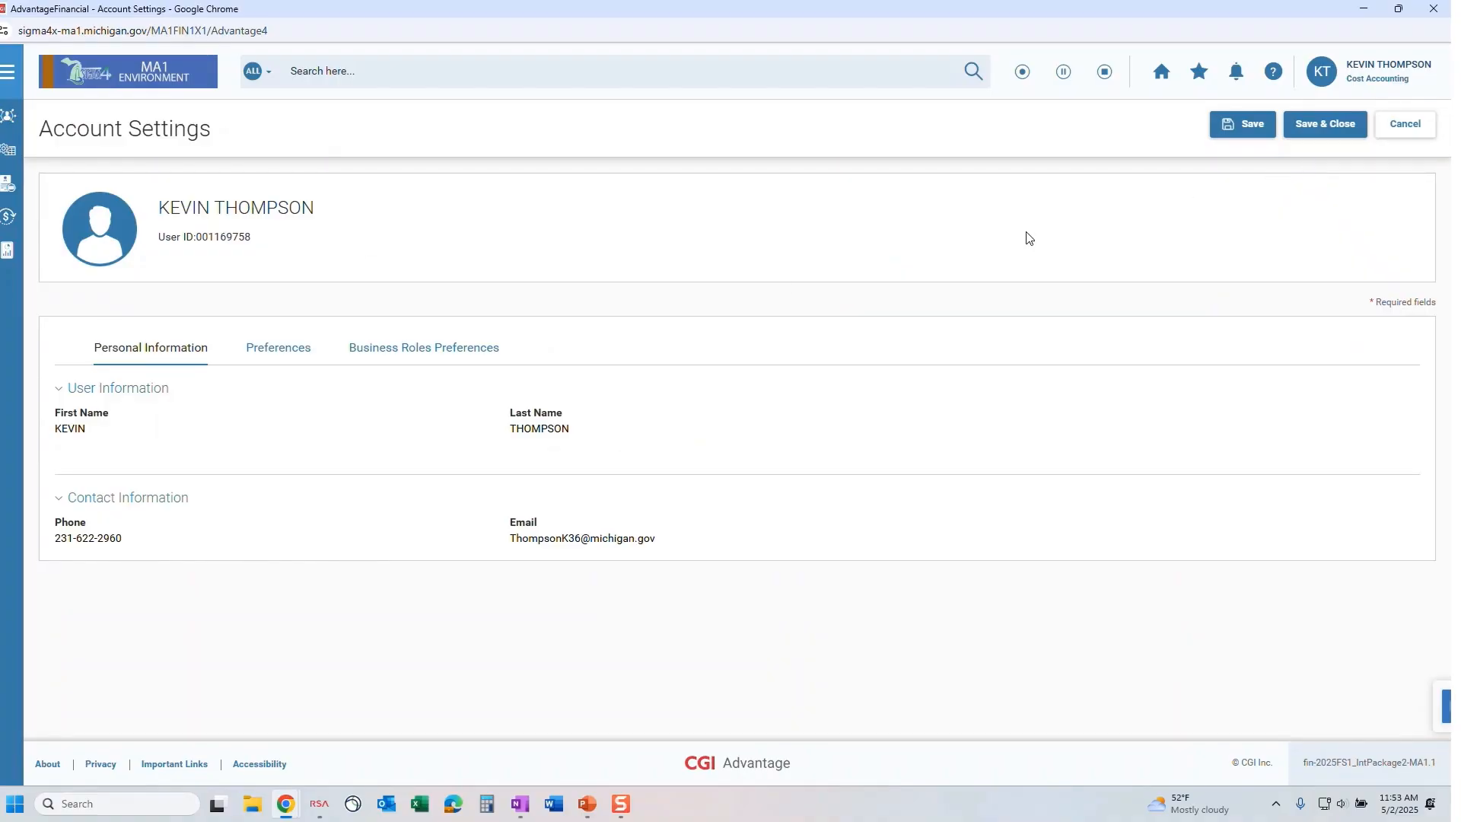
pyautogui.click(418, 354)
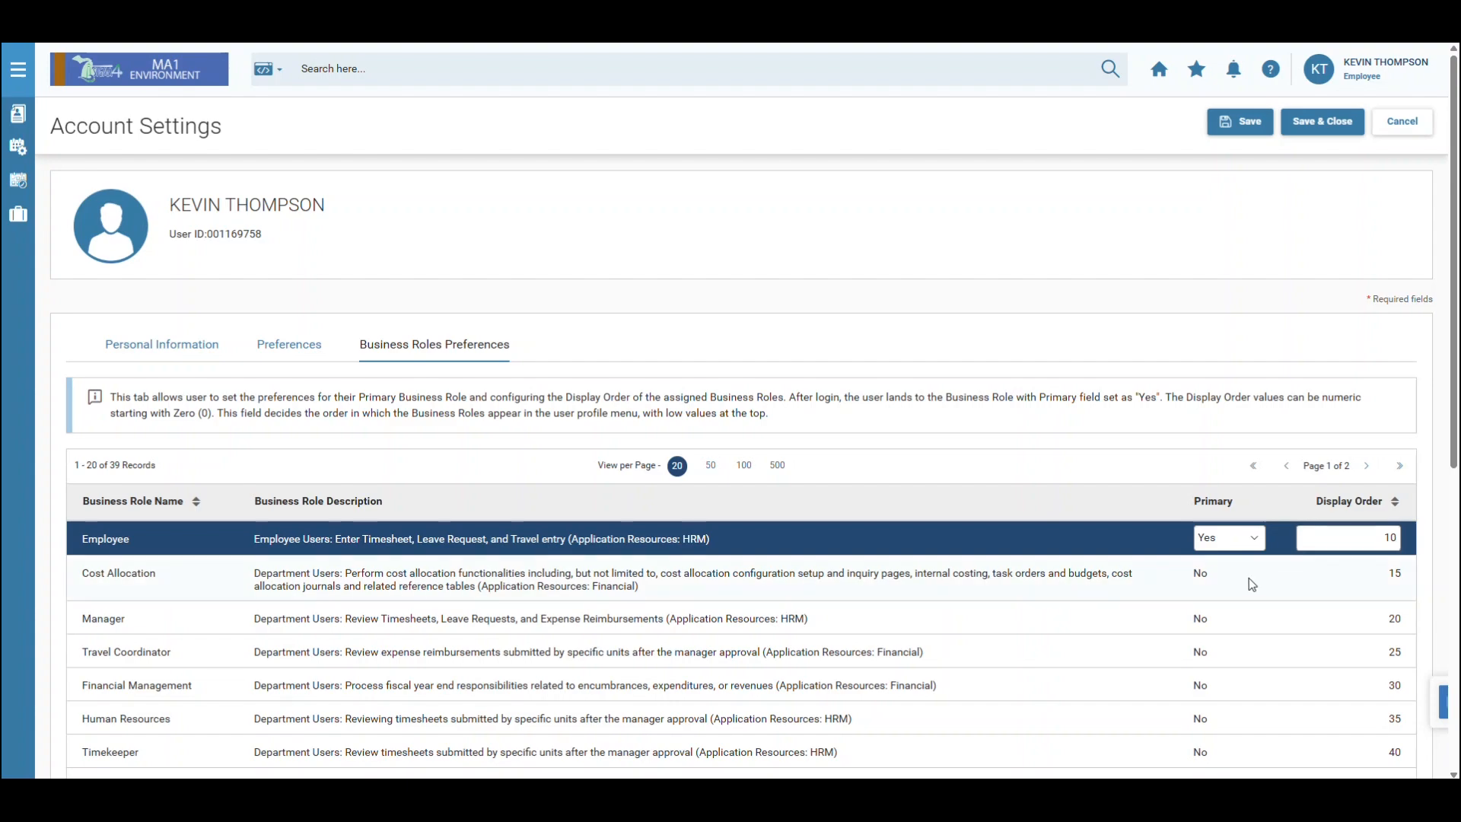
# Set Employee's Primary flag to No and Manager's Primary flag to Yes.
pyautogui.click(1249, 538)
pyautogui.click(1247, 563)
pyautogui.click(1227, 615)
pyautogui.click(1255, 660)
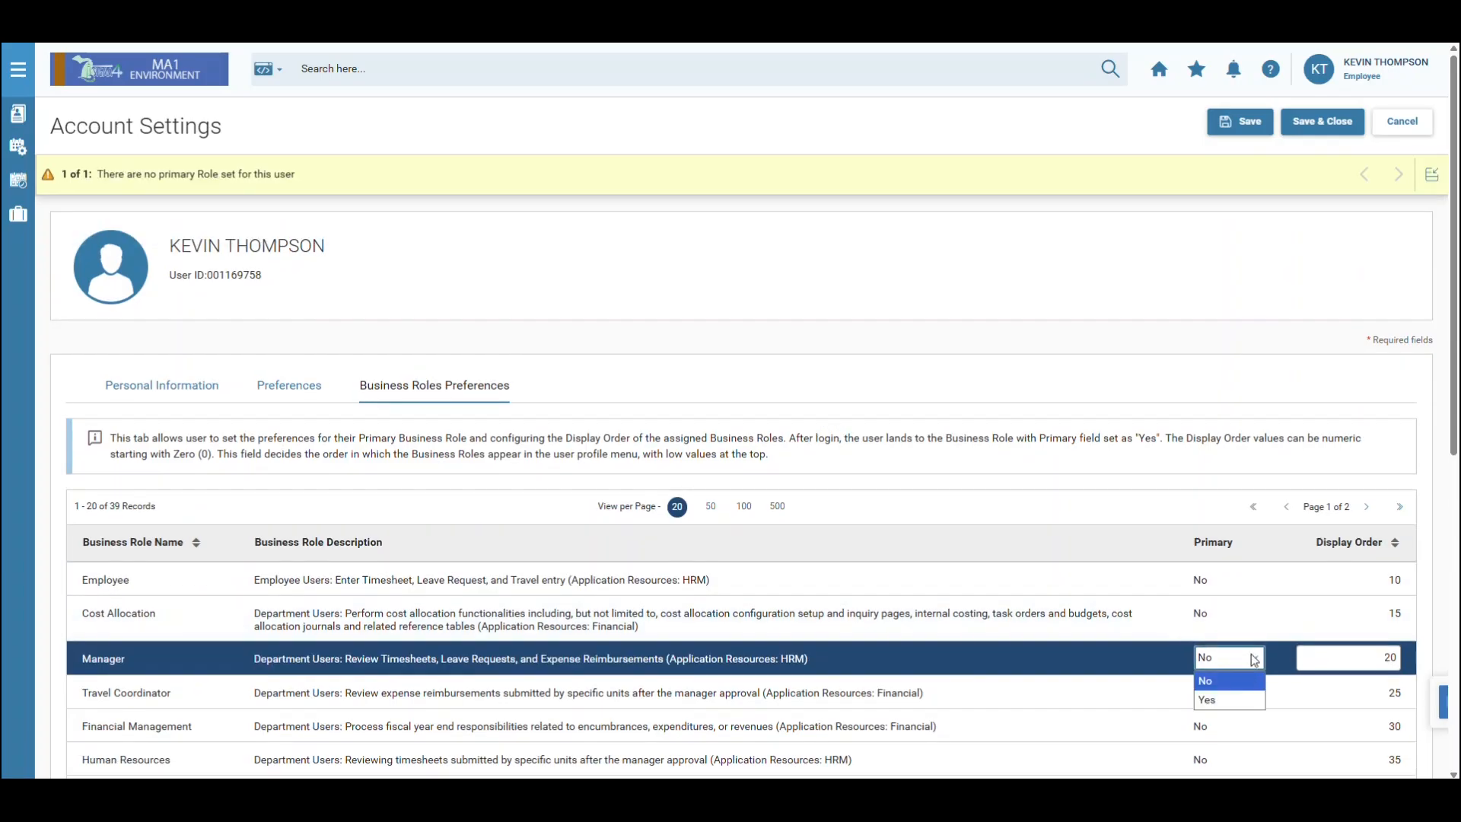
pyautogui.click(1245, 699)
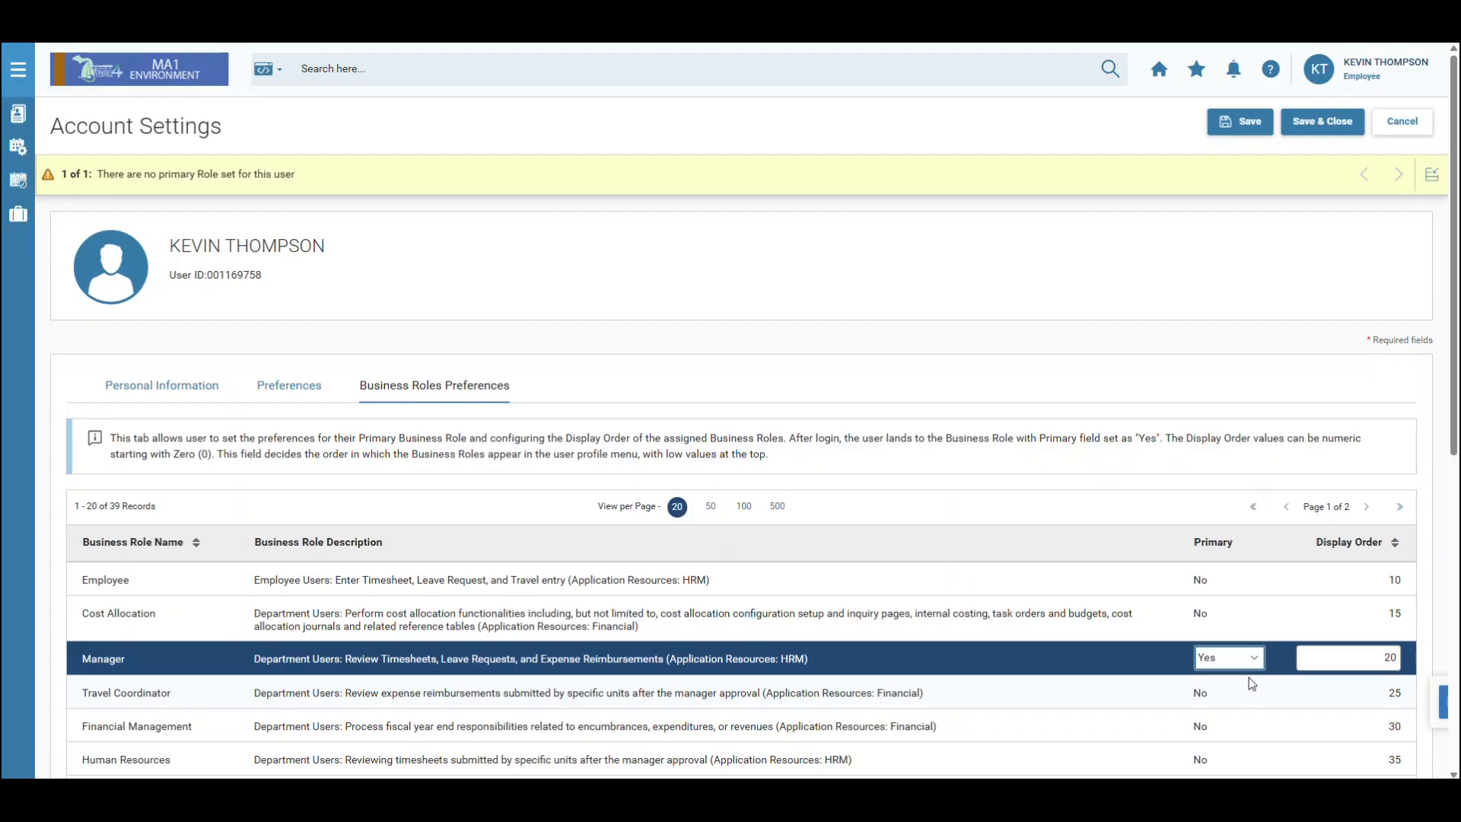
# Change Financial Management's display order from 30 to 13.
pyautogui.click(1390, 80)
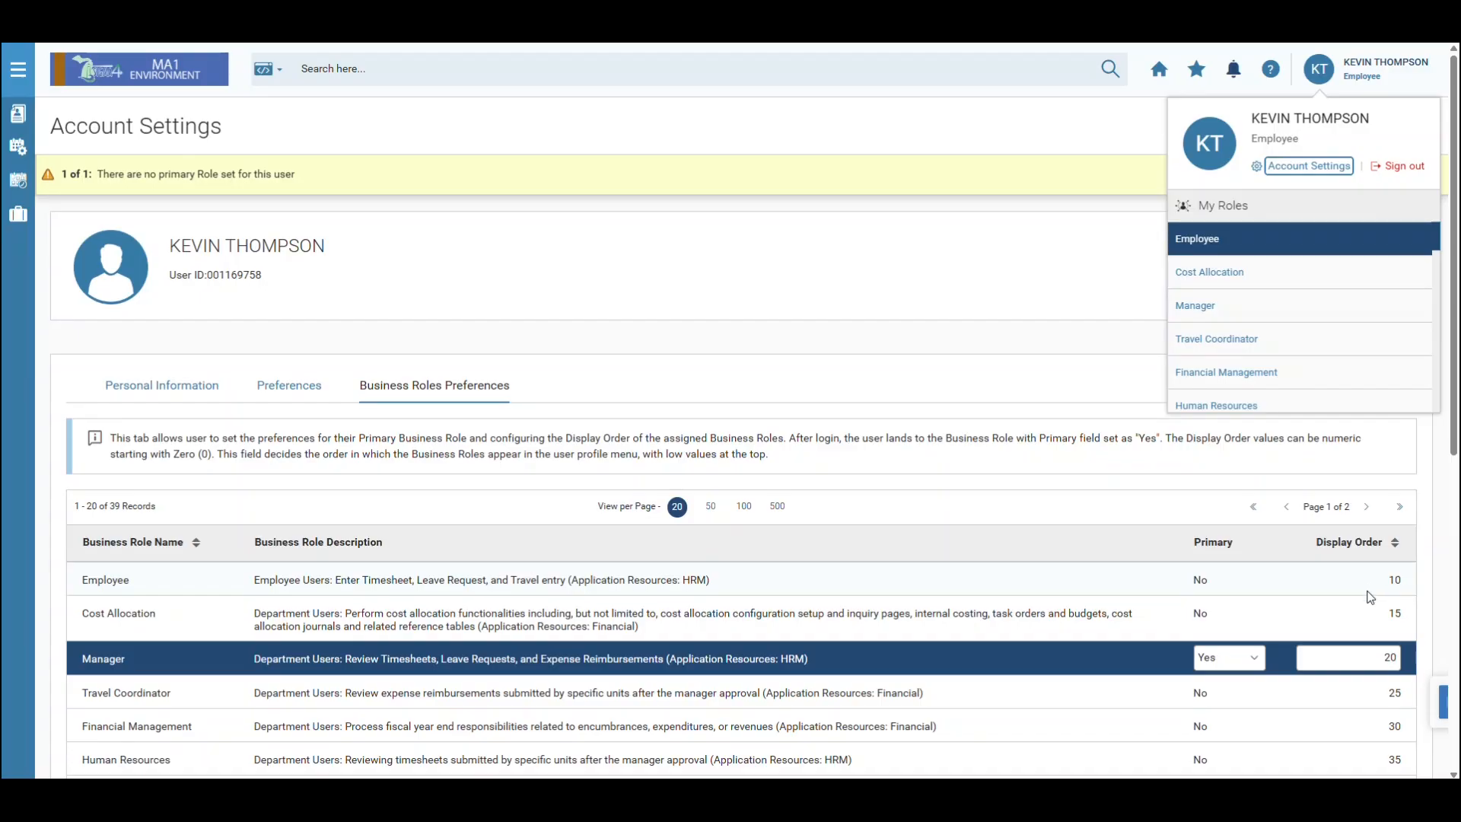
pyautogui.click(1378, 732)
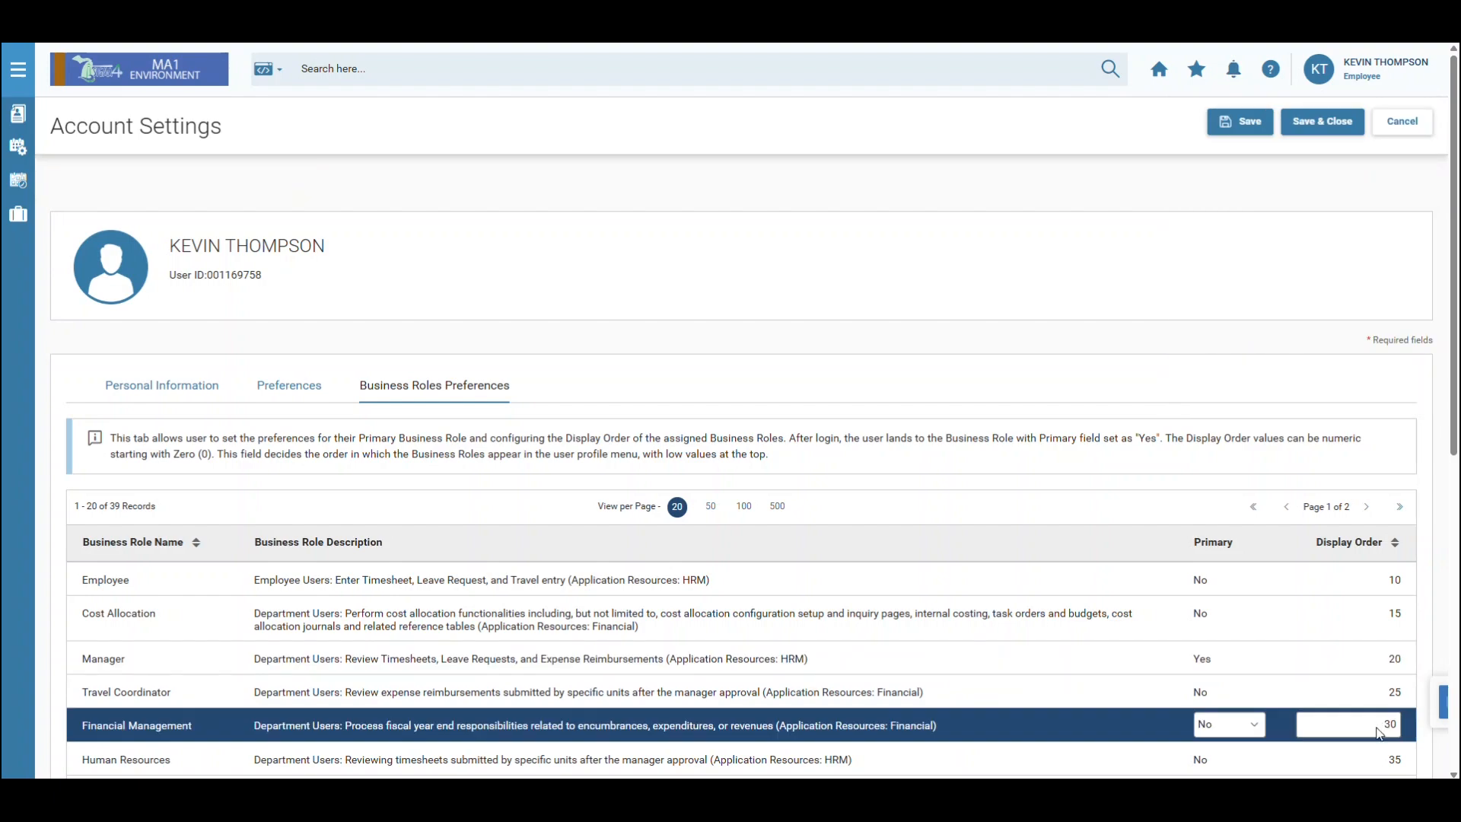
pyautogui.click(1378, 713)
pyautogui.click(1372, 688)
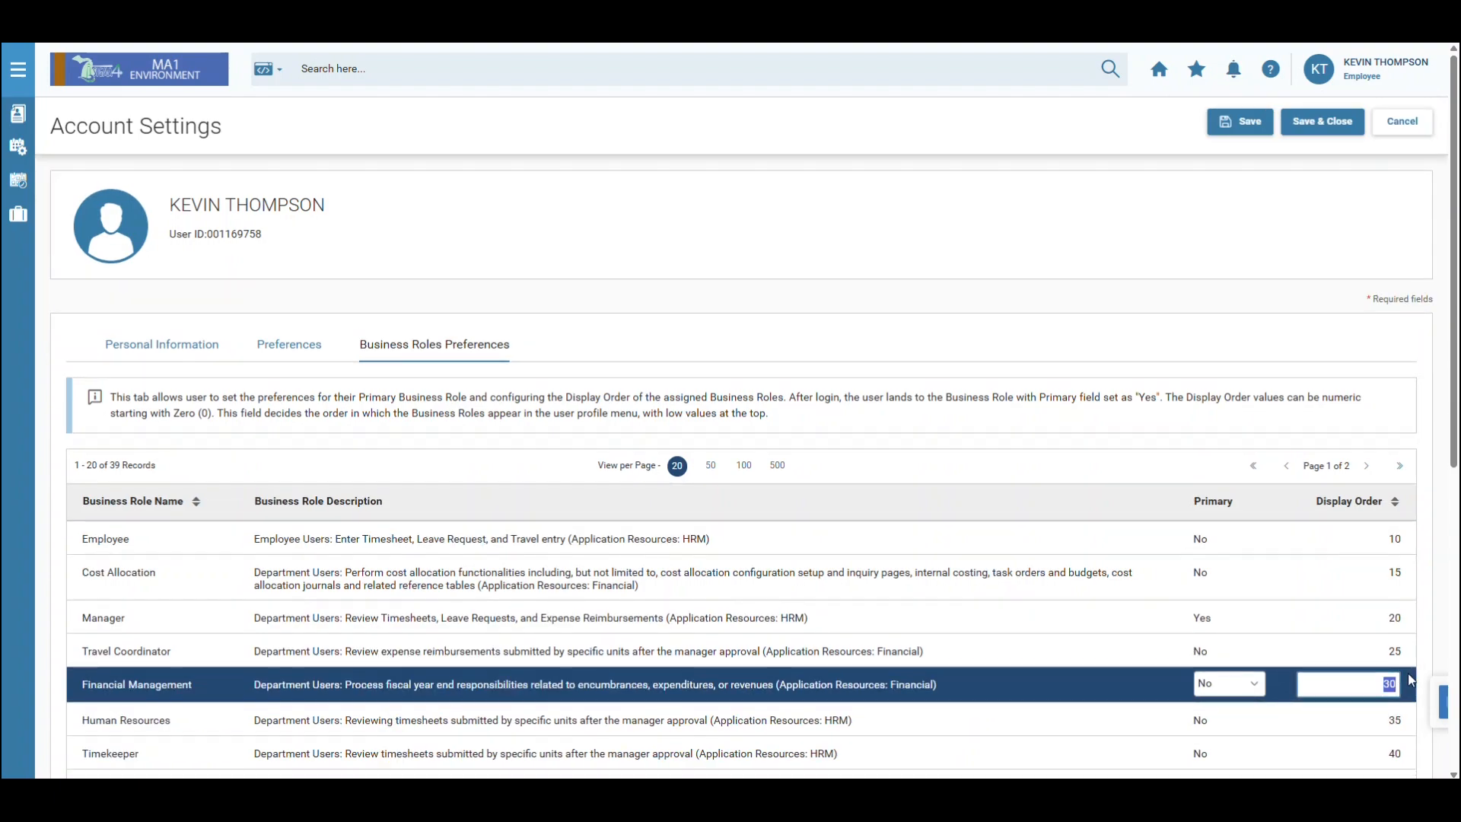
pyautogui.write('1')
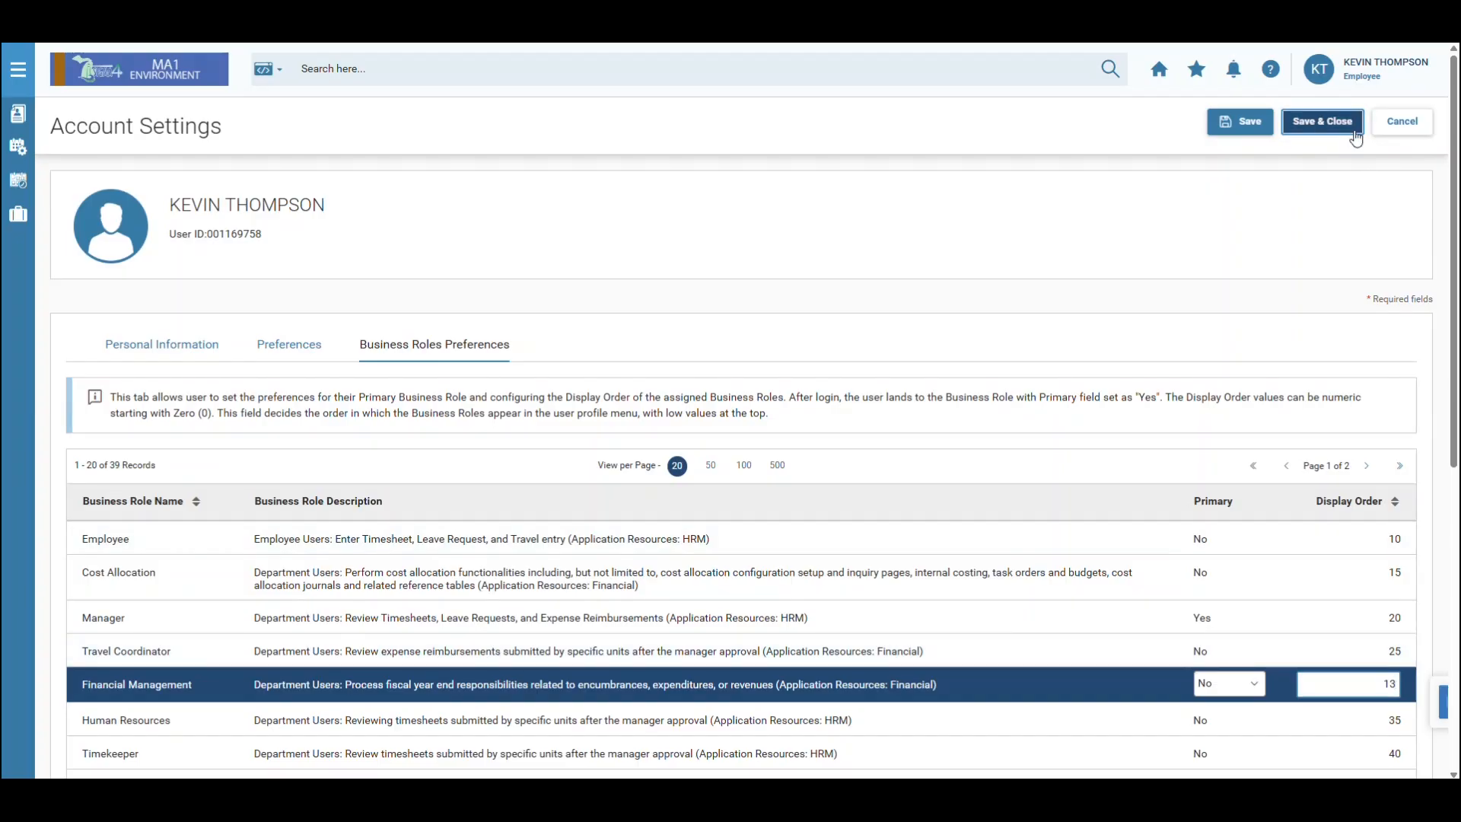
# Save the business role changes, then sign out of CGI Advantage.
pyautogui.click(1348, 127)
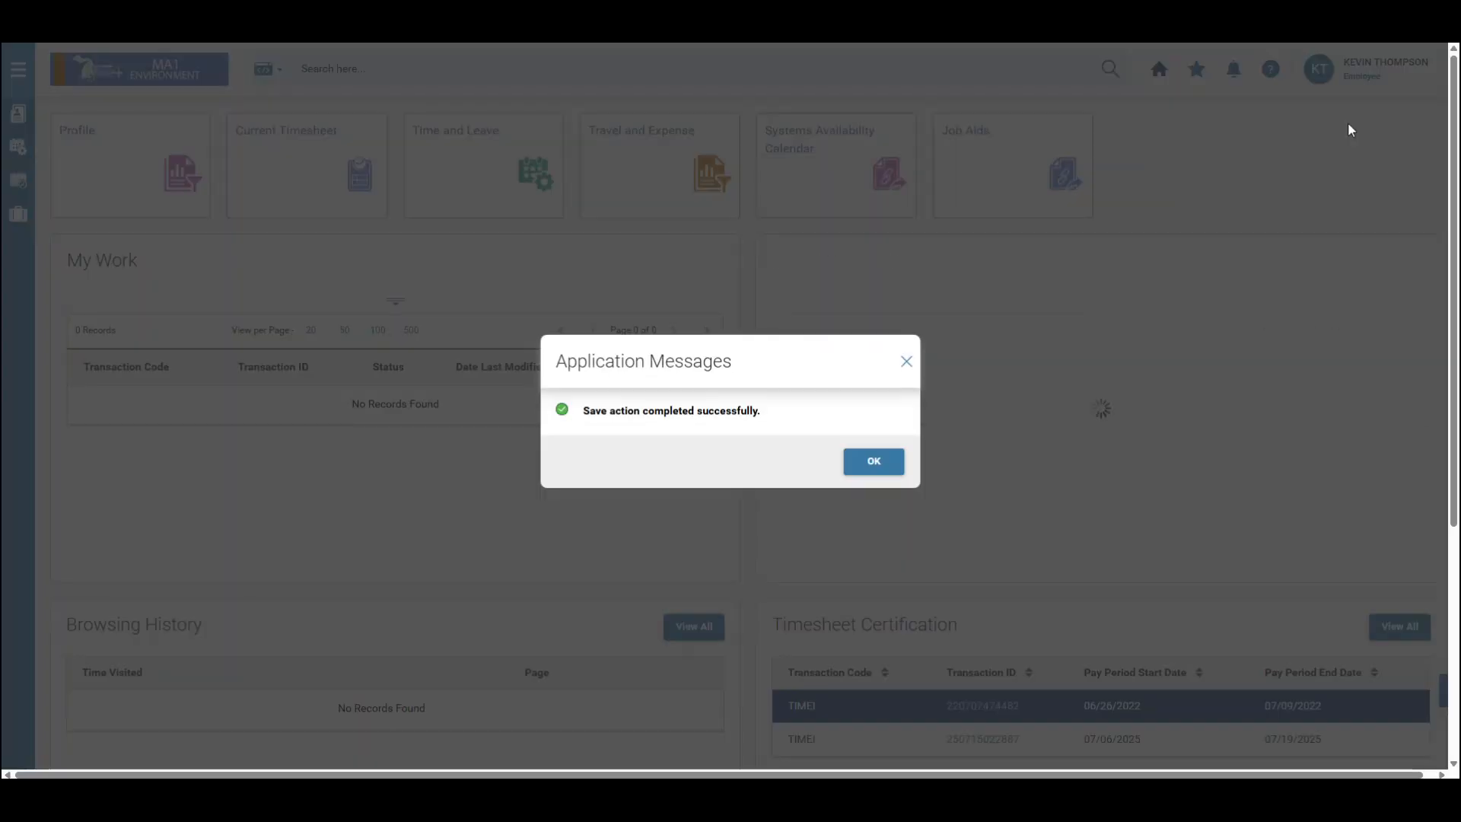
pyautogui.click(874, 462)
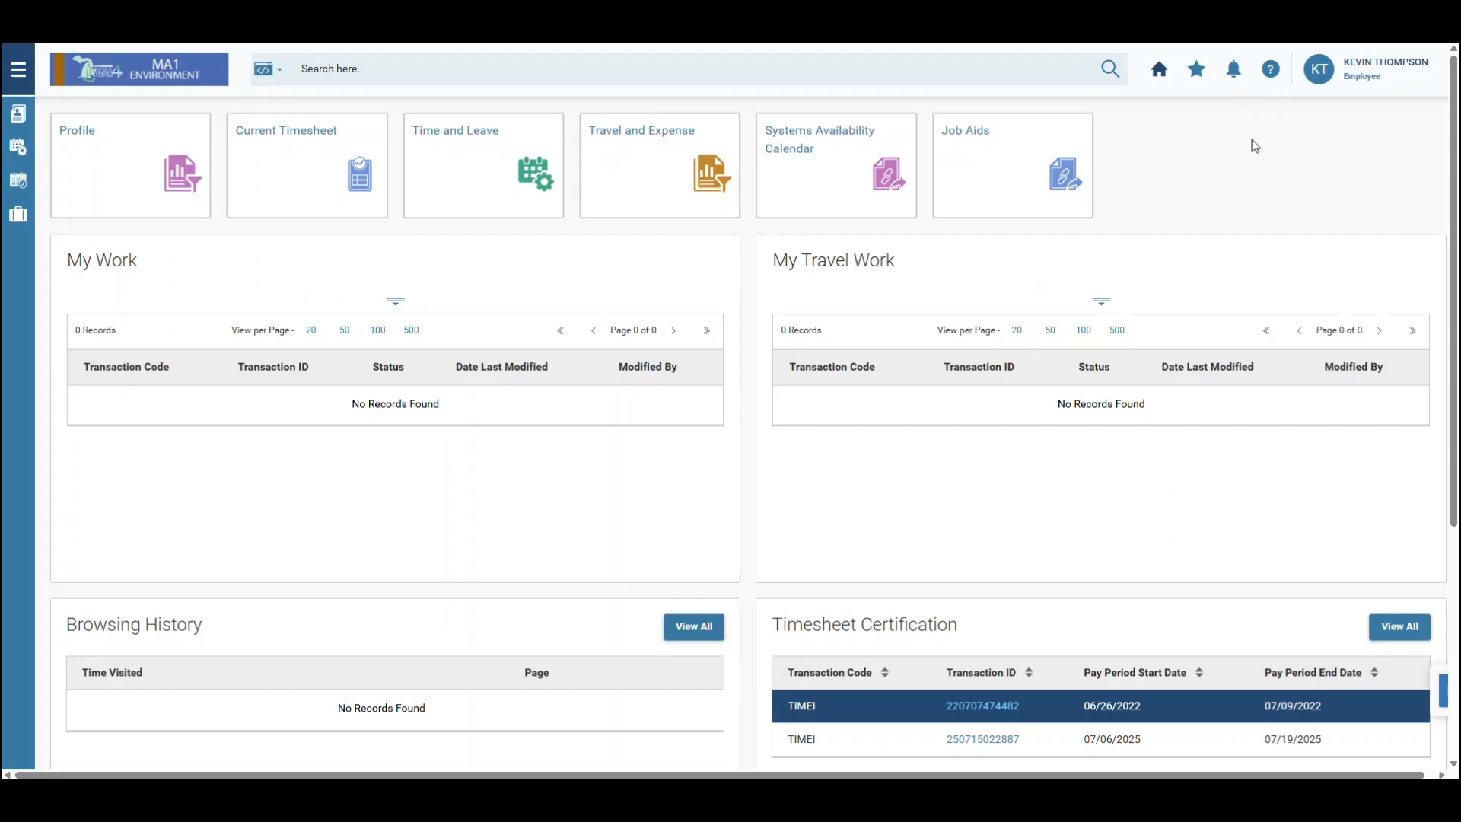
pyautogui.click(1370, 68)
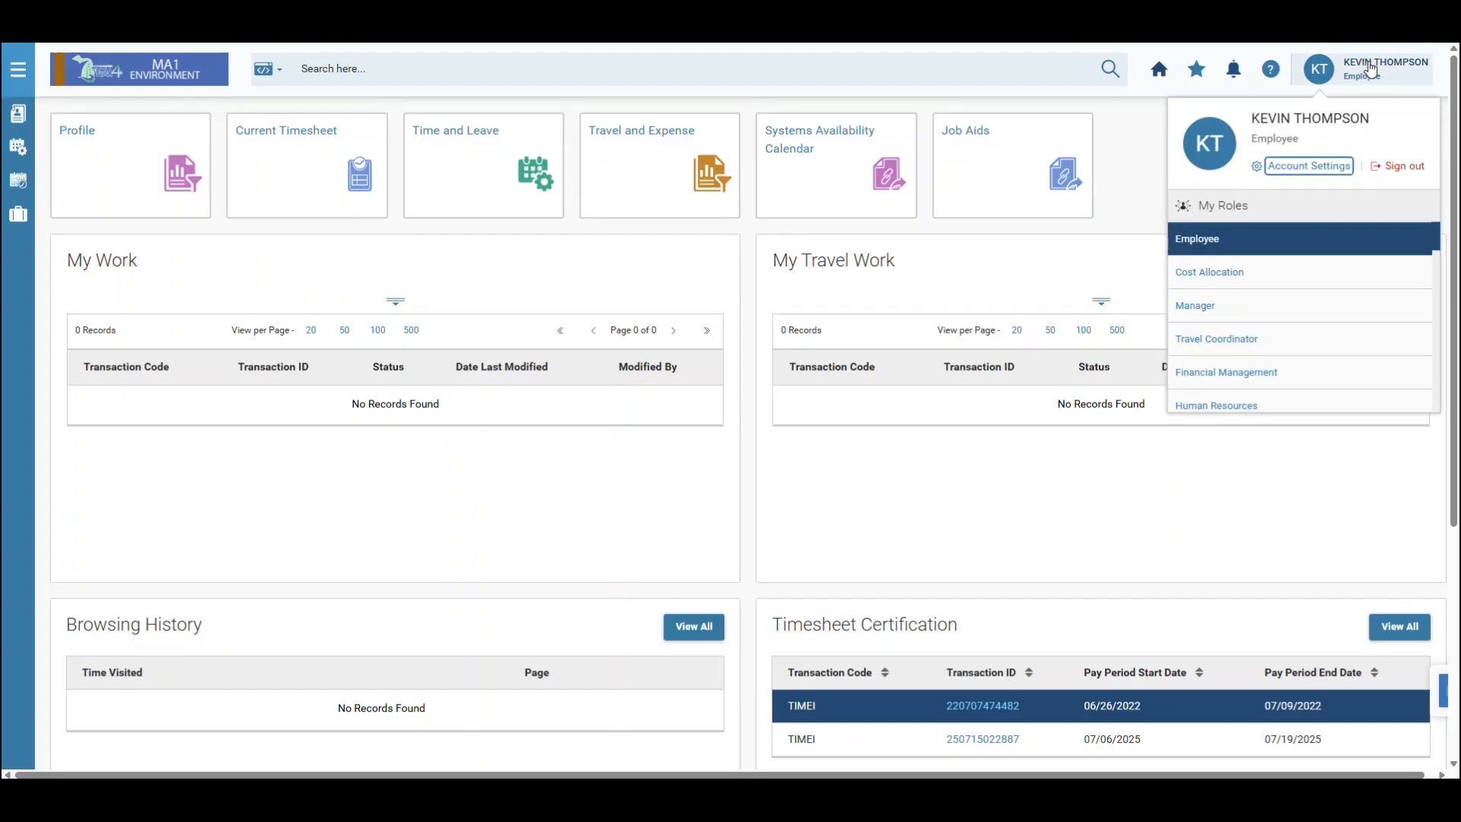
pyautogui.click(1399, 166)
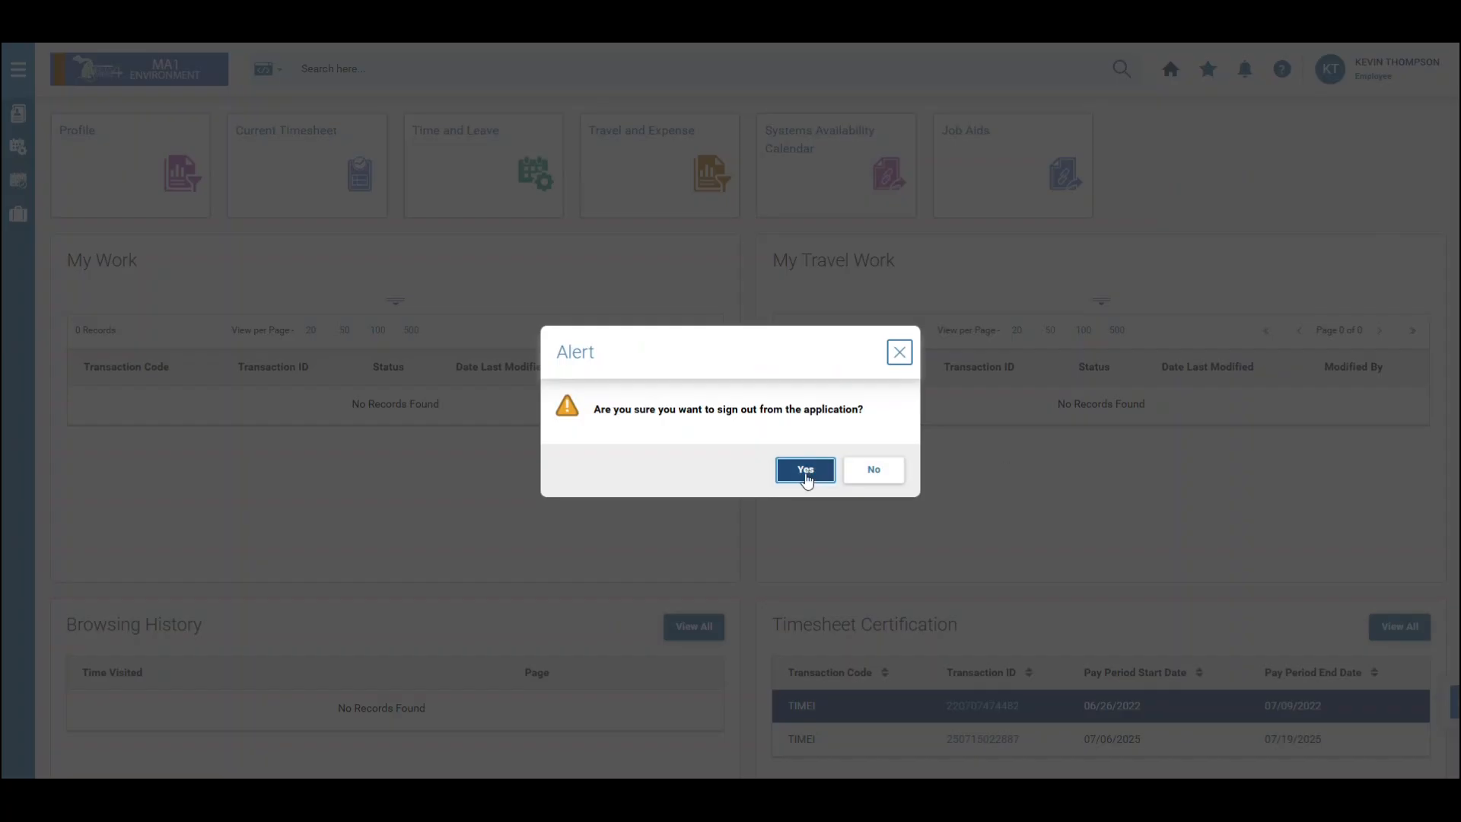
pyautogui.click(806, 470)
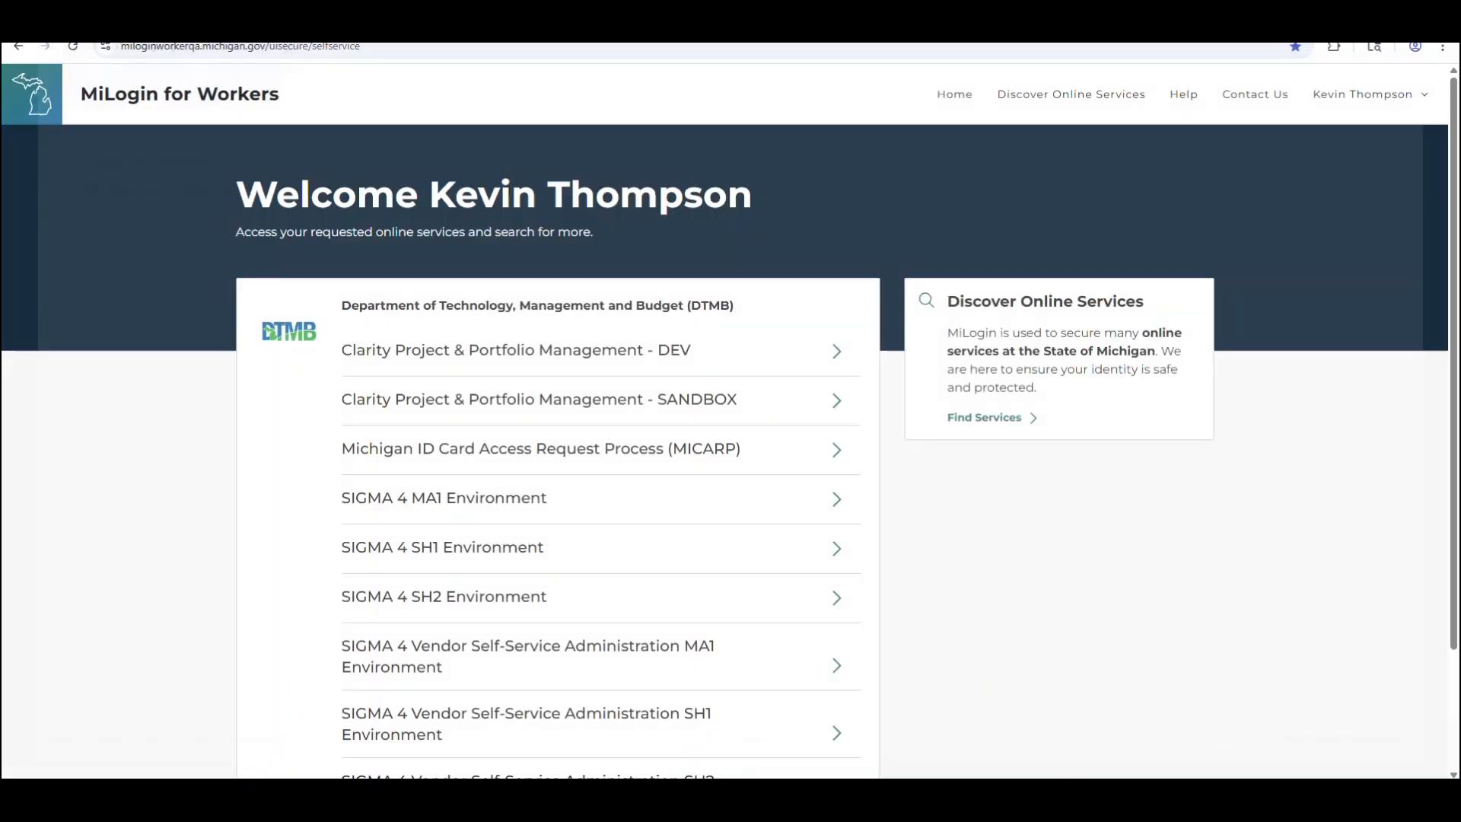
# Agree to the Terms & Conditions and launch the SIGMA 4 MA1 Environment service.
pyautogui.click(516, 504)
pyautogui.scroll(-1, 198, 592)
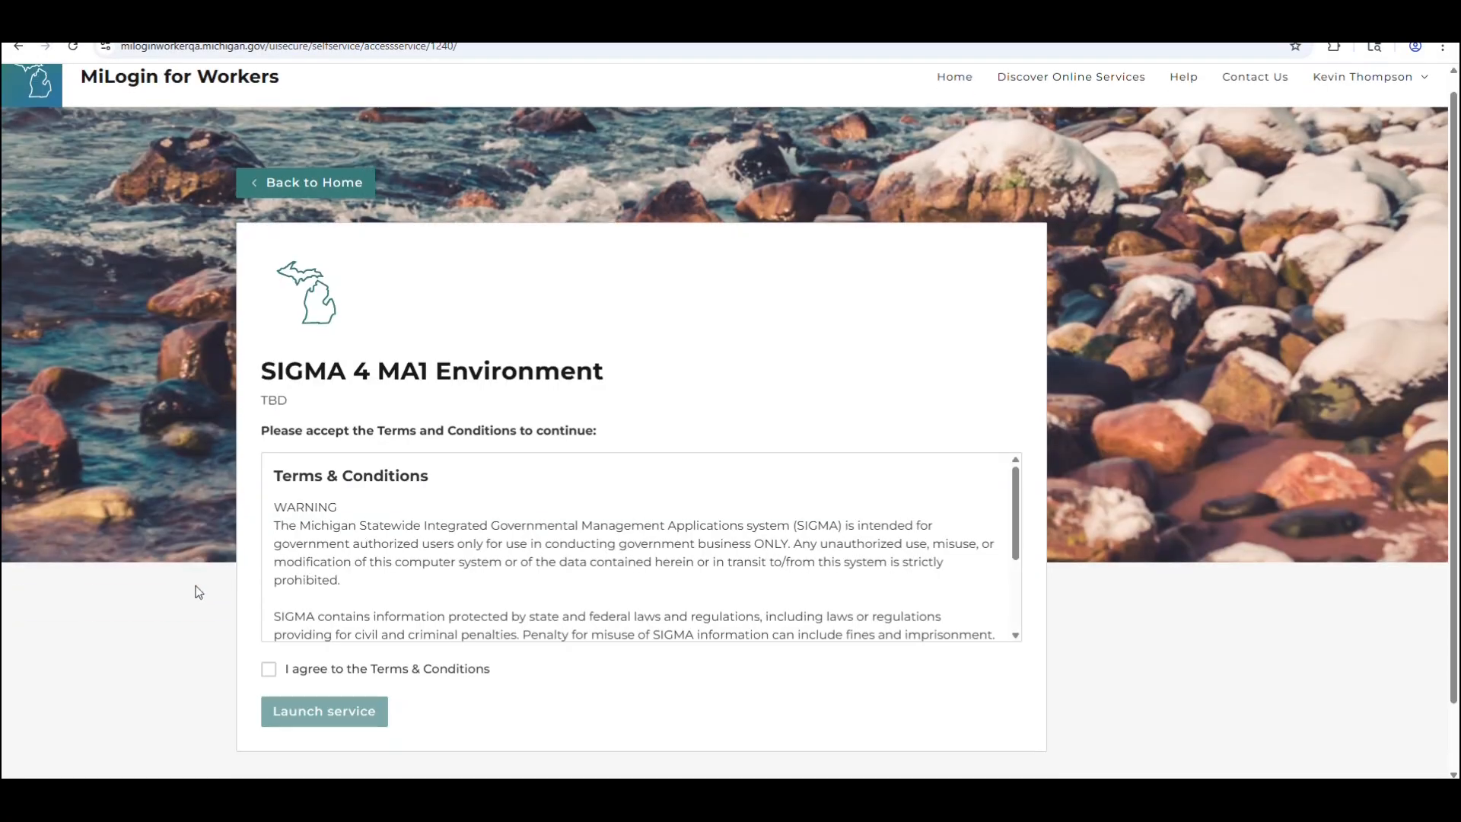
pyautogui.scroll(-1, 199, 592)
pyautogui.click(304, 618)
pyautogui.click(321, 652)
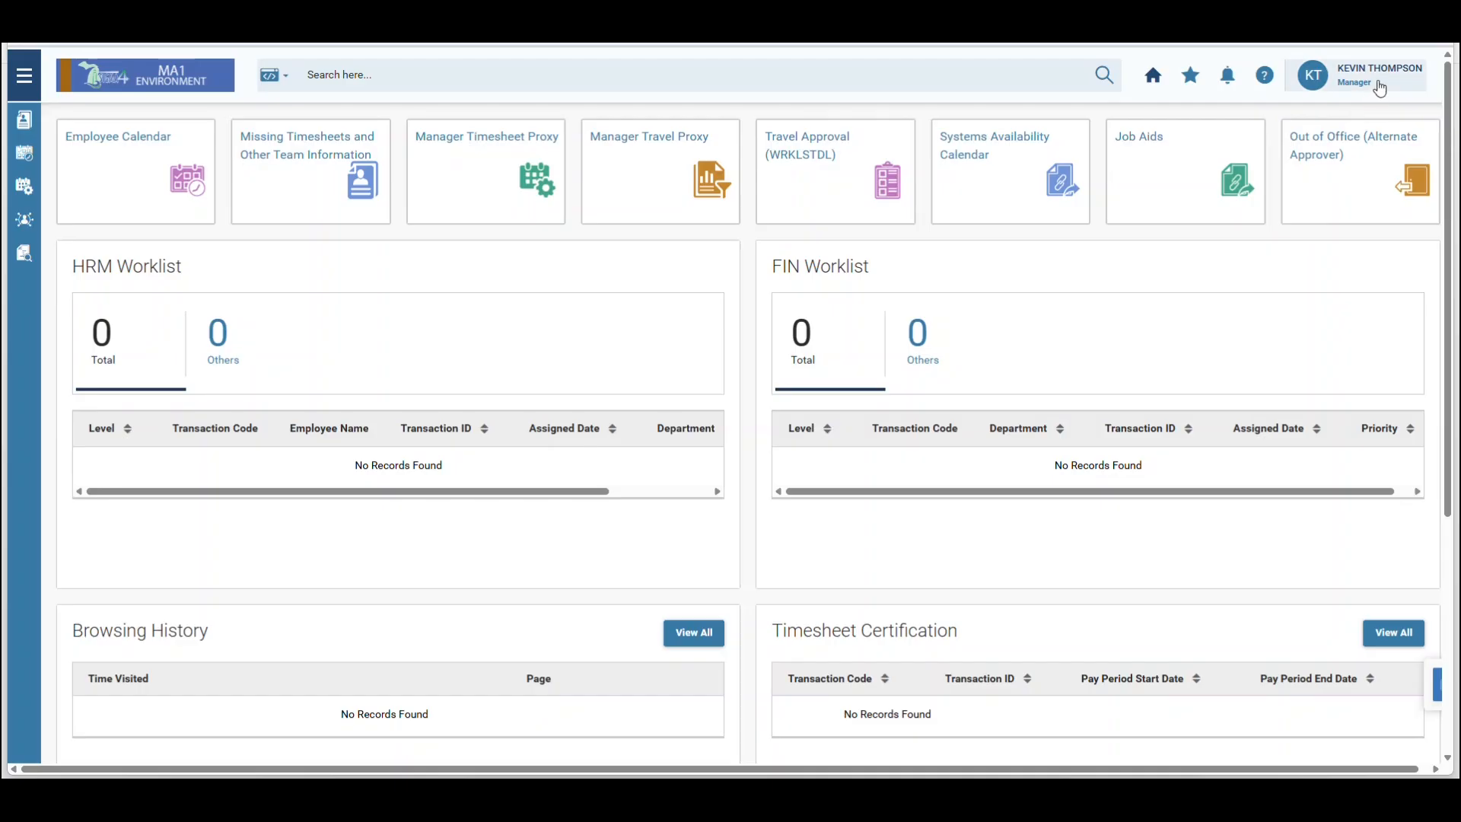
# Return to the Employee role home with four leave requests and seven travel reports.
pyautogui.click(1385, 84)
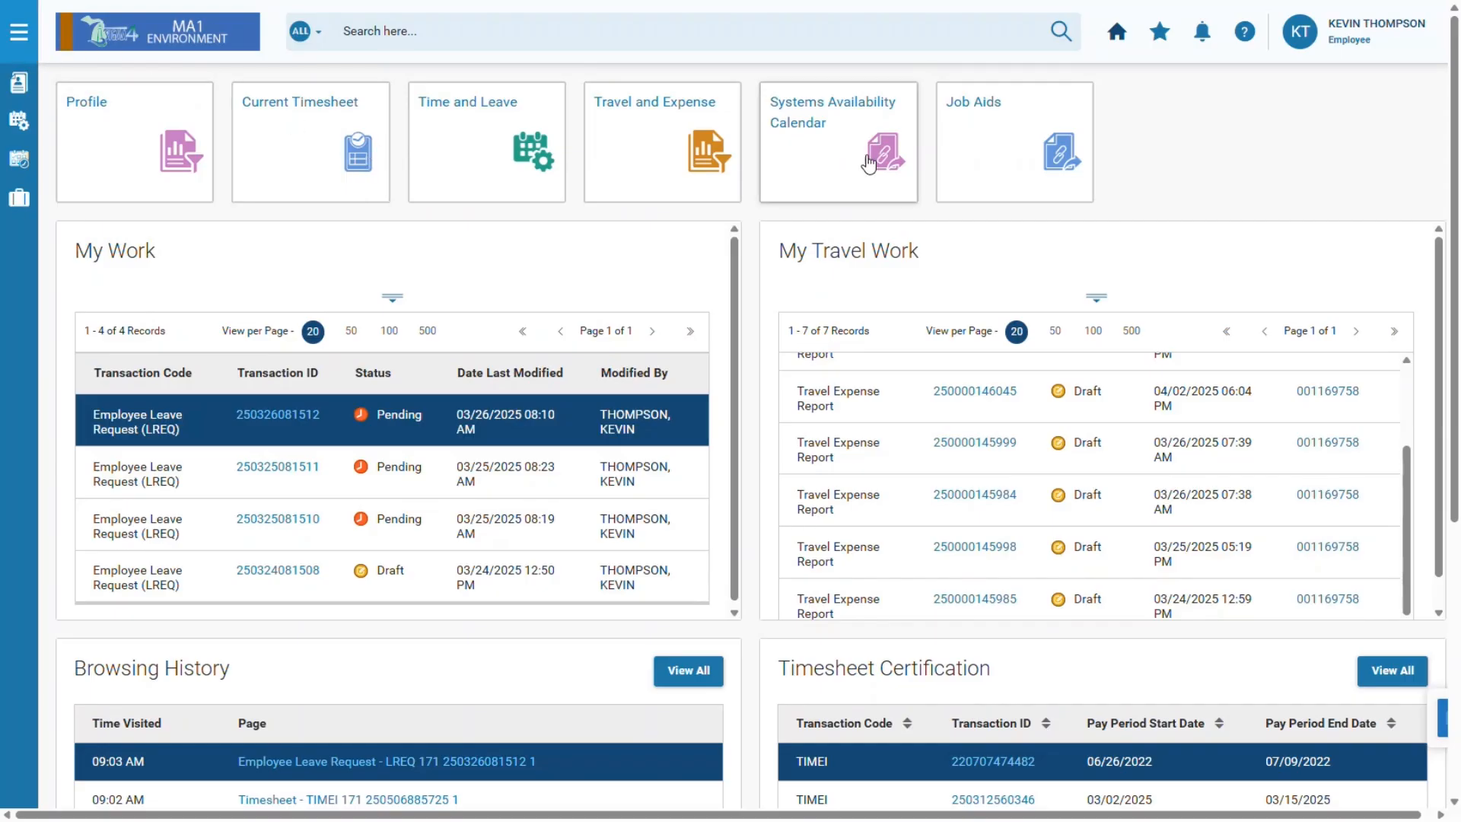
pyautogui.click(1408, 46)
pyautogui.click(1061, 229)
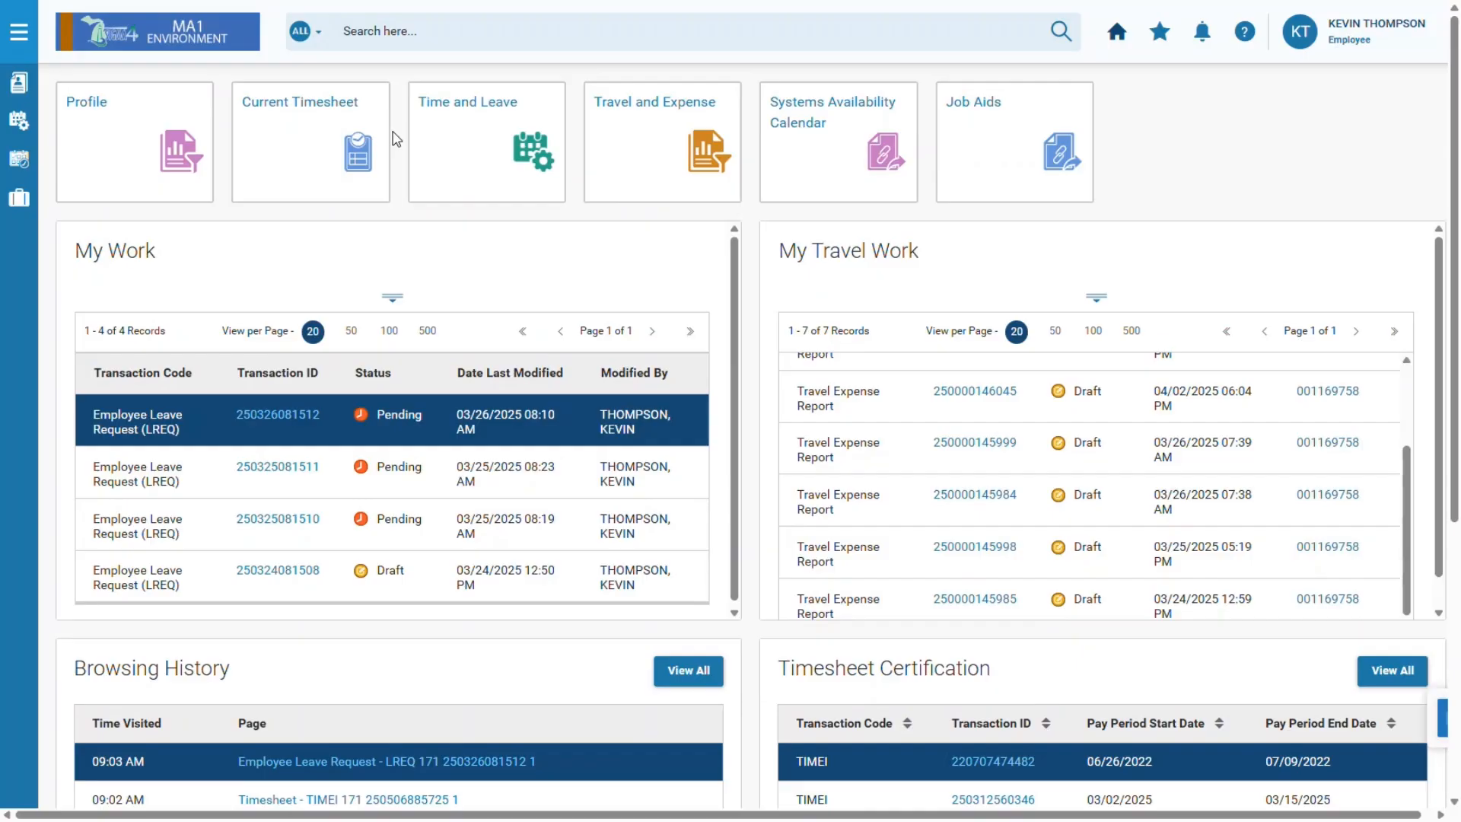
pyautogui.click(312, 147)
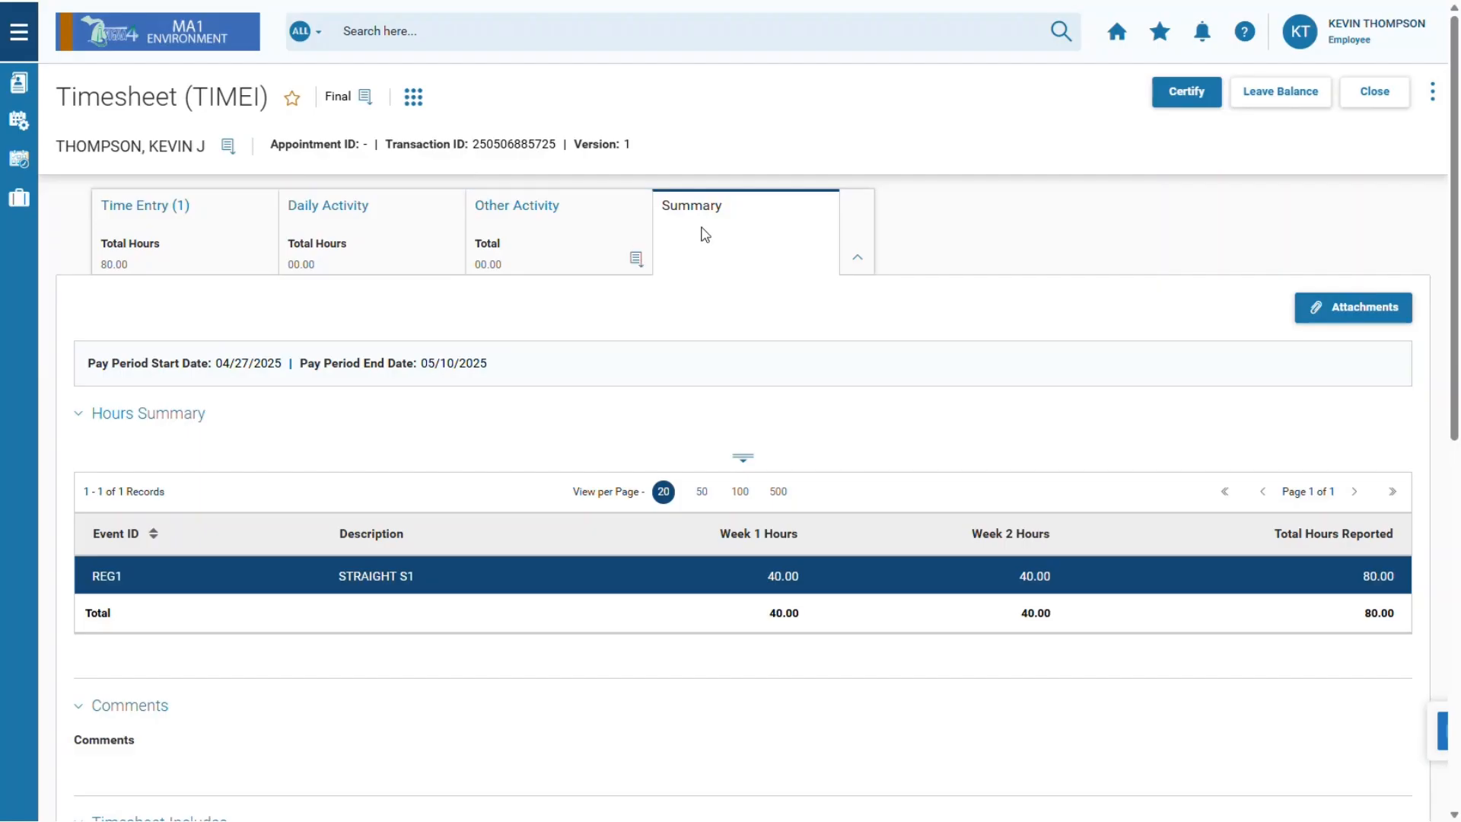
pyautogui.click(220, 238)
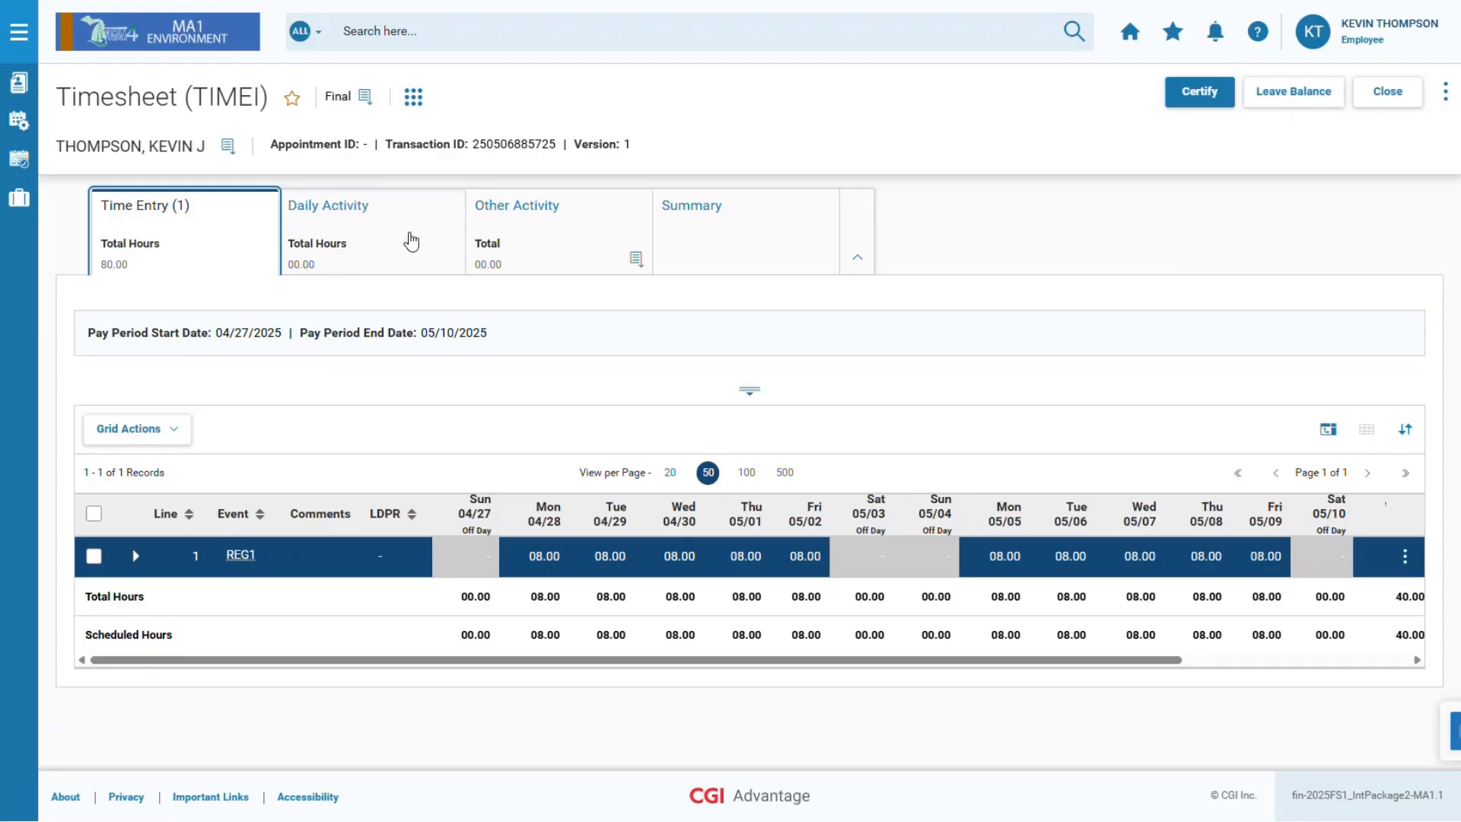
pyautogui.click(1134, 38)
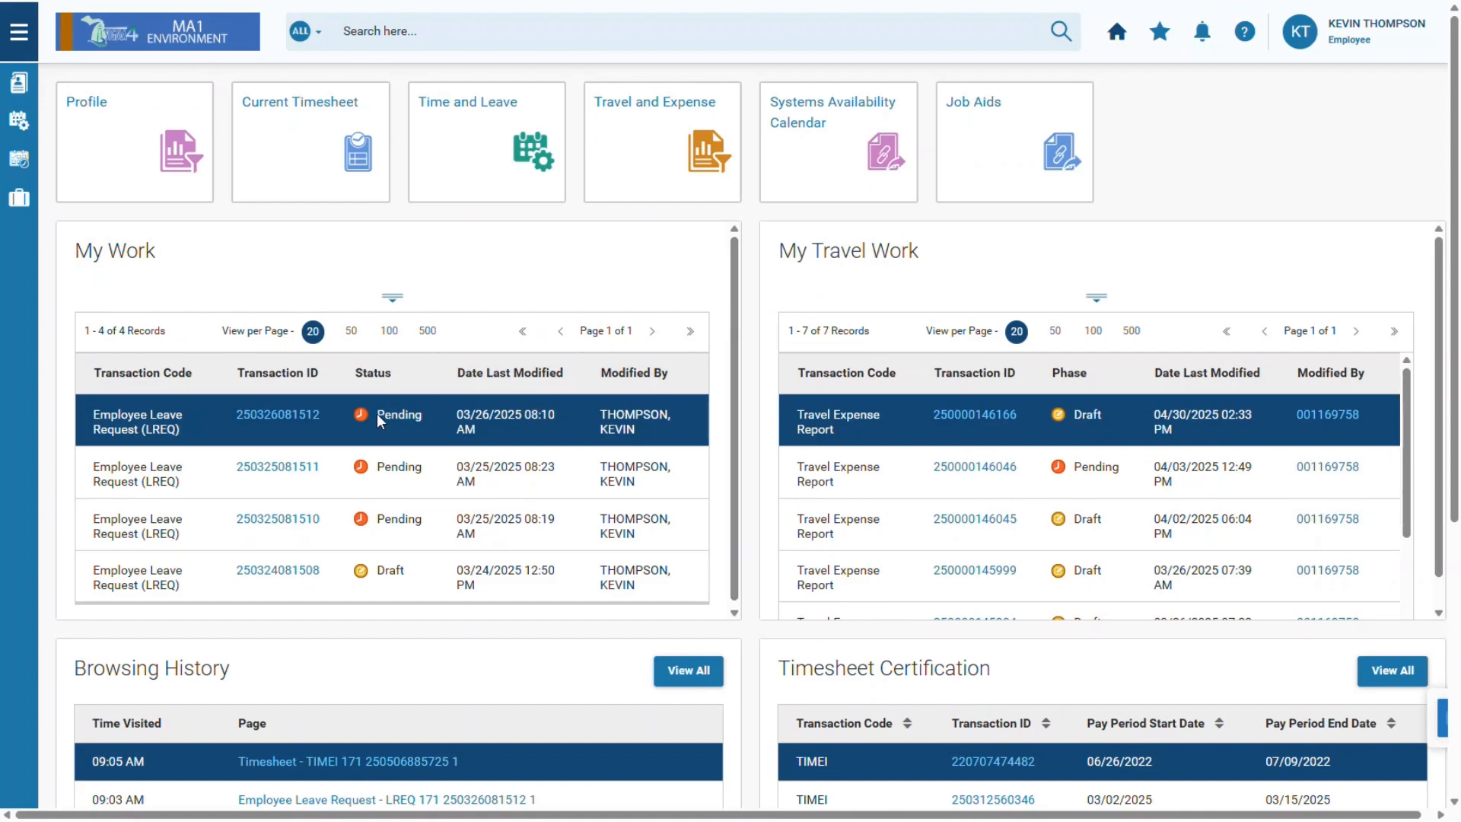
pyautogui.click(311, 416)
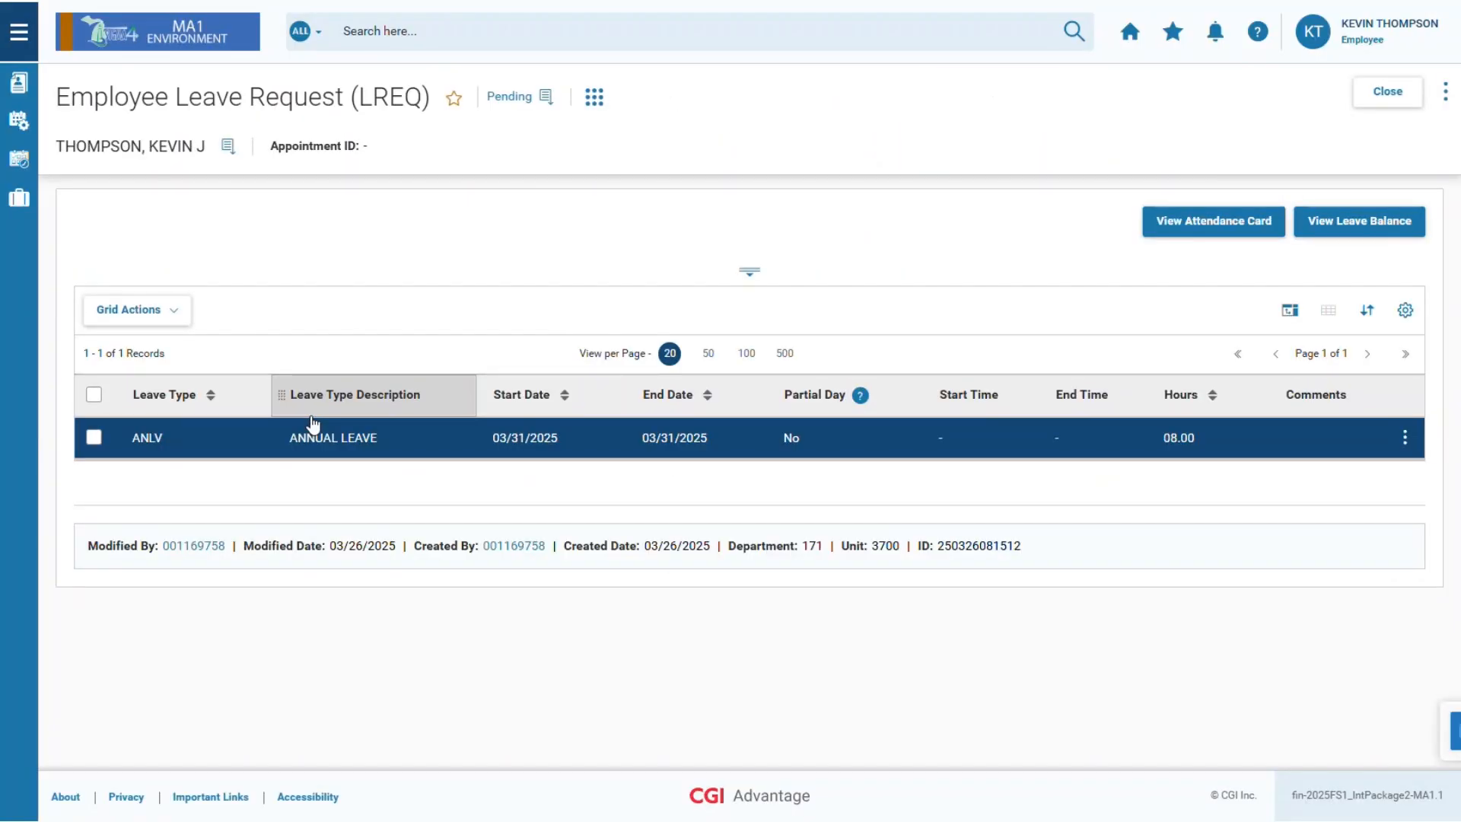
pyautogui.click(1131, 32)
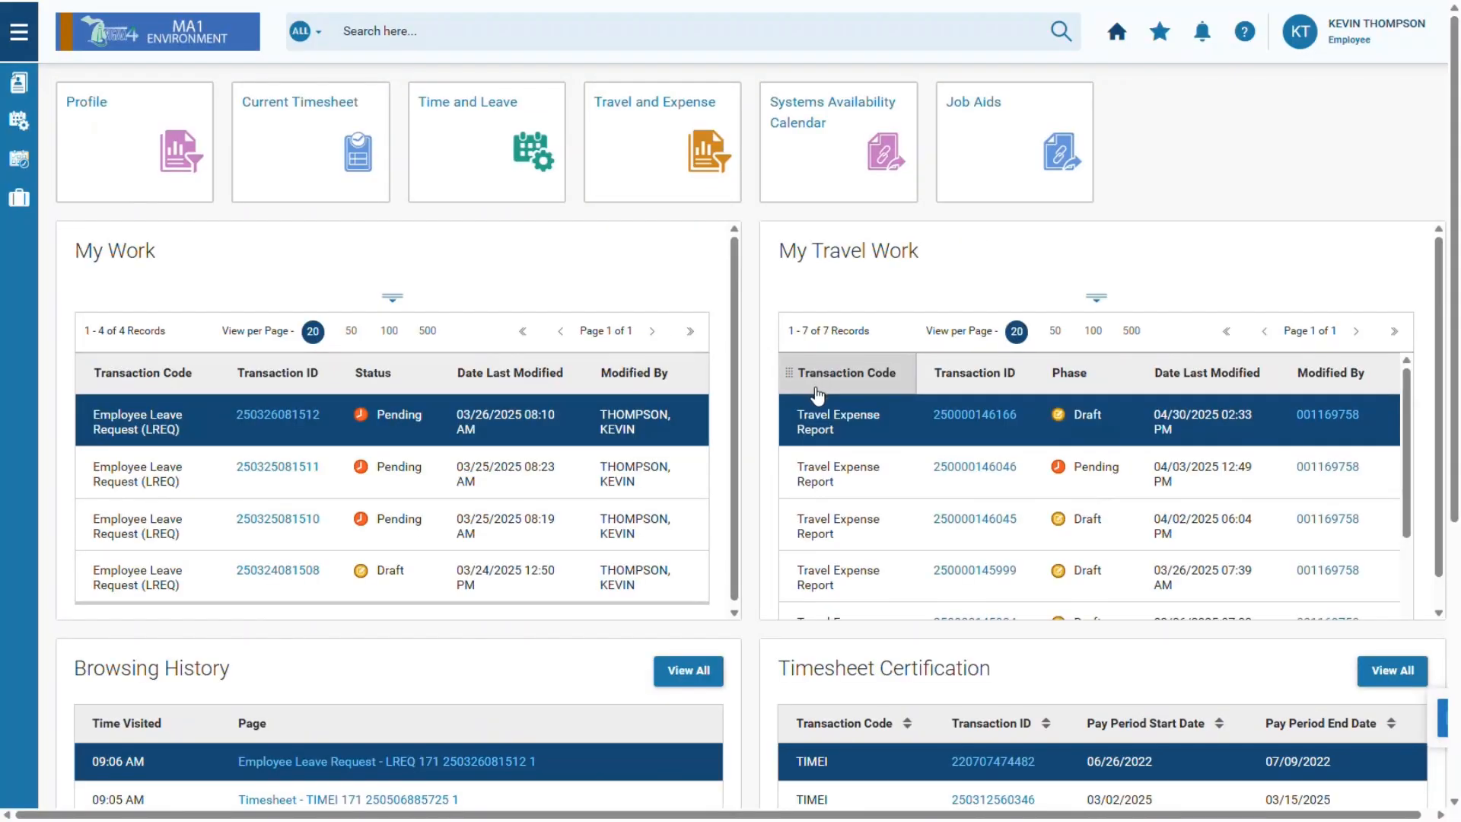
pyautogui.scroll(-1, 807, 400)
pyautogui.scroll(-5, 756, 602)
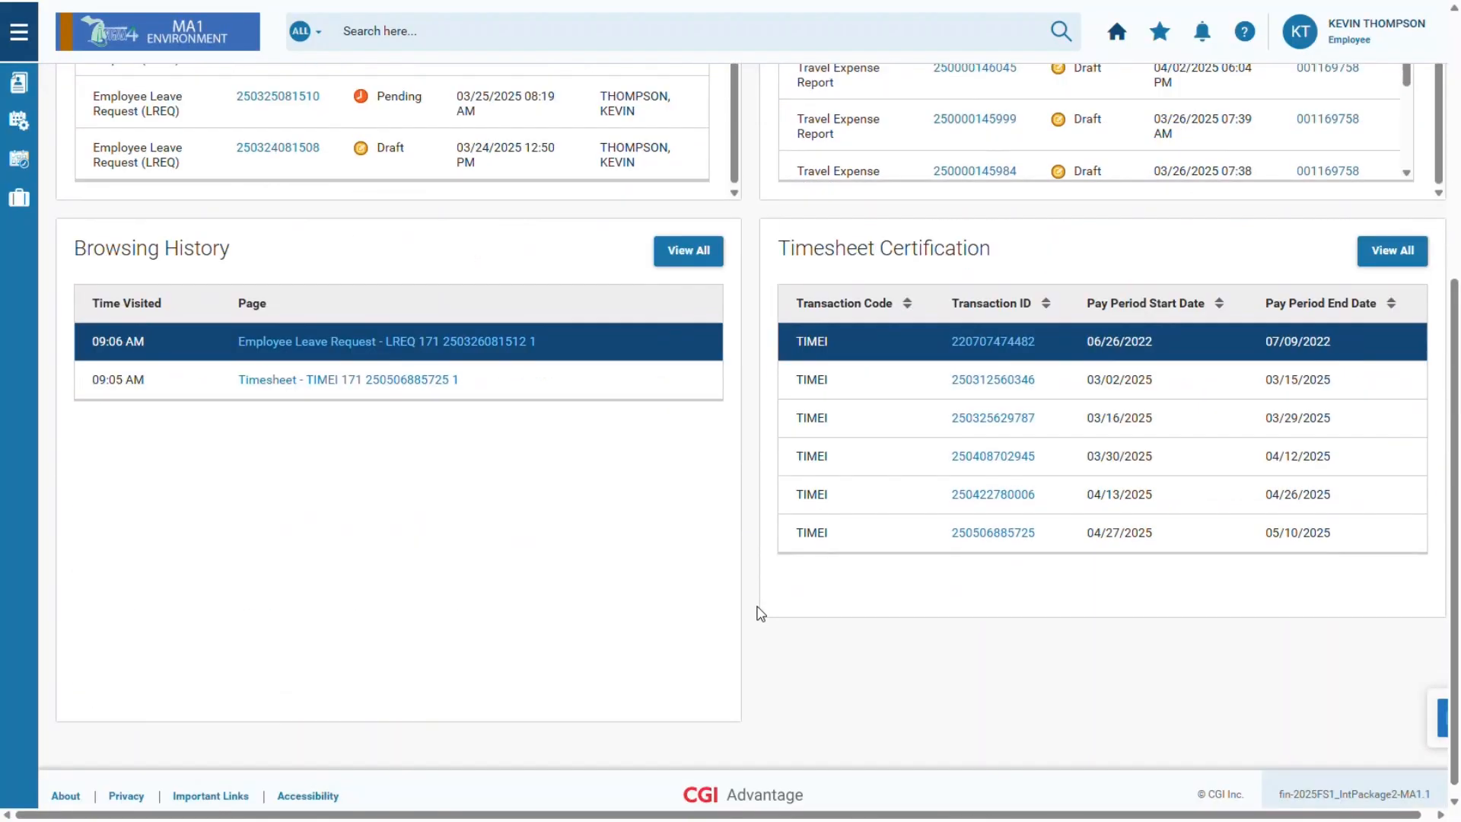
pyautogui.scroll(5, 744, 581)
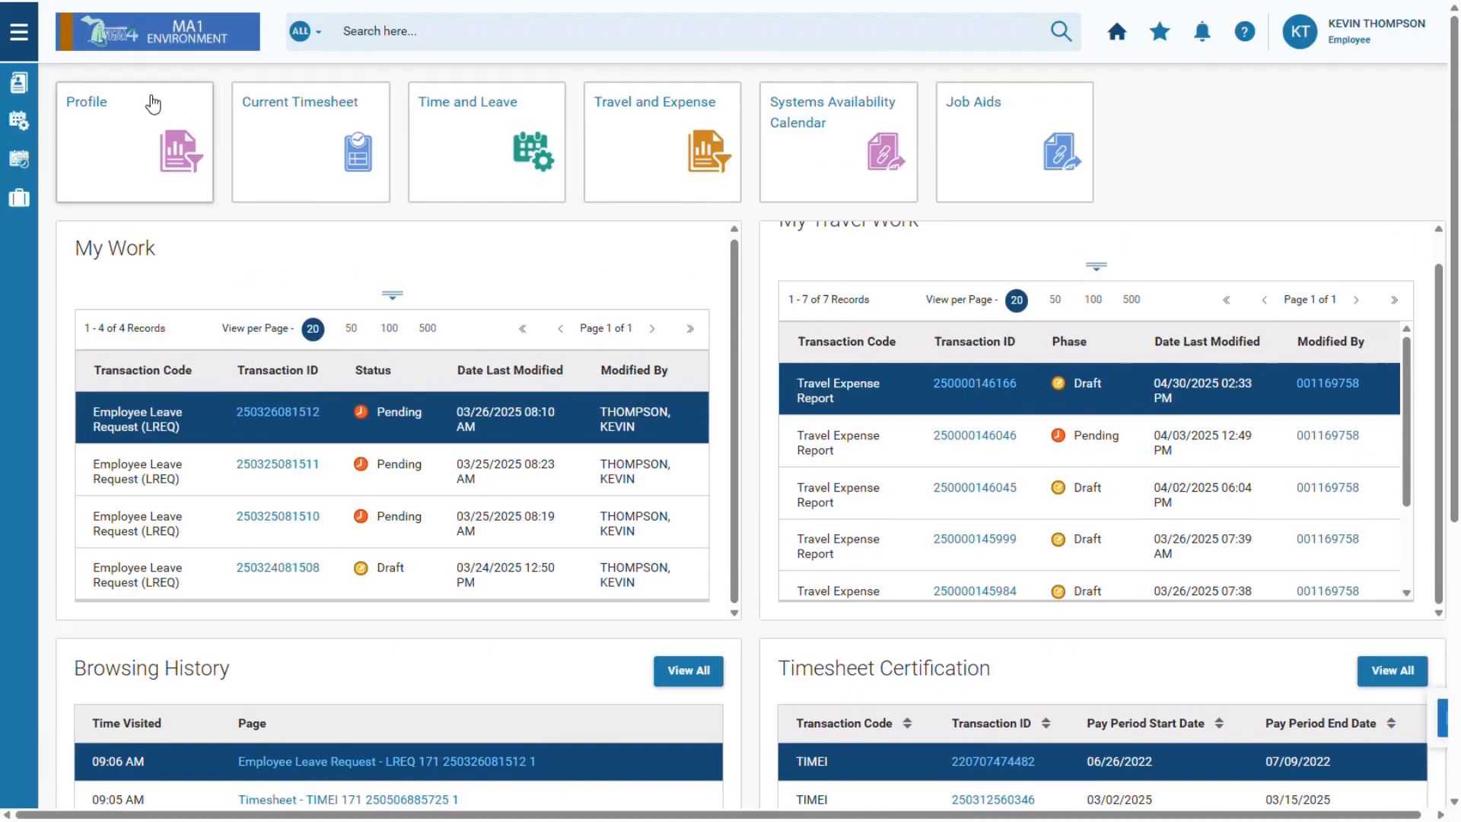
pyautogui.click(19, 33)
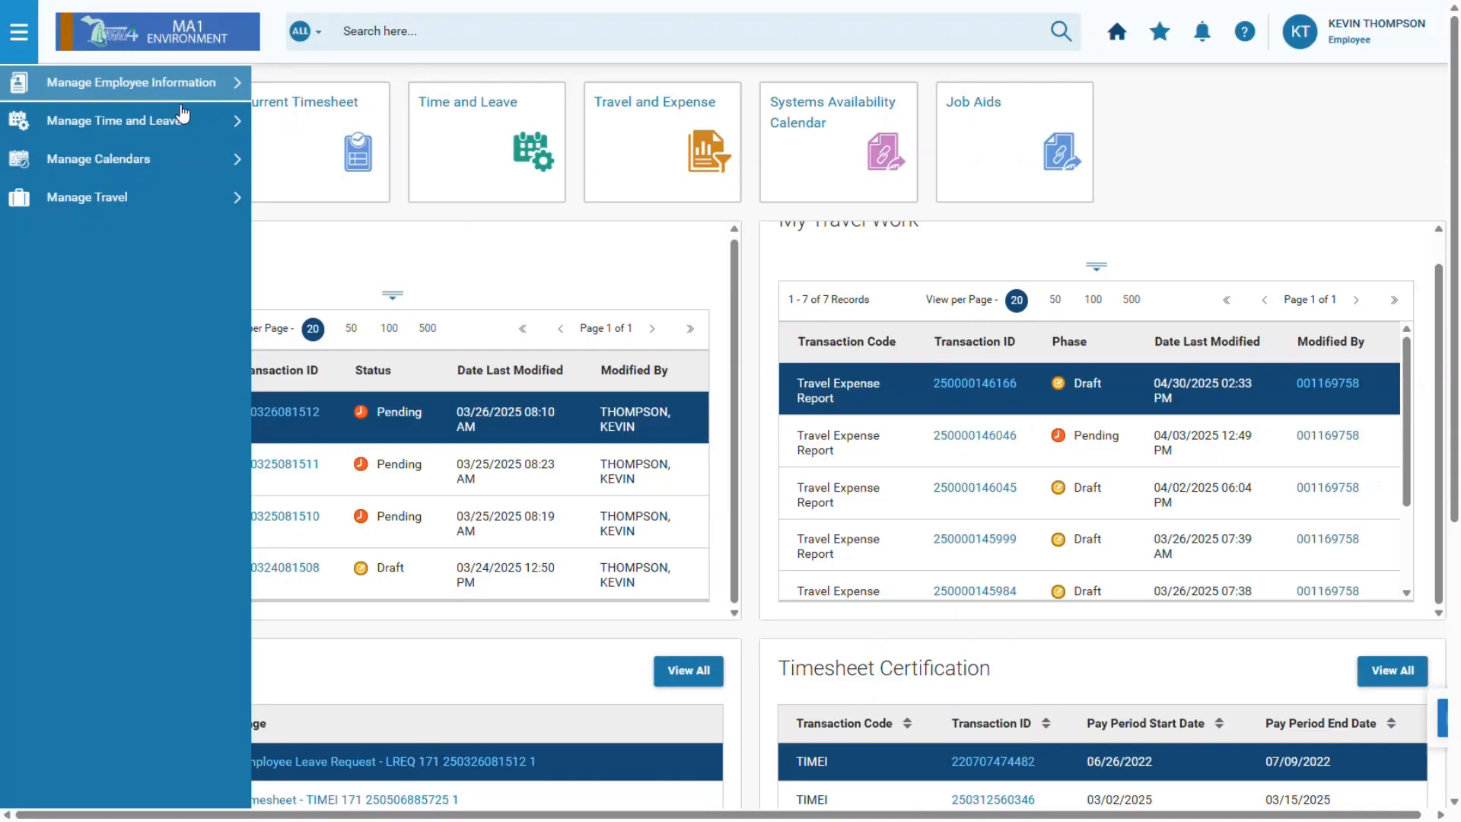
pyautogui.click(231, 120)
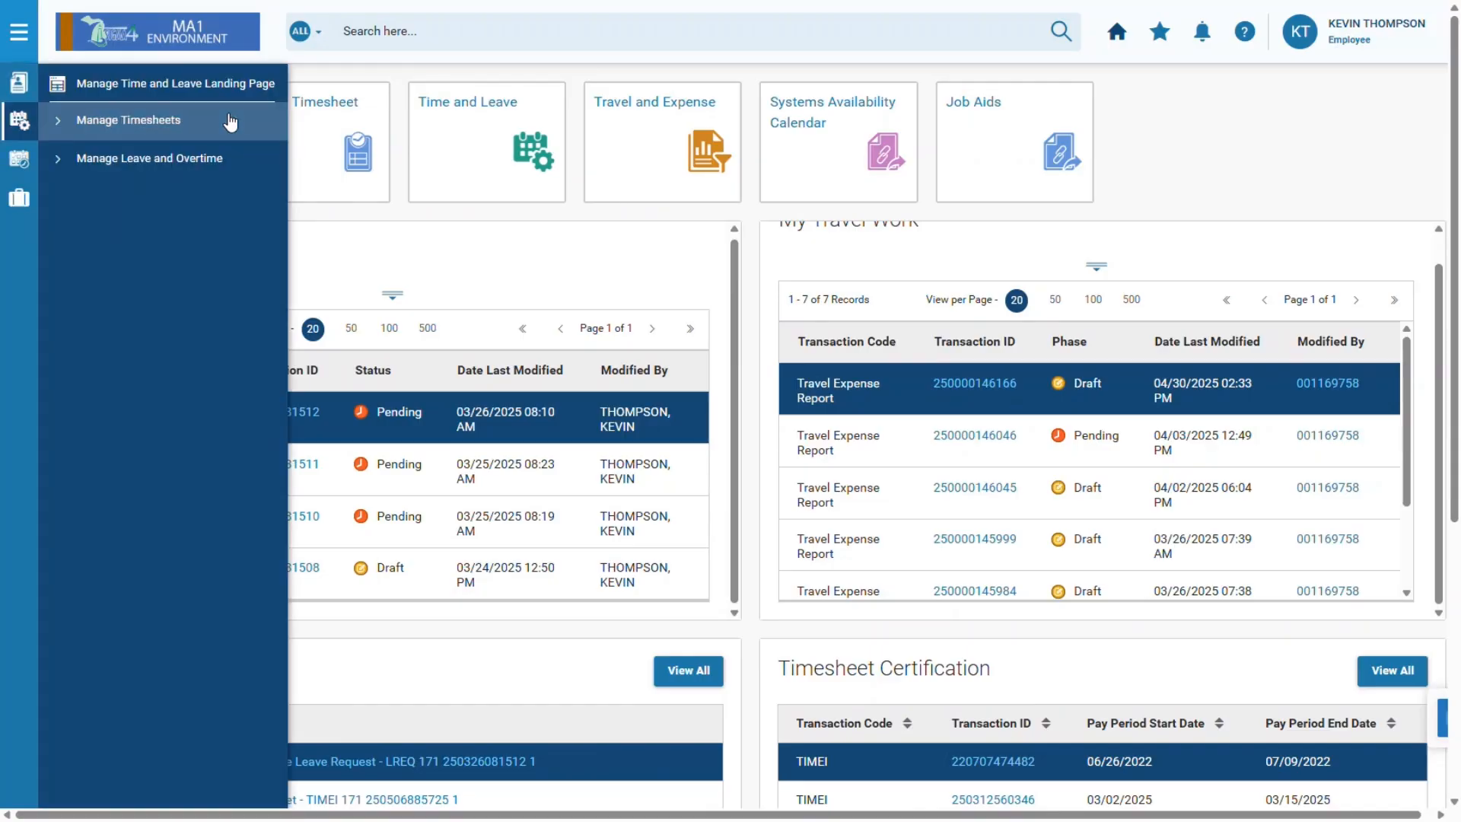
pyautogui.click(65, 127)
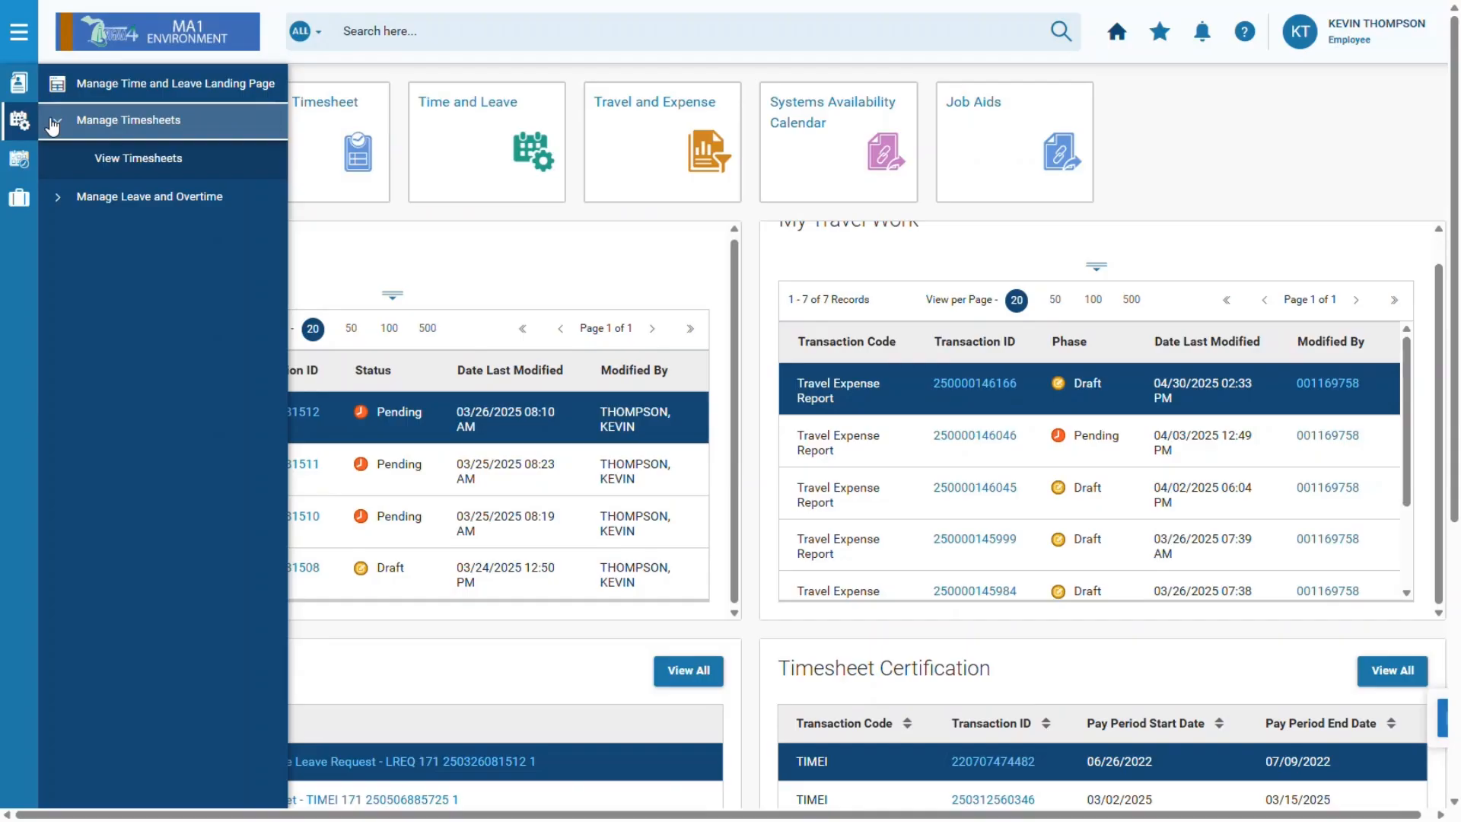
pyautogui.click(154, 159)
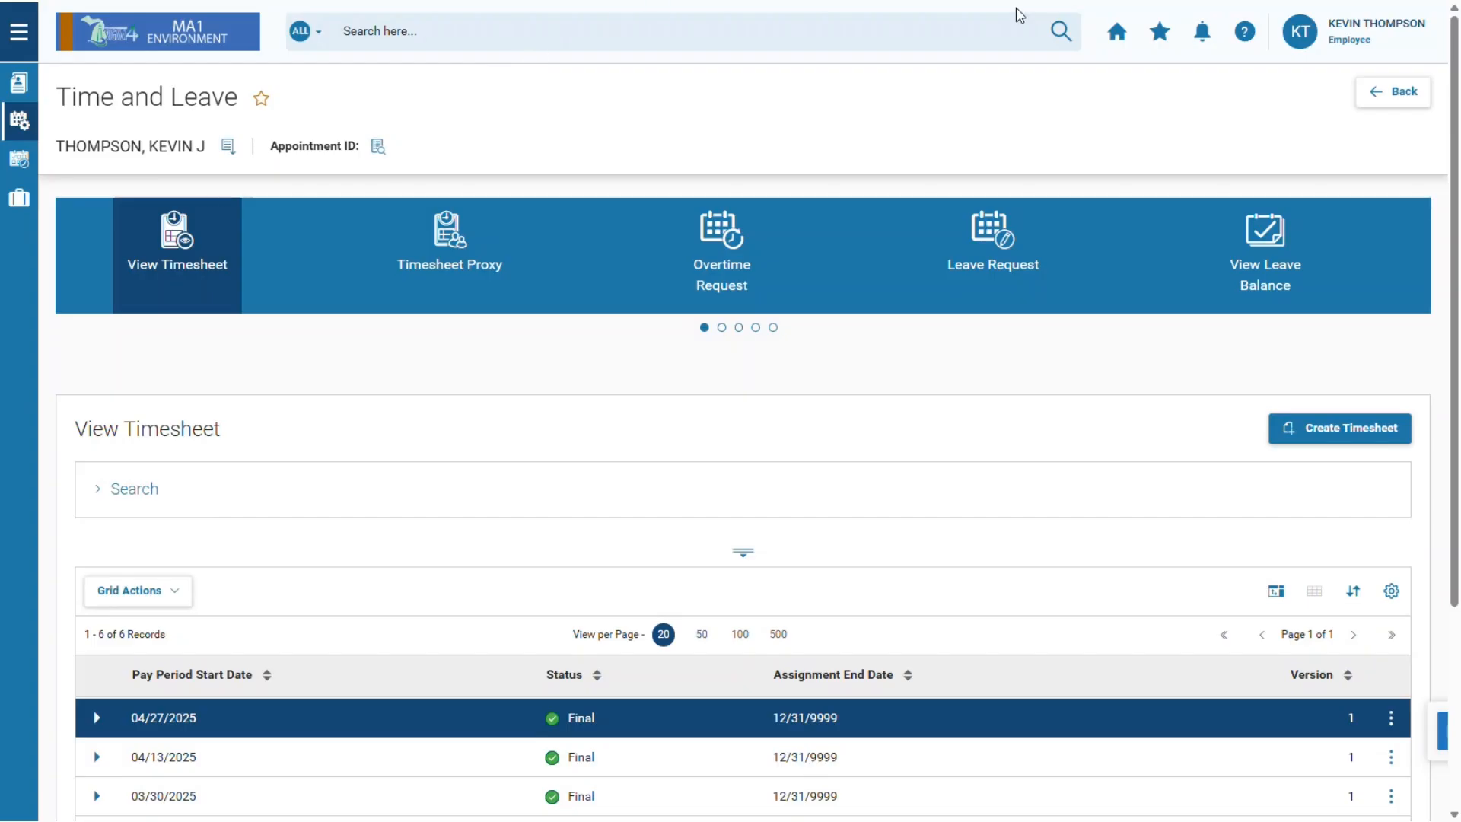
pyautogui.click(1131, 38)
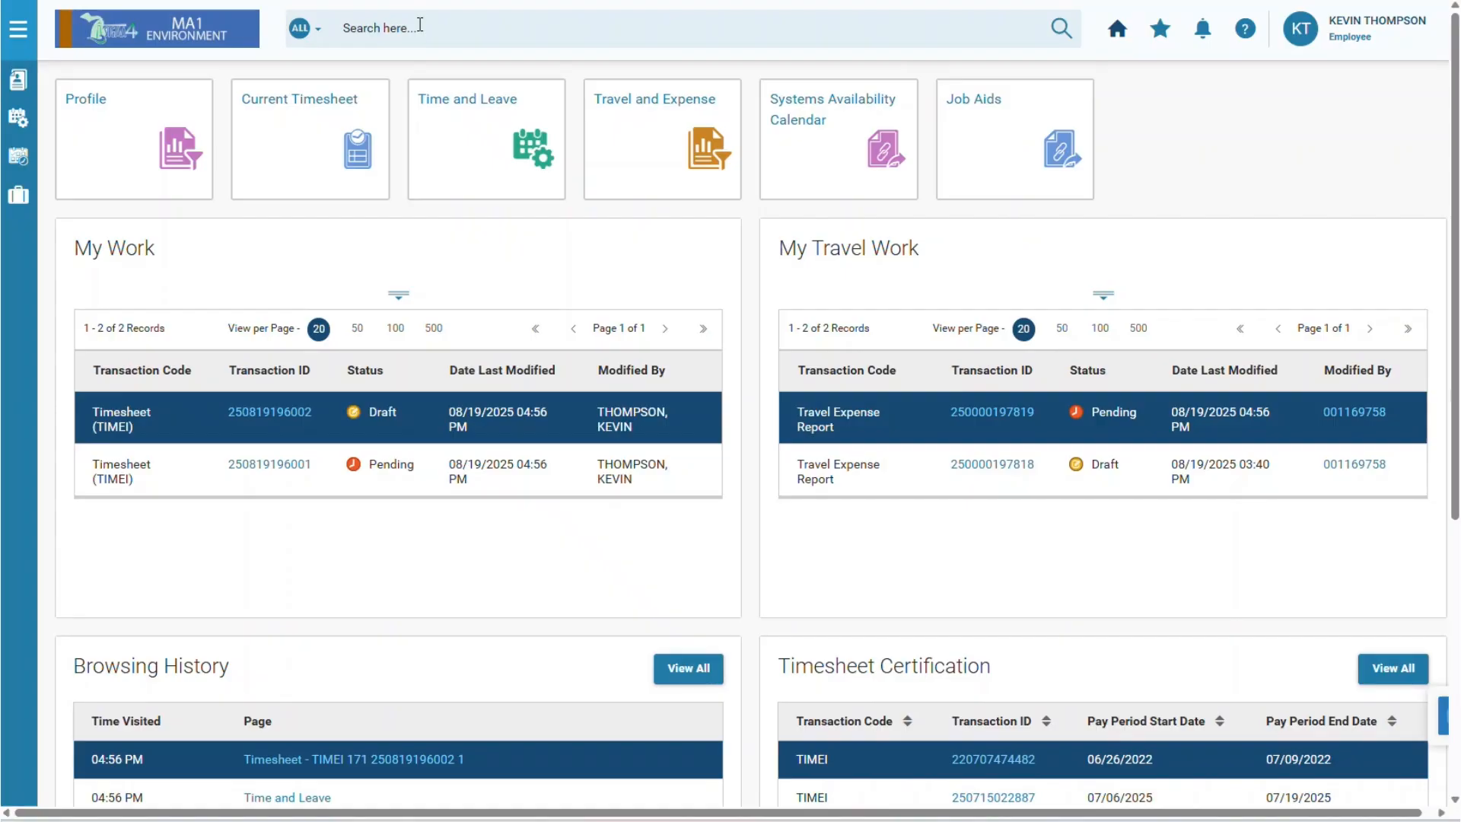
# Uncheck Inquiry and Reference in the search category filter, then recheck All.
pyautogui.click(317, 37)
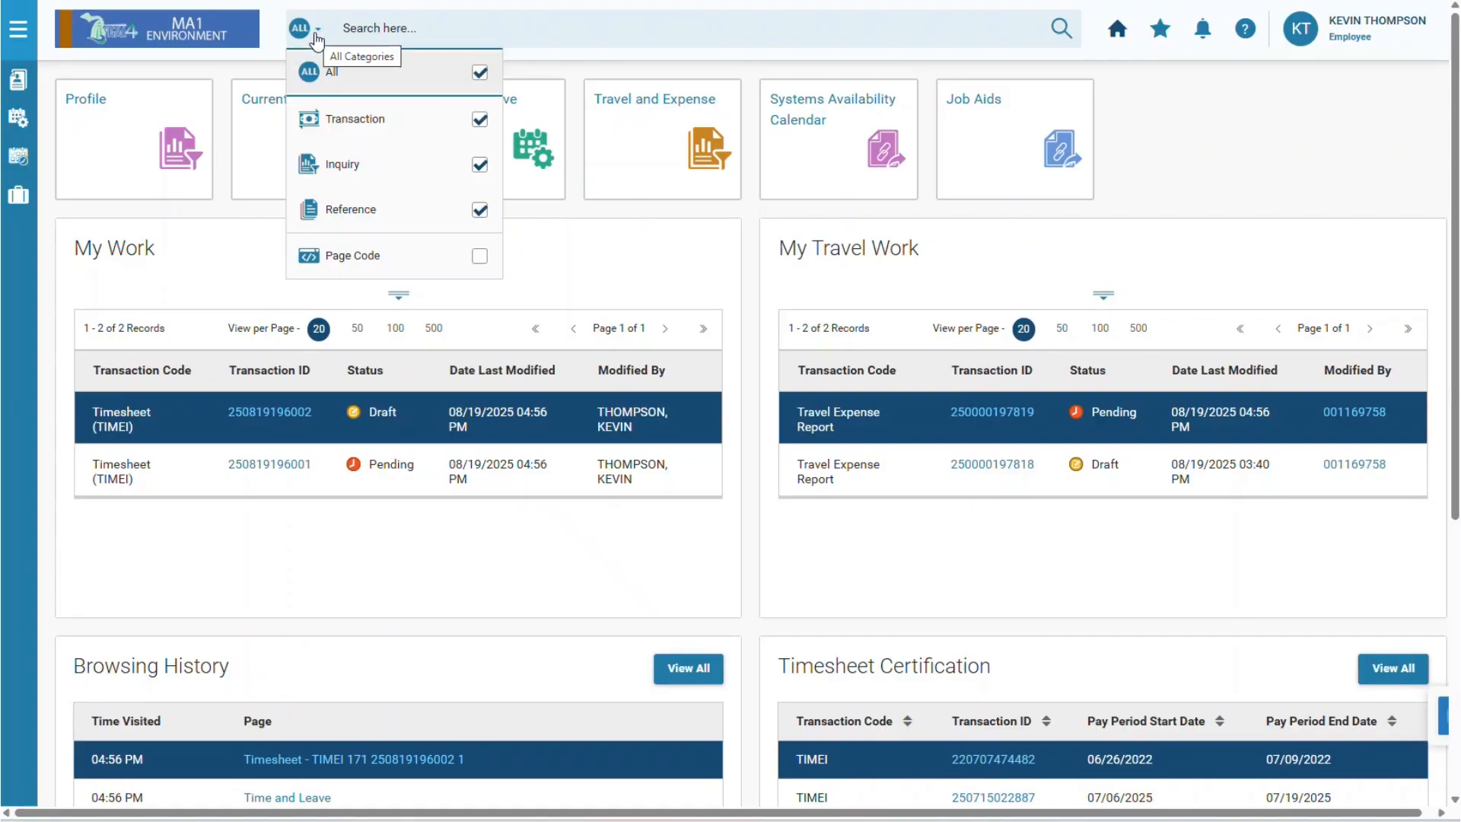
pyautogui.click(395, 160)
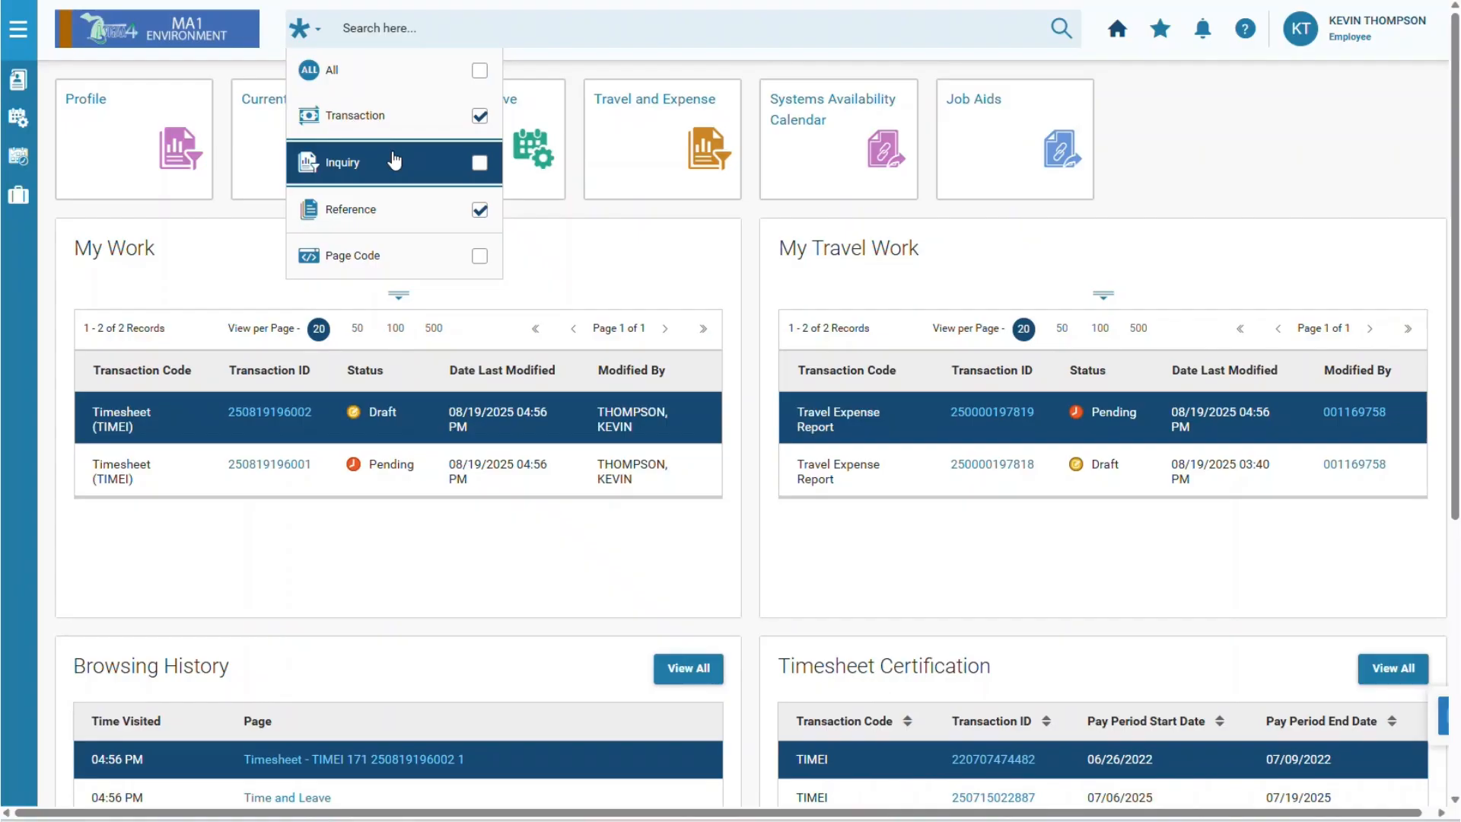
pyautogui.click(413, 208)
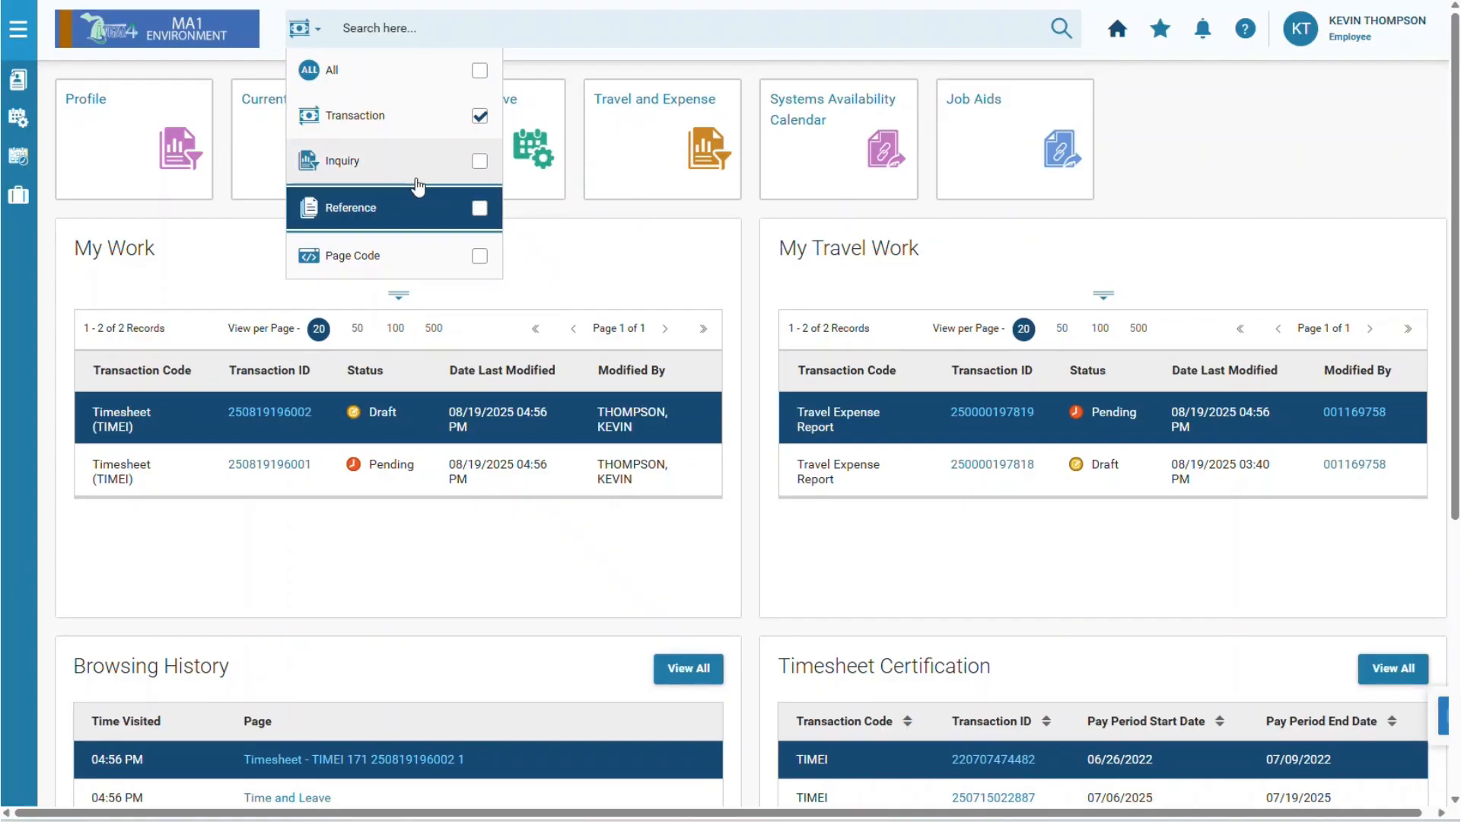
pyautogui.click(424, 85)
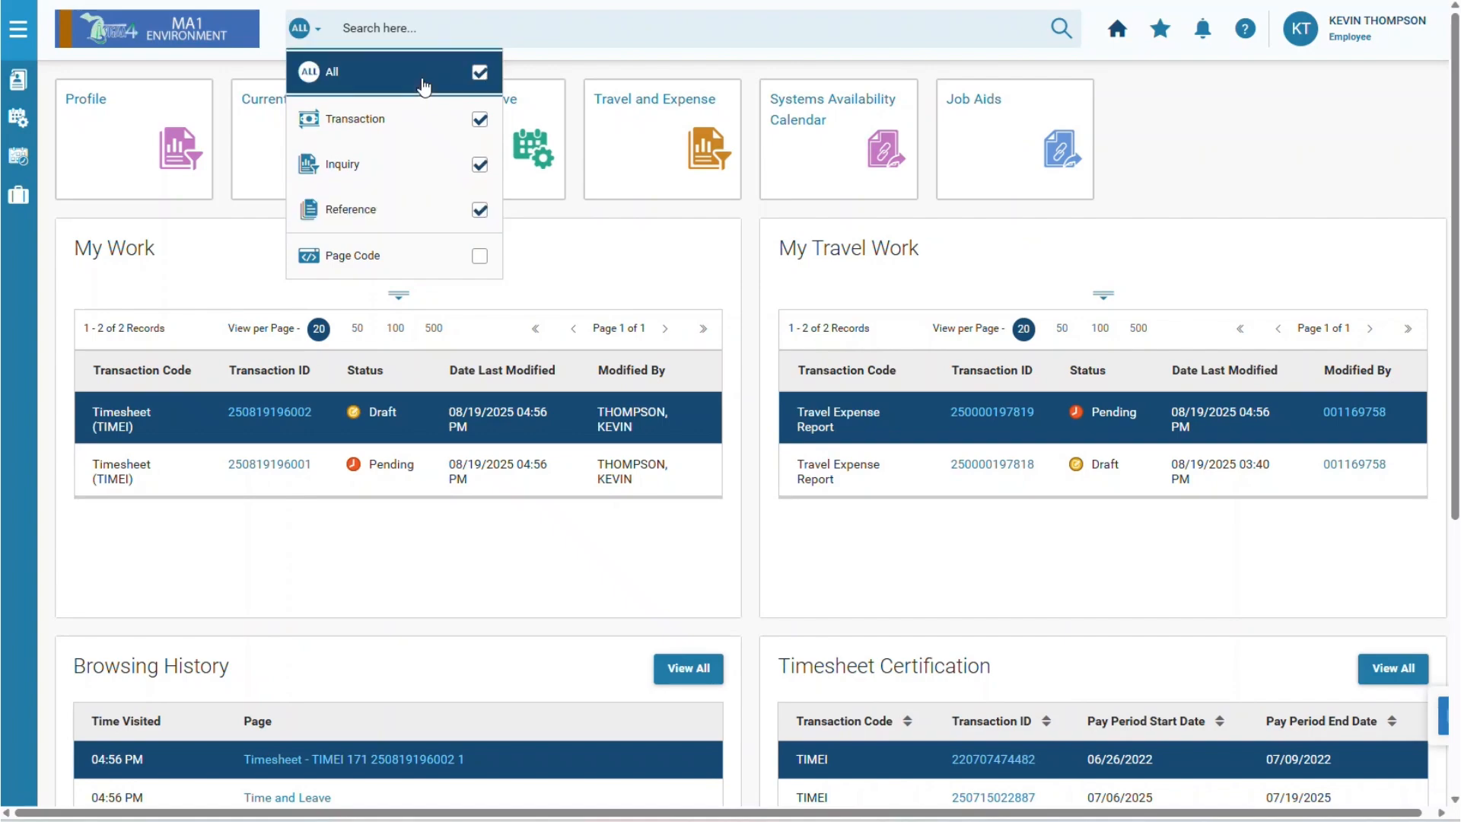
# Enter 'expe' in the global search box to list expense-related pages.
pyautogui.click(453, 31)
pyautogui.write('ex')
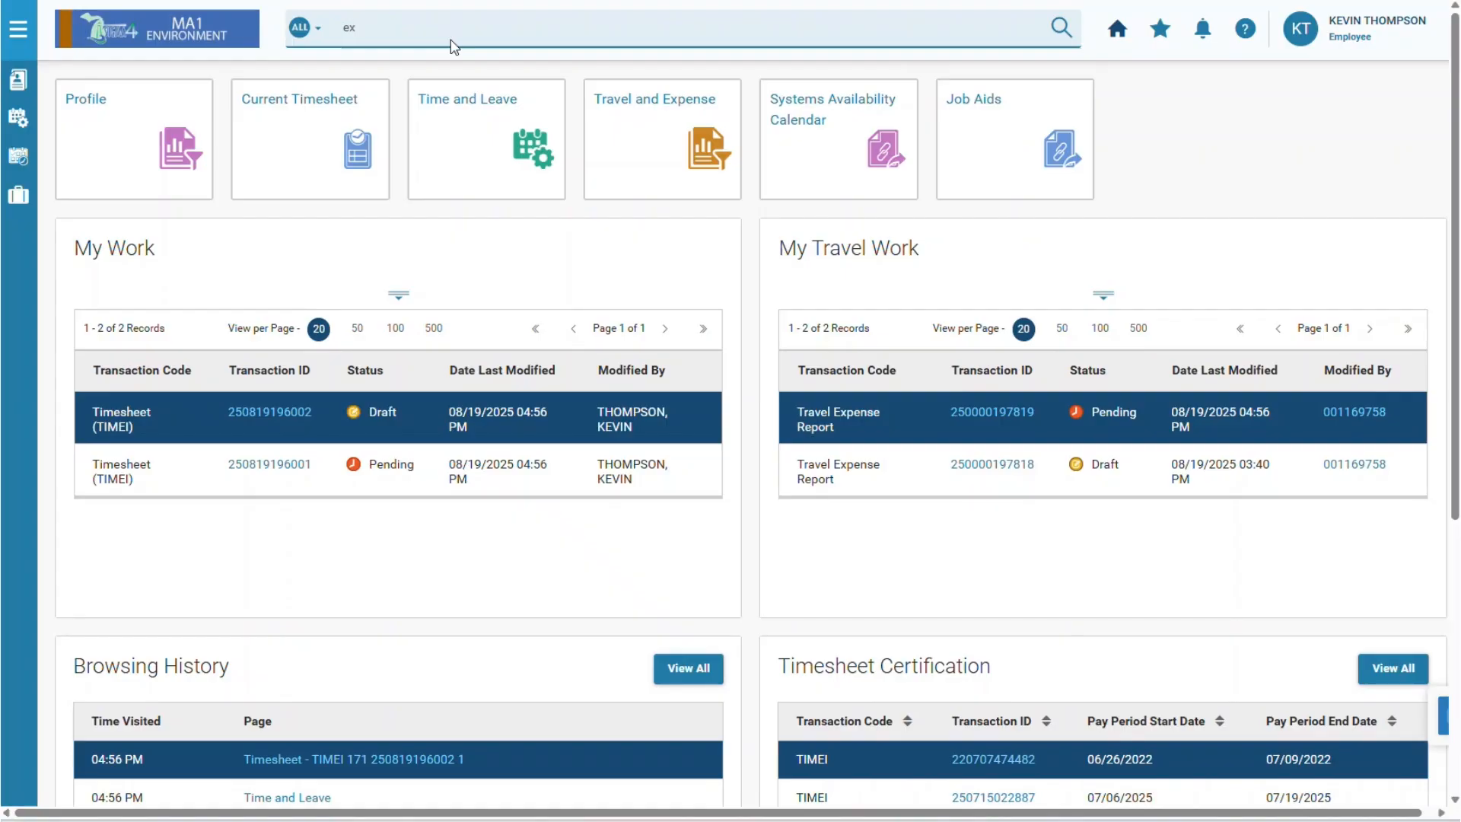
pyautogui.write('pe')
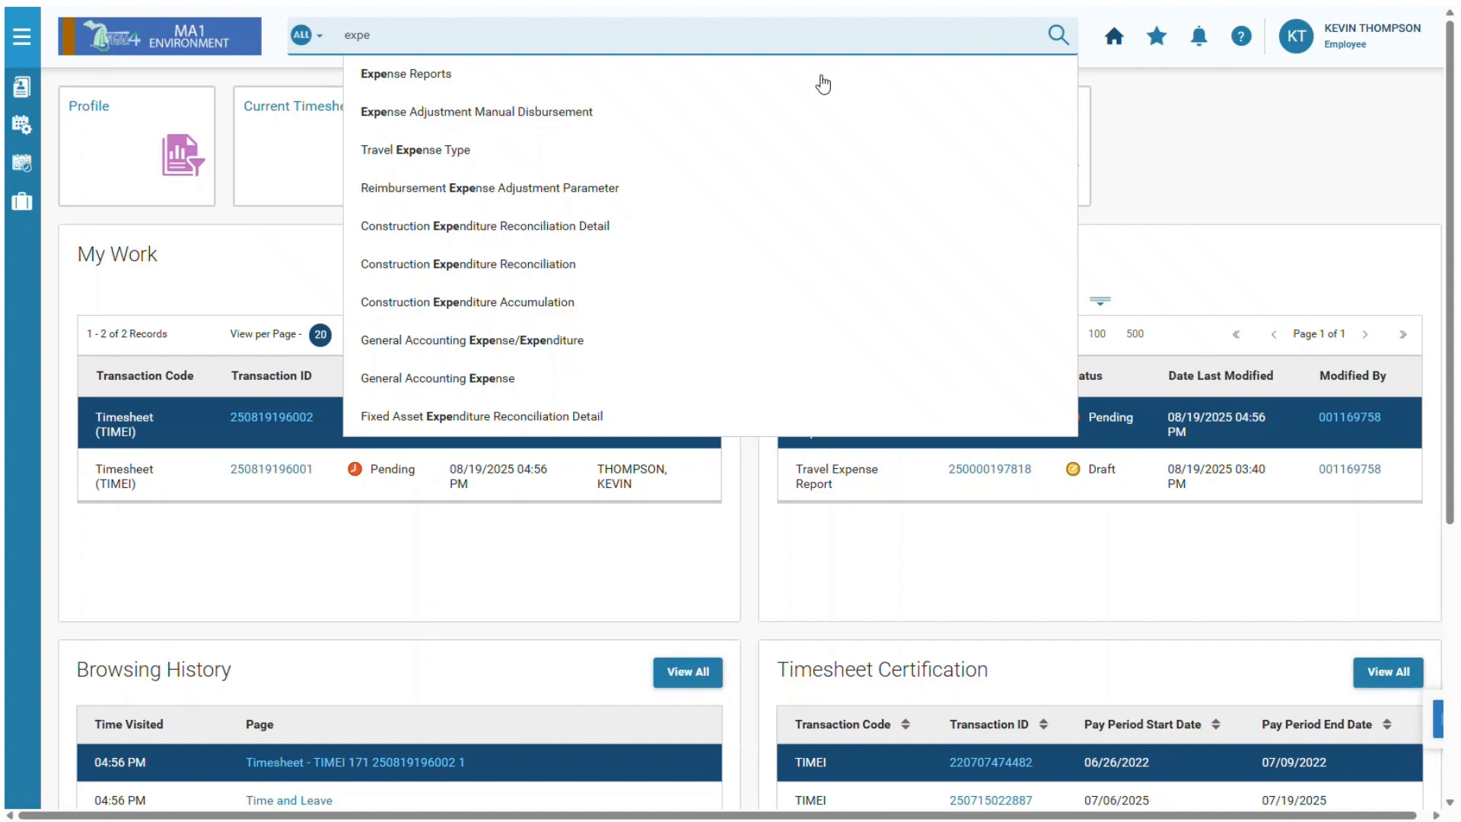
pyautogui.click(319, 37)
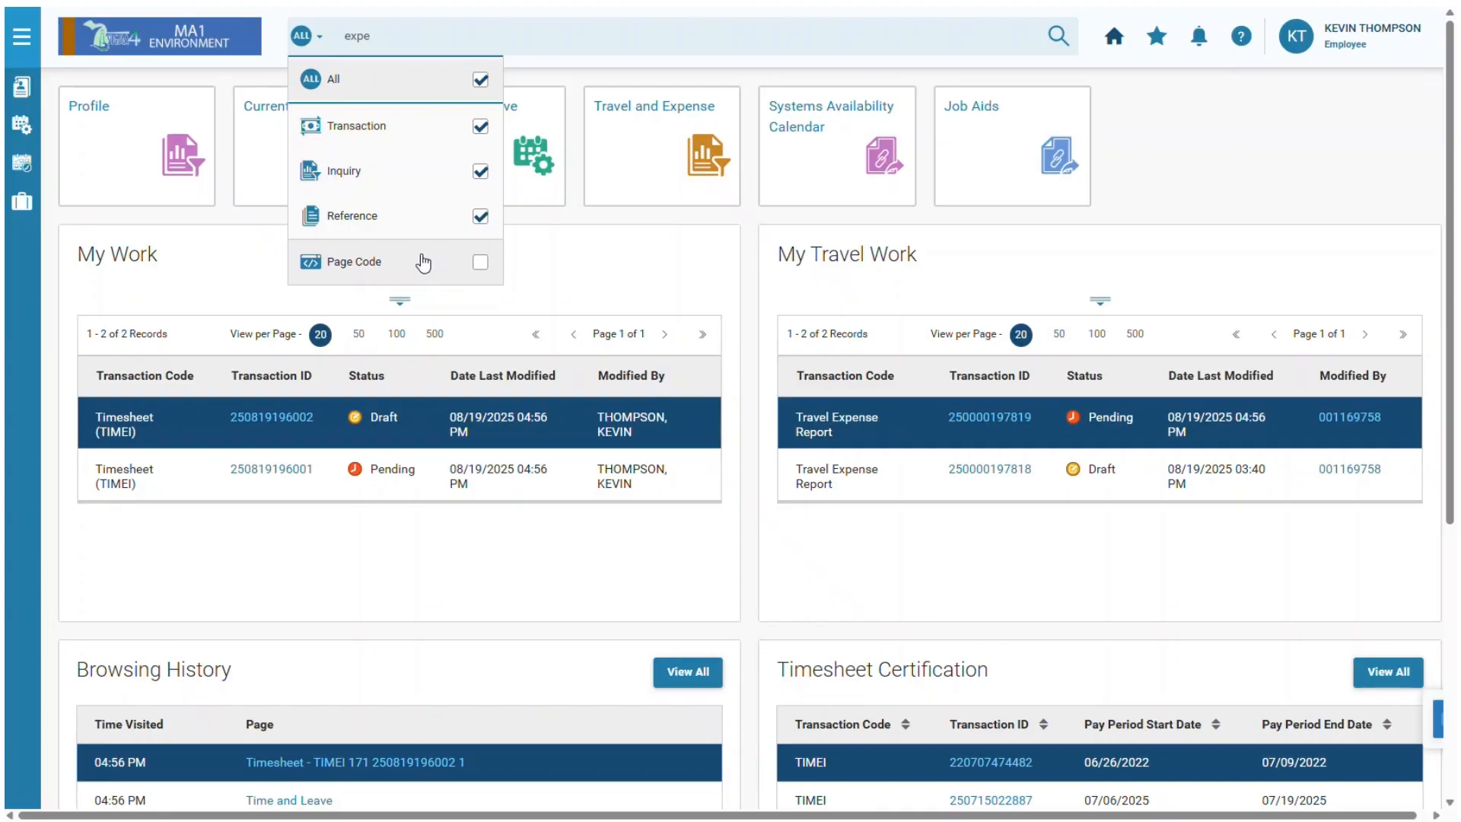
# Switch to the Cost Accounting role.
pyautogui.click(1379, 47)
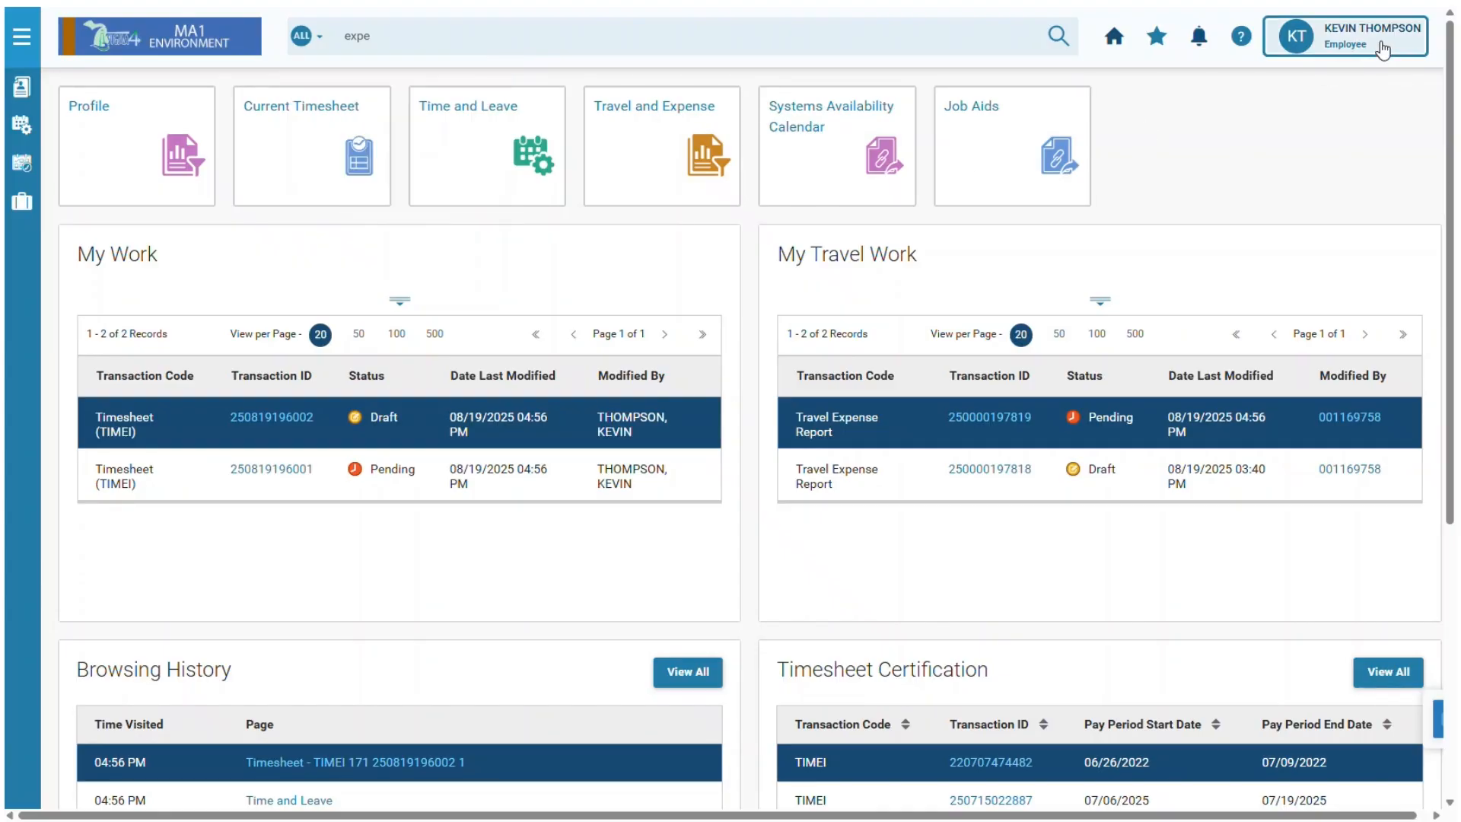
pyautogui.scroll(-2, 1309, 304)
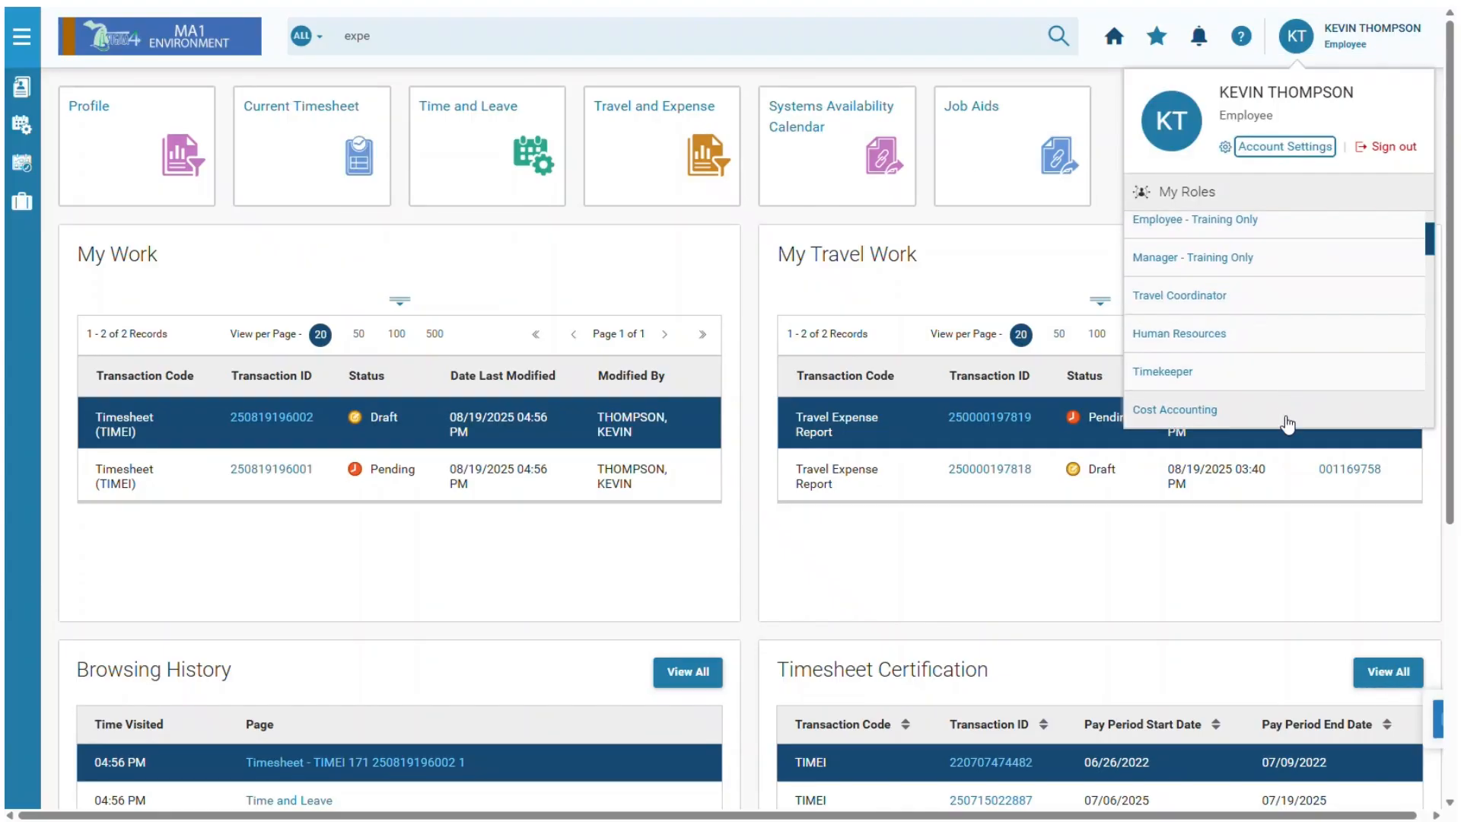
pyautogui.click(1281, 414)
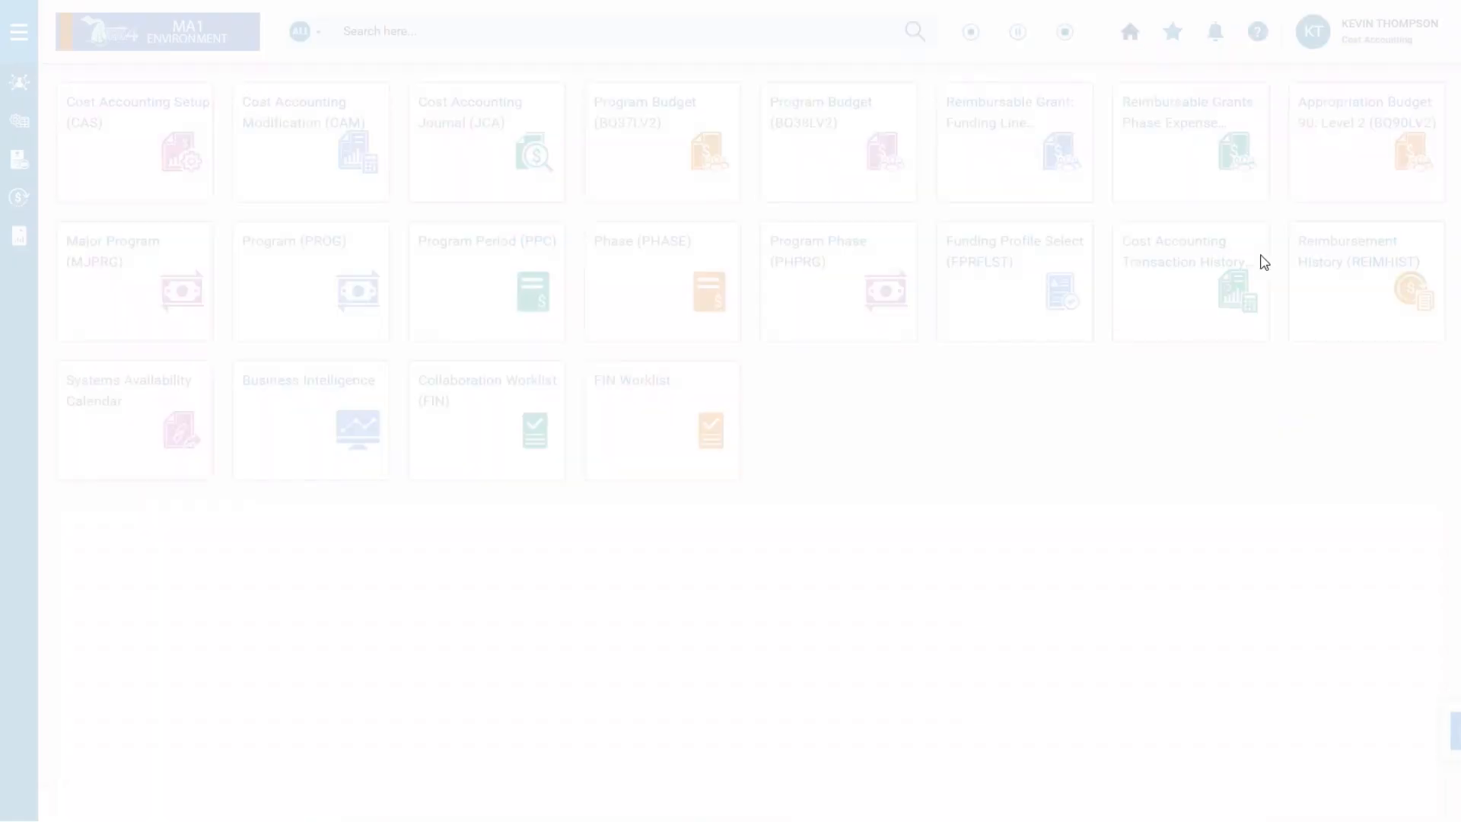
# Limit global search to Page Code and look up GAX transactions.
pyautogui.click(317, 33)
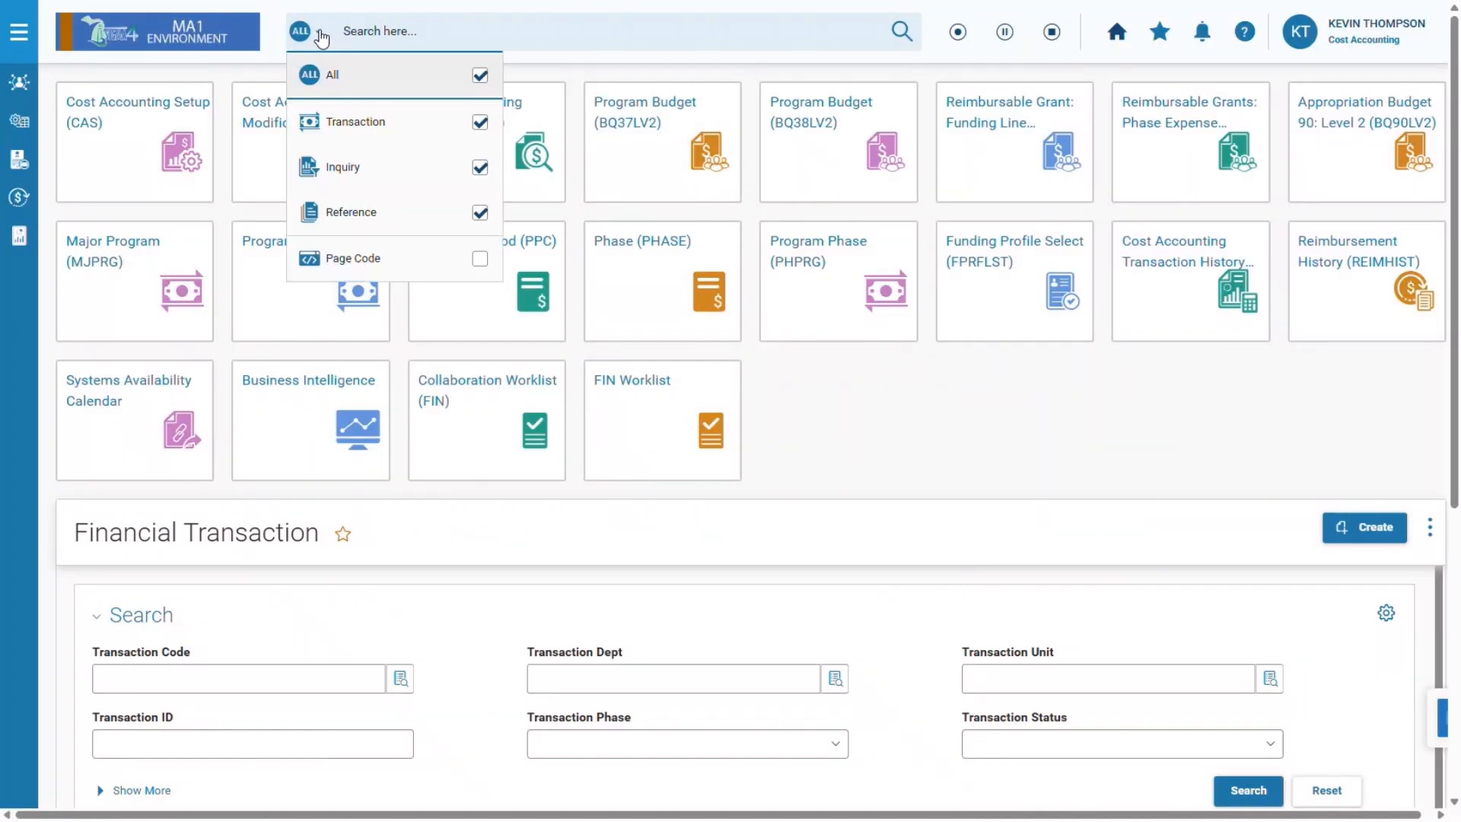
pyautogui.click(479, 260)
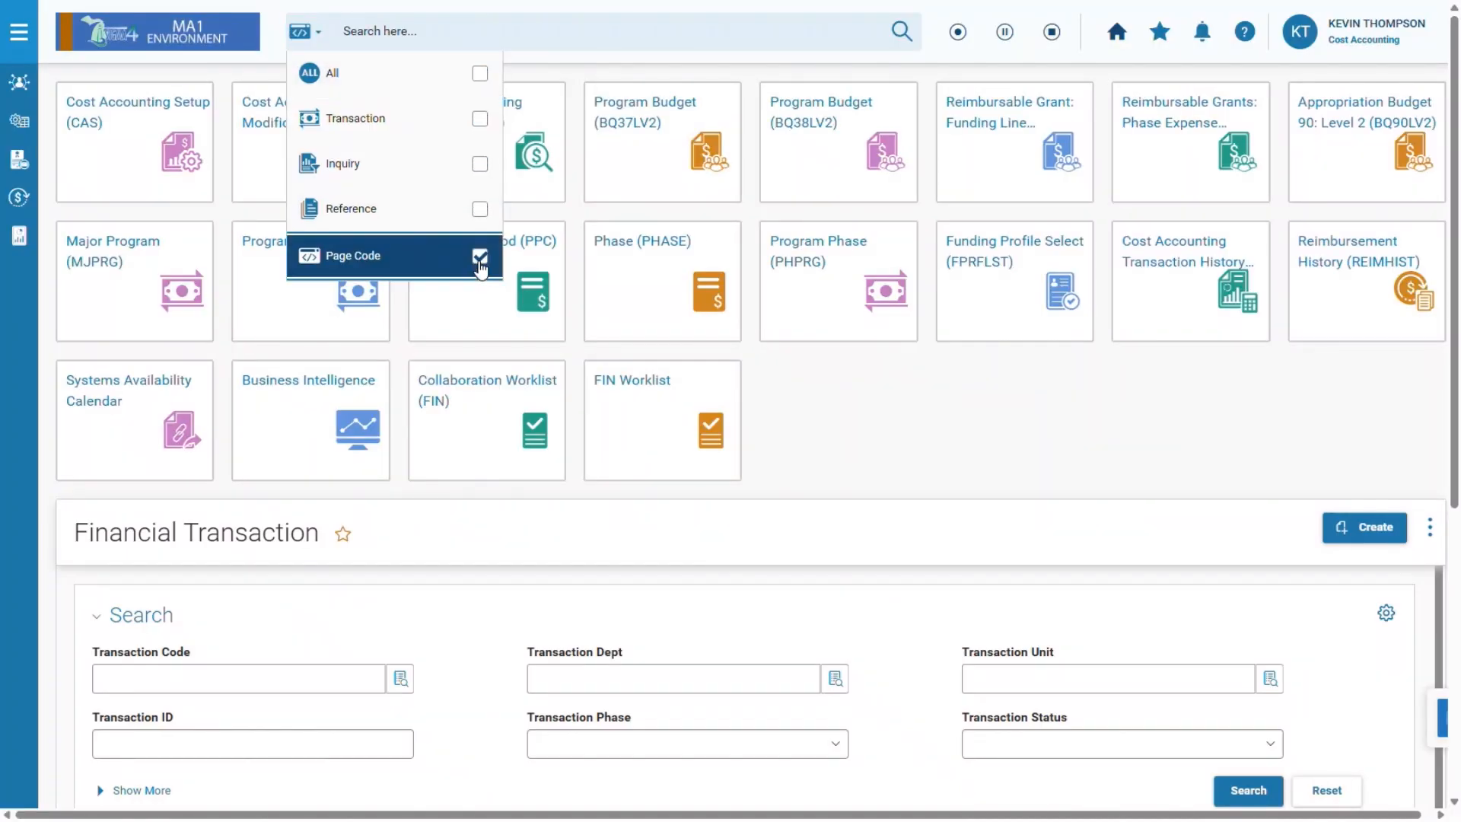
pyautogui.click(441, 31)
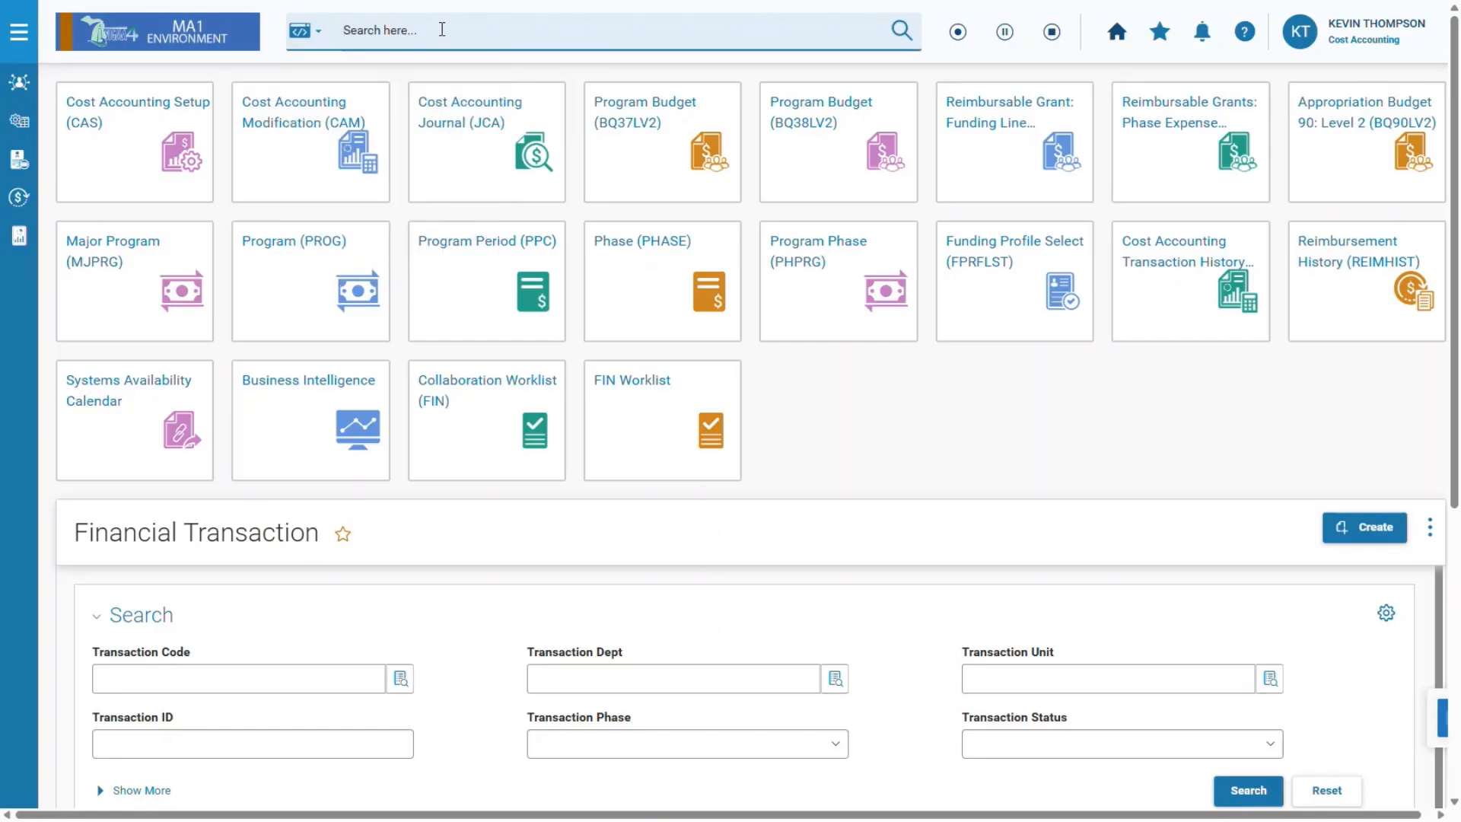
pyautogui.write('GAX')
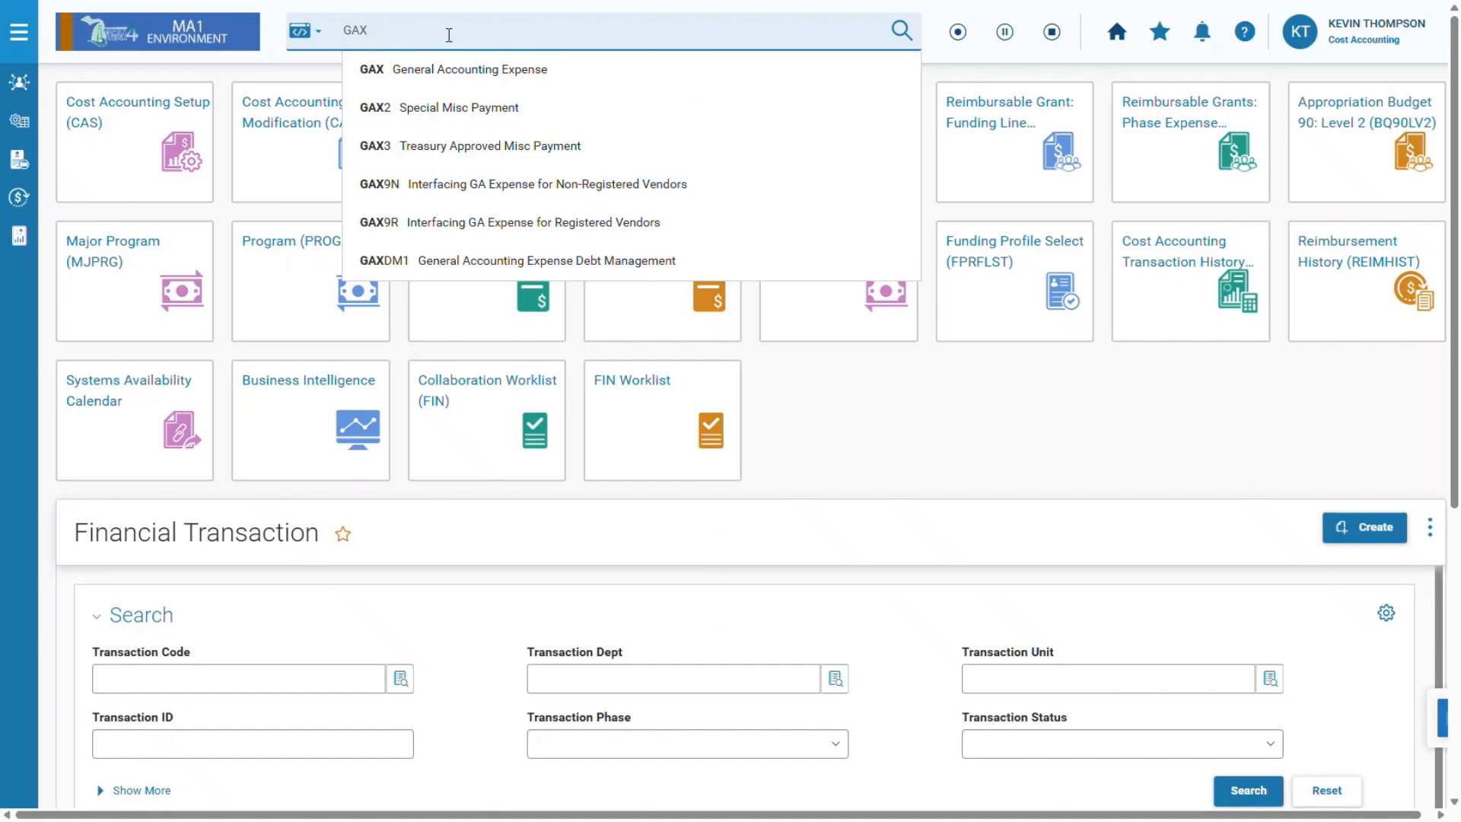
pyautogui.click(575, 76)
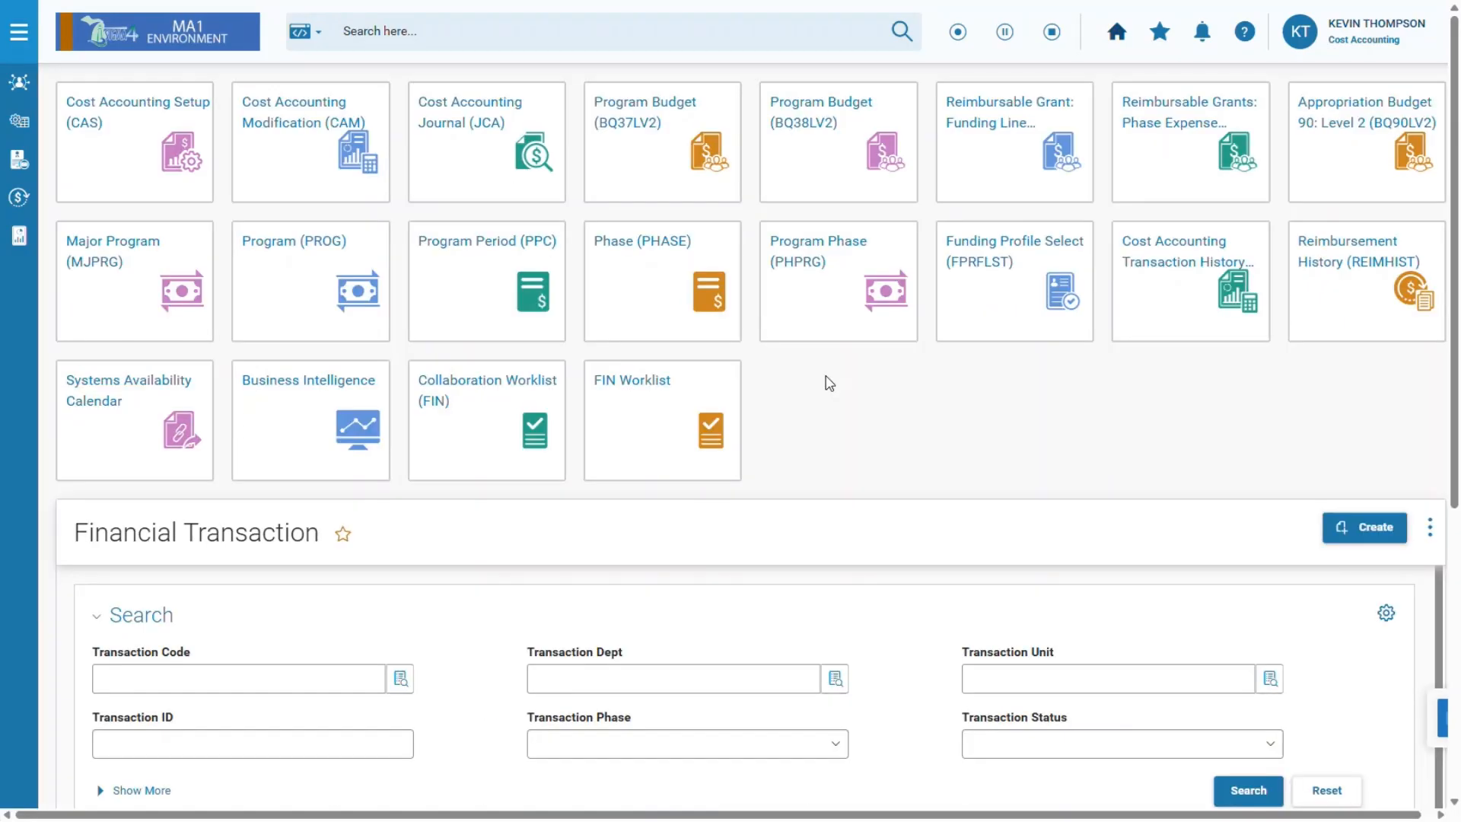
# Return to the Employee role and bring up the Home icon's open-in-new-tab options.
pyautogui.click(1338, 47)
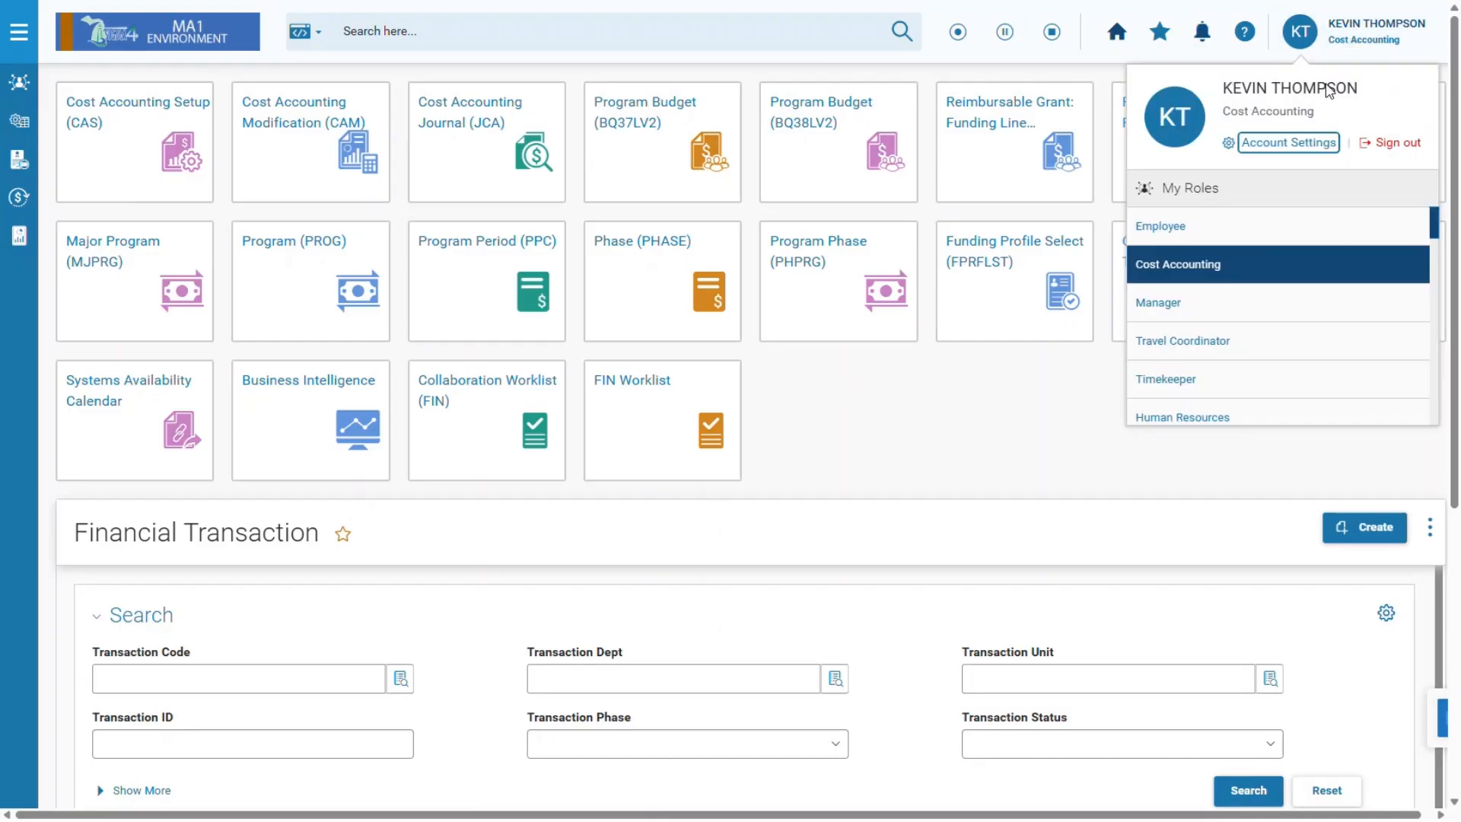
pyautogui.click(1228, 228)
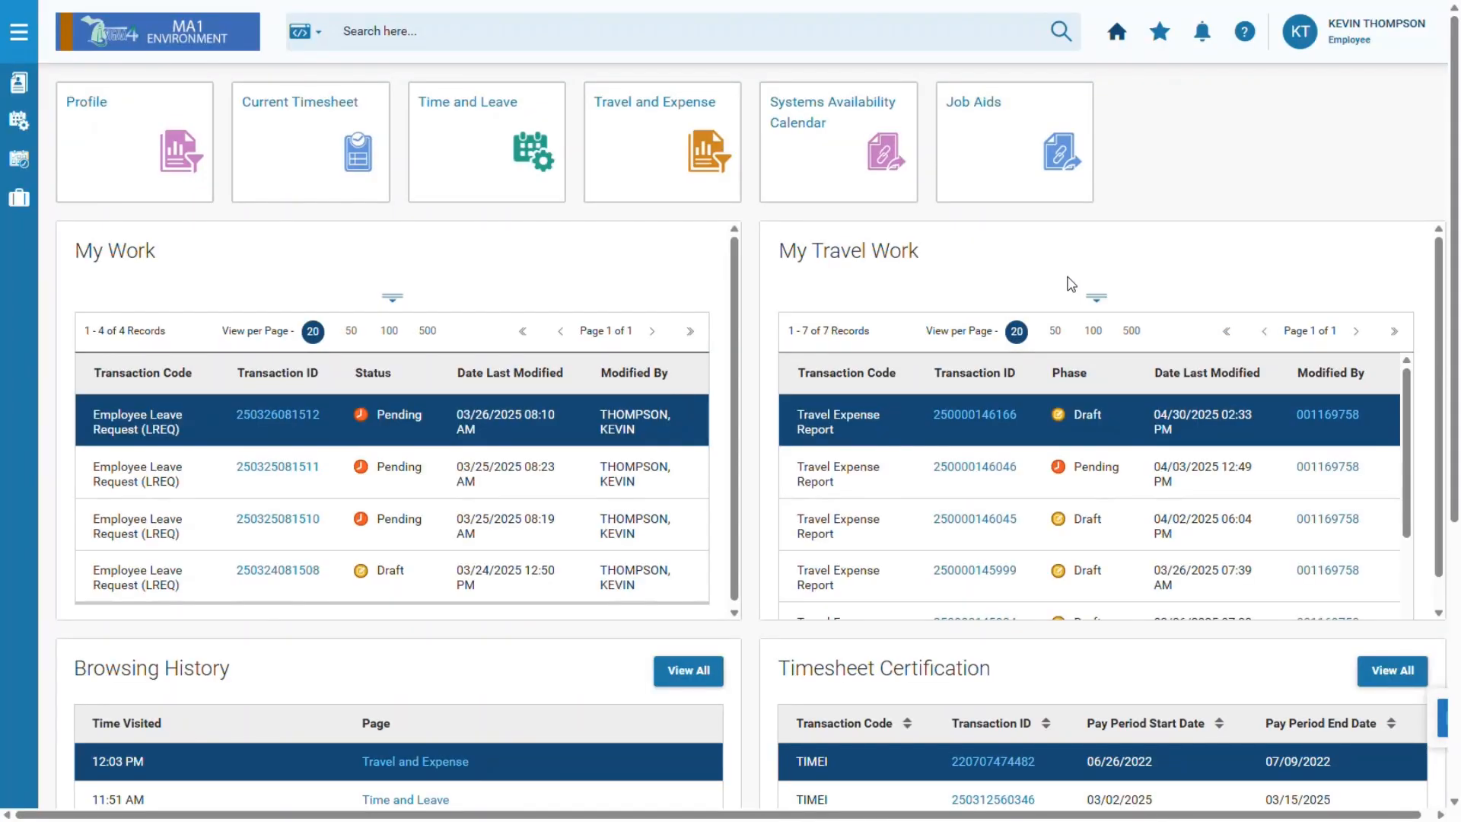
pyautogui.rightClick(1130, 47)
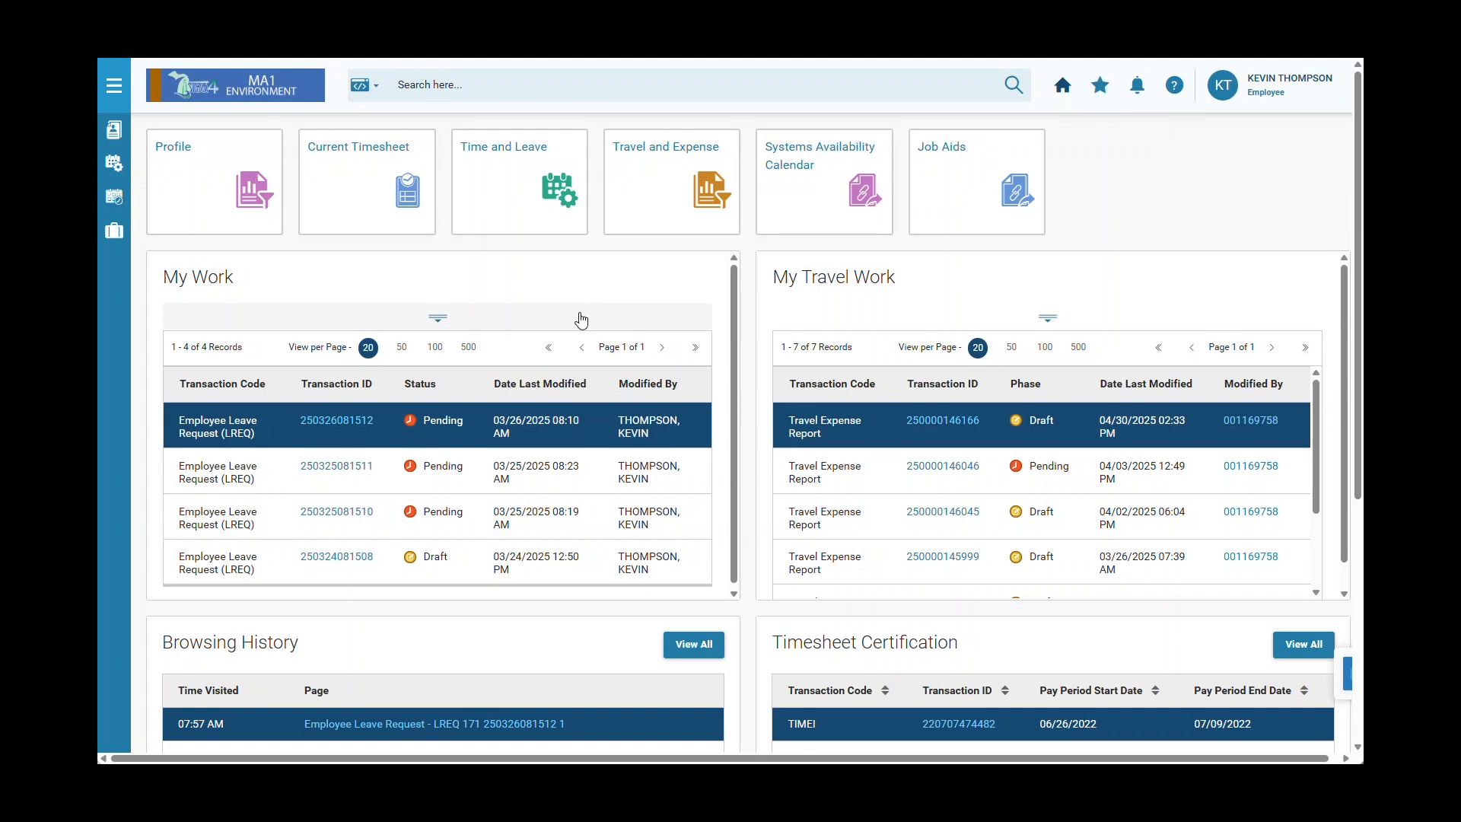
pyautogui.click(371, 425)
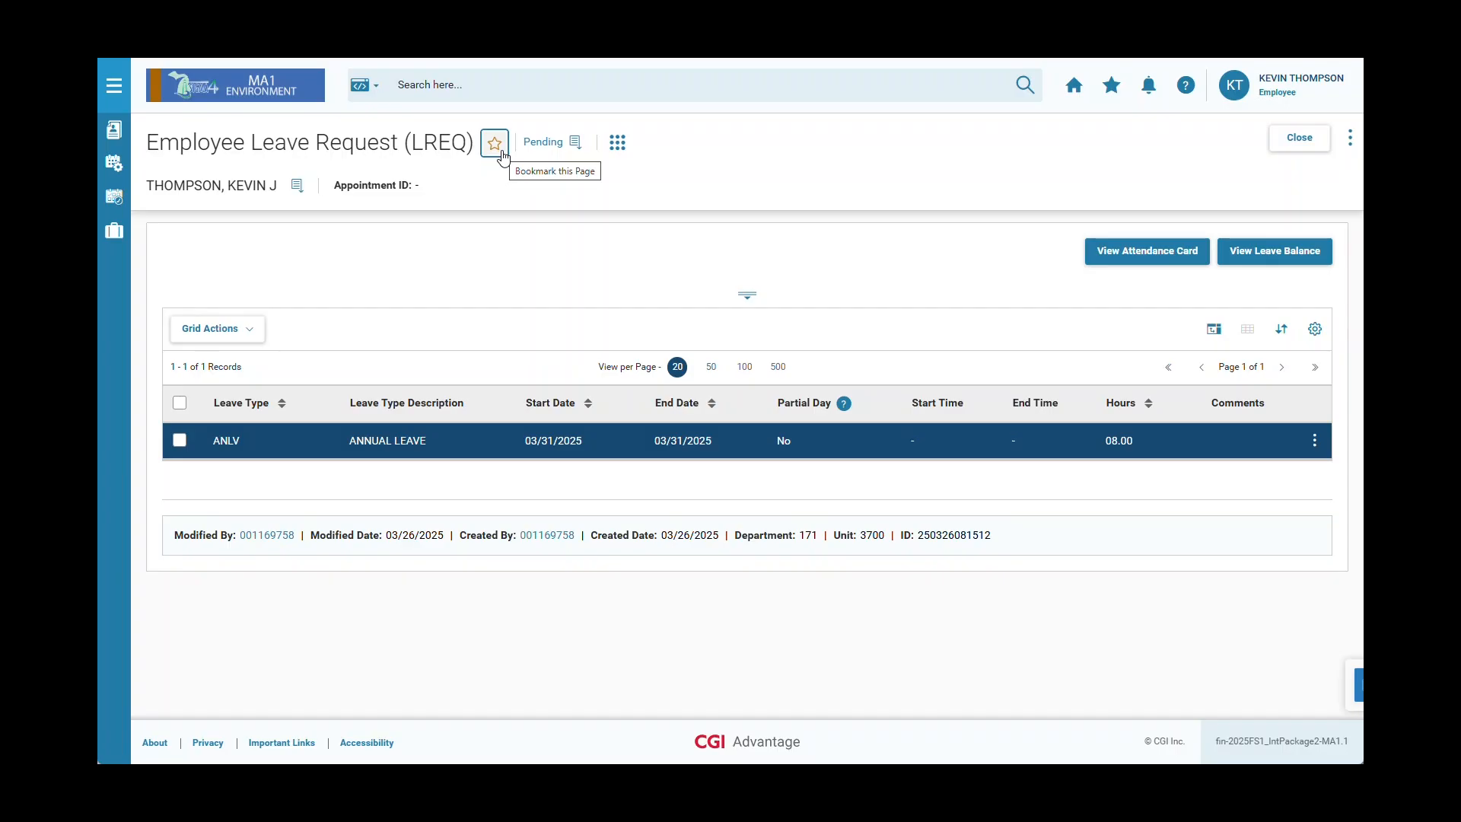
pyautogui.click(501, 154)
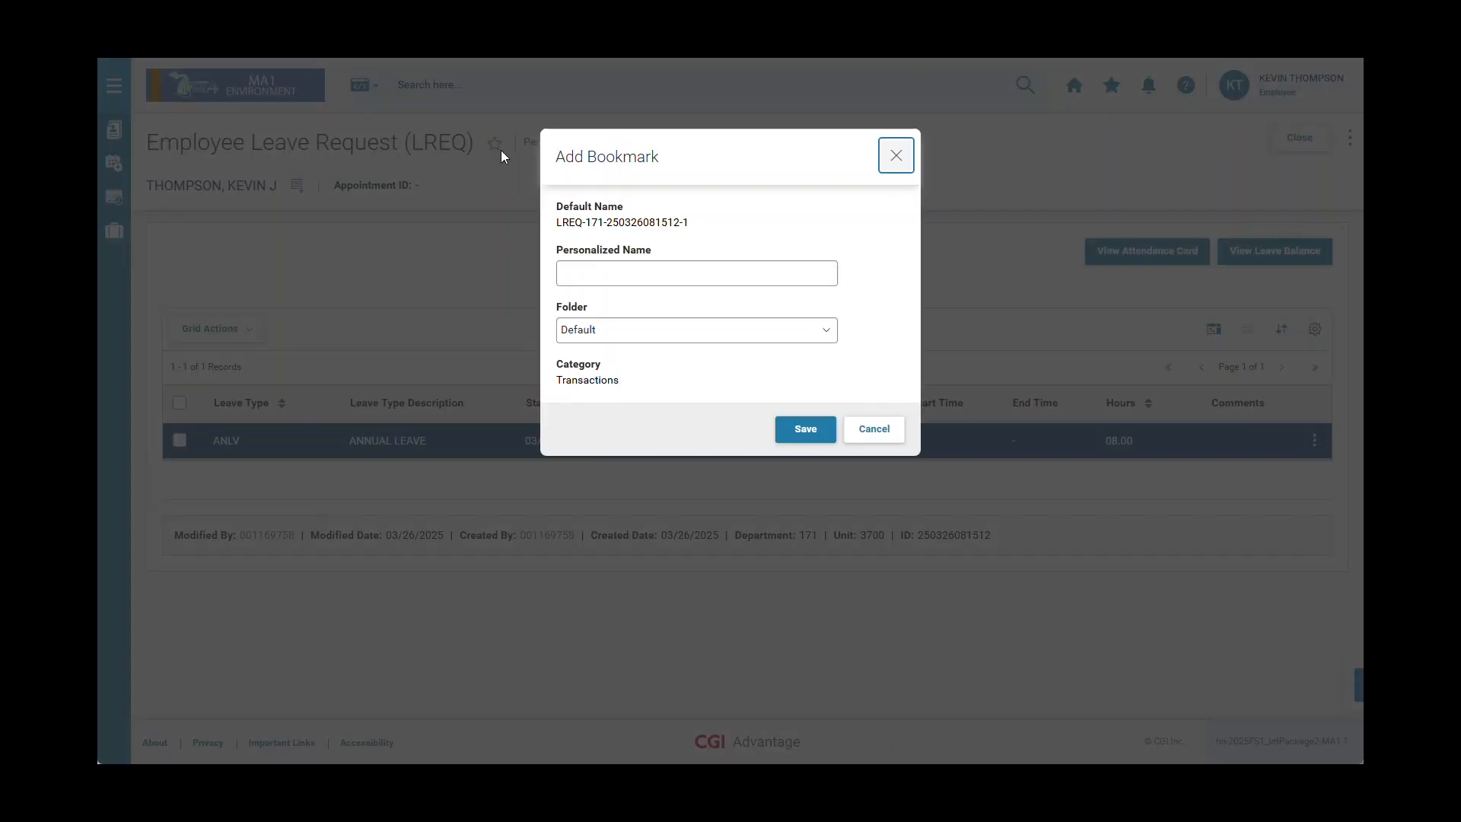
pyautogui.click(634, 340)
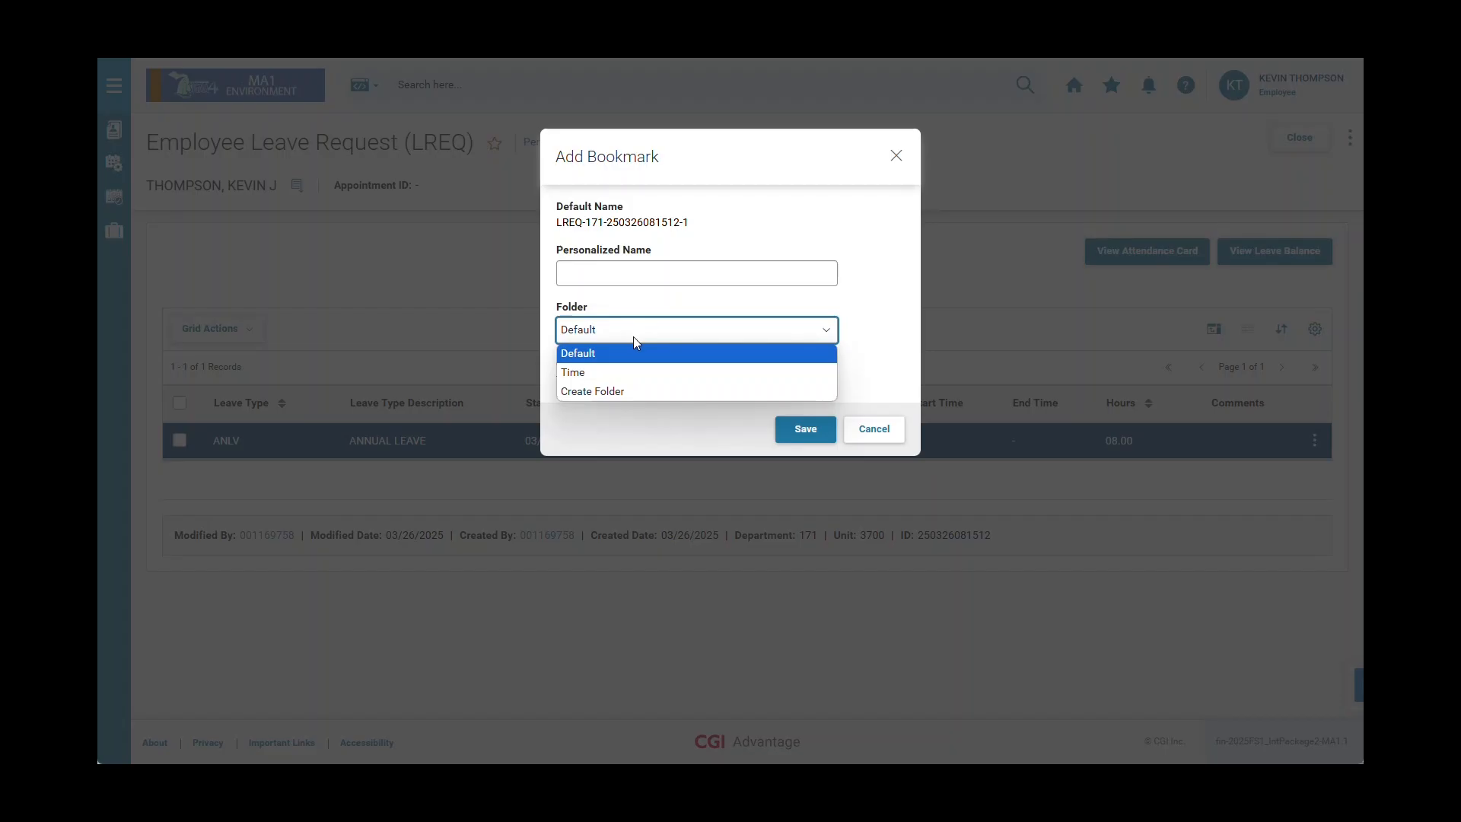
pyautogui.click(874, 331)
pyautogui.click(805, 429)
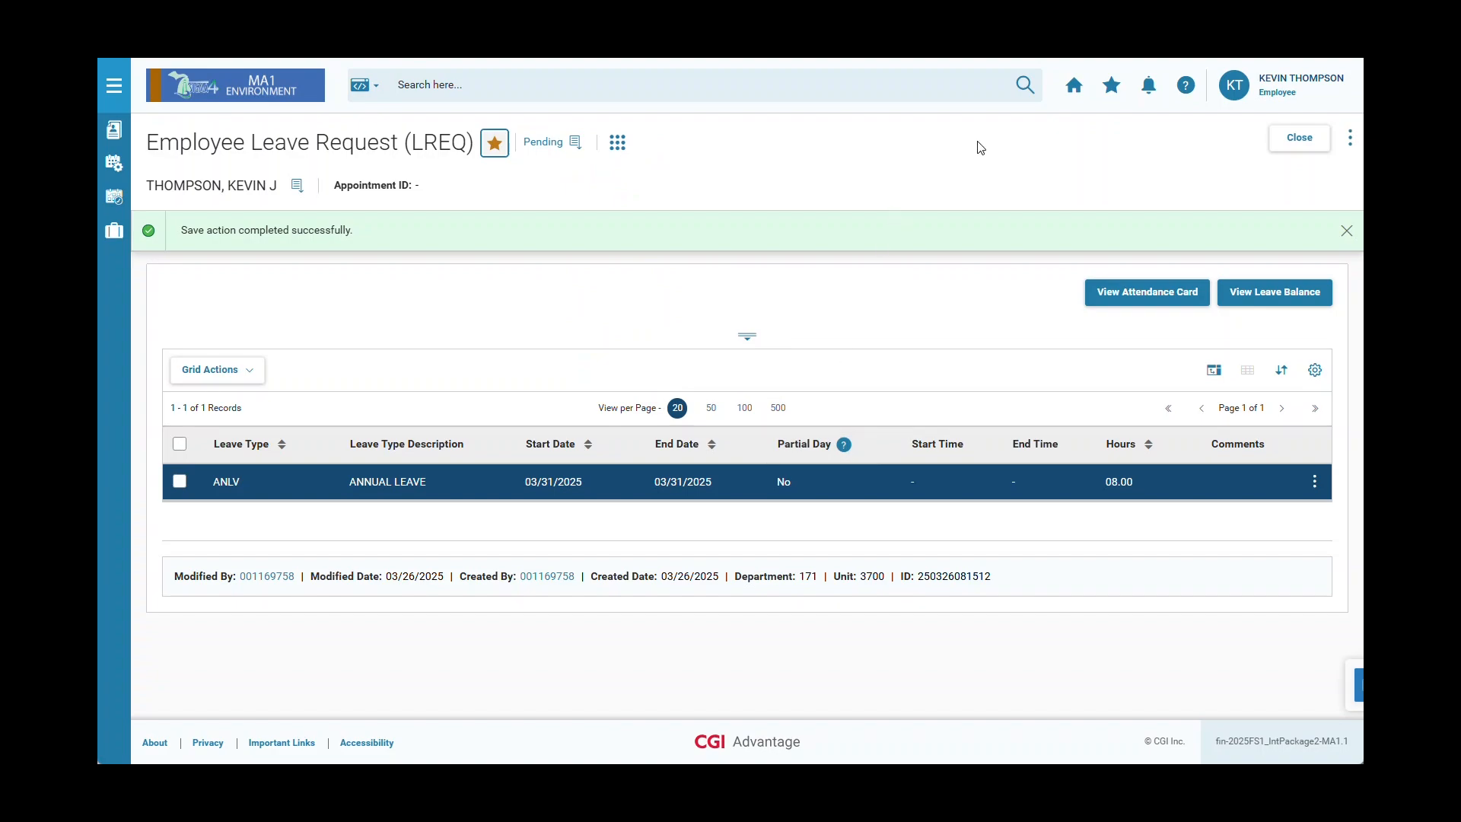
pyautogui.click(1074, 95)
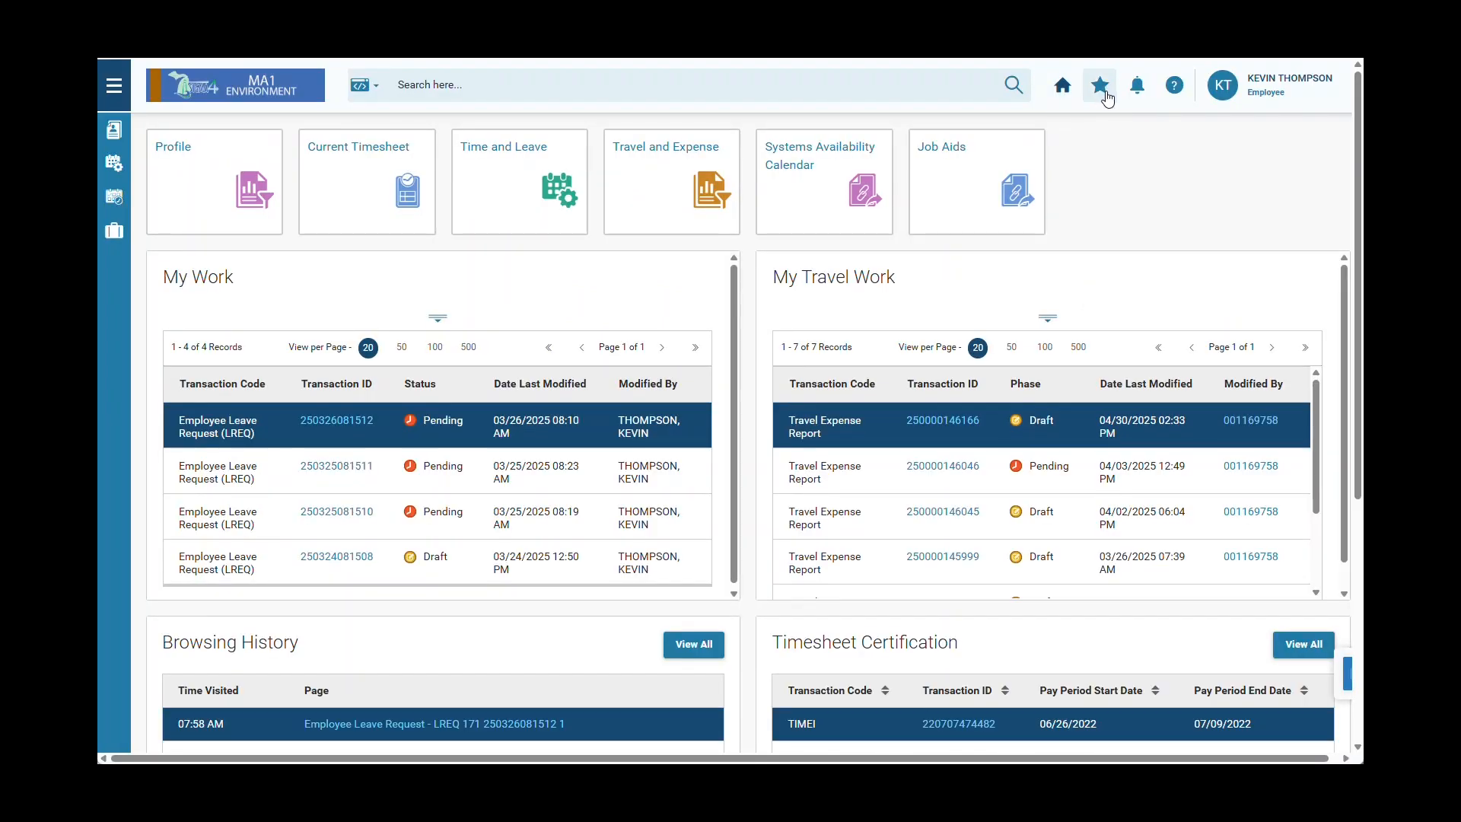
pyautogui.click(1107, 96)
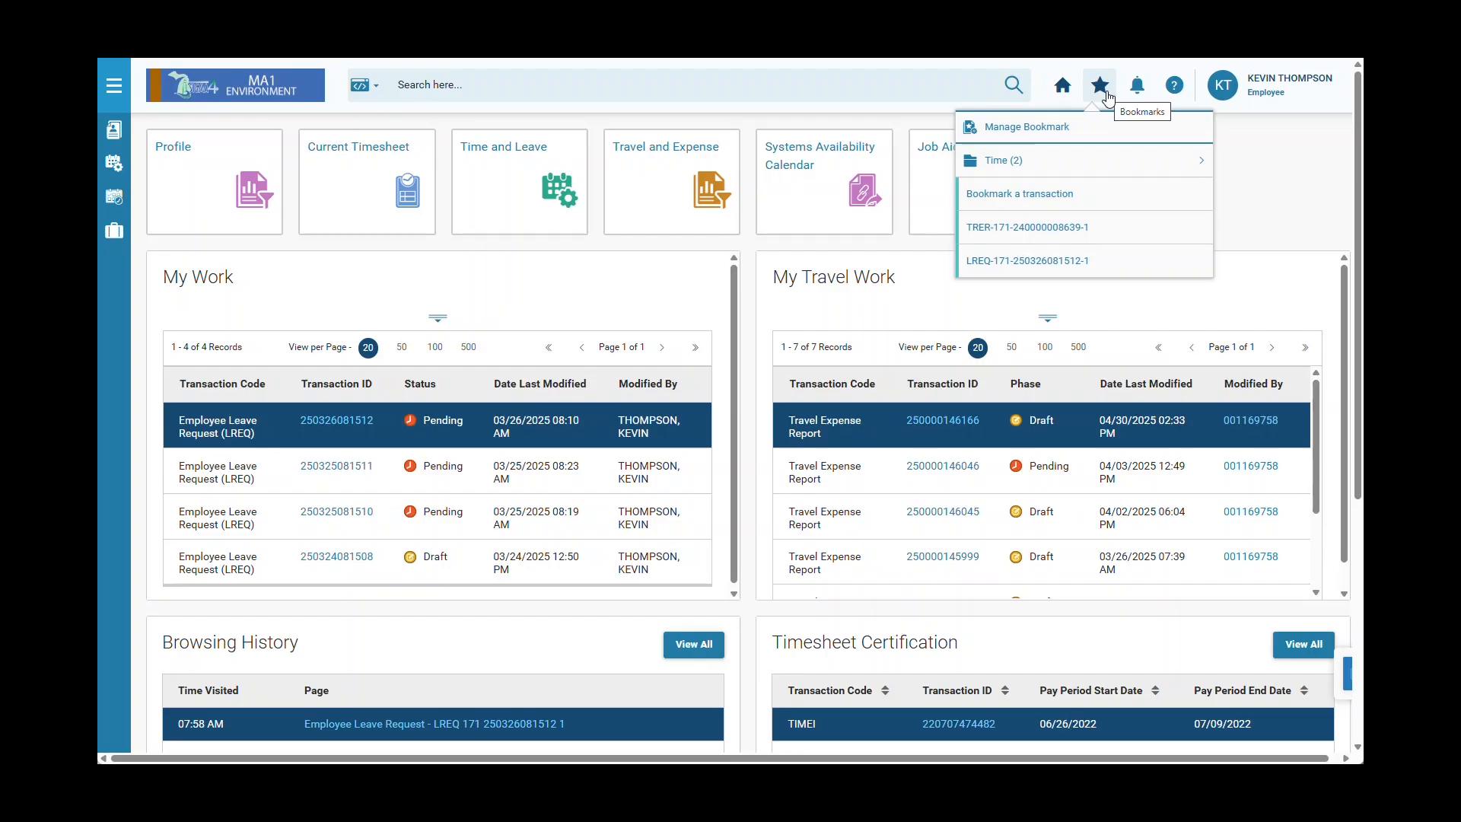
pyautogui.click(1075, 264)
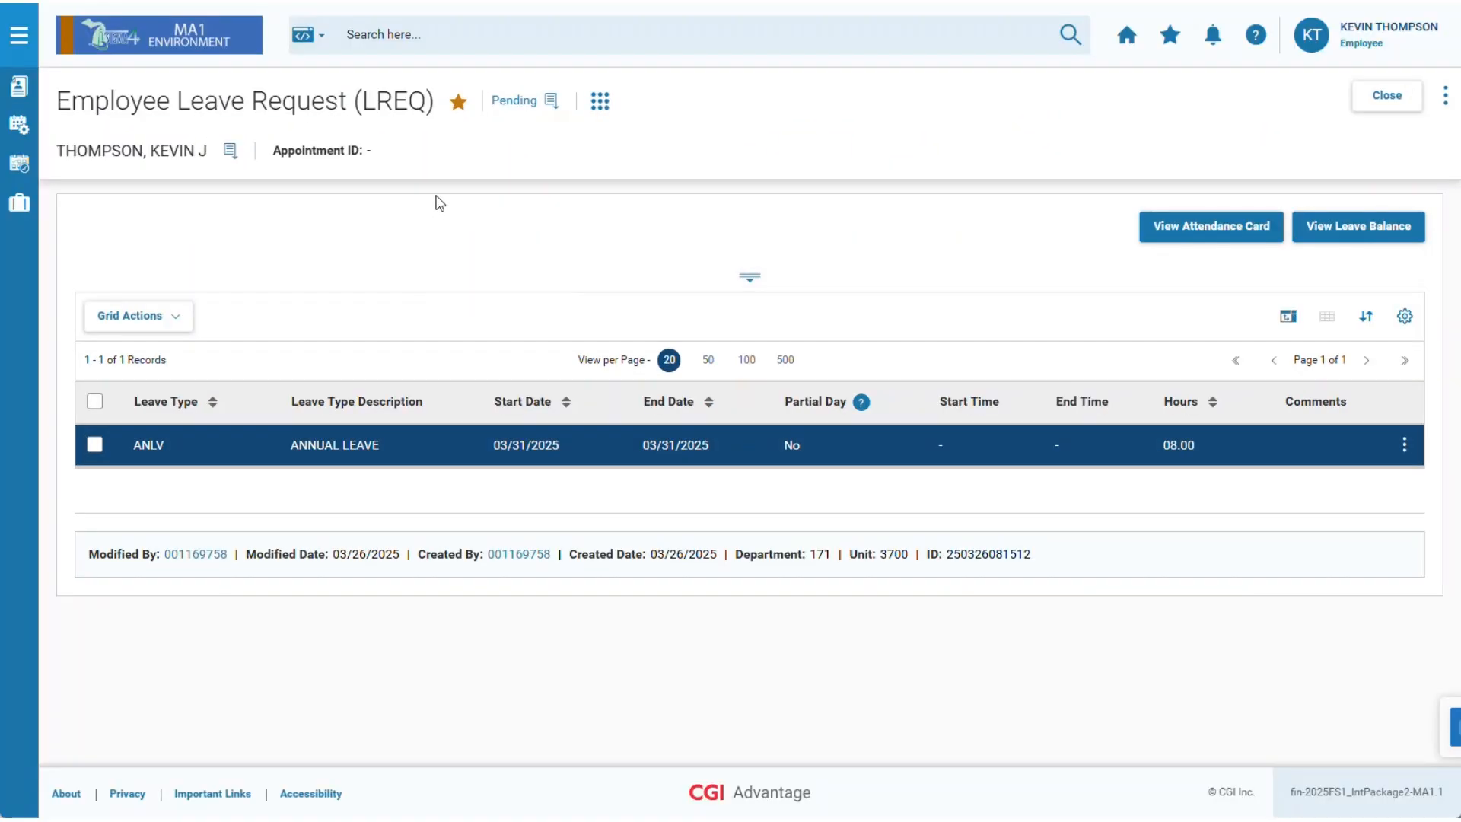
pyautogui.click(458, 107)
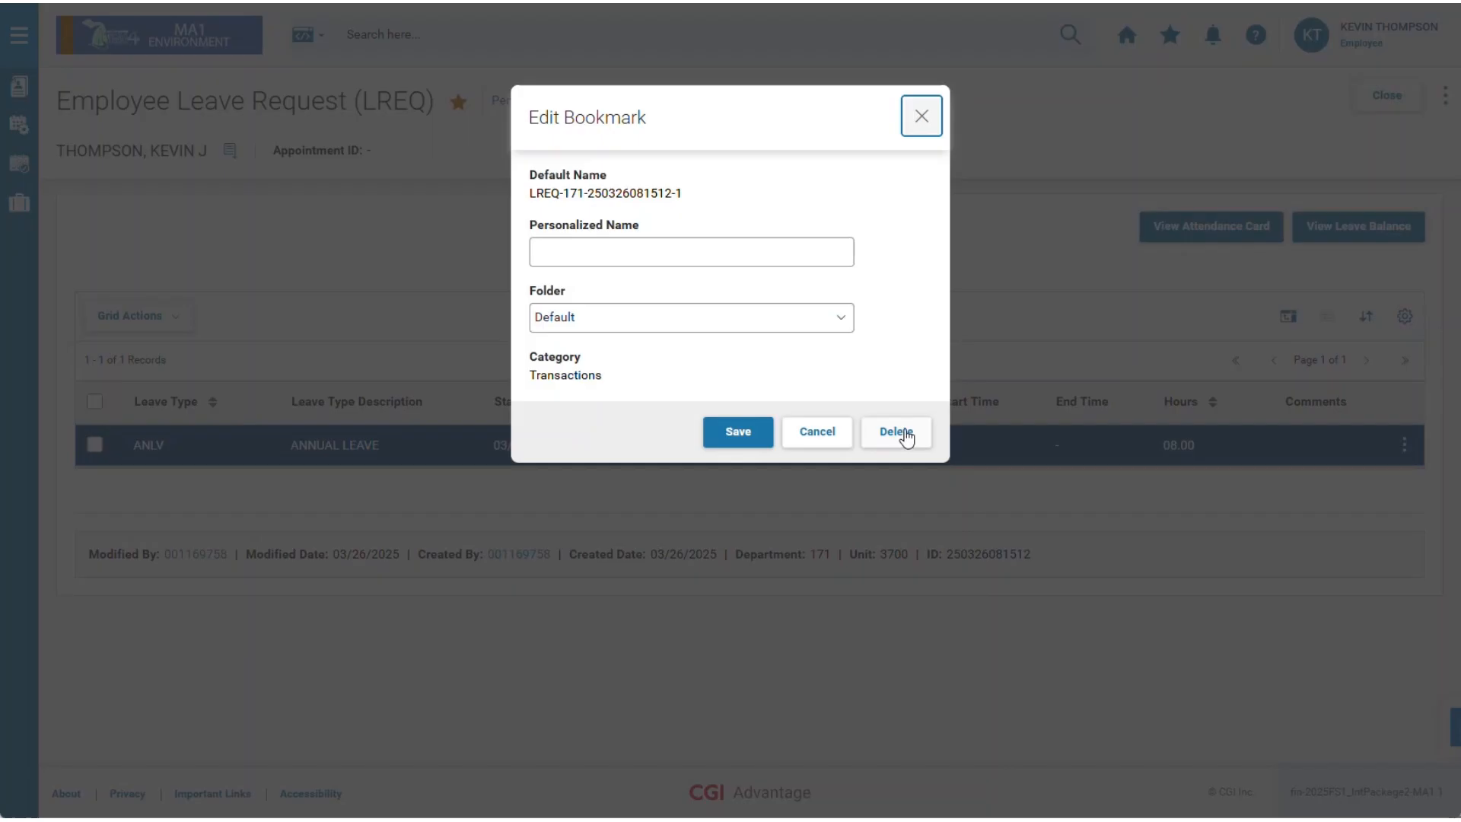
pyautogui.click(897, 433)
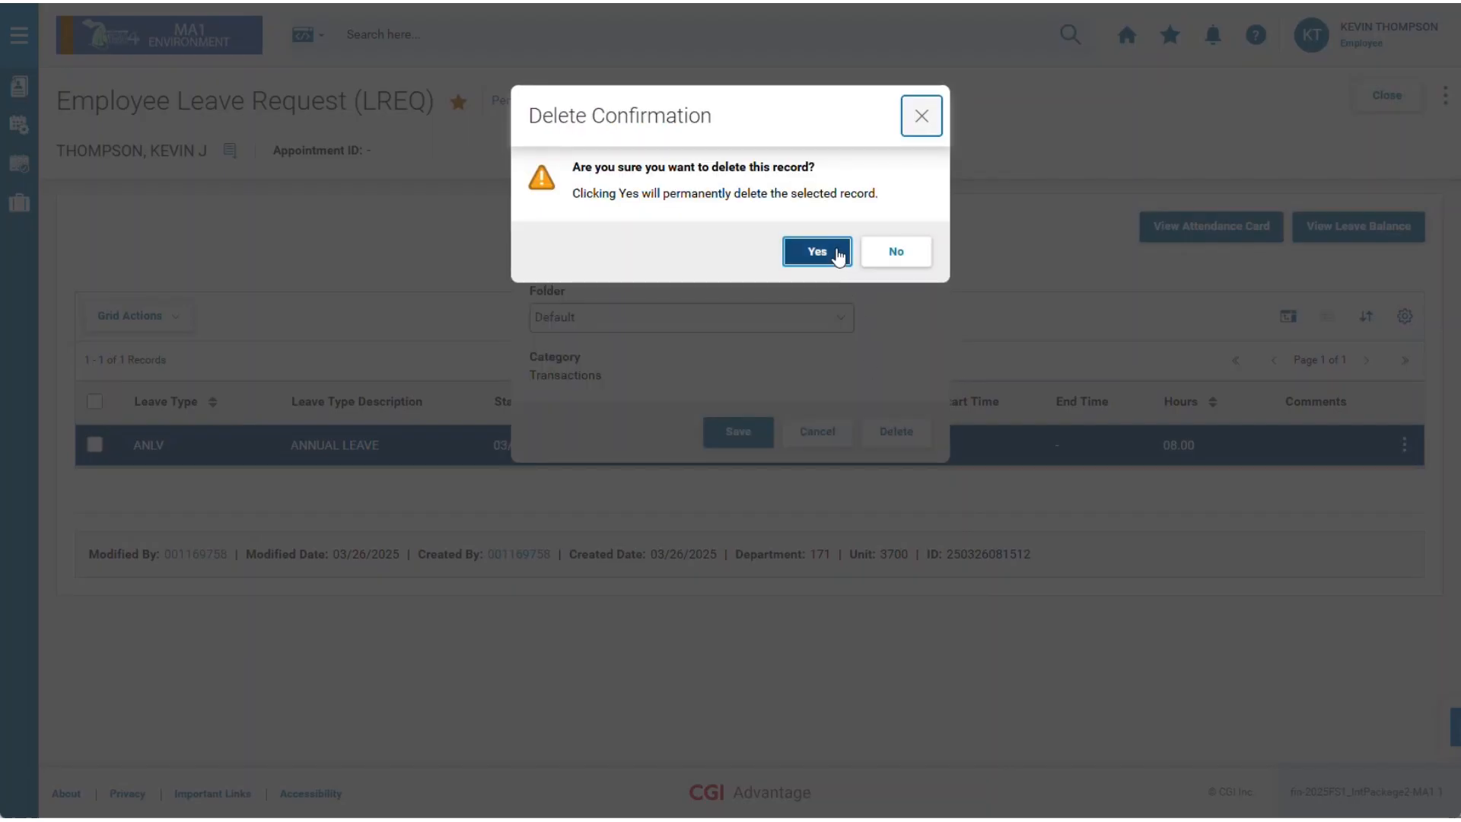
pyautogui.click(837, 252)
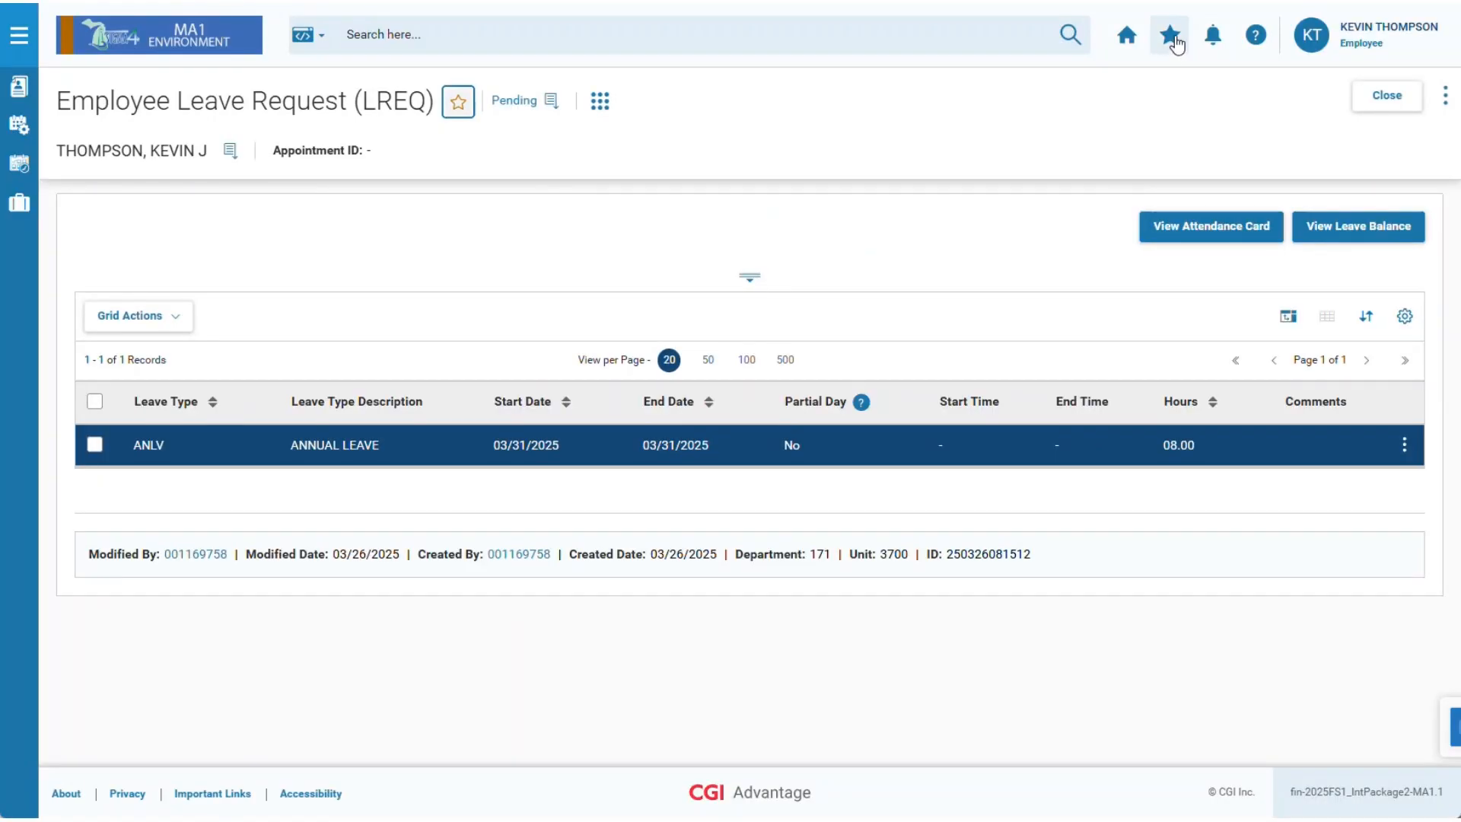
pyautogui.click(1172, 38)
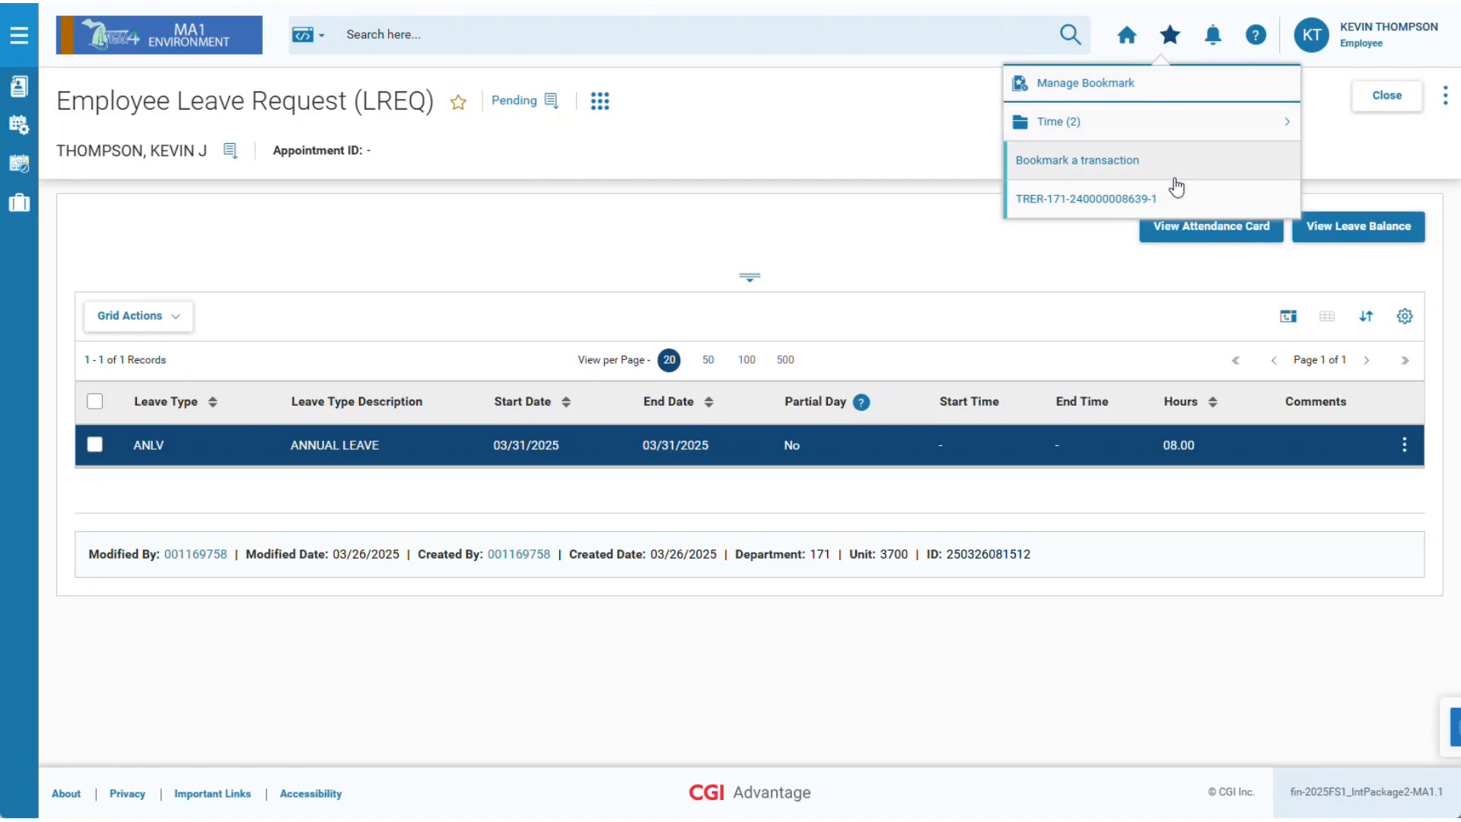
pyautogui.click(1128, 35)
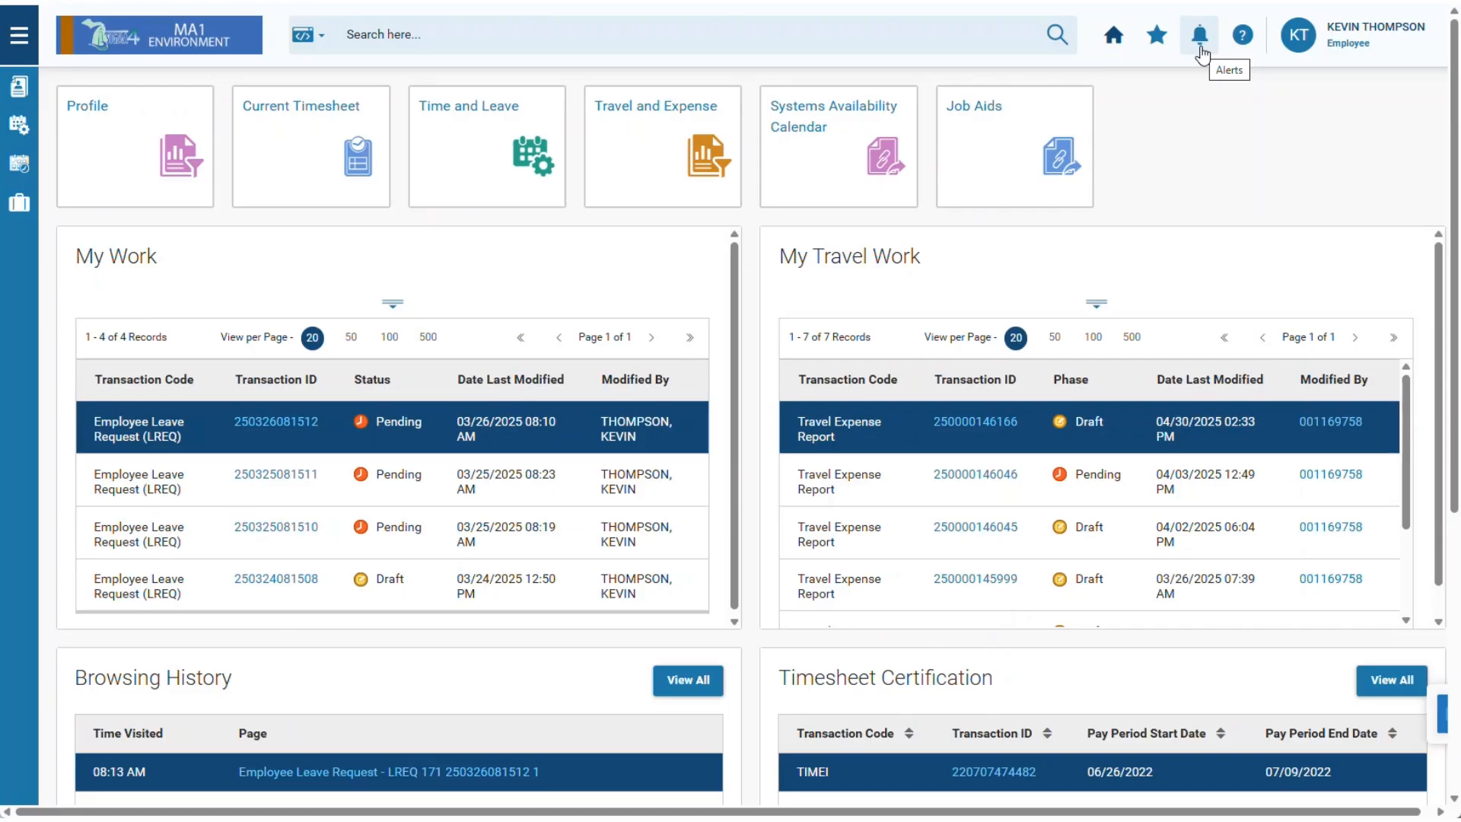
# Check alerts, open the home page help, and drag the help window out of the way.
pyautogui.click(1201, 35)
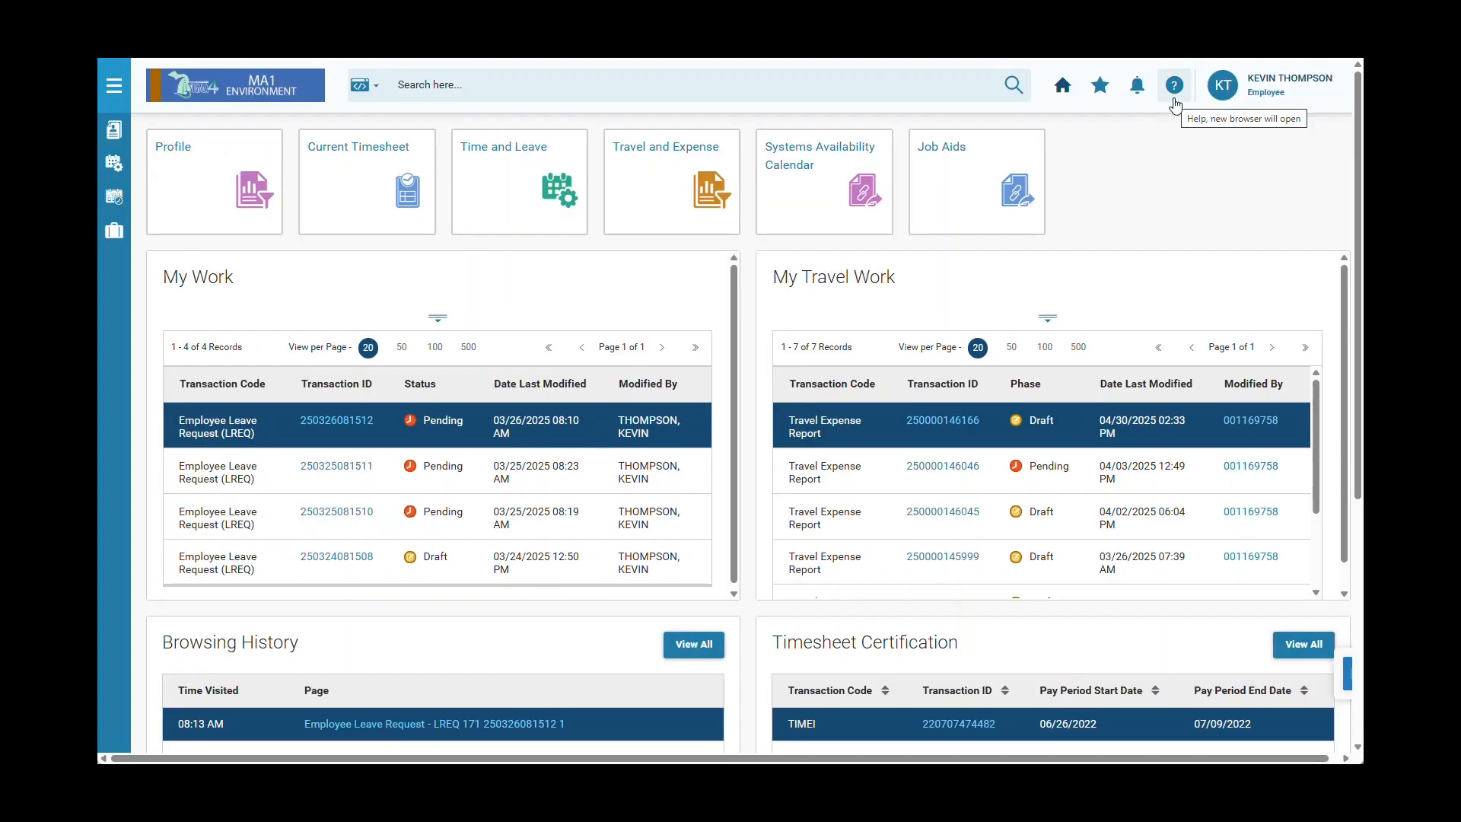
pyautogui.click(1174, 101)
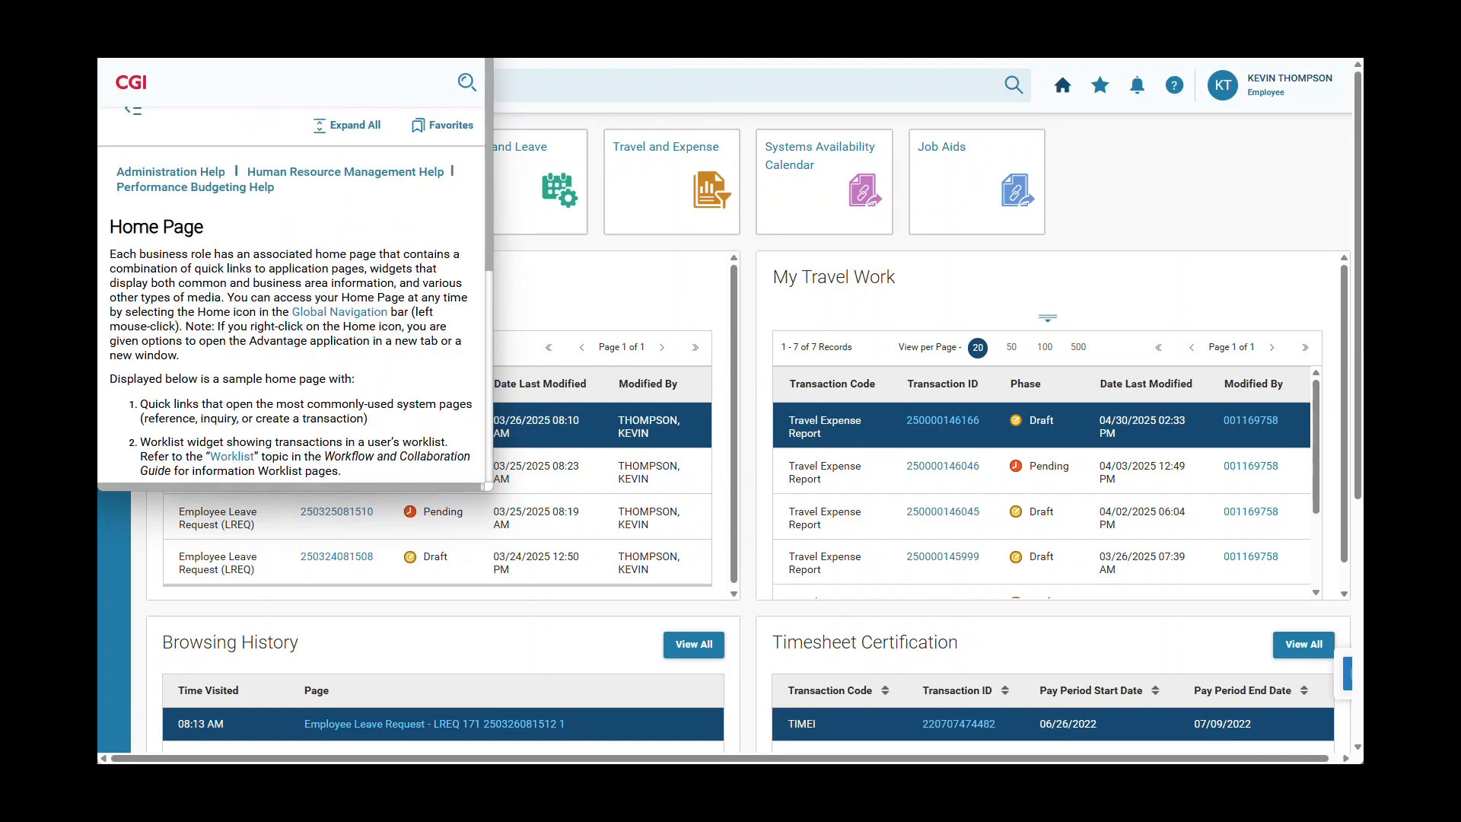
pyautogui.moveTo(342, 38); pyautogui.dragTo(460, 53)
pyautogui.moveTo(611, 507); pyautogui.dragTo(1062, 530)
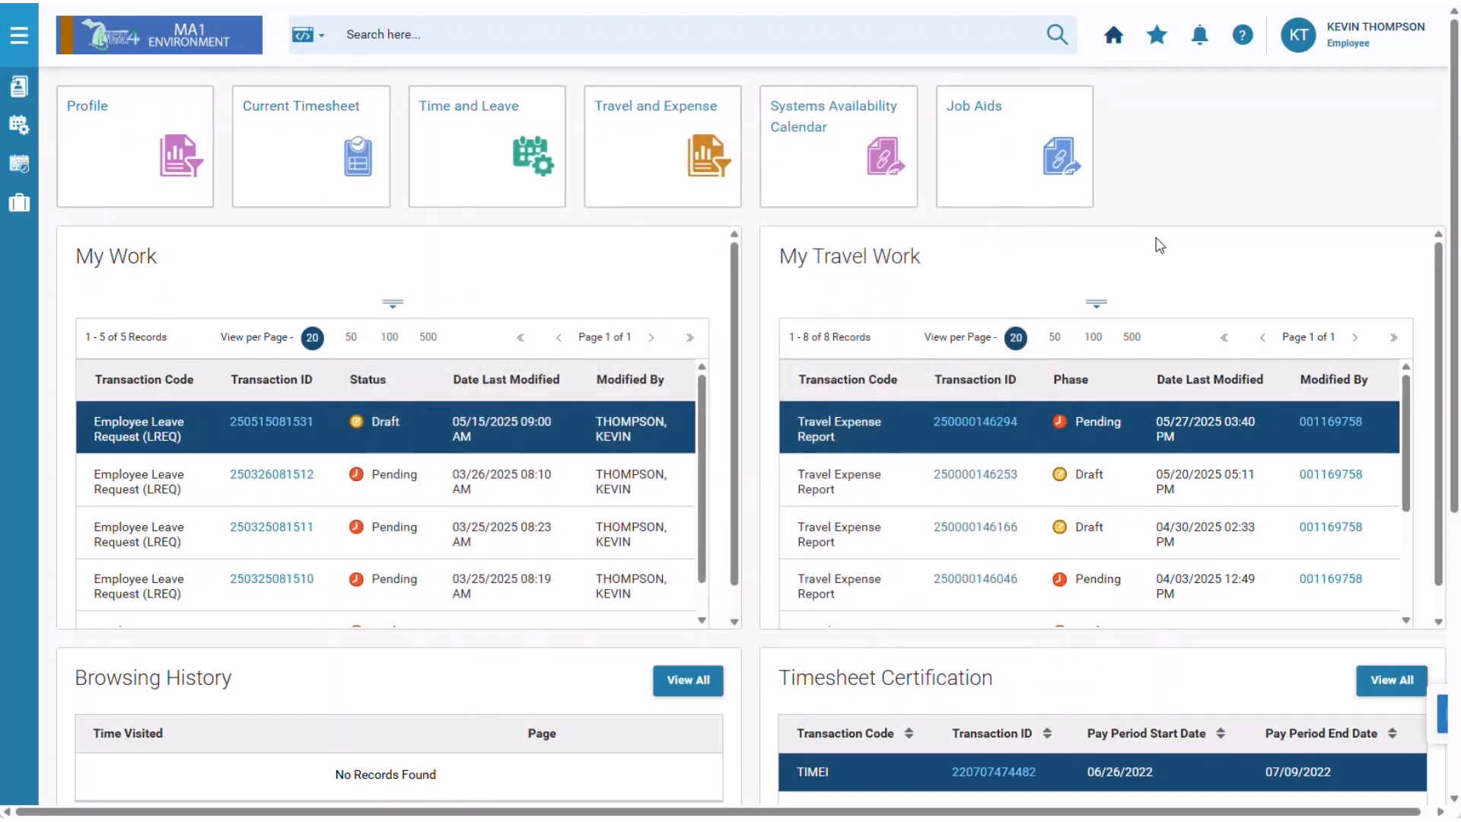
# Open the Time Entry Overview video from the Advantage Assistant's Videos (18) list.
pyautogui.click(1381, 680)
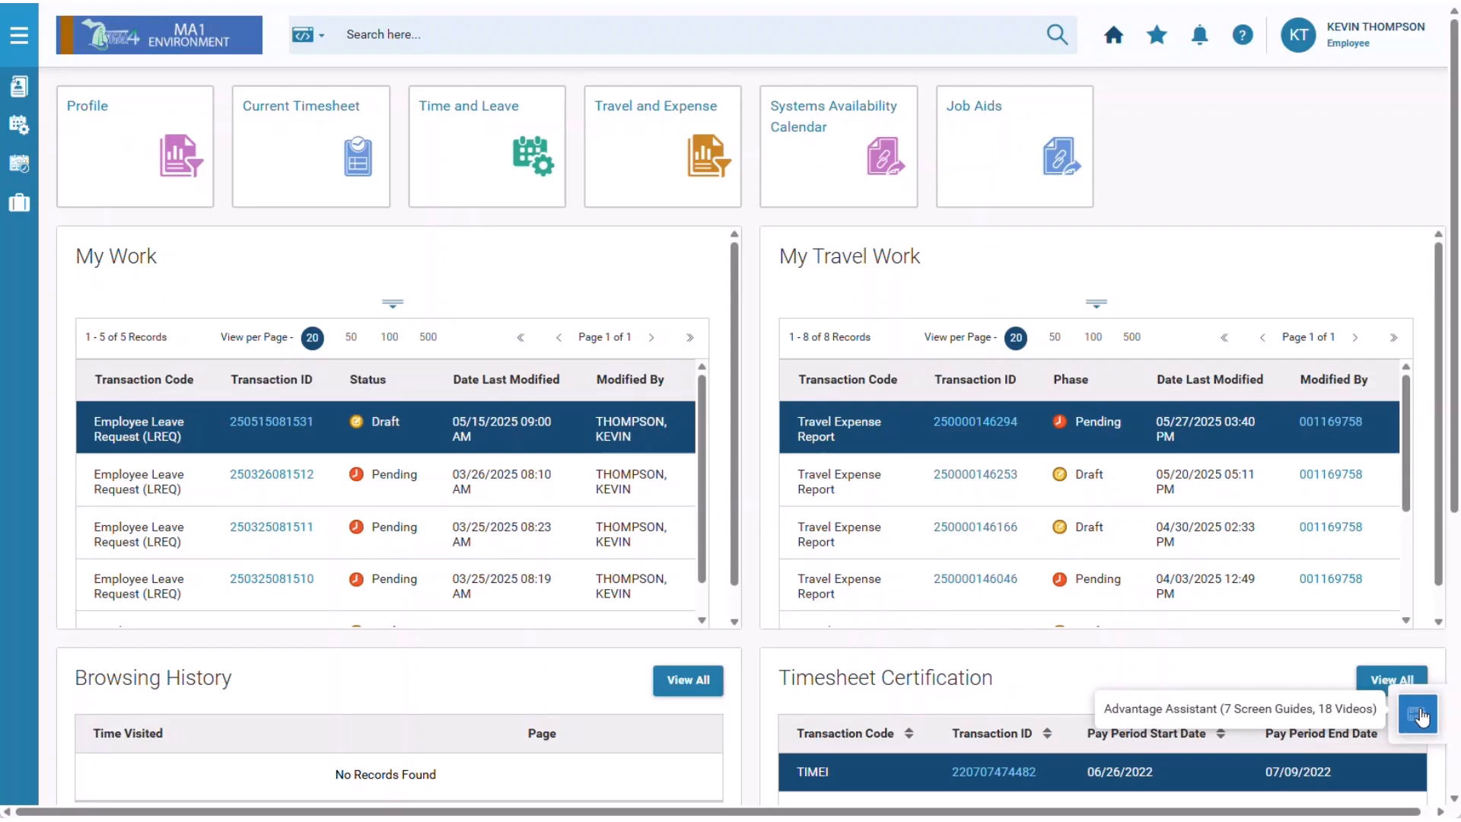
pyautogui.click(1419, 716)
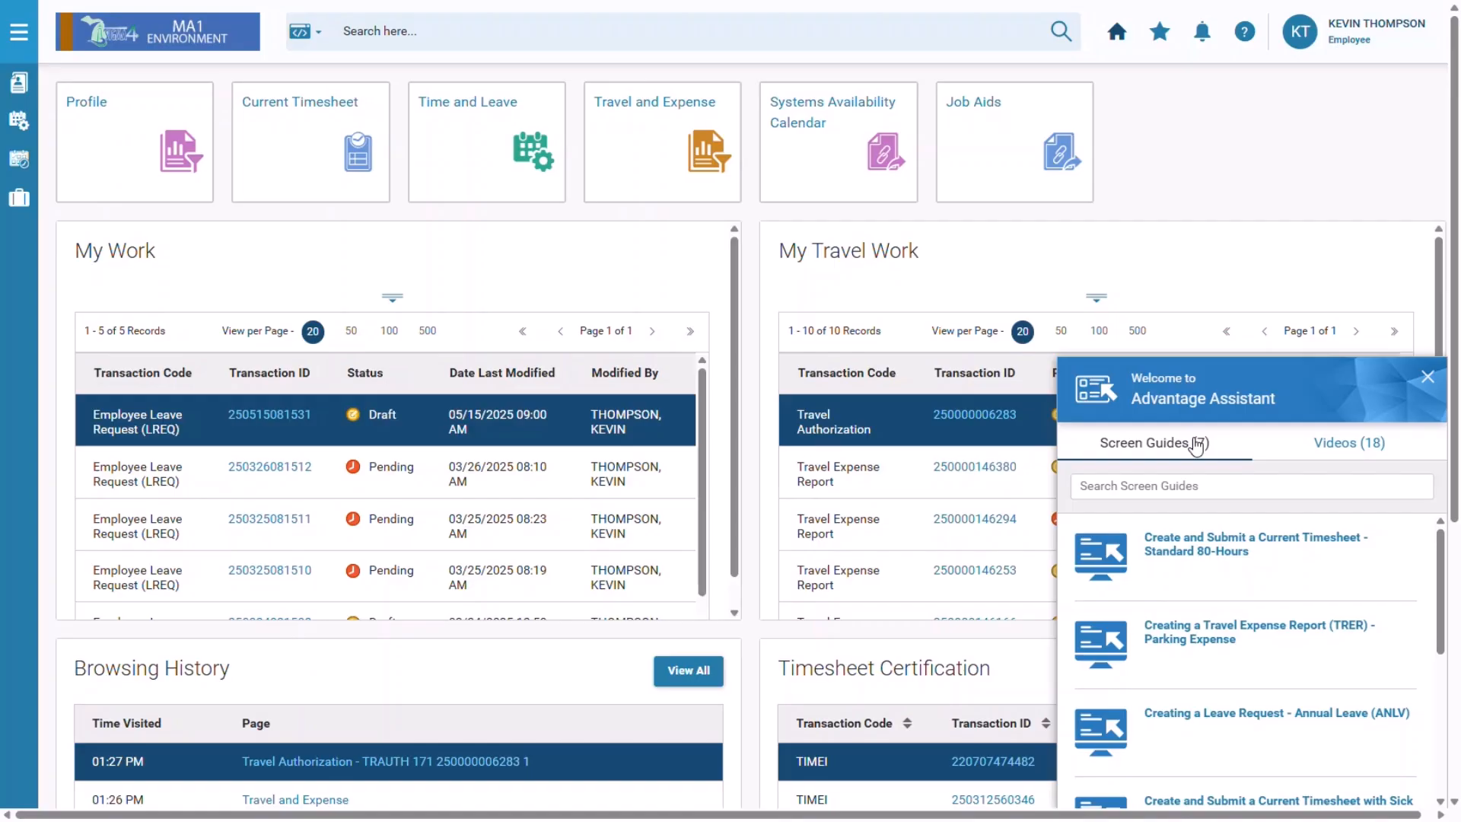
pyautogui.click(1357, 449)
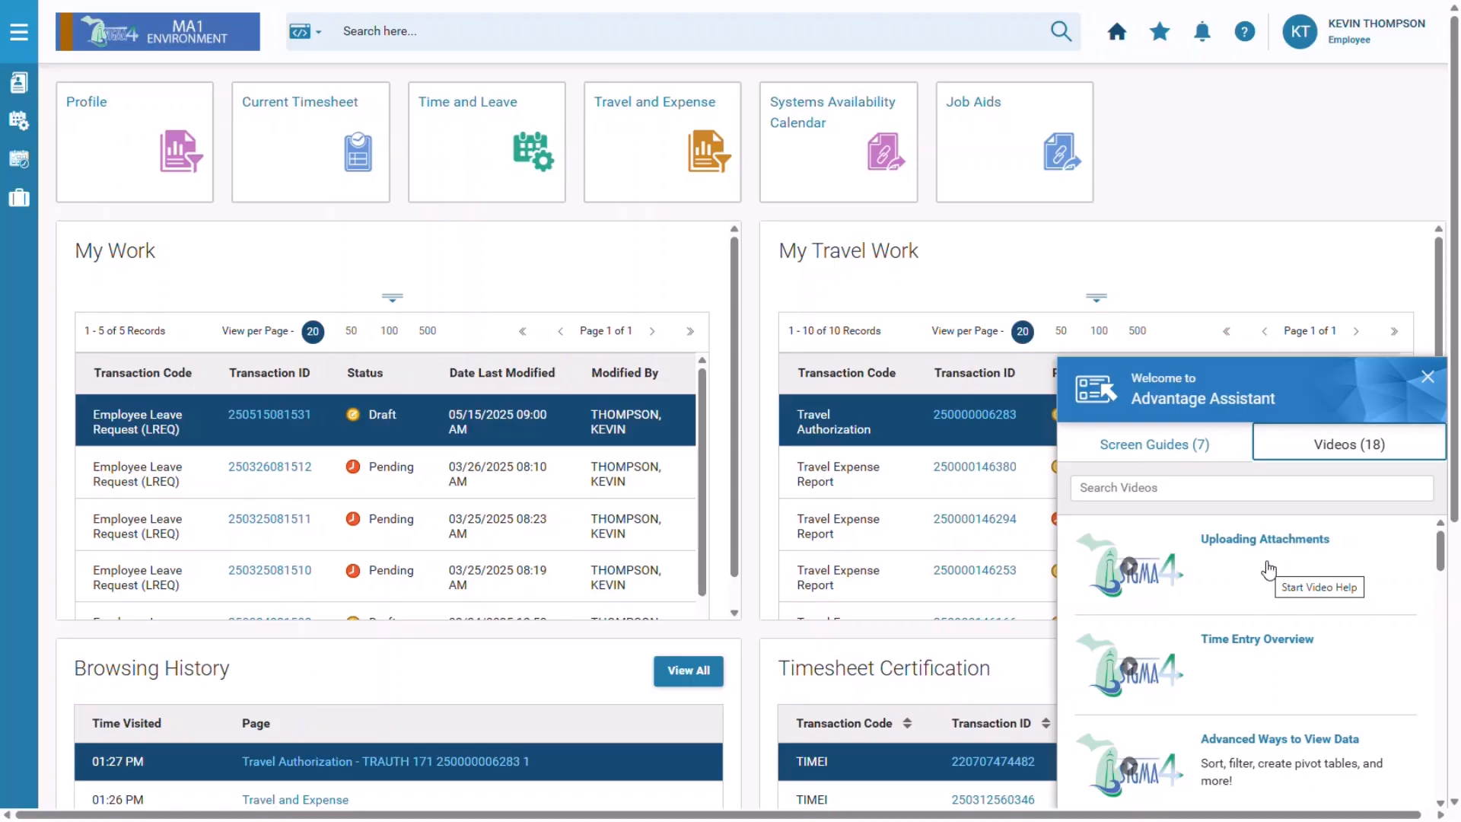
pyautogui.click(1268, 657)
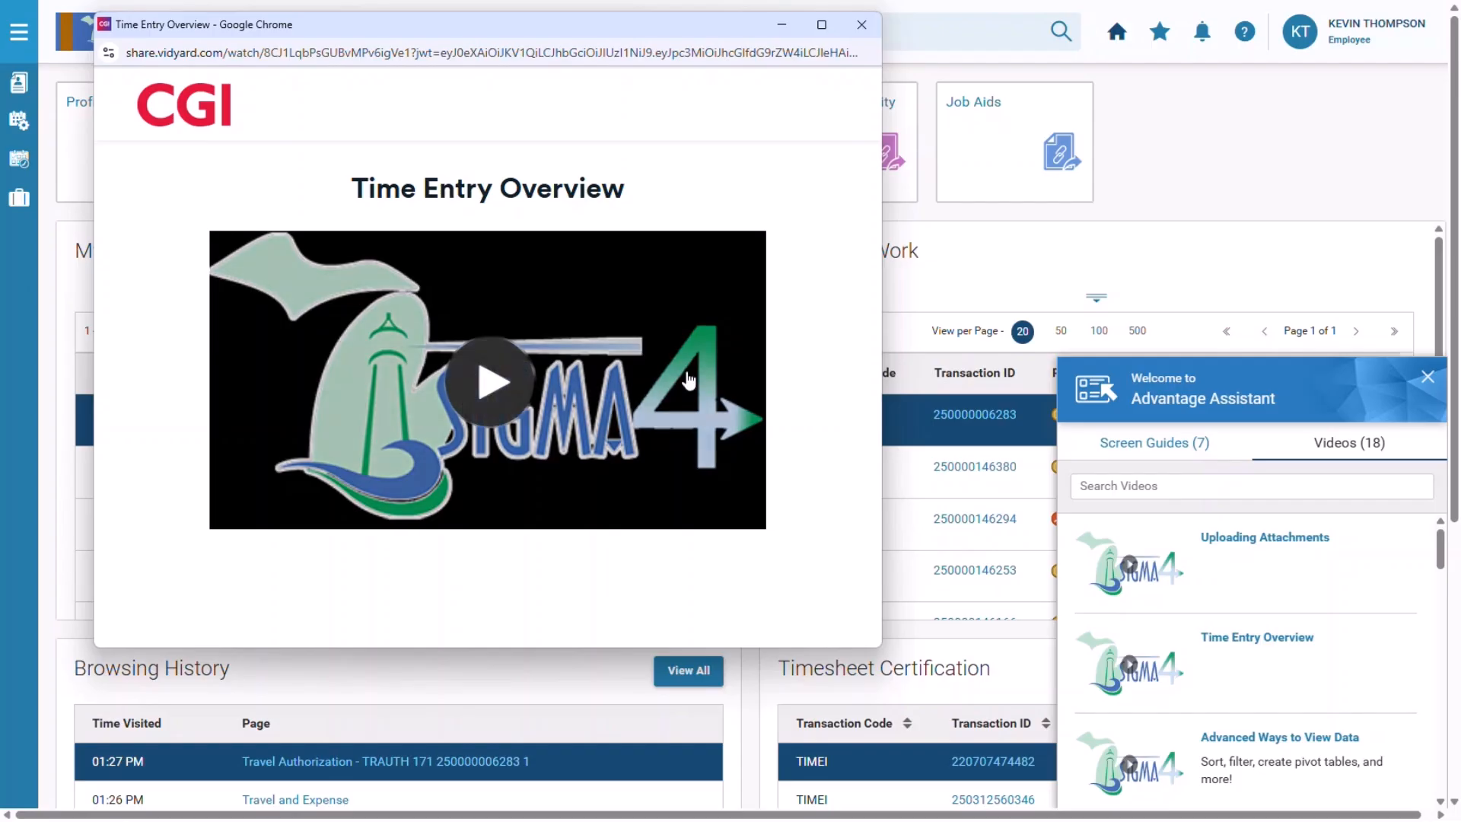
# Play the video with closed captions on, pause at 0:08, and close the popup window.
pyautogui.click(495, 386)
pyautogui.click(661, 513)
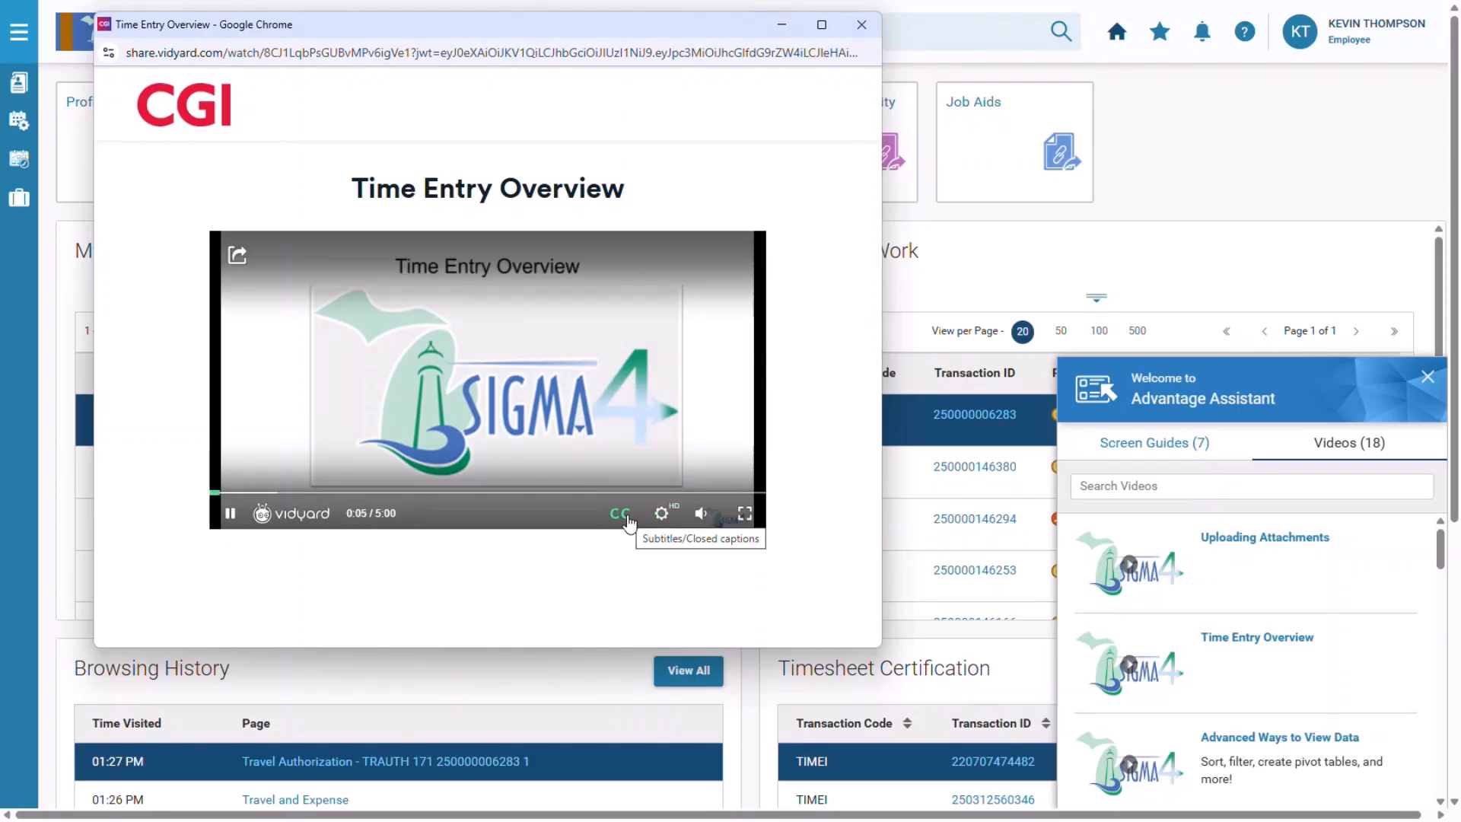
pyautogui.click(622, 514)
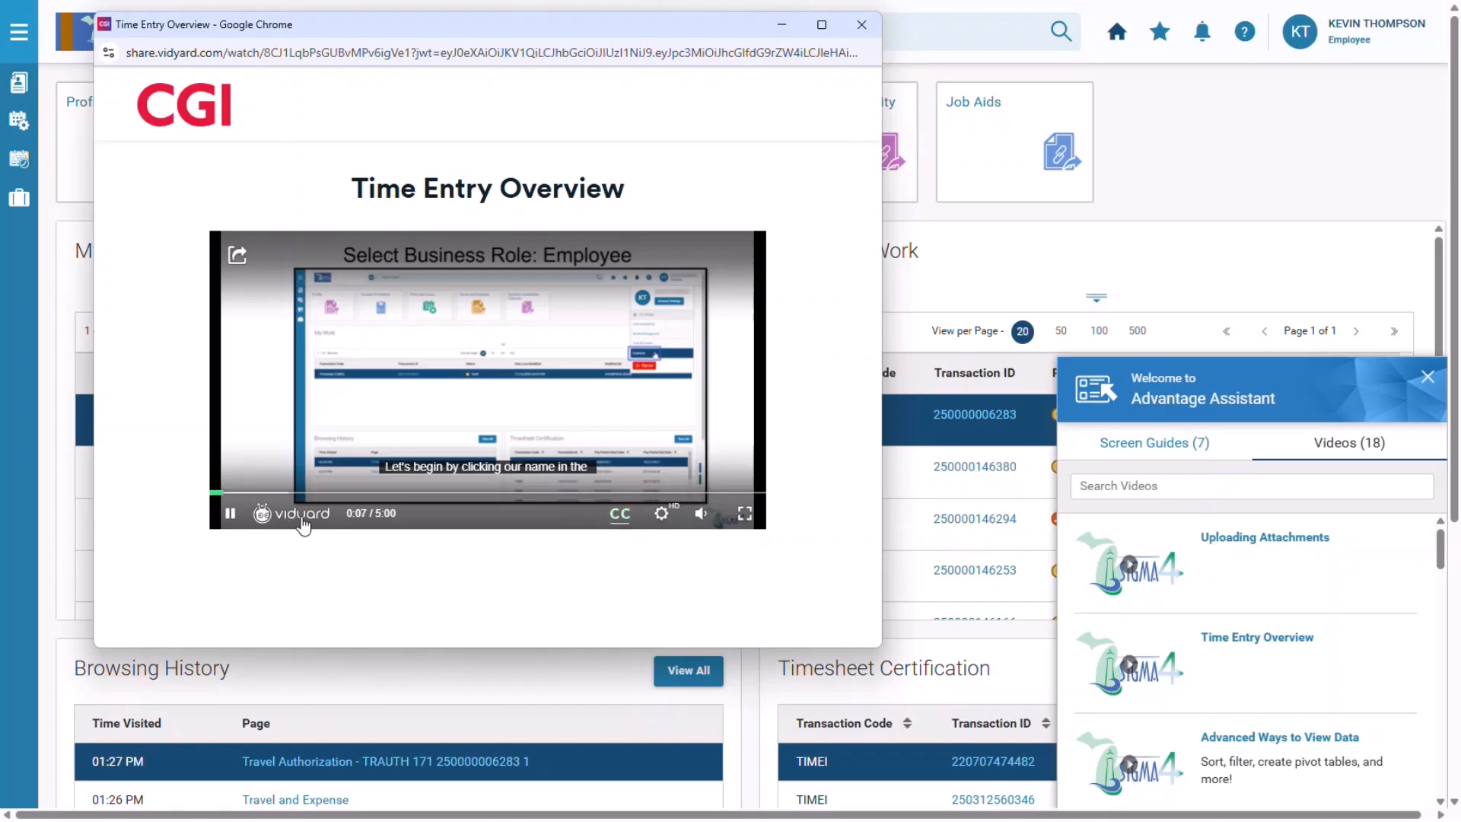
pyautogui.click(230, 514)
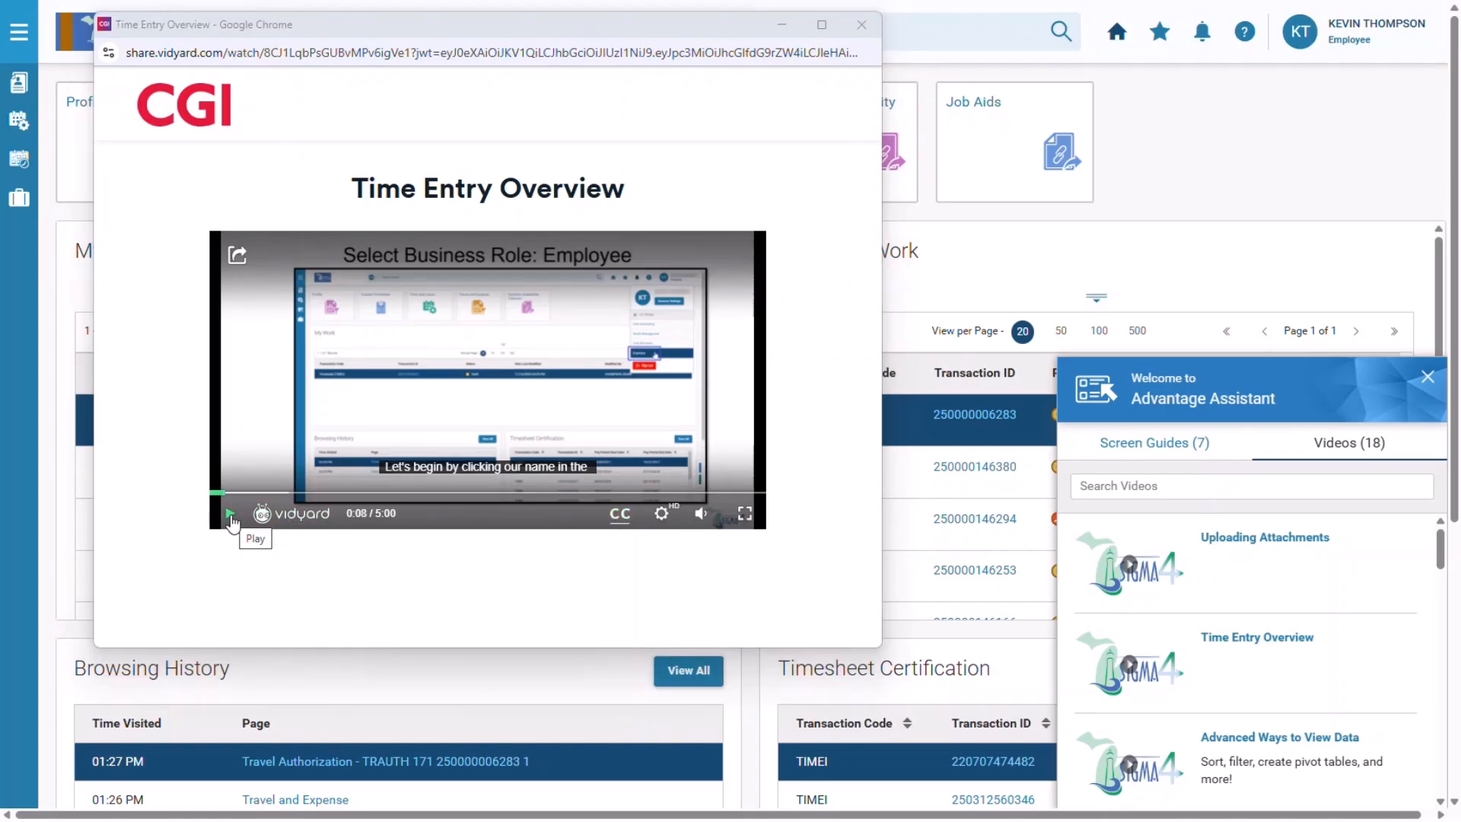
pyautogui.click(861, 29)
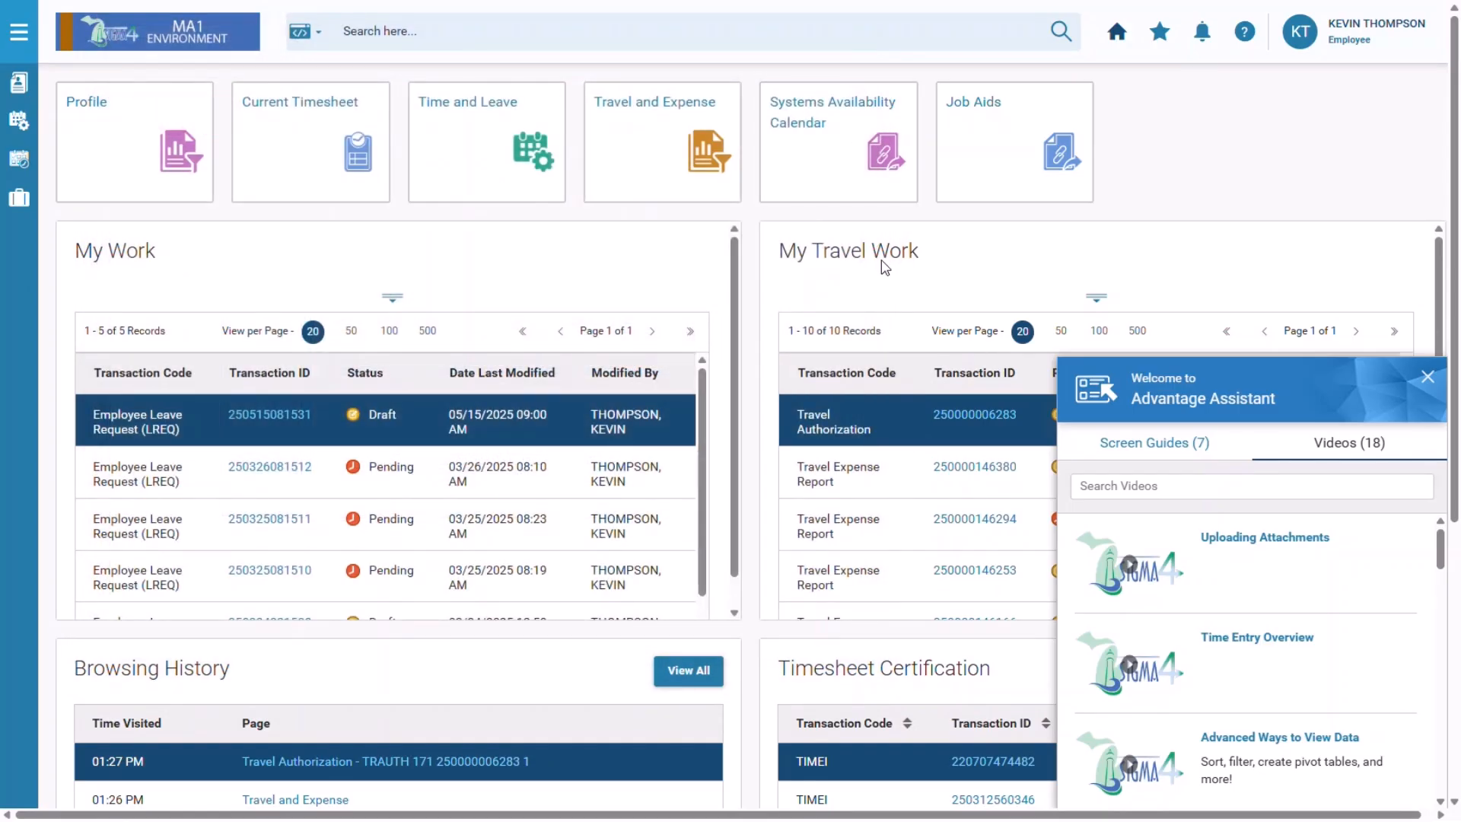
# Launch the annual leave screen guide and follow it through Time and Leave to create a leave request.
pyautogui.click(1182, 453)
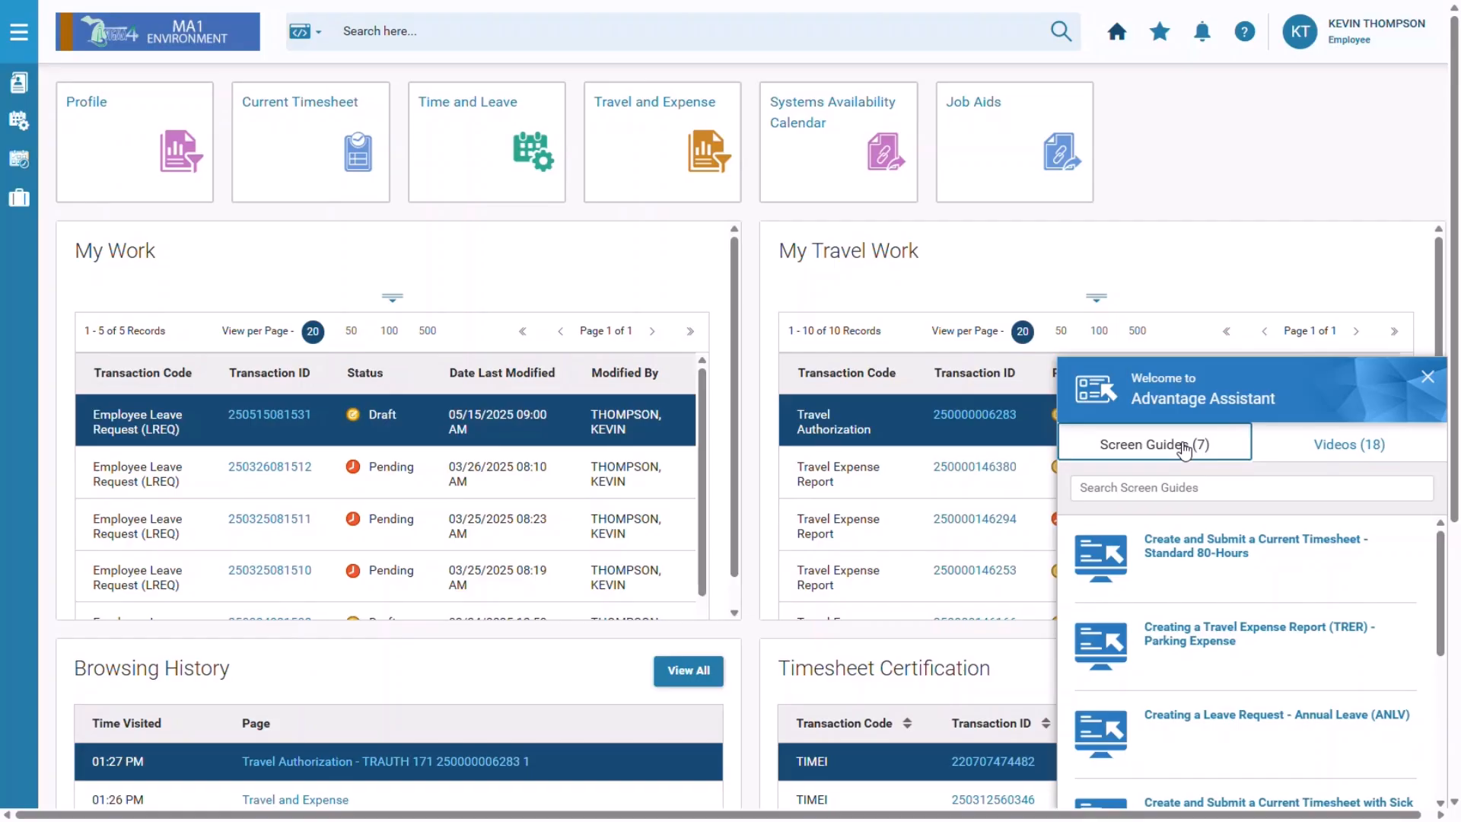
pyautogui.click(1274, 717)
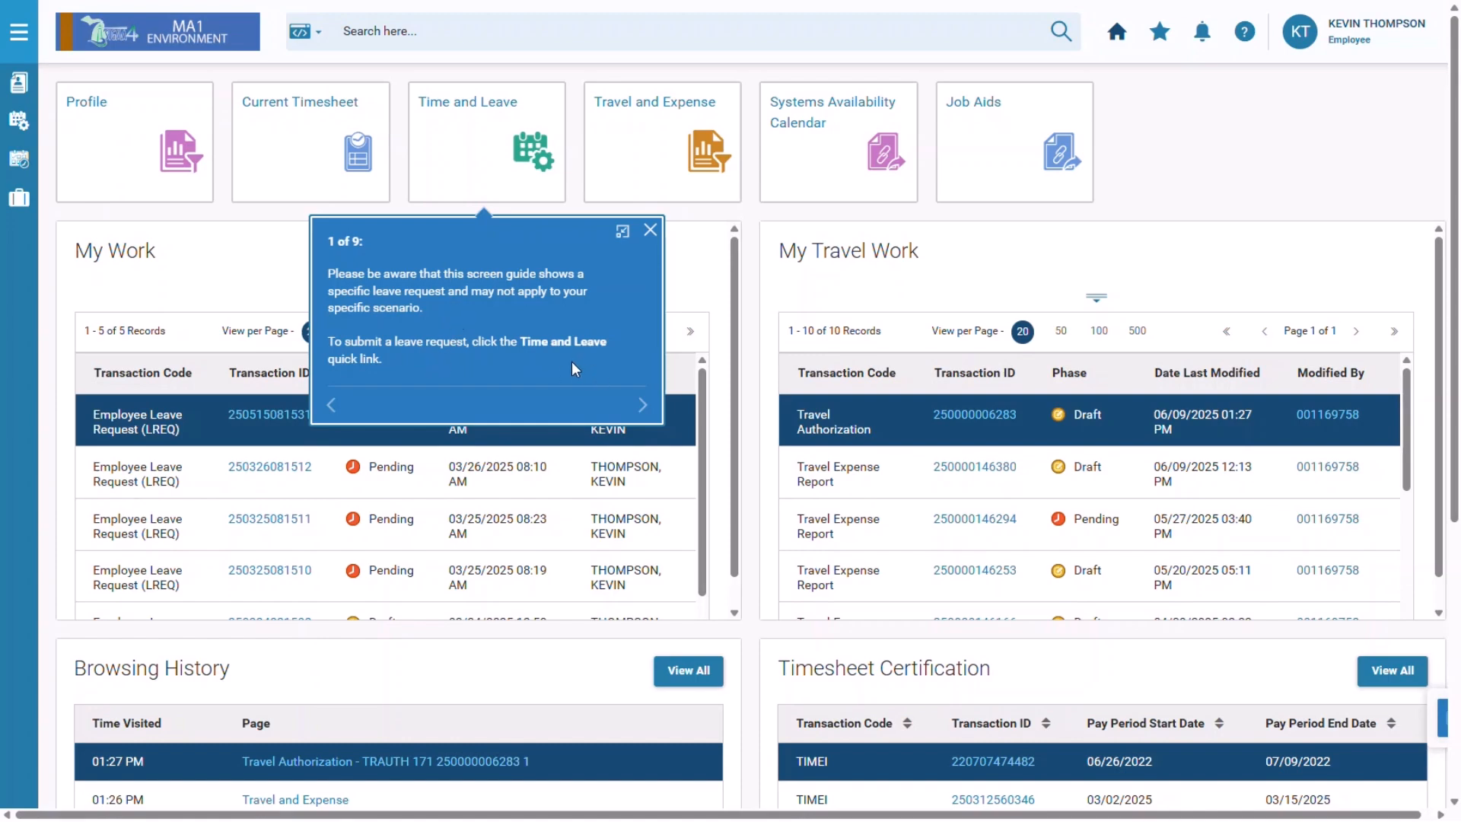
pyautogui.click(537, 139)
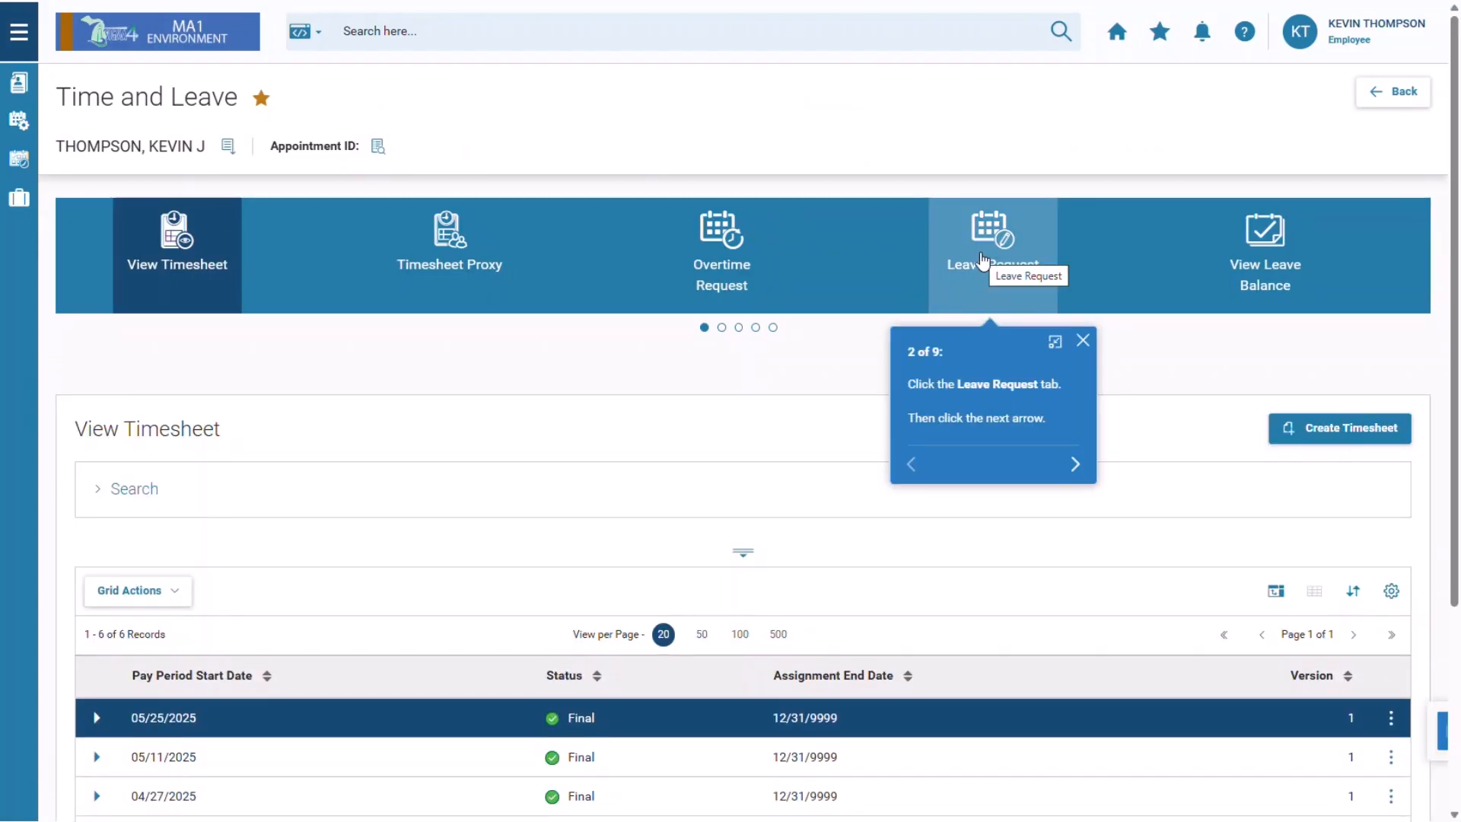
pyautogui.click(982, 261)
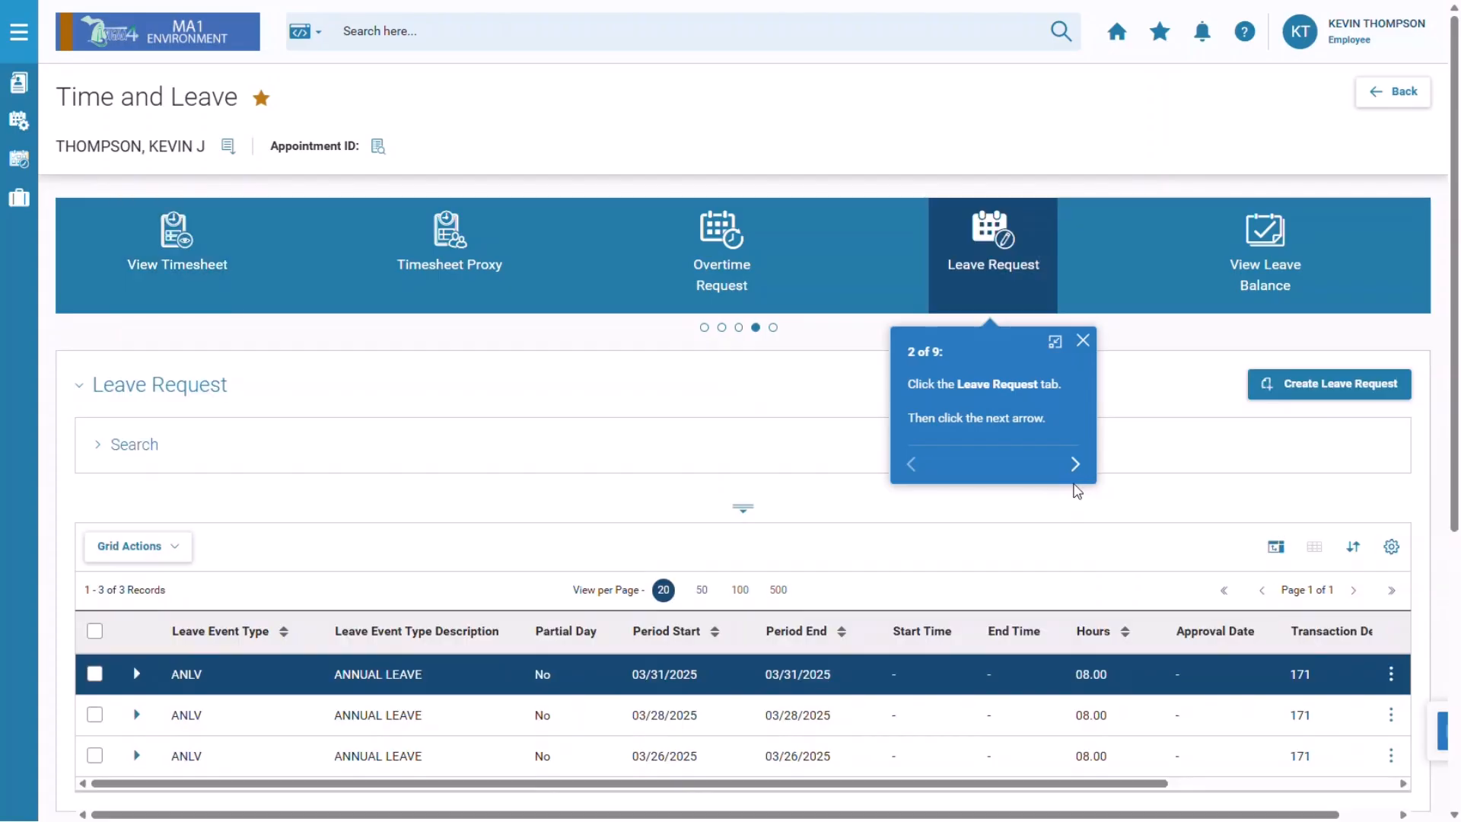
pyautogui.click(1073, 465)
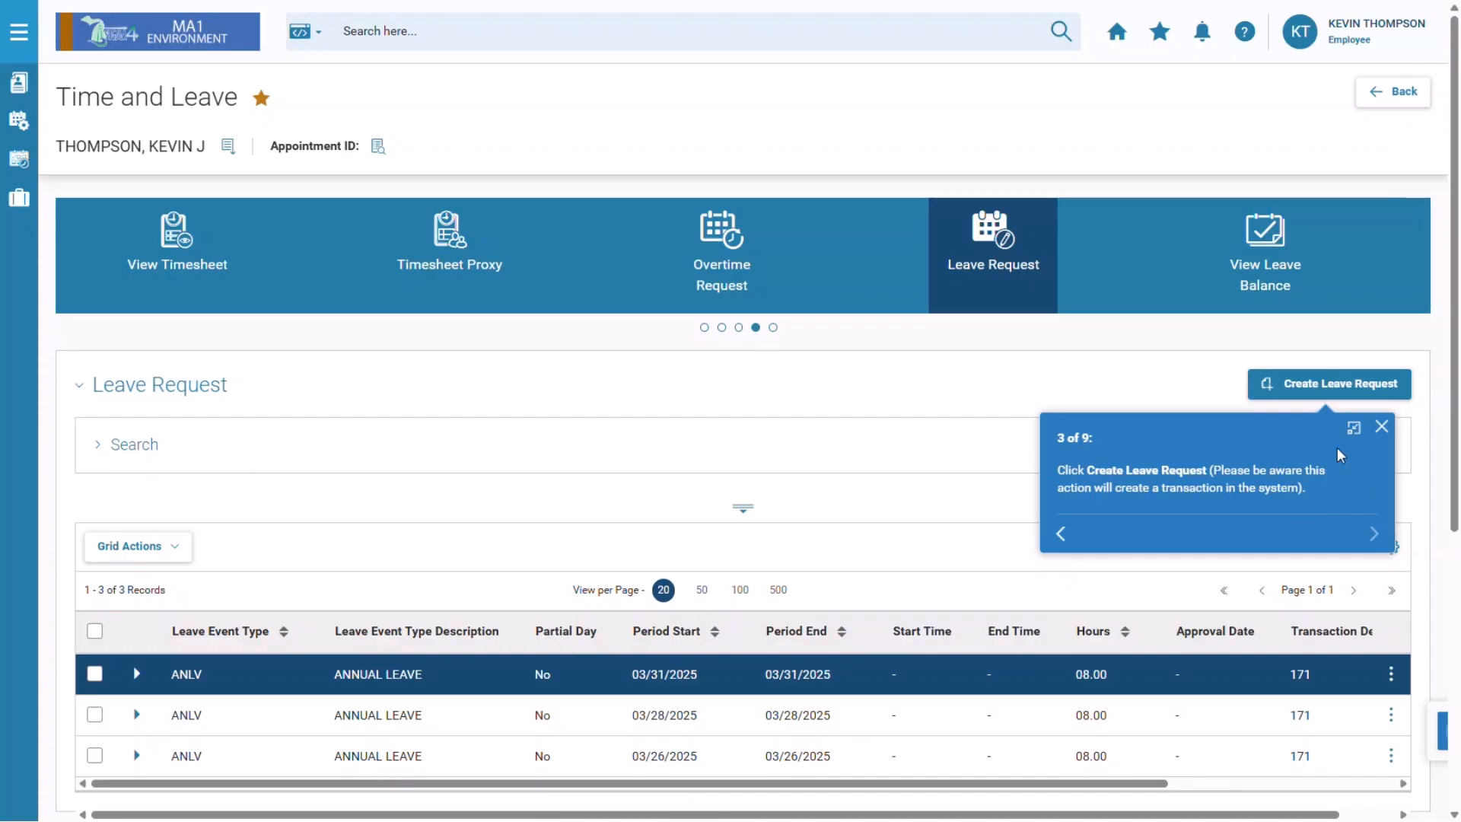
pyautogui.click(1337, 387)
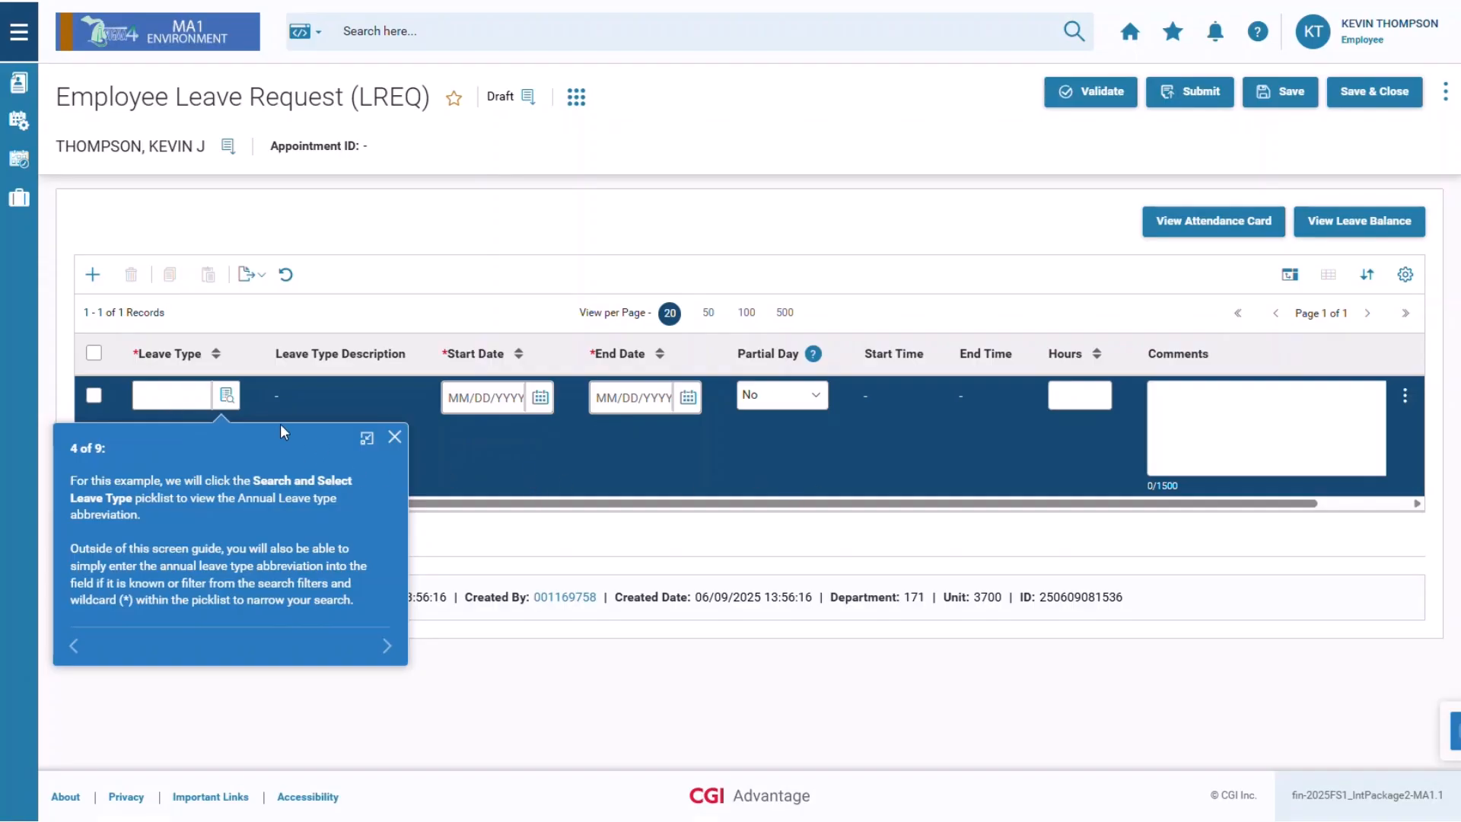
# Choose ANLV – ANNUAL LEAVE as the leave type and close the screen guide callout.
pyautogui.click(221, 410)
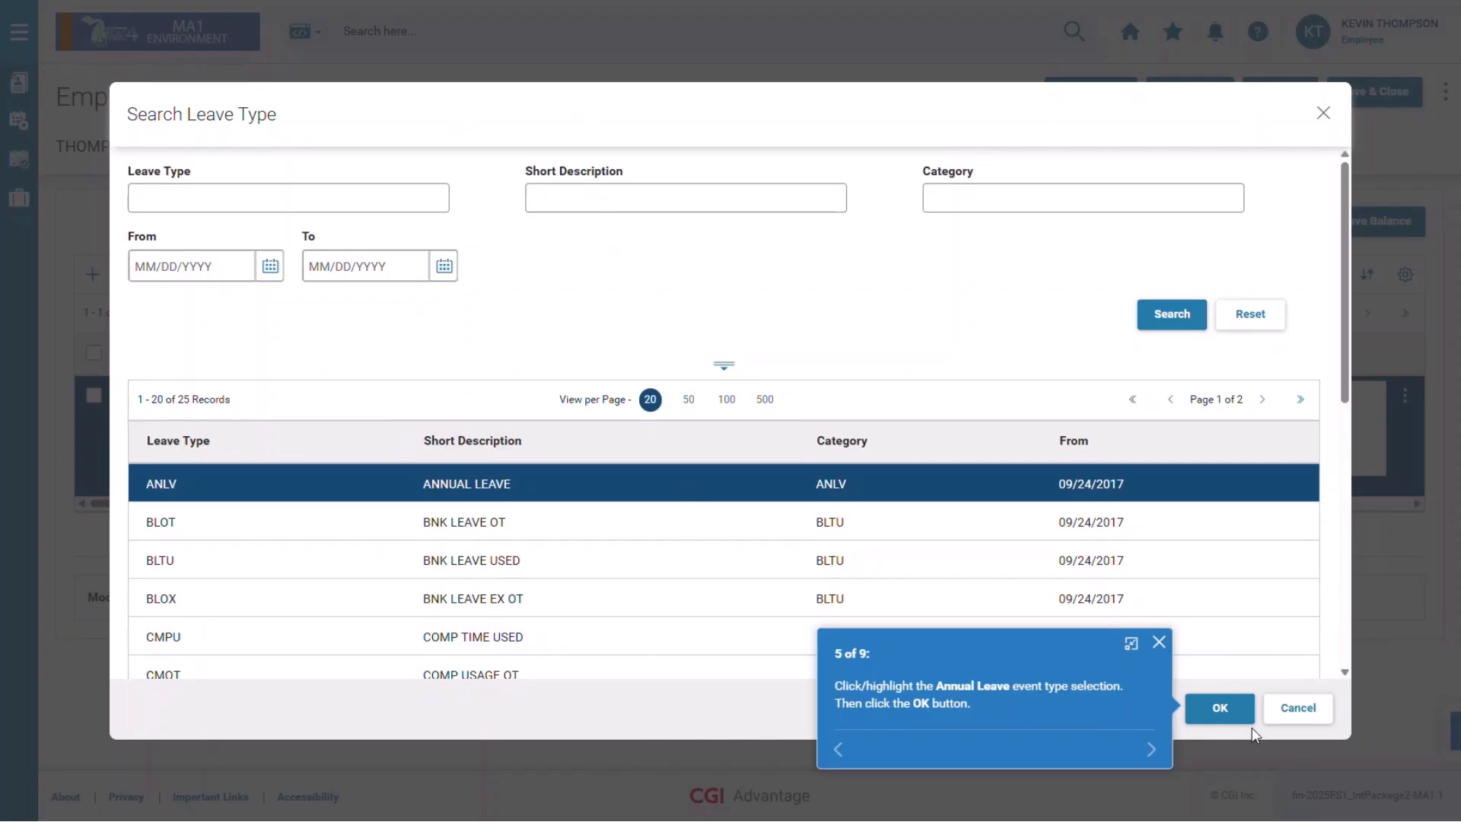
pyautogui.click(1240, 706)
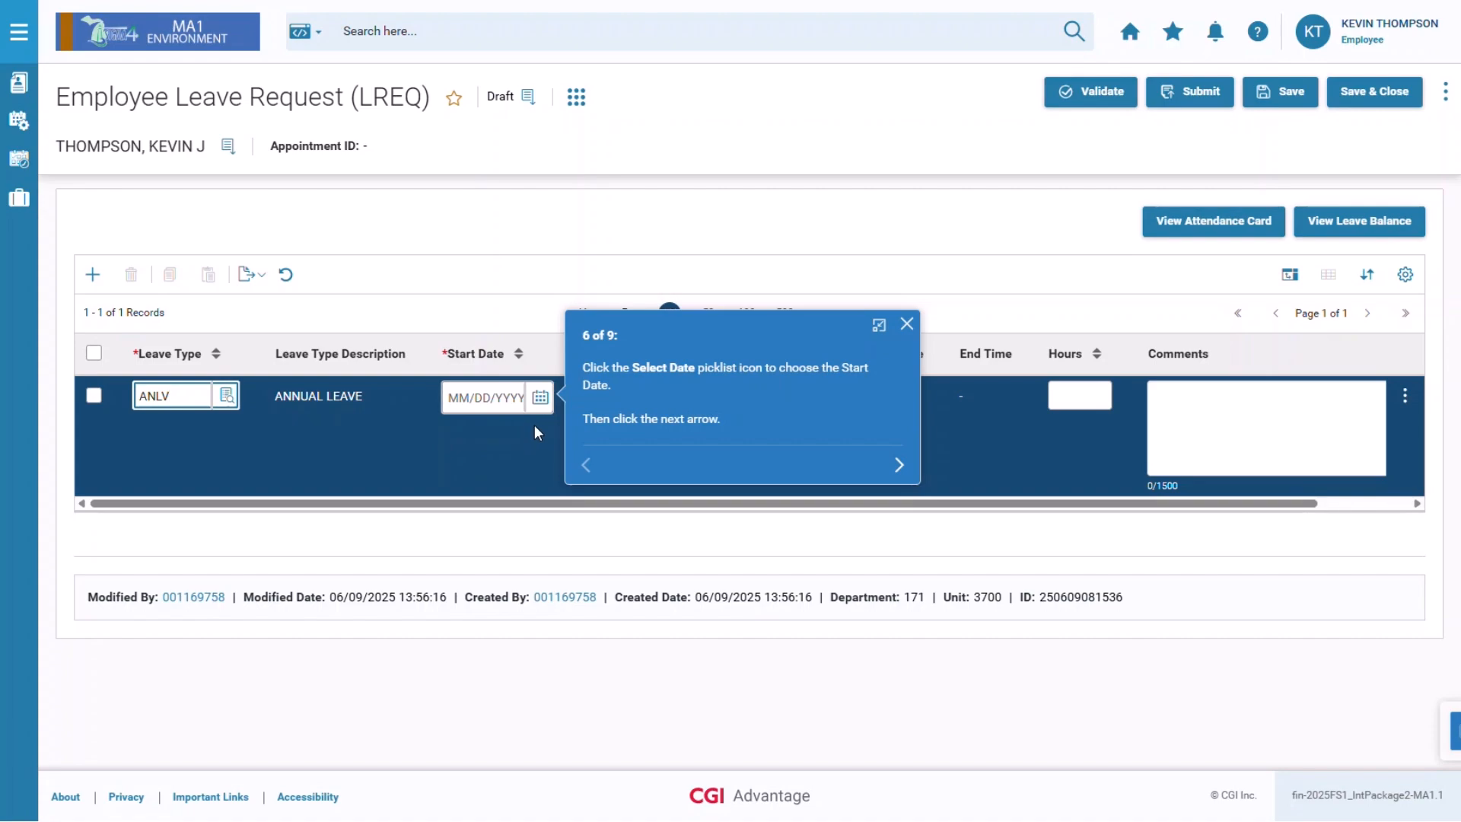
pyautogui.click(908, 325)
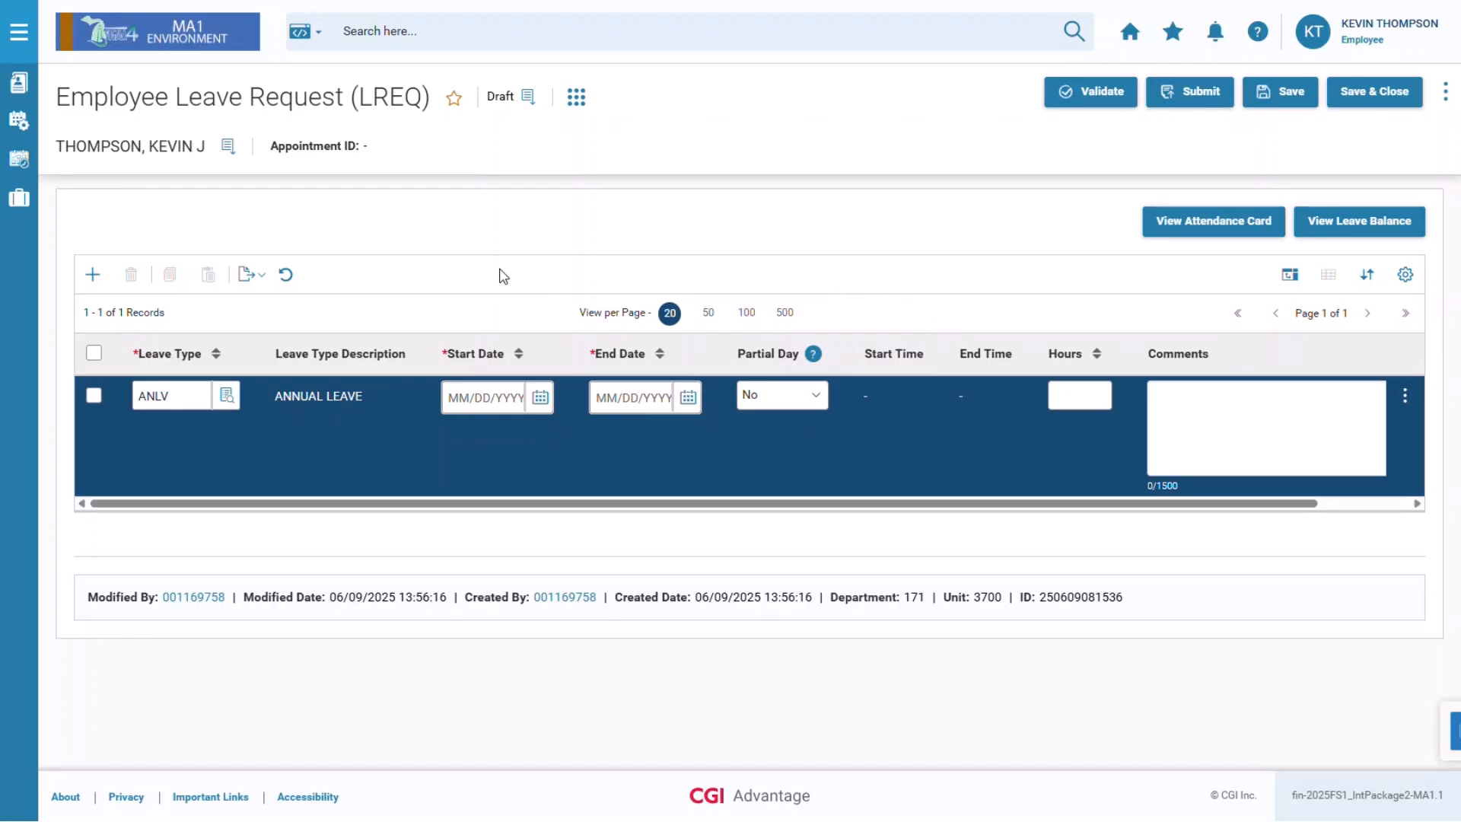
# Change the leave type to SKLV, then discard the draft leave request and confirm.
pyautogui.moveTo(190, 395); pyautogui.dragTo(137, 396)
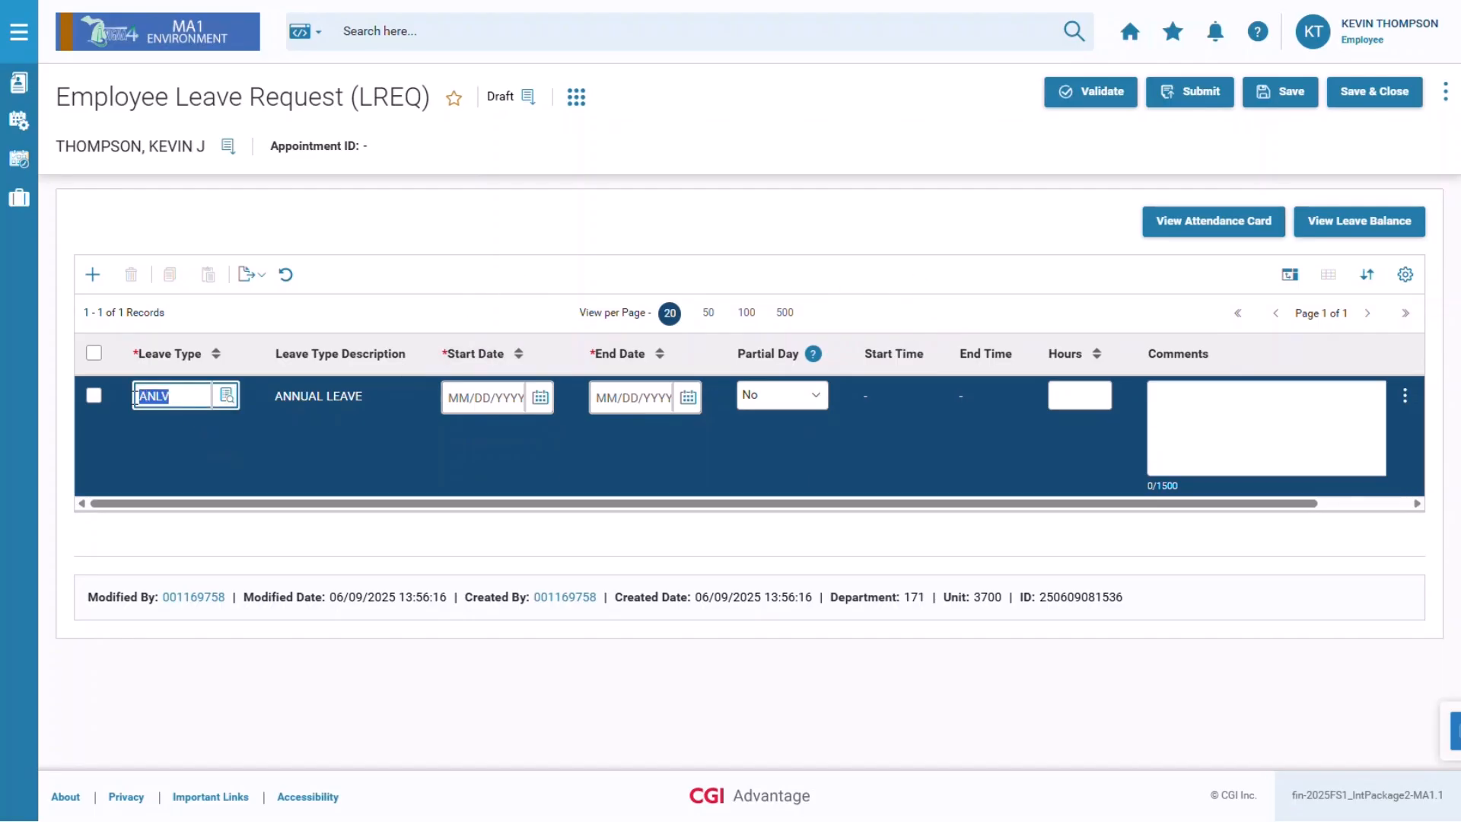
pyautogui.write('SKLV')
pyautogui.click(1447, 98)
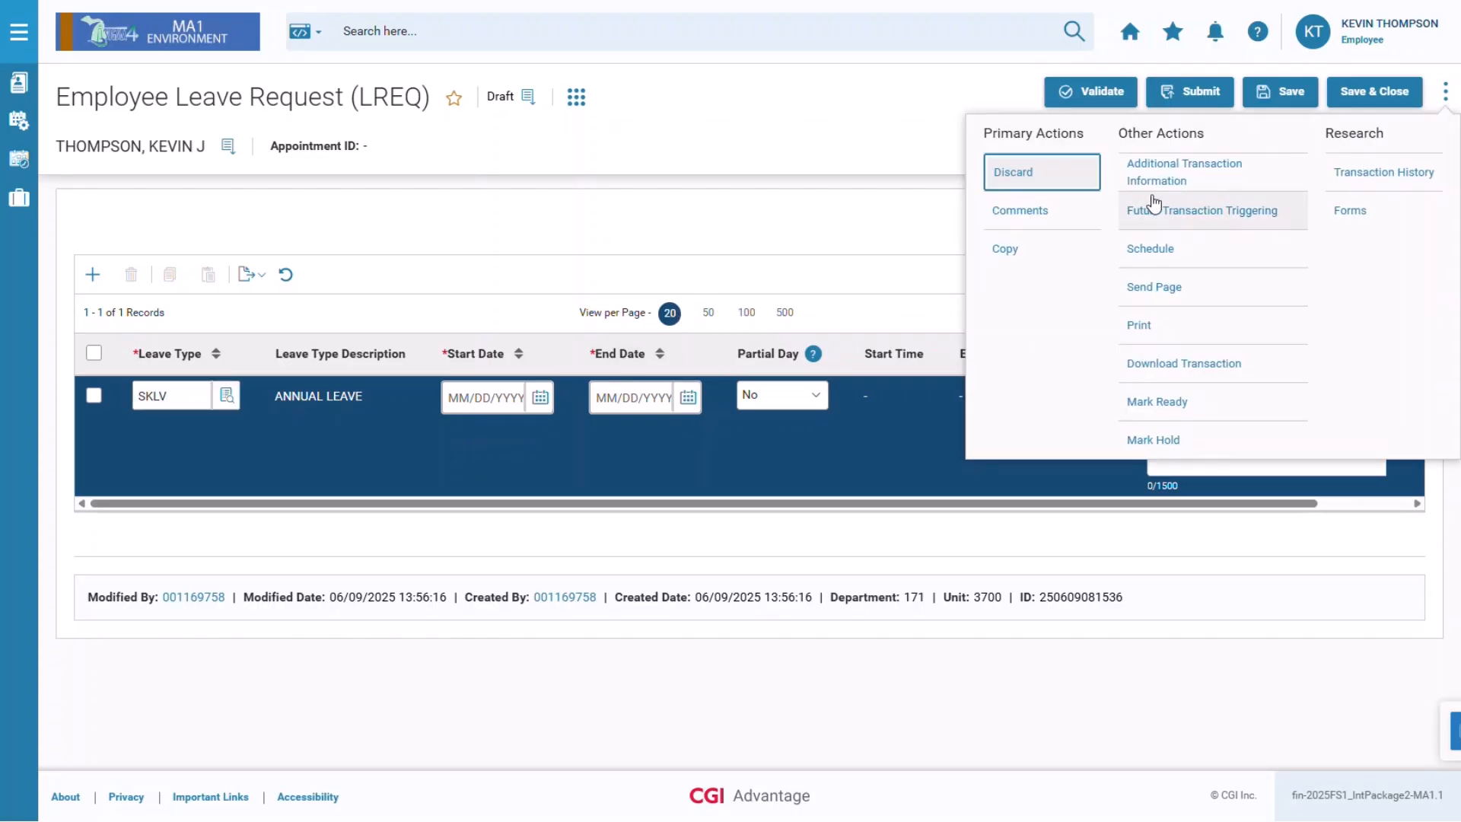
pyautogui.click(1067, 173)
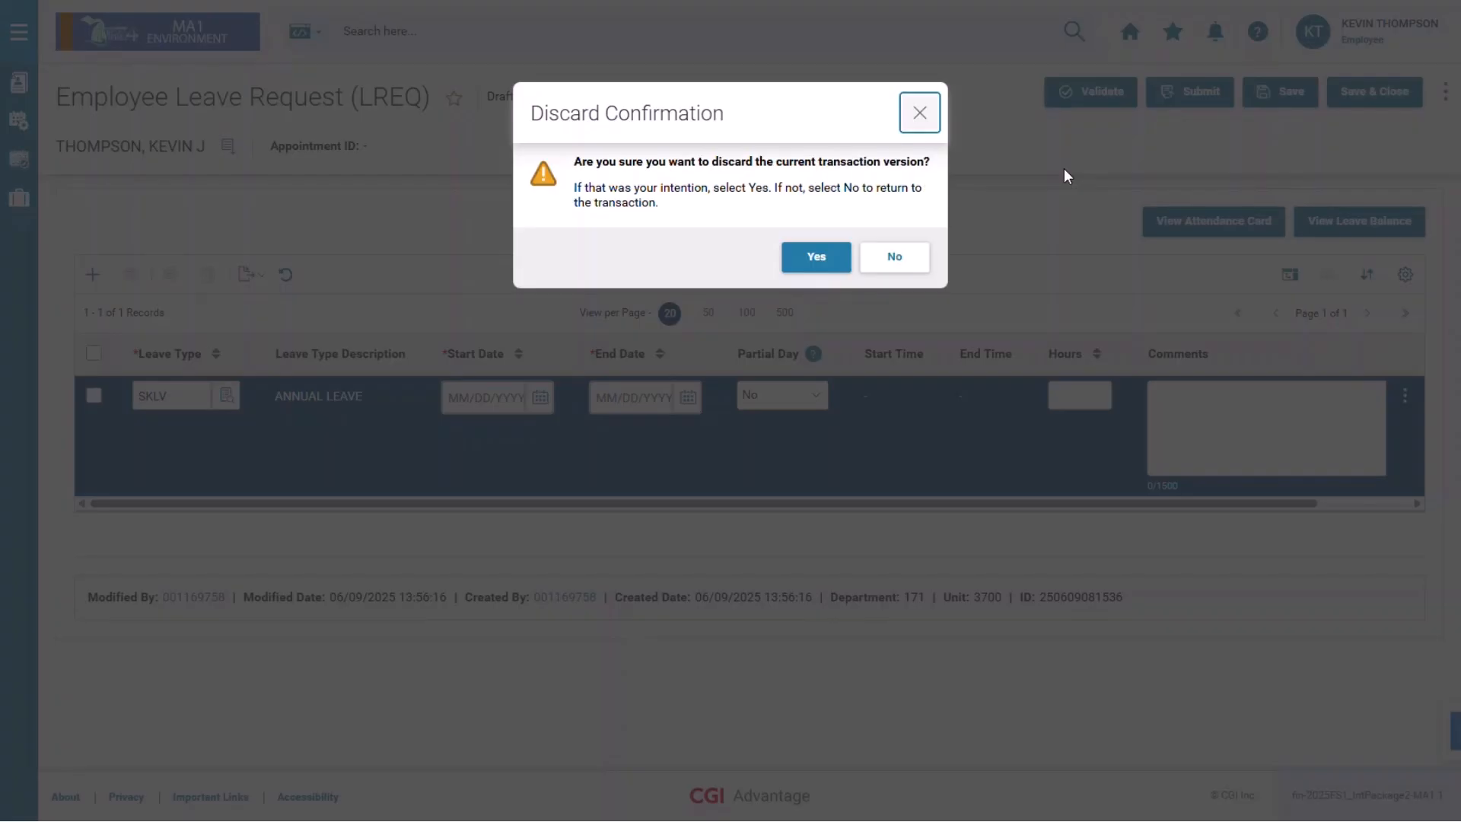
pyautogui.click(841, 258)
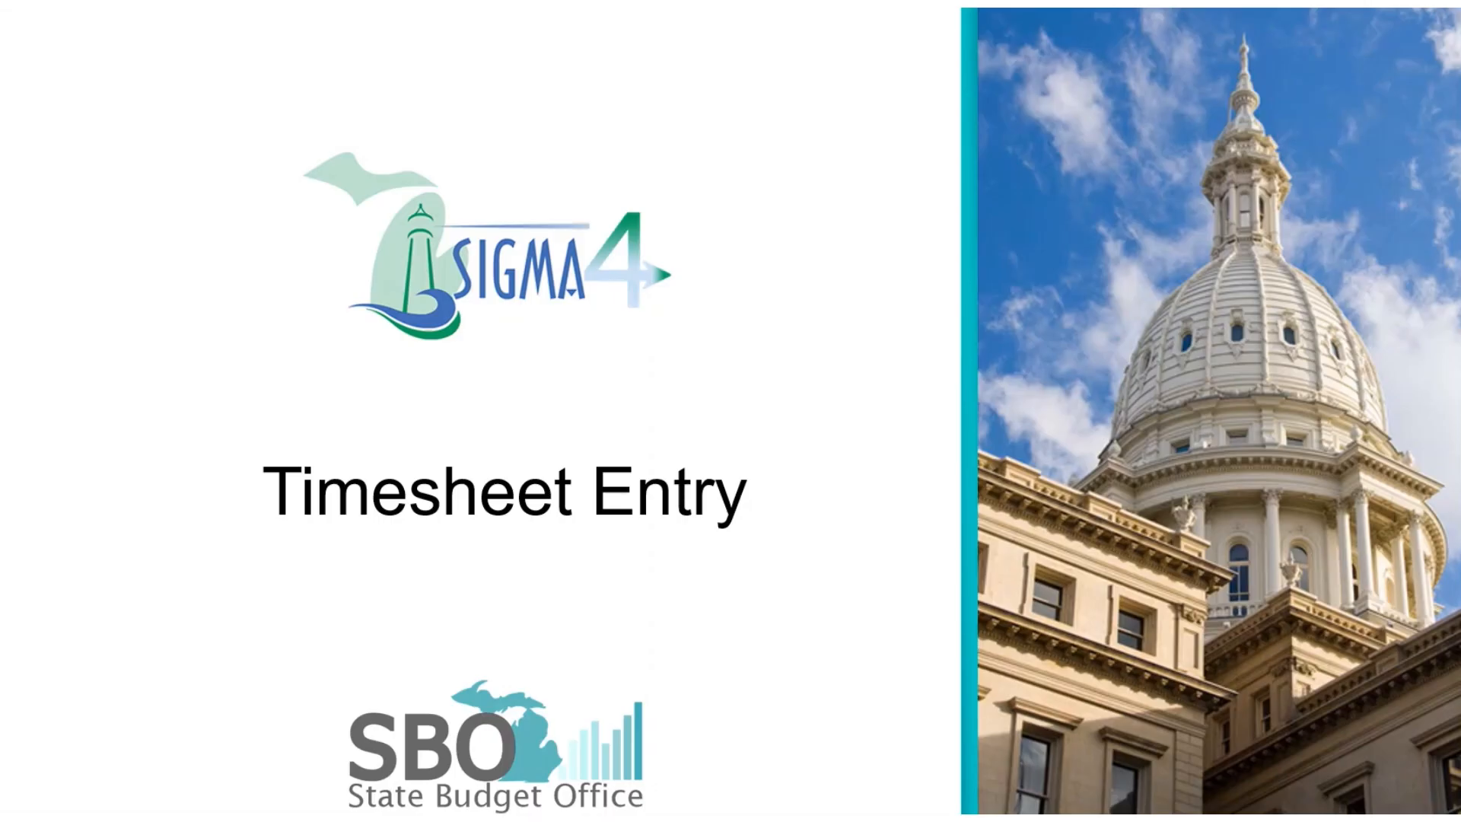
# Move past the Timesheet Entry title slide and end the slideshow.
pyautogui.click(116, 417)
pyautogui.click(116, 417)
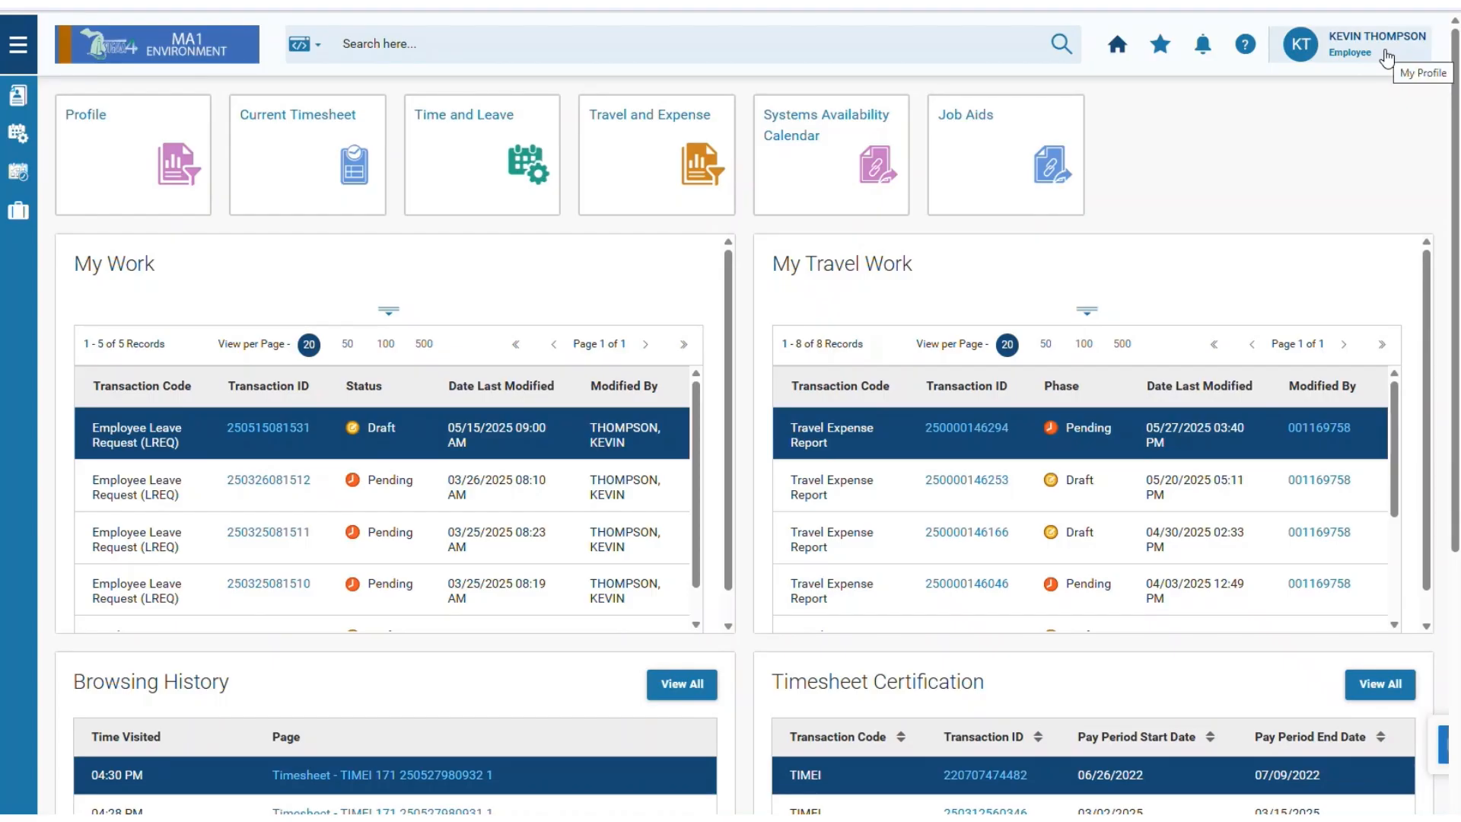
# In the current timesheet, add an SKLV line with 8 hours on Wed 05/28.
pyautogui.click(372, 213)
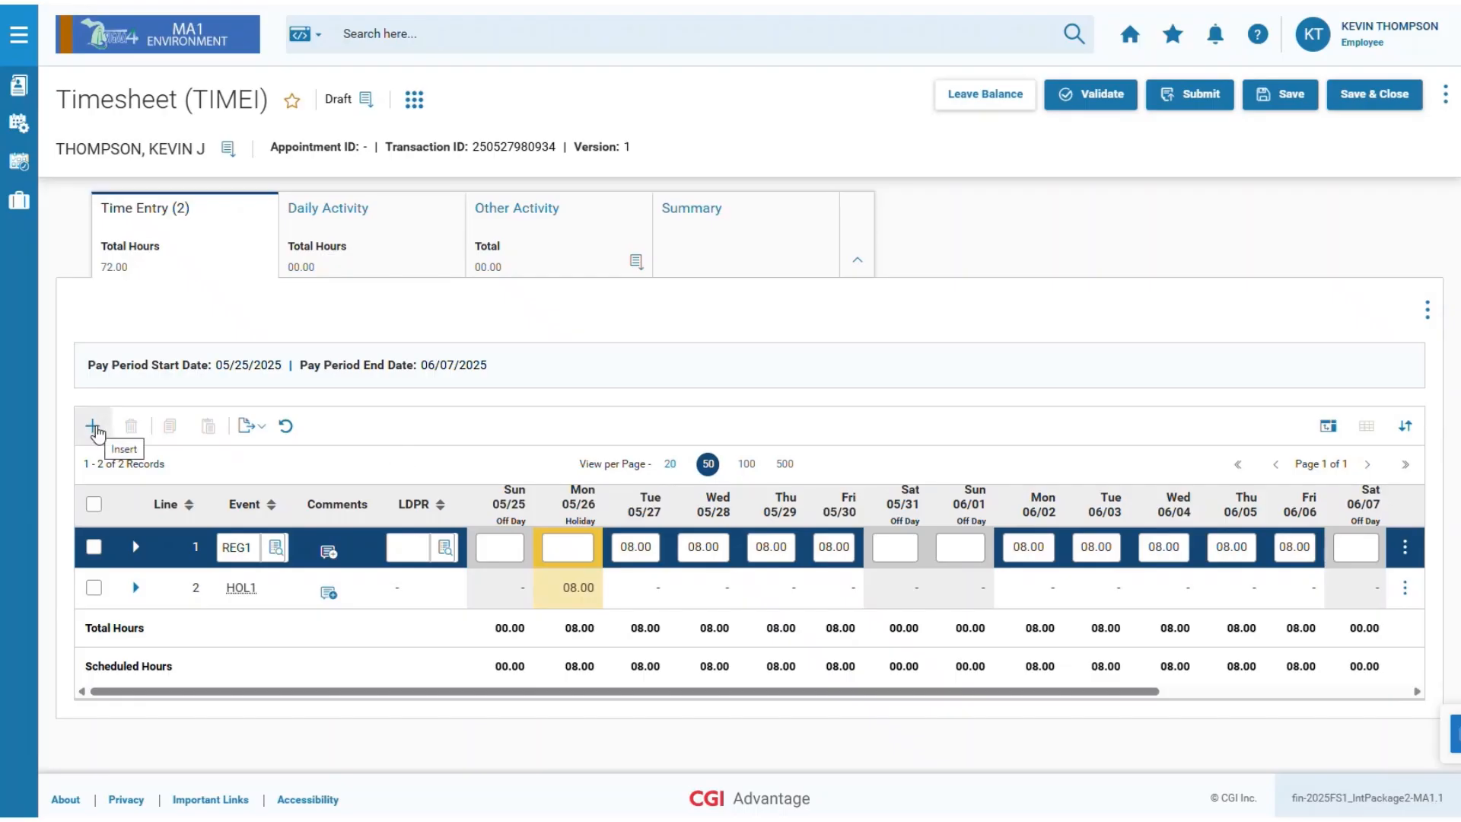
pyautogui.click(92, 426)
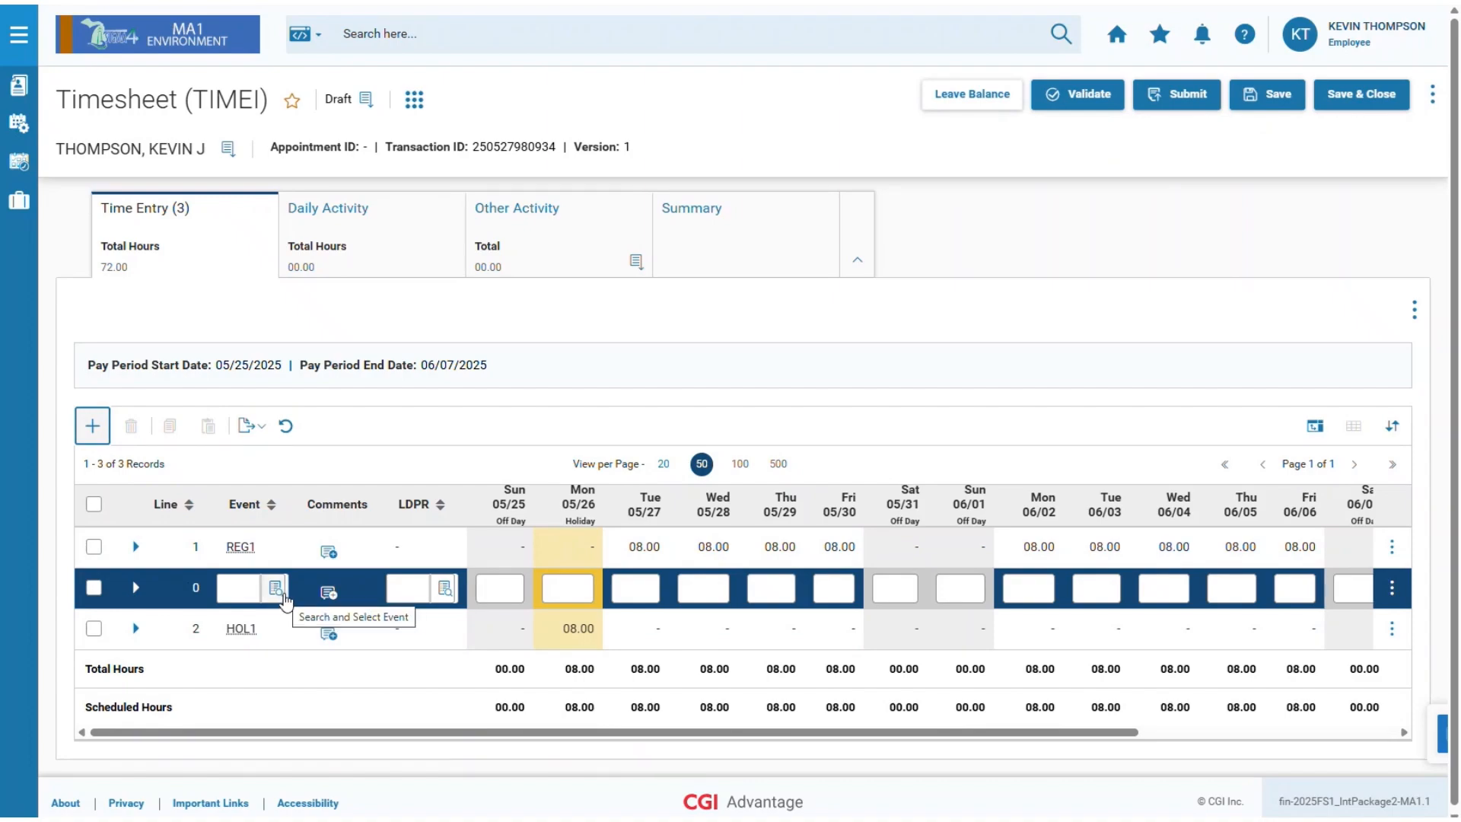
pyautogui.click(241, 589)
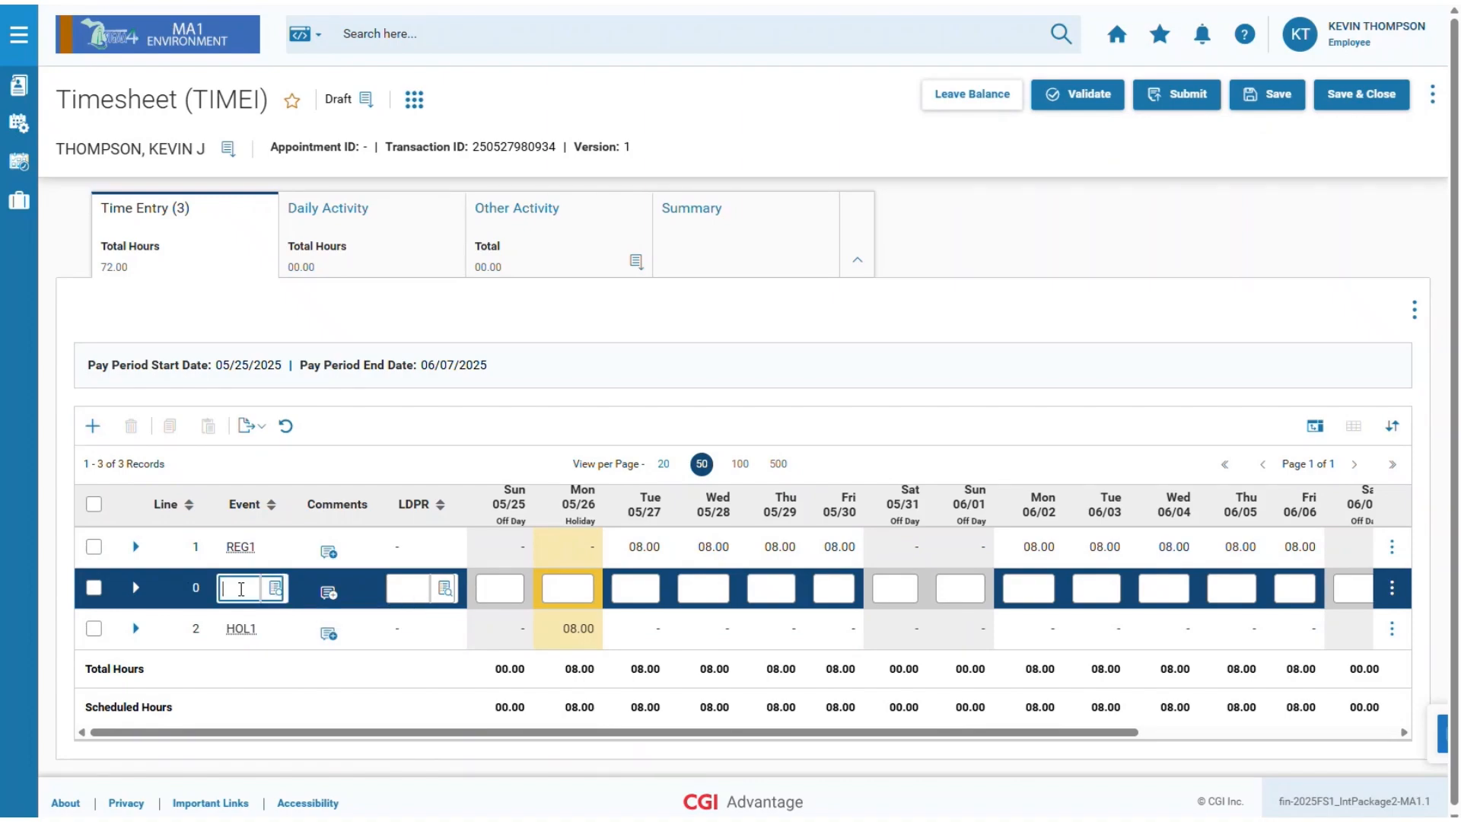
pyautogui.write('SKLV')
pyautogui.click(708, 589)
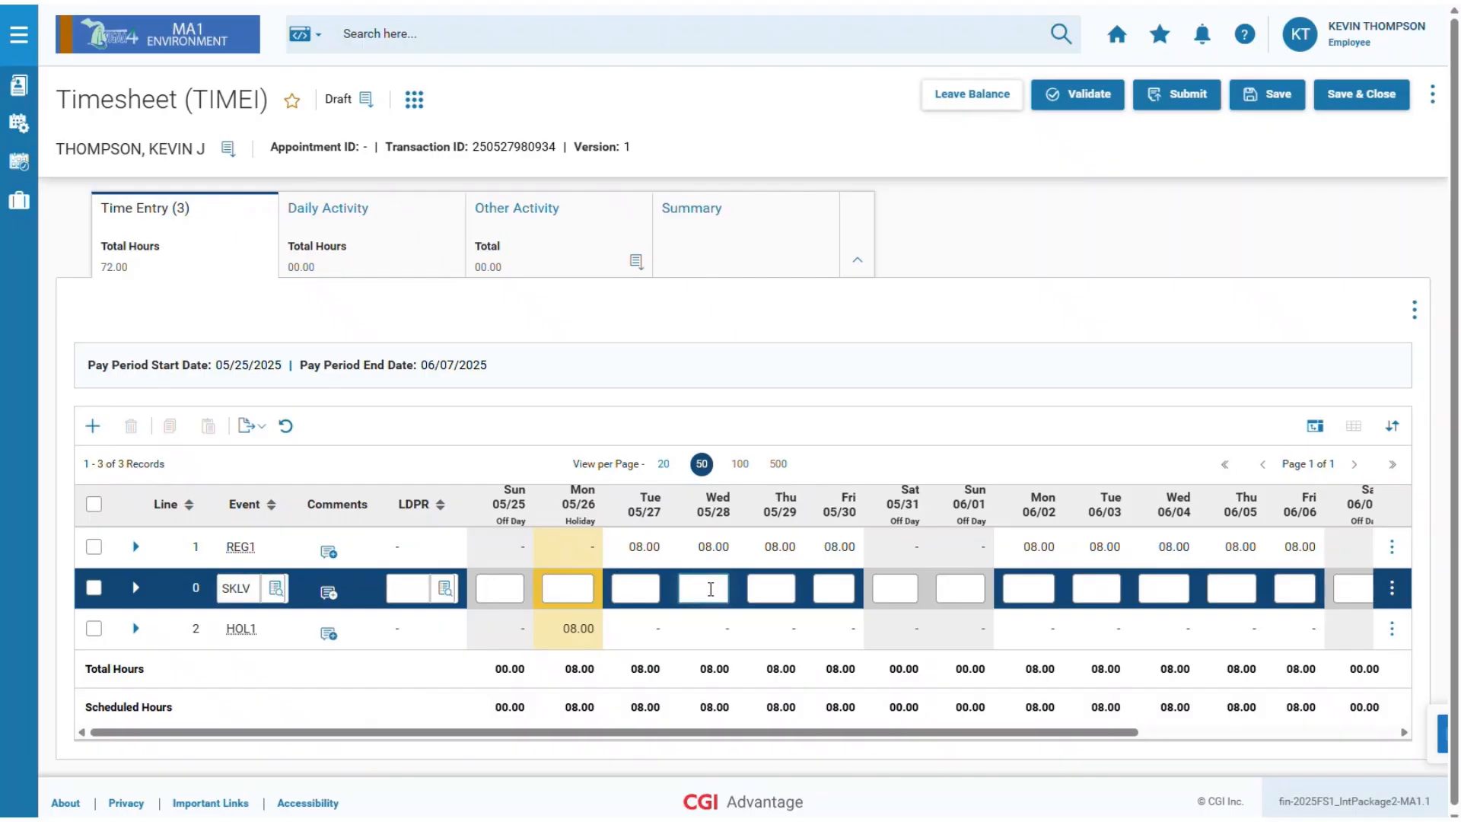
pyautogui.write('8')
# Change REG1's hours on Wed 05/28 from 08.00 to 0.
pyautogui.click(721, 548)
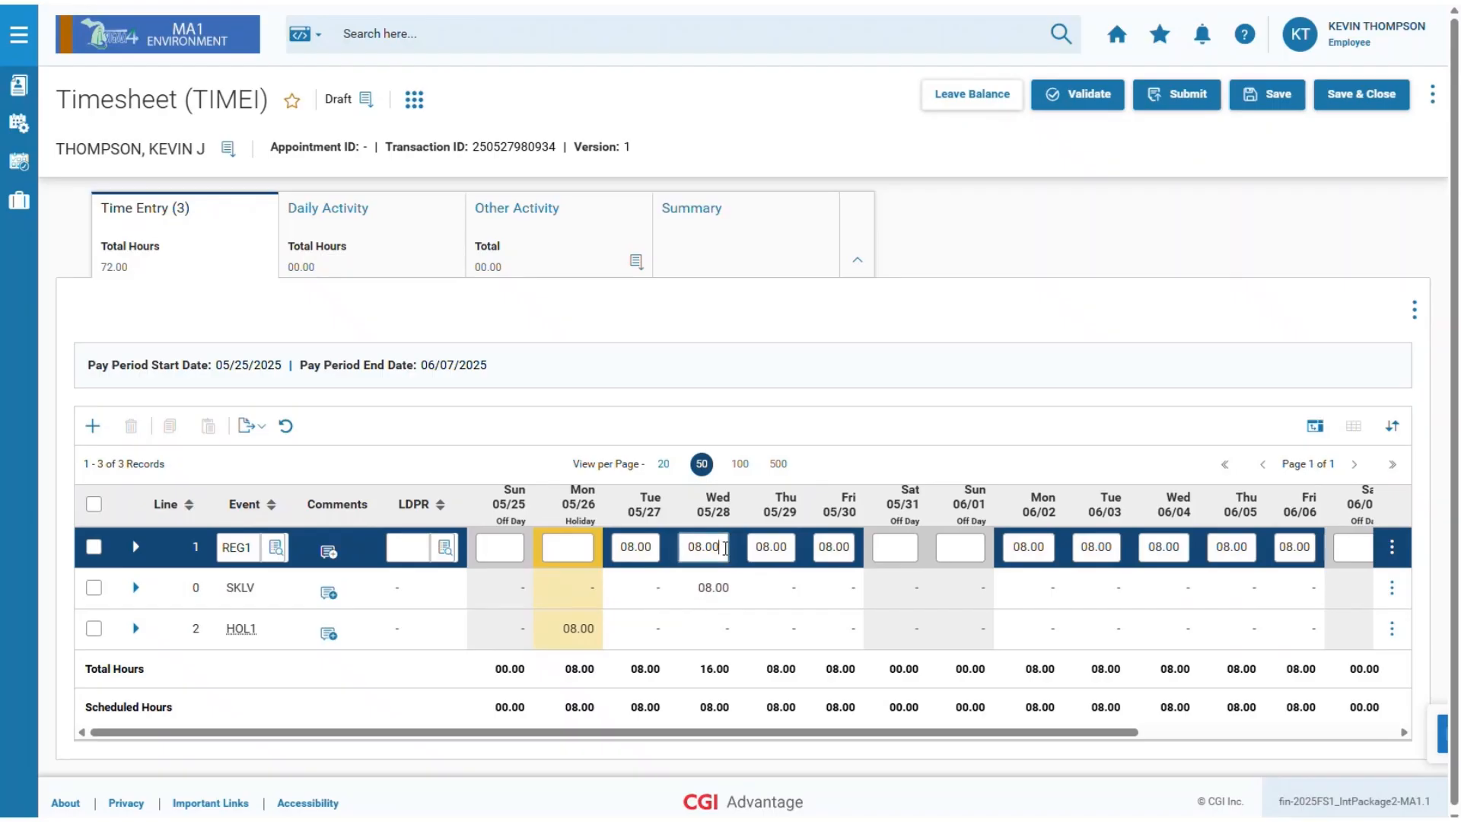
pyautogui.moveTo(724, 548); pyautogui.dragTo(677, 550)
pyautogui.write('0')
pyautogui.click(716, 593)
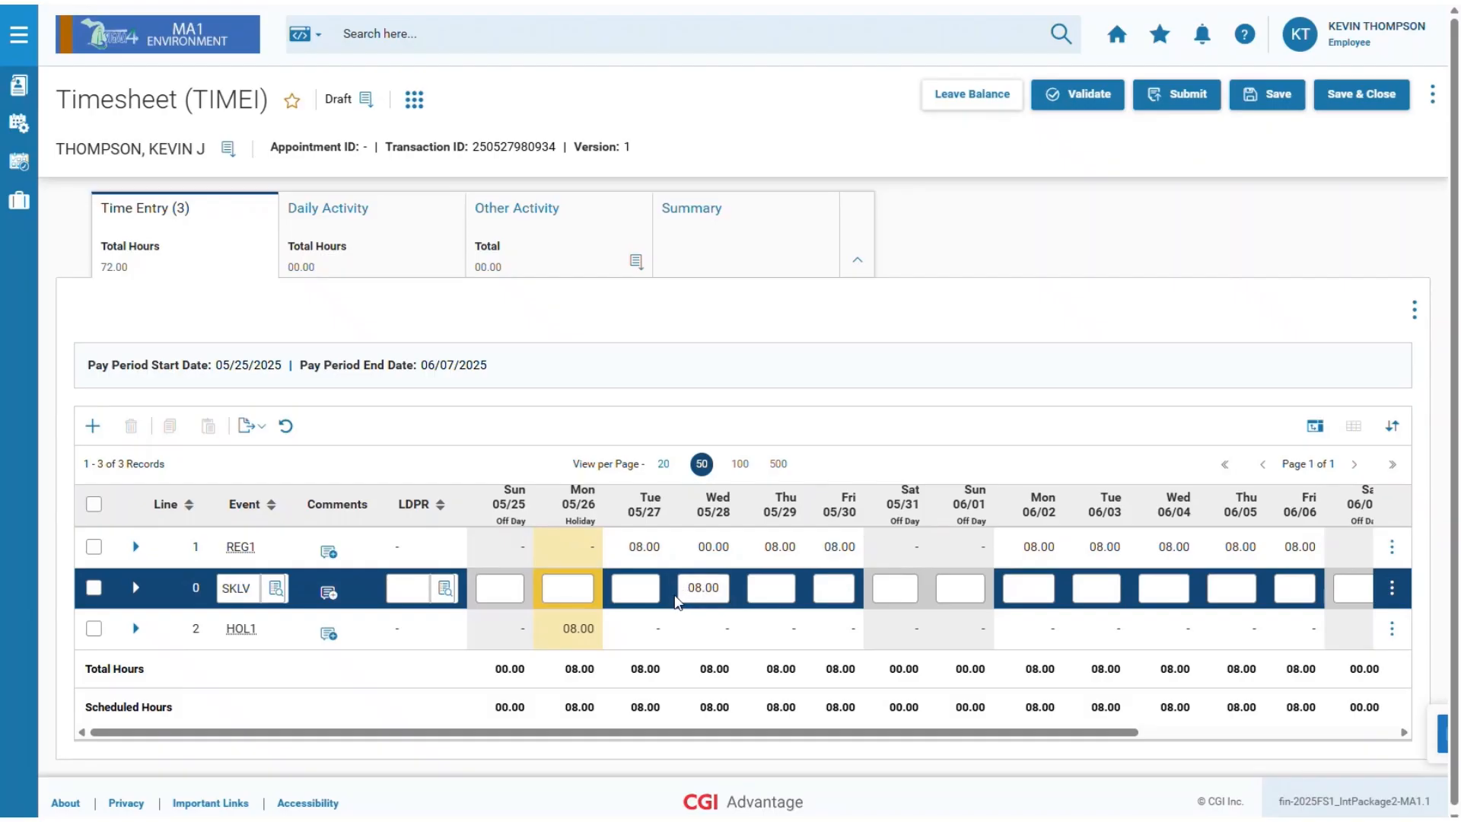
# Enter the comment 'Self-sick' on the SKLV line and save it.
pyautogui.click(328, 593)
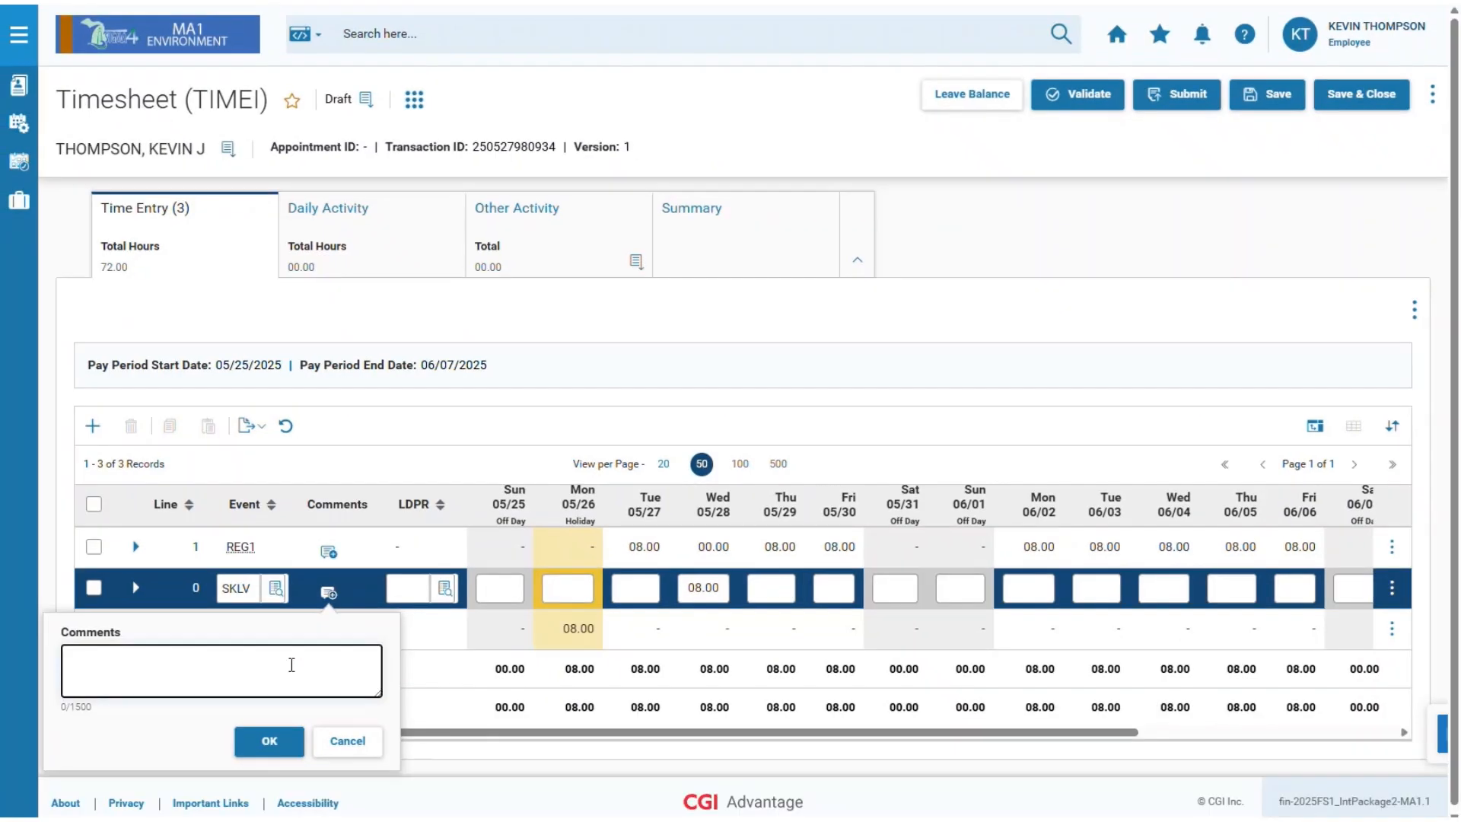
pyautogui.write('Self-sick')
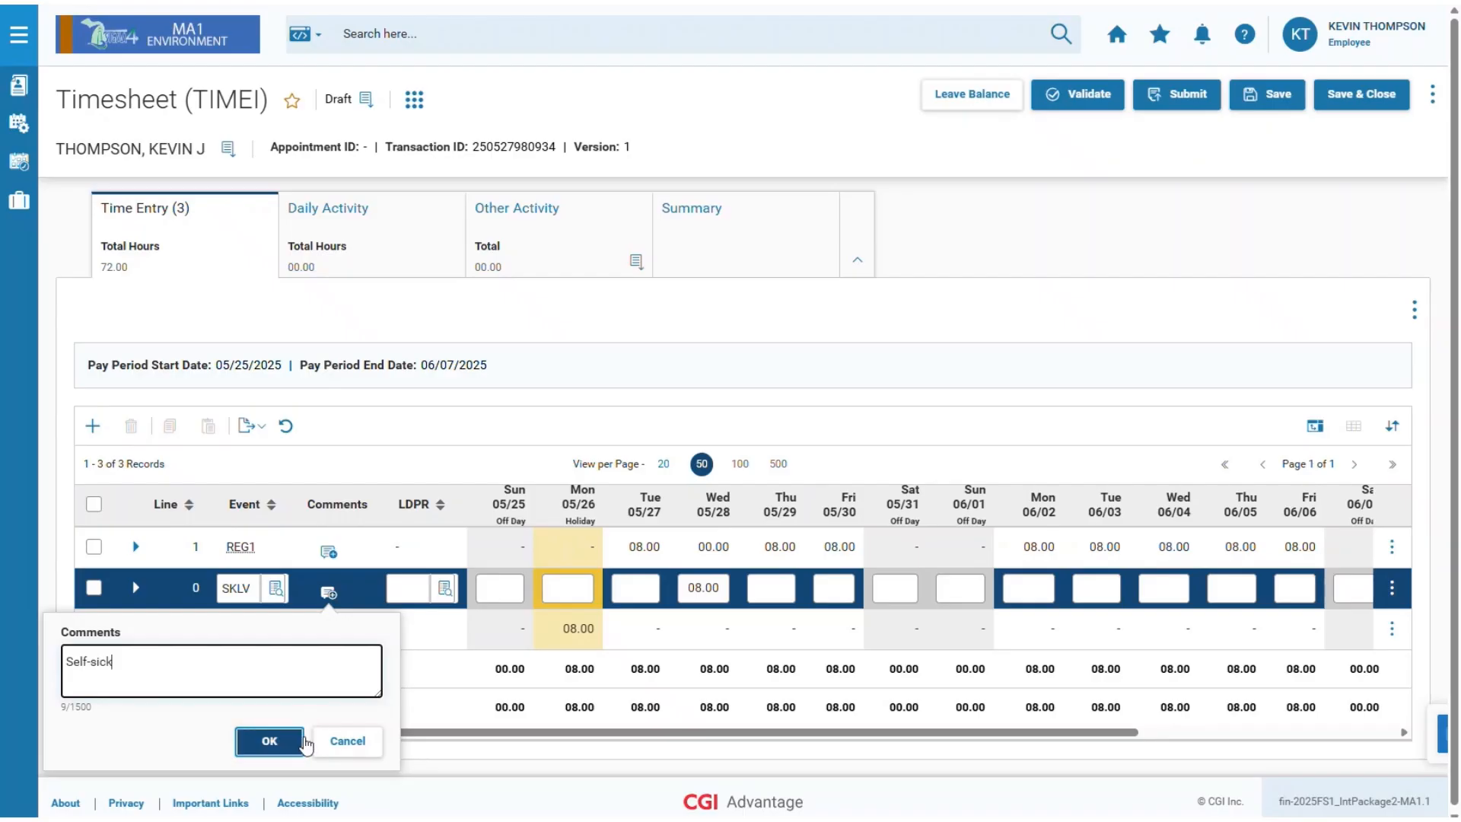
pyautogui.click(287, 749)
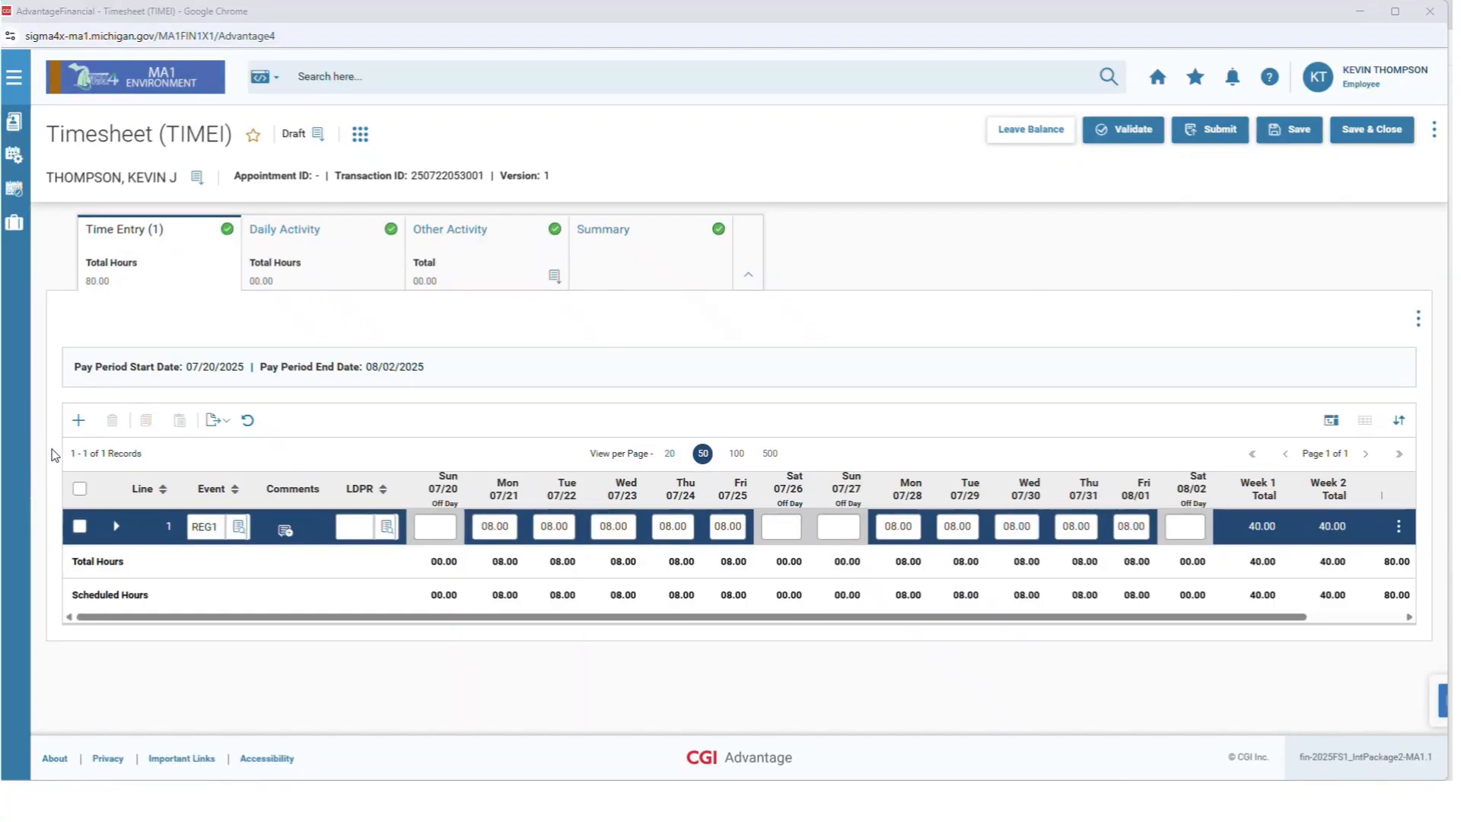
# Add a new SCHL timesheet line with 2 hours on Tue 07/22.
pyautogui.click(78, 421)
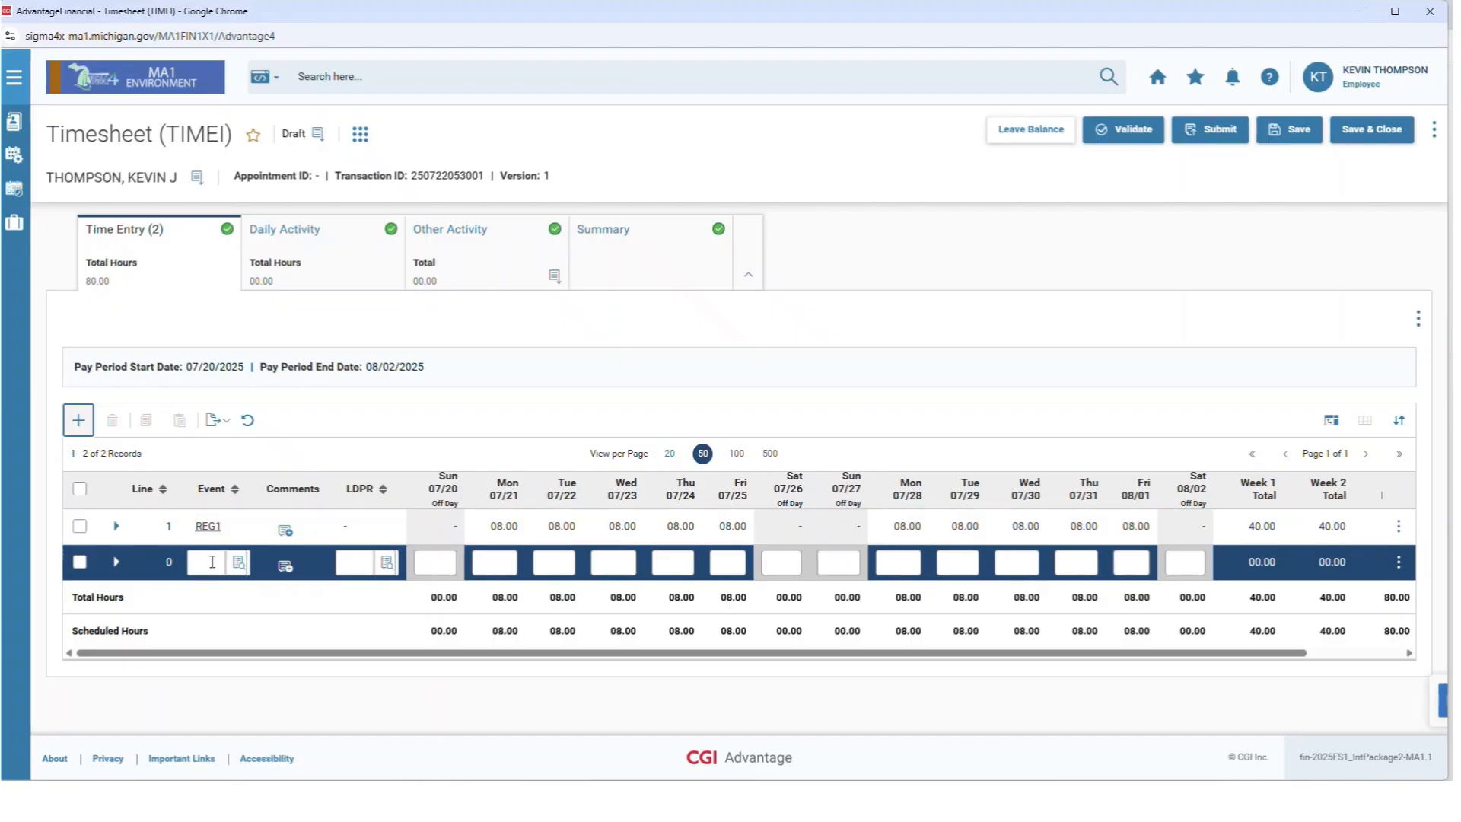
pyautogui.click(213, 564)
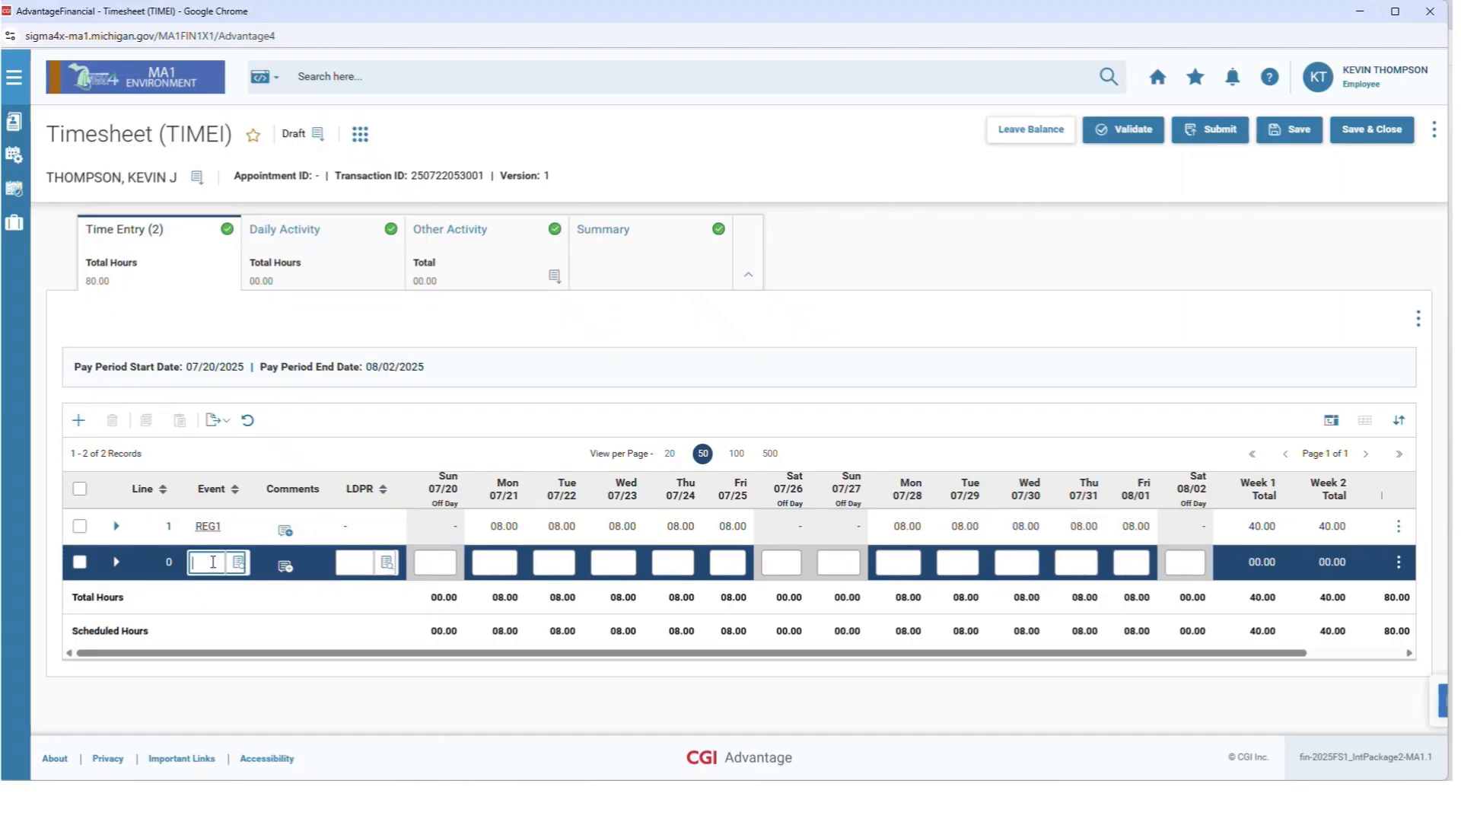
pyautogui.write('SCHL')
pyautogui.click(561, 562)
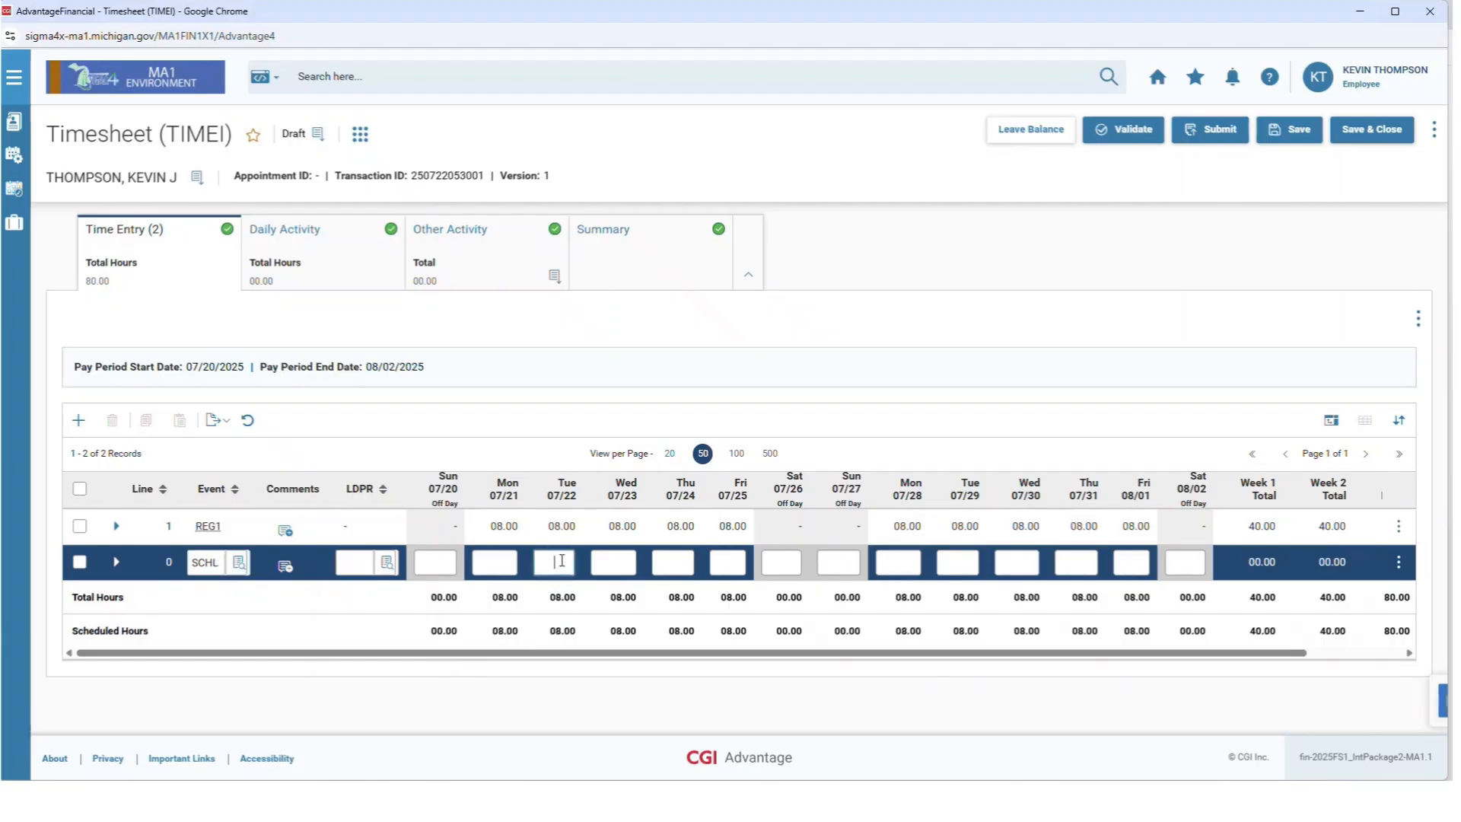
pyautogui.write('2')
# Change REG1's Tue 07/22 hours to 6 and validate the timesheet.
pyautogui.click(569, 531)
pyautogui.click(567, 527)
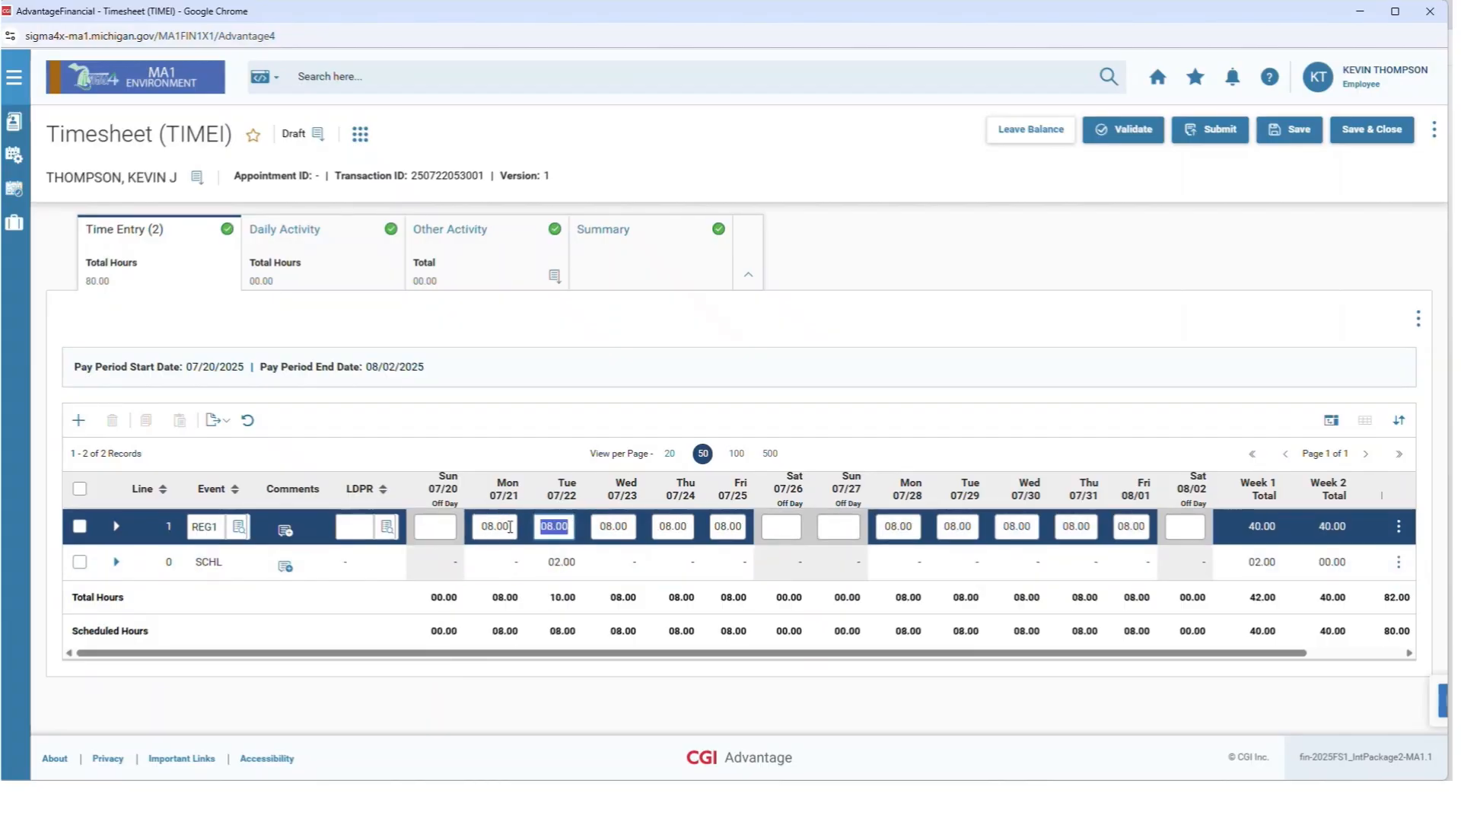
pyautogui.write('6')
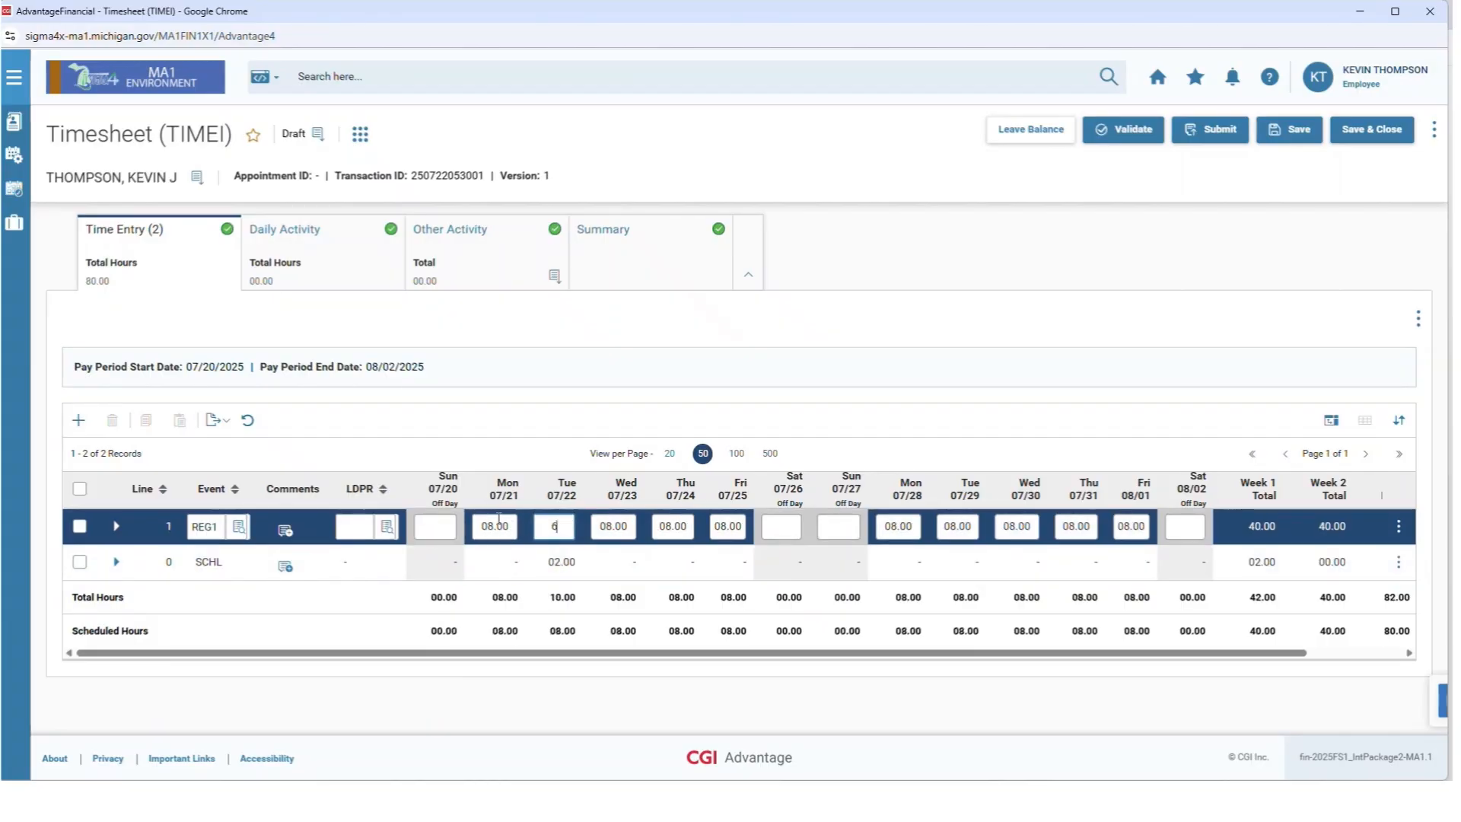
pyautogui.click(572, 562)
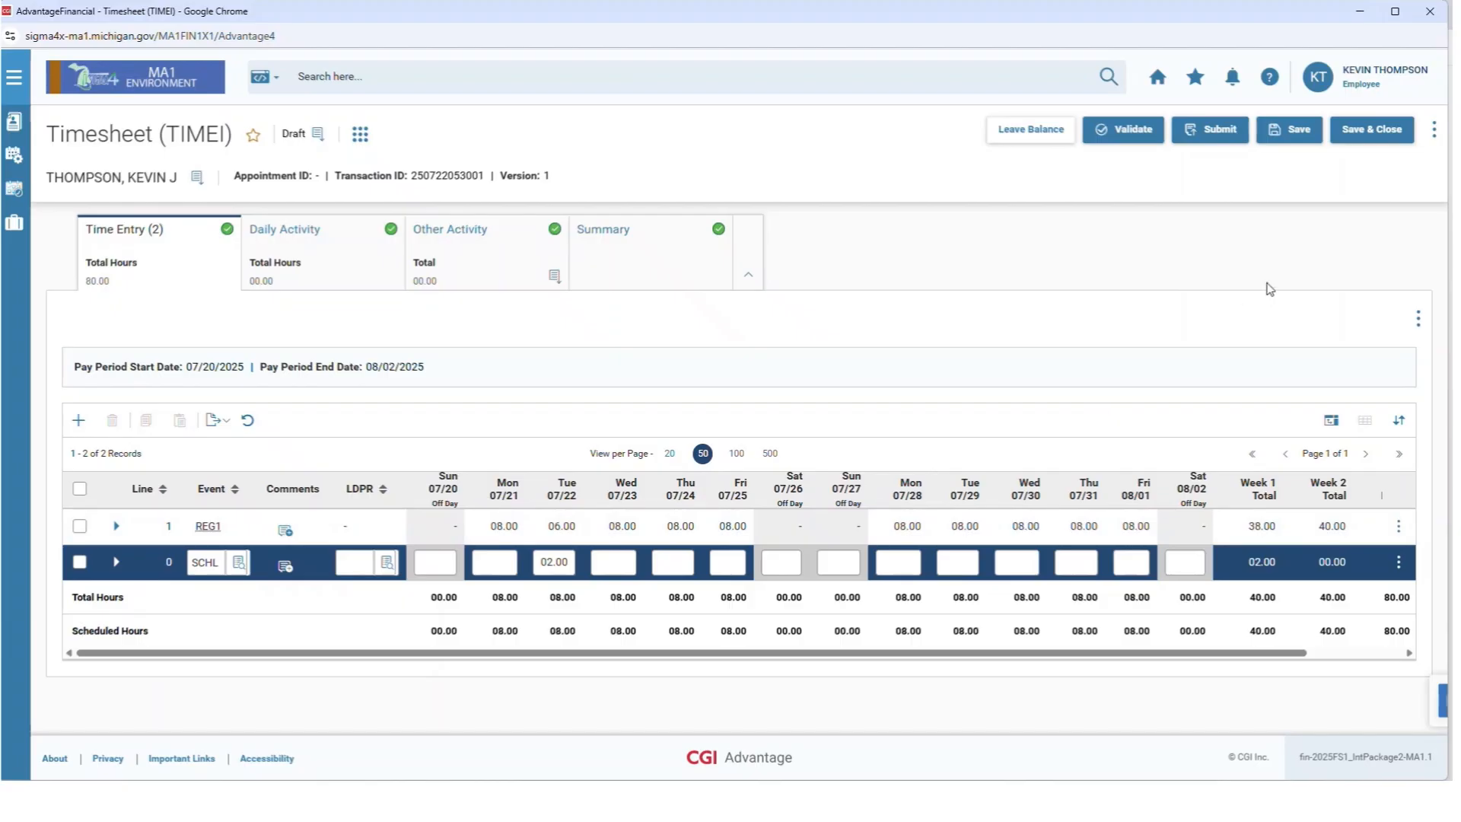
pyautogui.click(1152, 131)
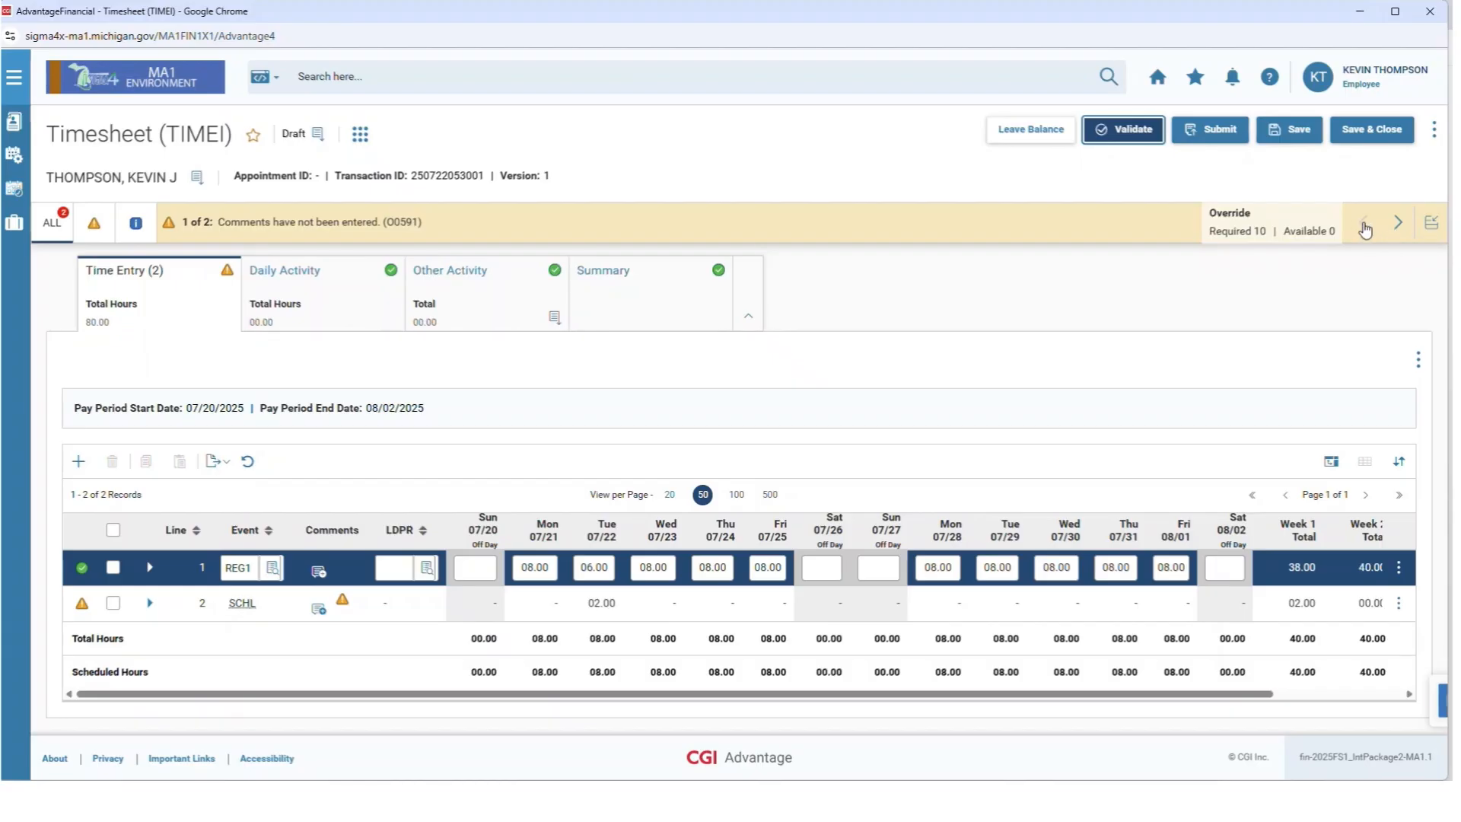
# Open the Message Panel listing all validation messages, including the SCHL missing-comments warning.
pyautogui.click(1430, 239)
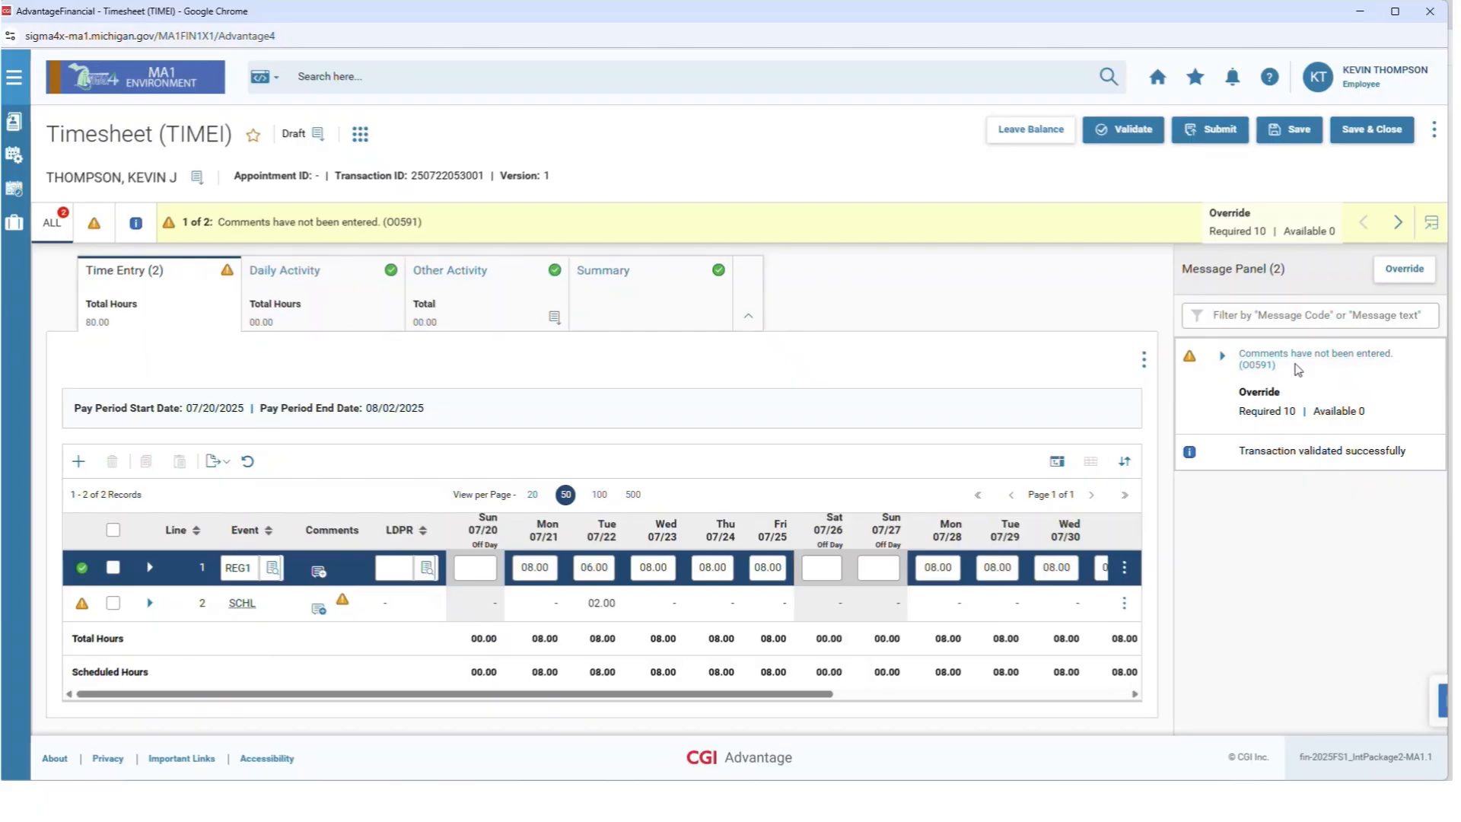
# Expand and collapse the 'Comments have not been entered' warning, then follow its link to the SCHL line.
pyautogui.click(1222, 358)
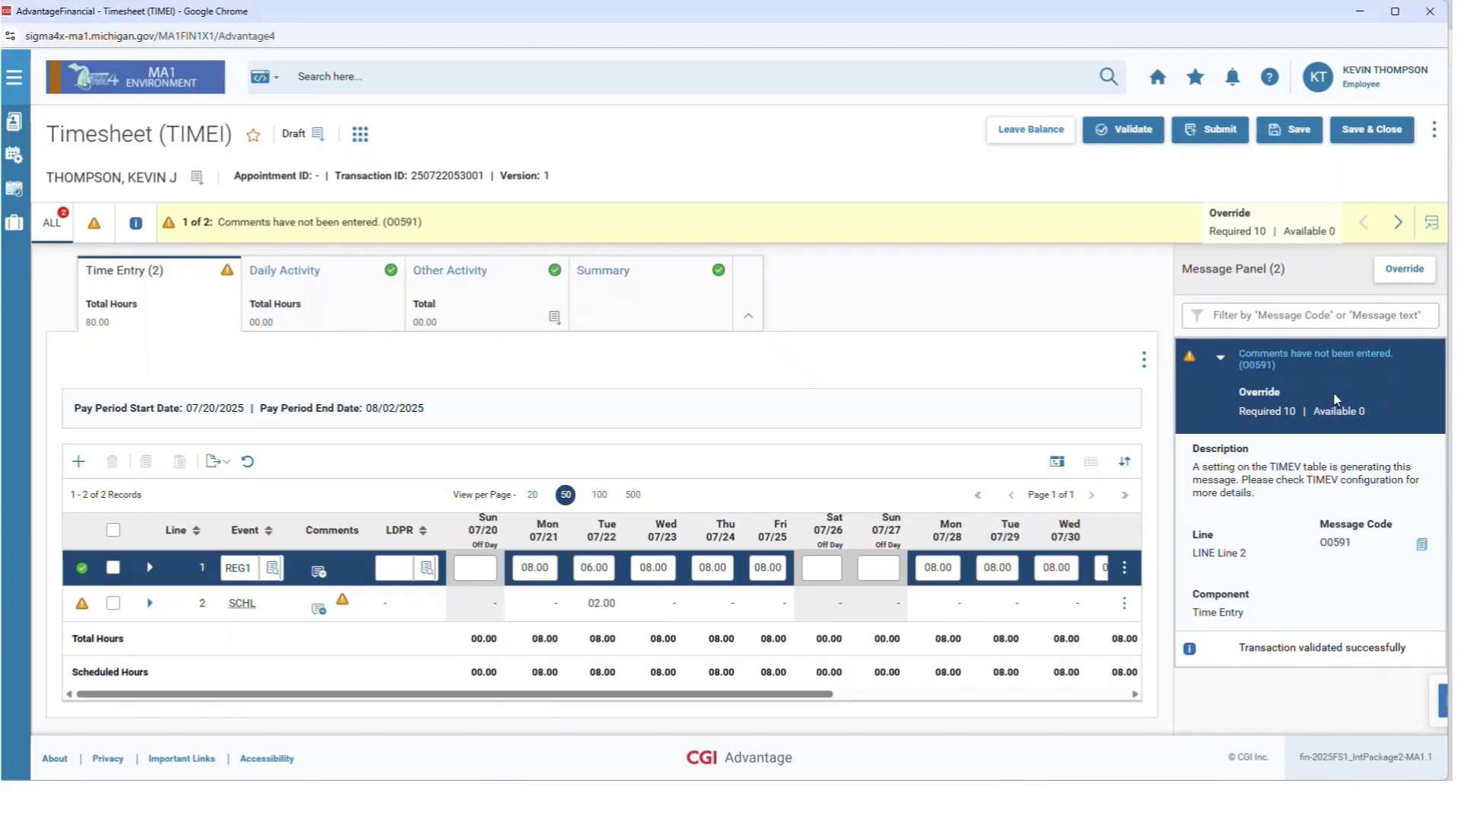
pyautogui.click(1222, 357)
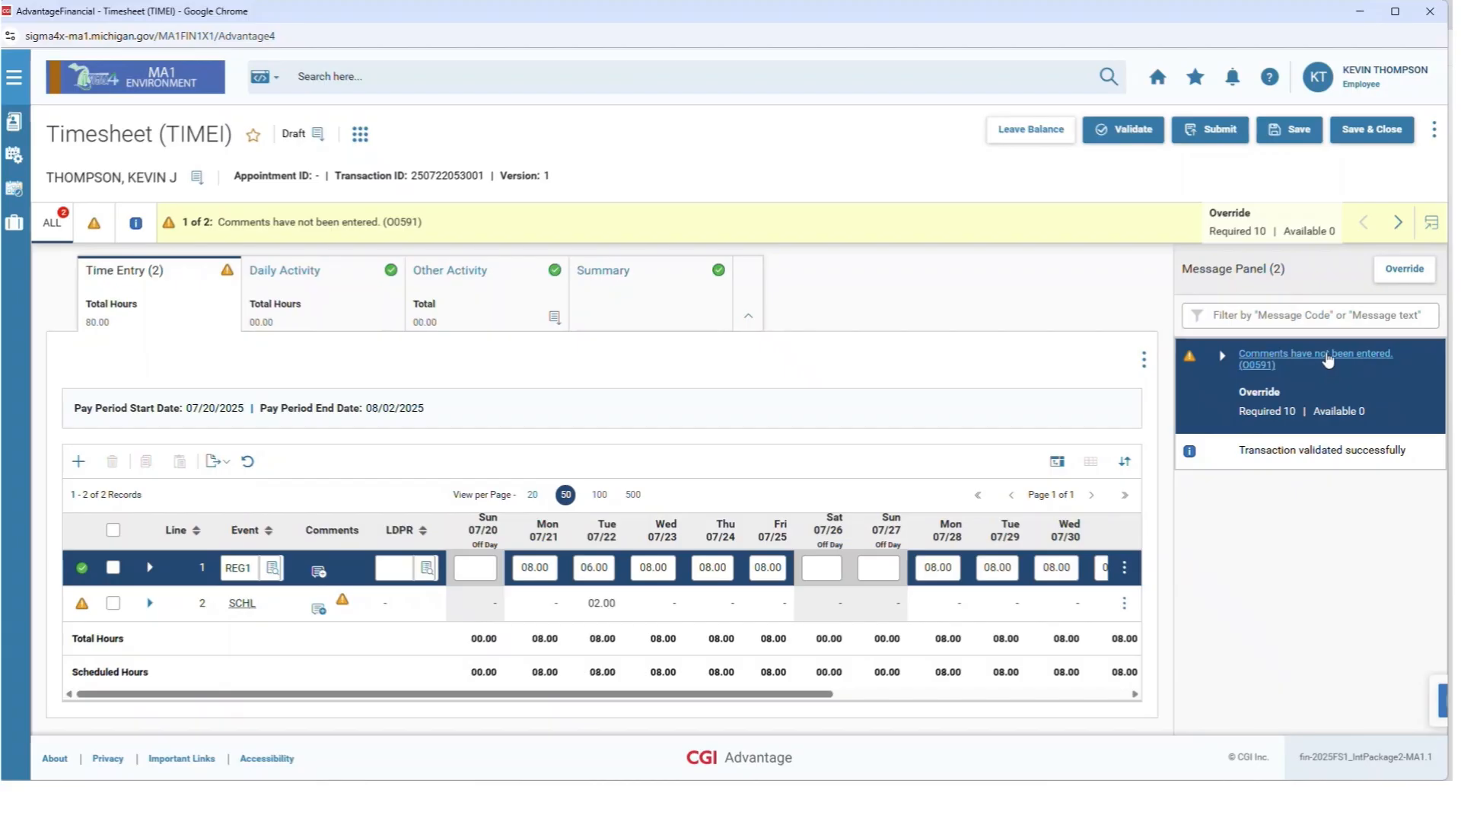
pyautogui.click(1328, 359)
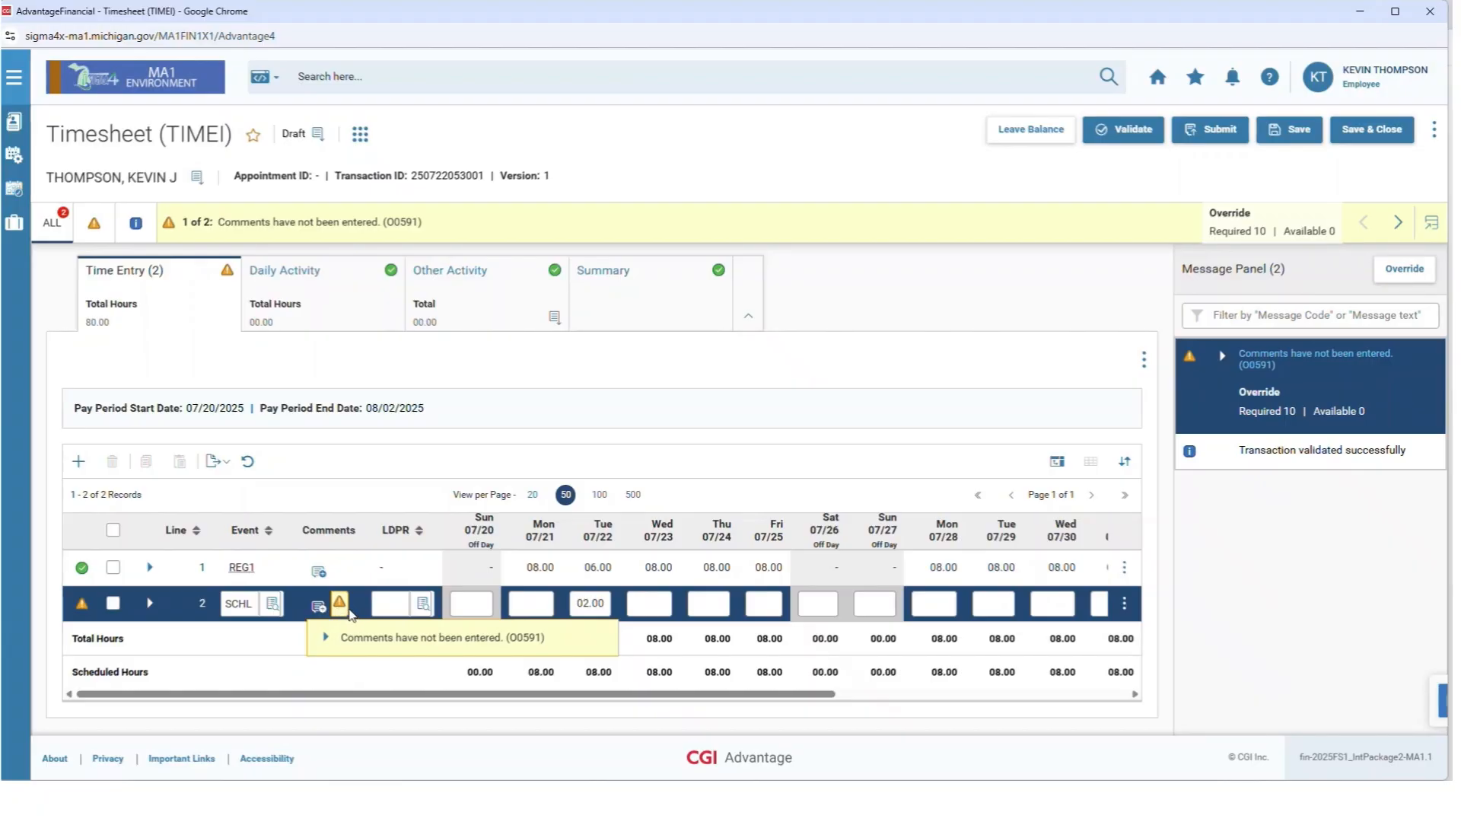
# Paste 'Work volunteering – Tree Farm (9am-11am)' as the SCHL comment, save it, and revalidate.
pyautogui.click(319, 607)
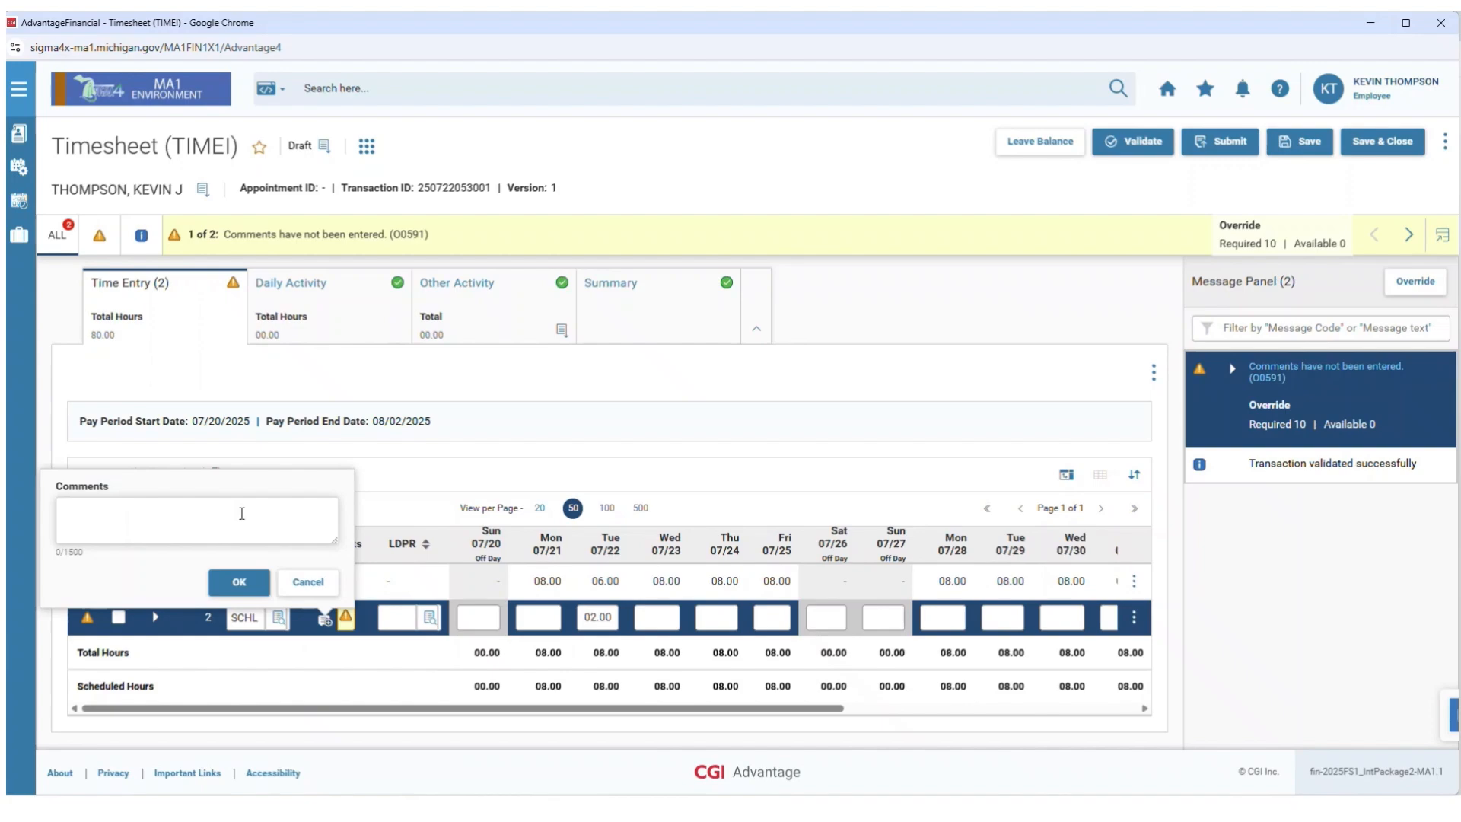
pyautogui.press('Escape')
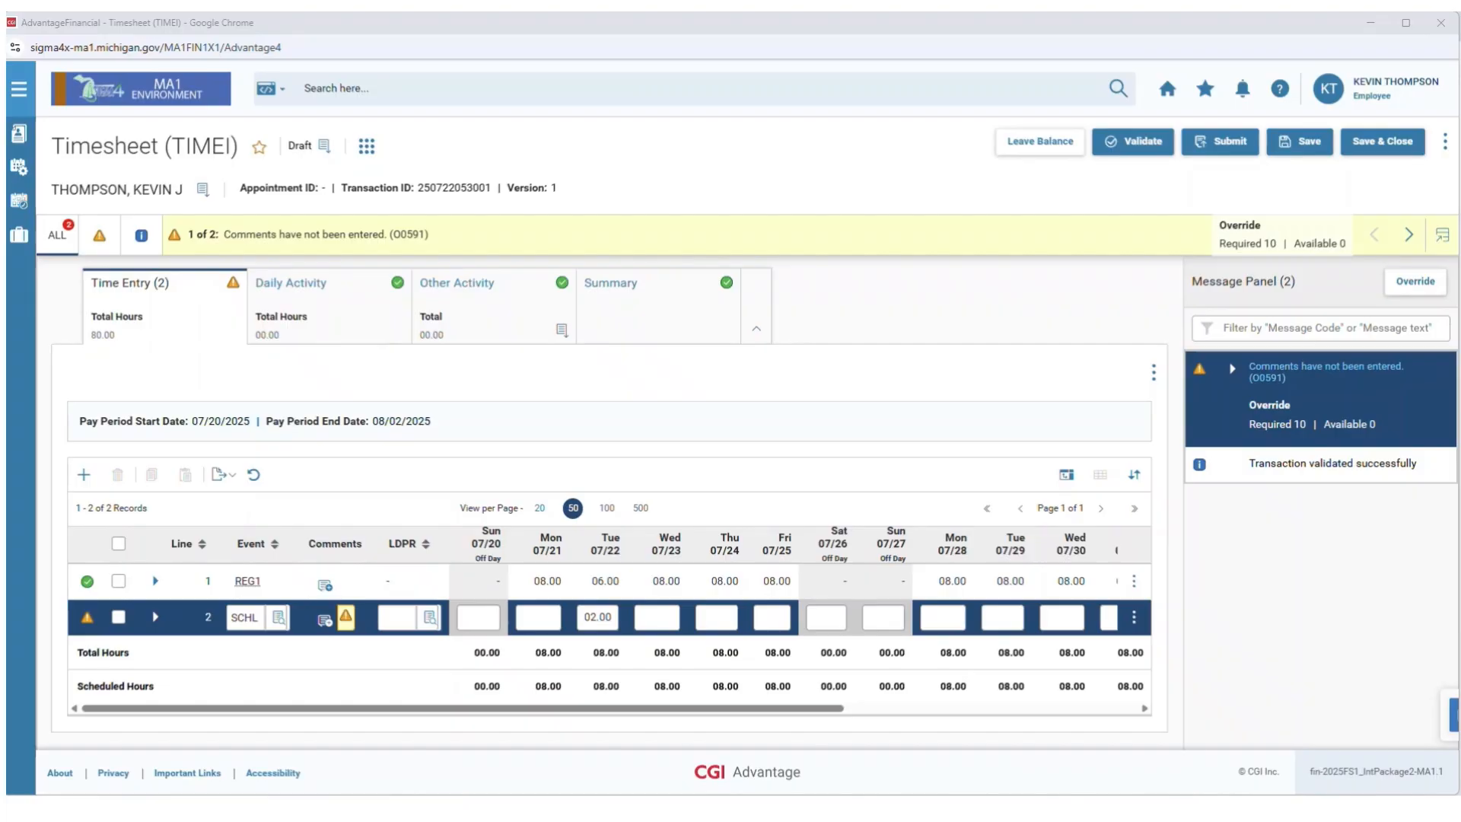
pyautogui.click(325, 619)
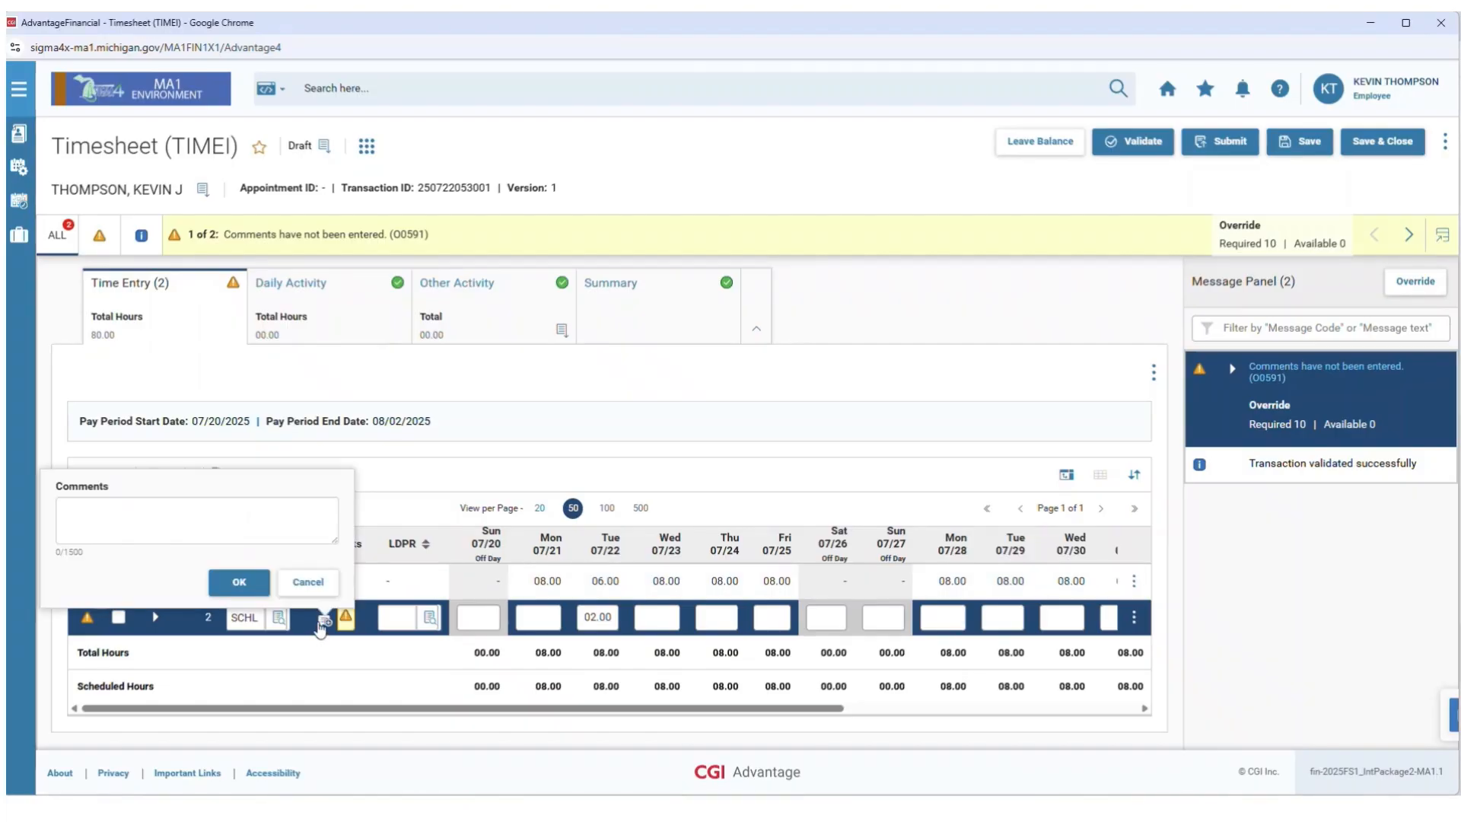
pyautogui.click(268, 530)
pyautogui.write('Work volunteering – Tree Farm (9am-11am)')
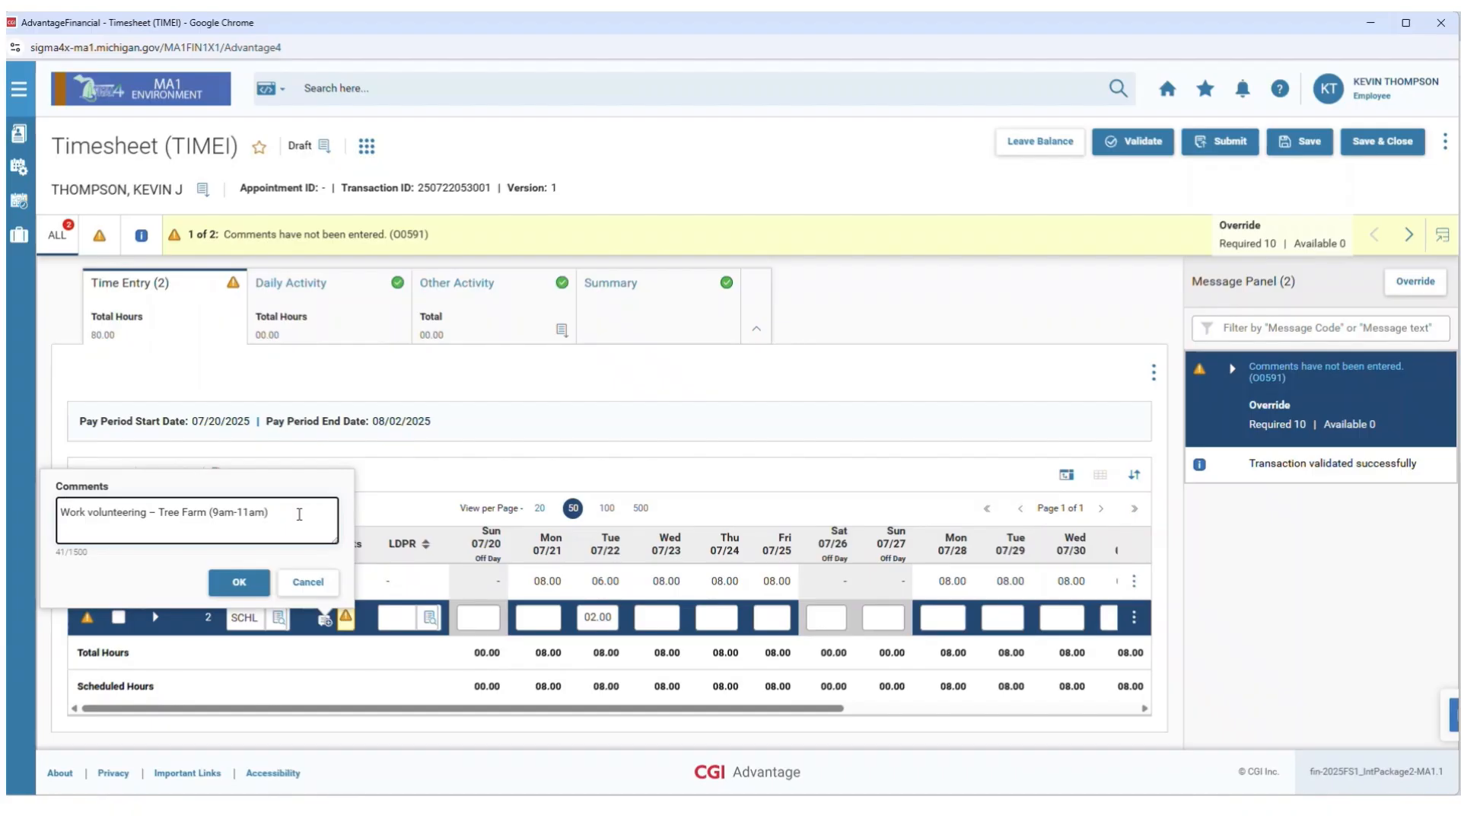
pyautogui.click(242, 583)
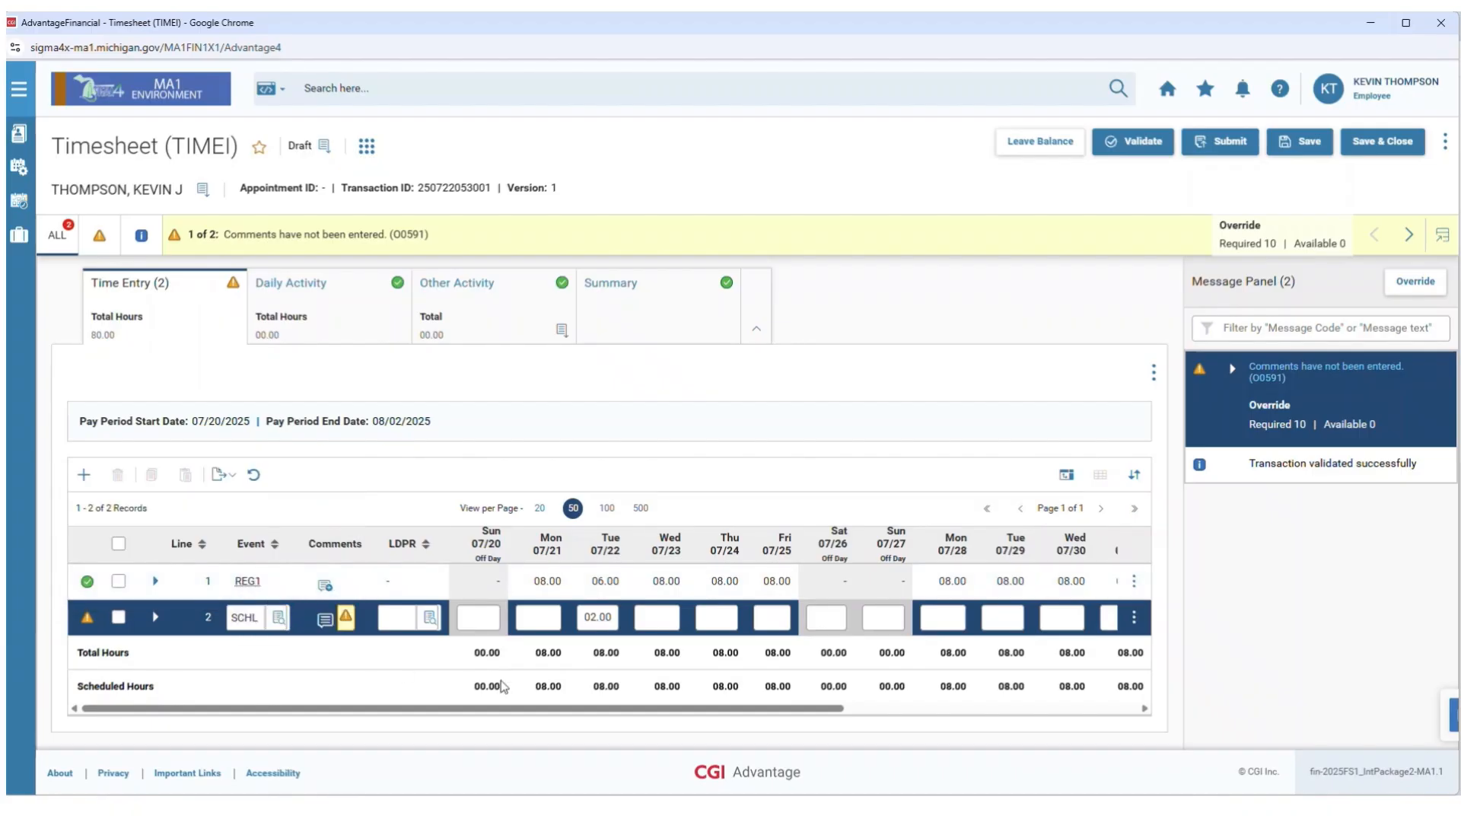
pyautogui.click(1158, 143)
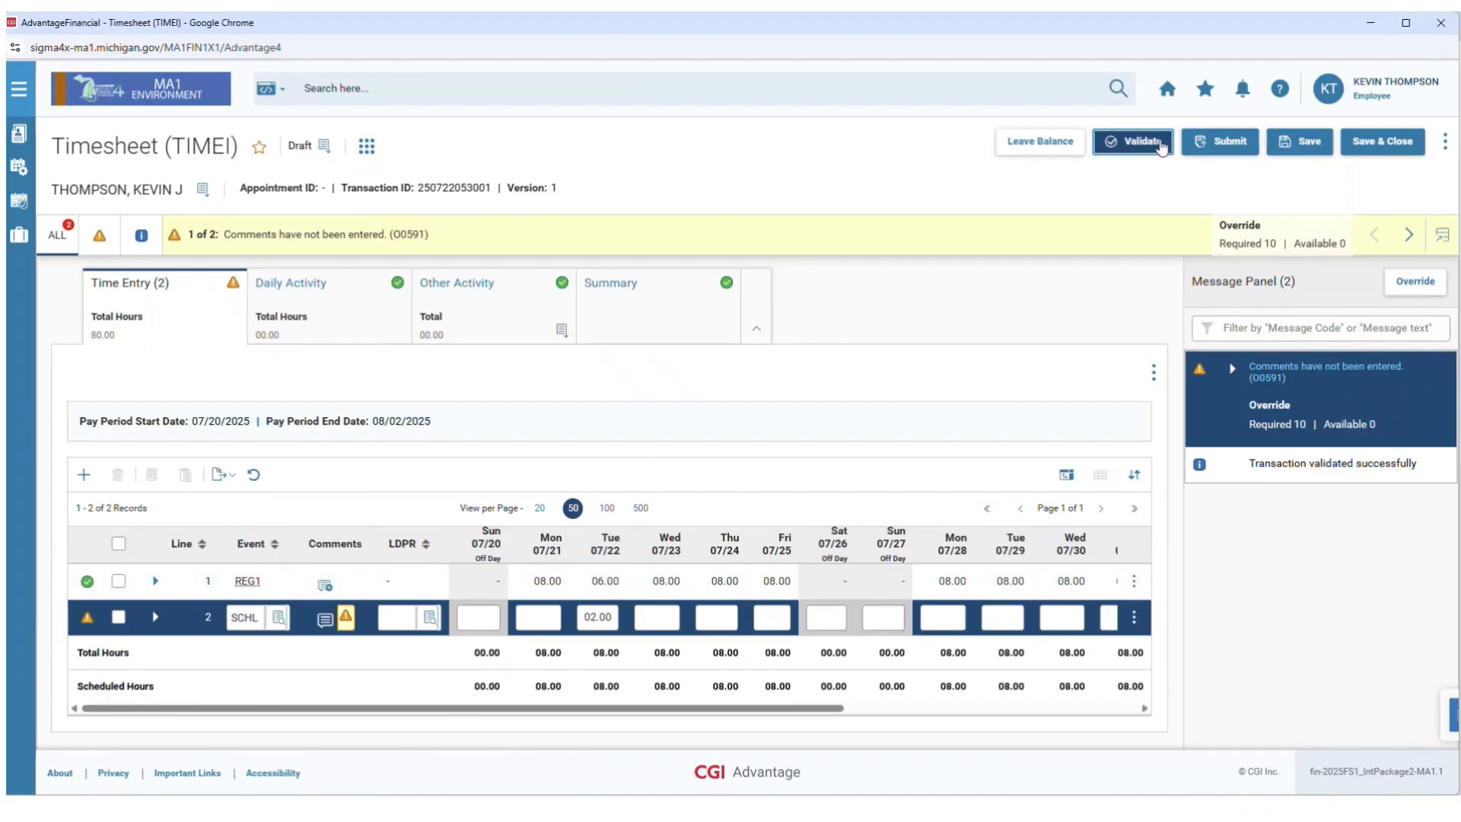
# Validate the corrected timesheet, submit it, and confirm the submission for approval.
pyautogui.click(1162, 148)
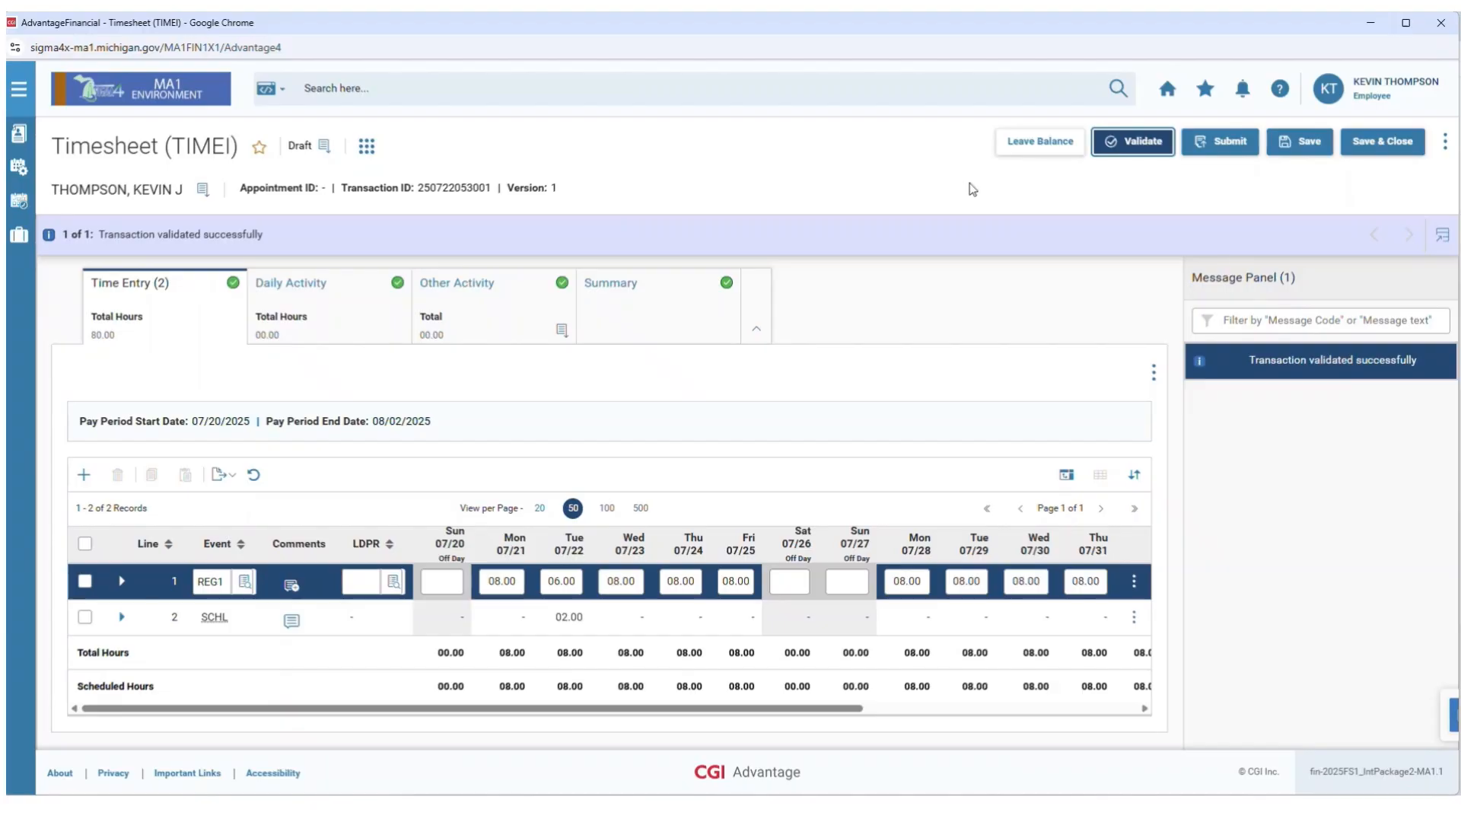
pyautogui.click(1227, 148)
pyautogui.click(806, 486)
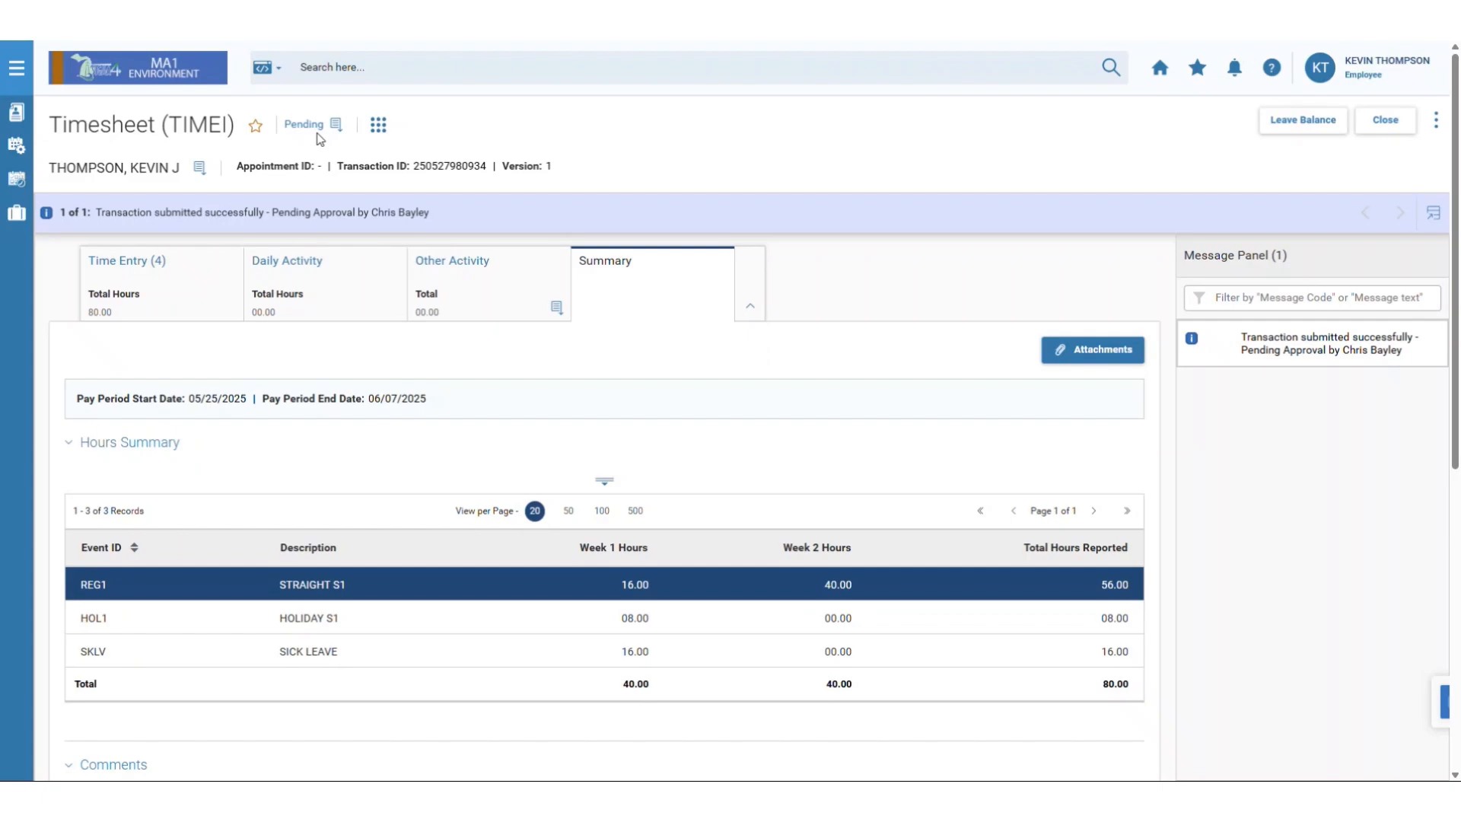
pyautogui.click(1443, 128)
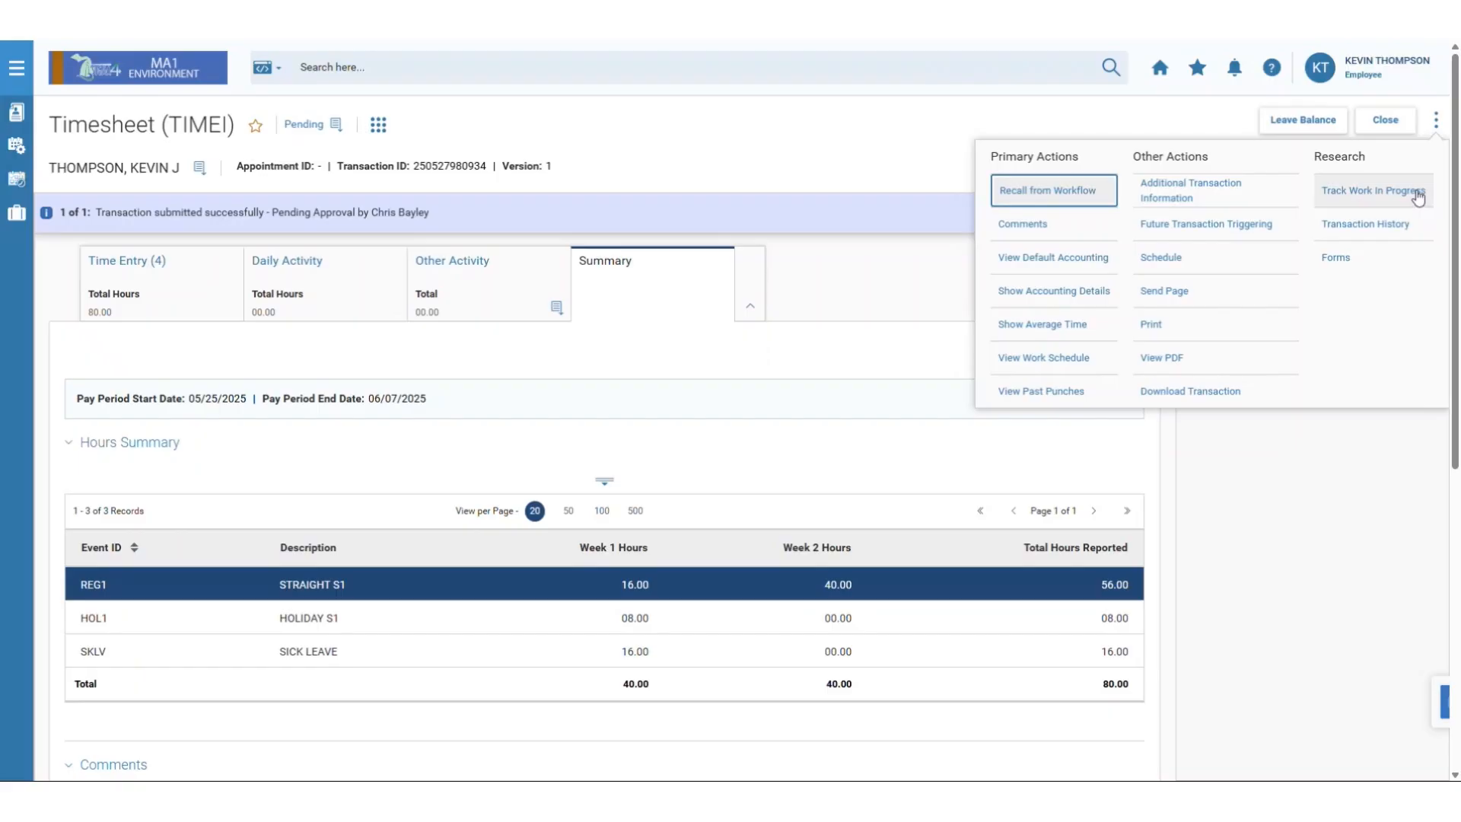
pyautogui.click(761, 181)
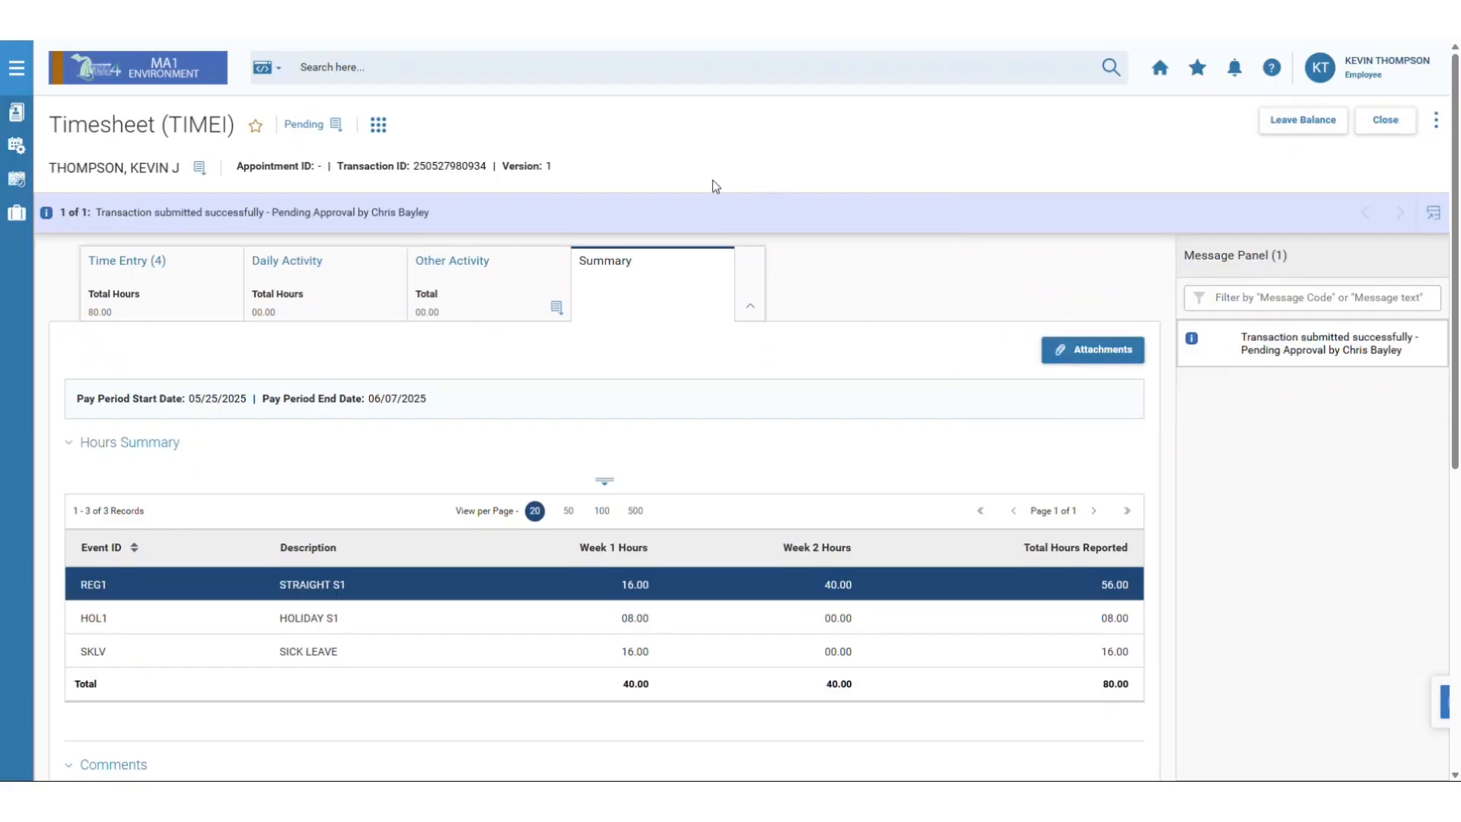
pyautogui.click(305, 125)
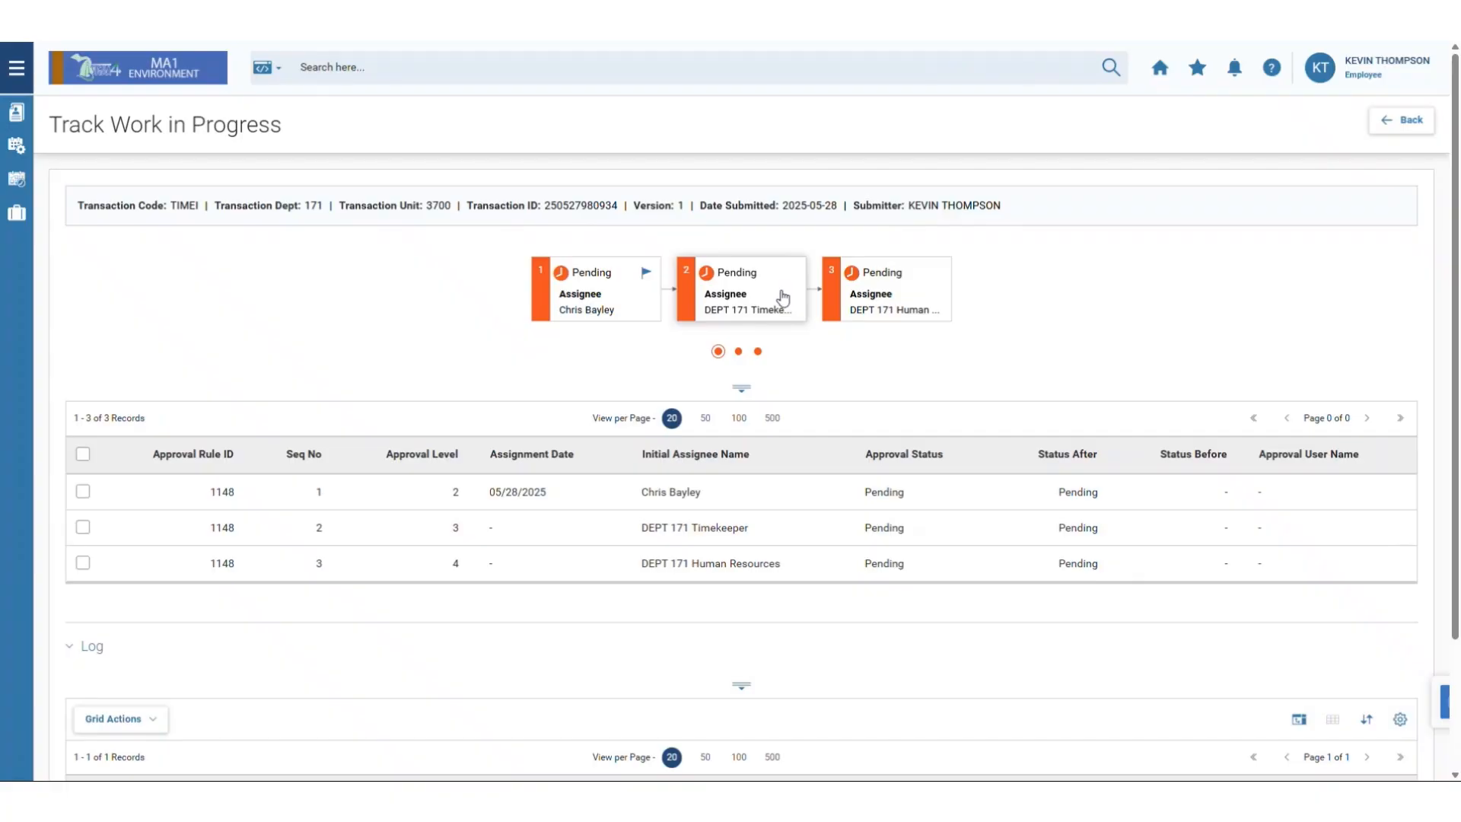
pyautogui.click(1399, 120)
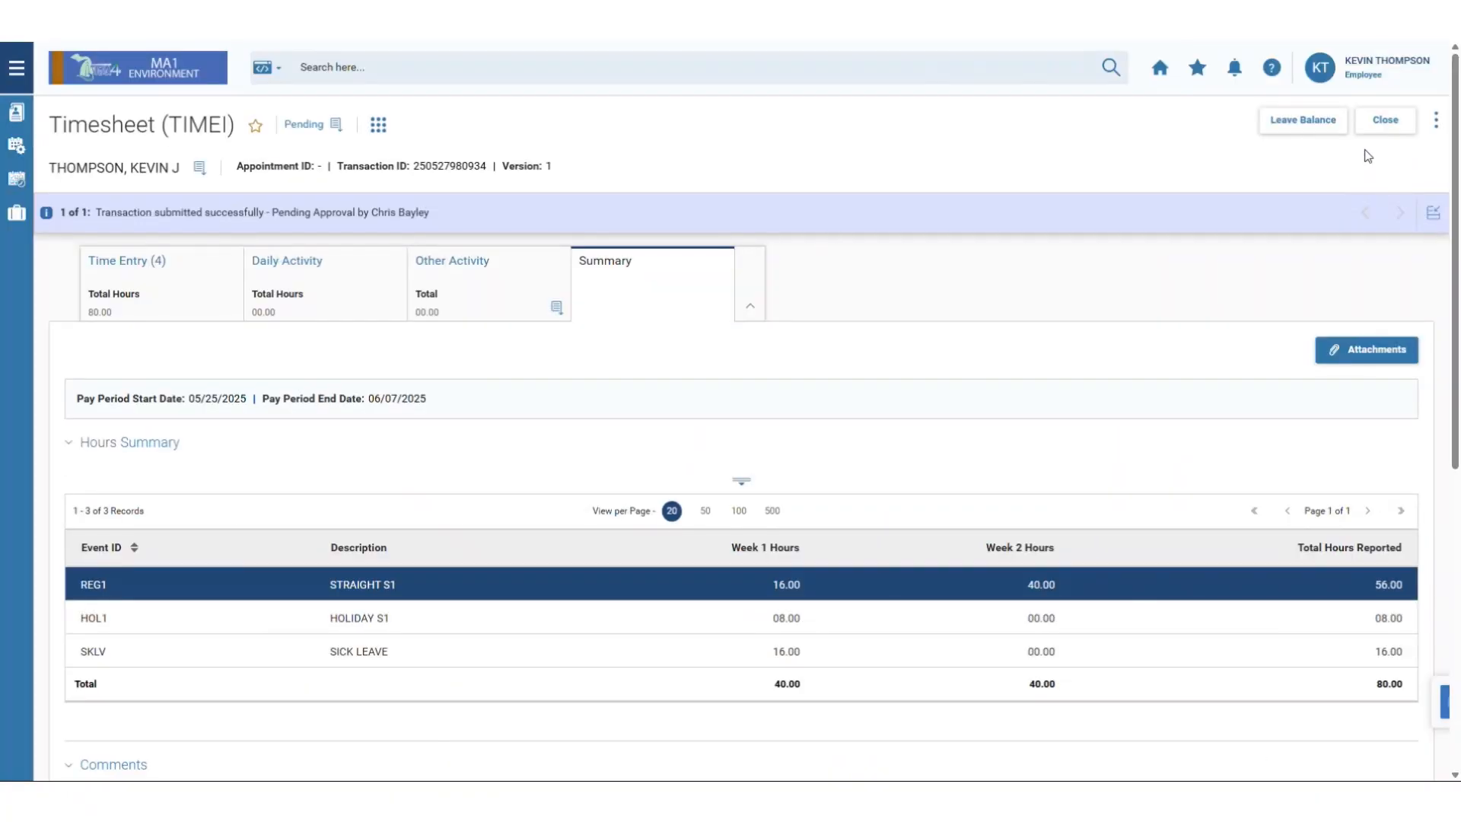
# Open and close the timesheet actions menu, then return to the Home dashboard.
pyautogui.click(1440, 126)
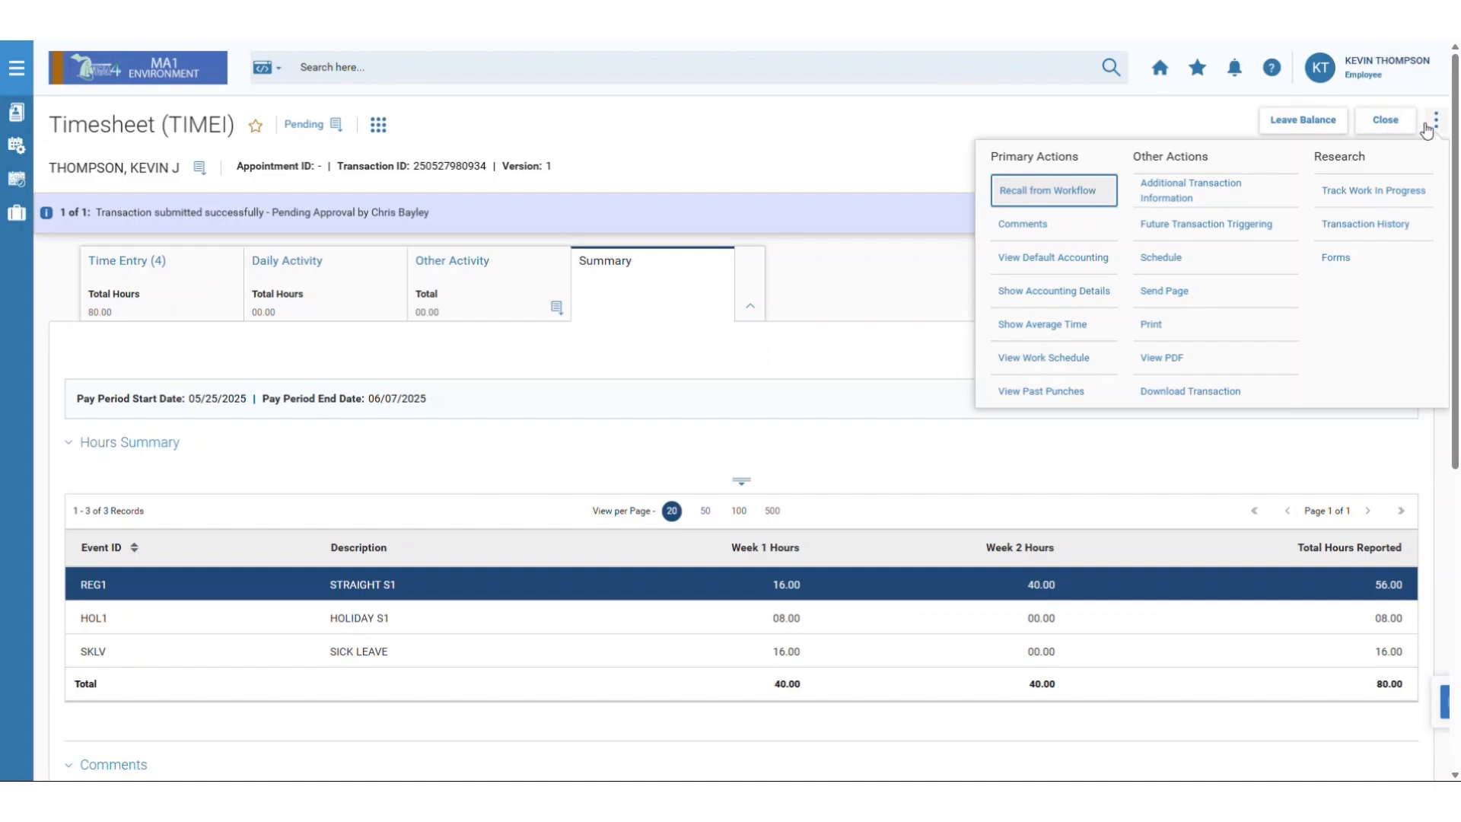
pyautogui.click(1062, 128)
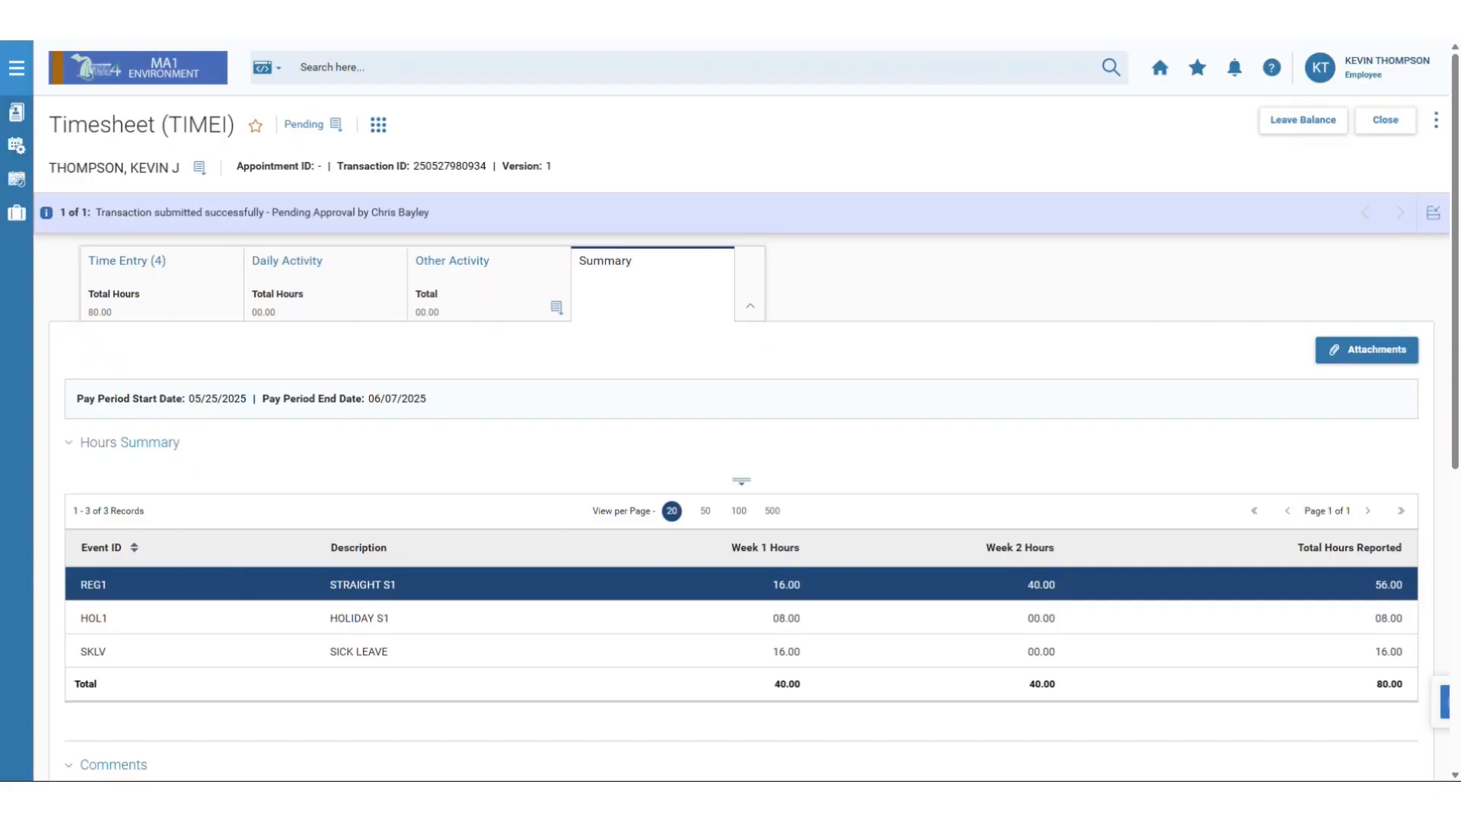
pyautogui.click(1160, 66)
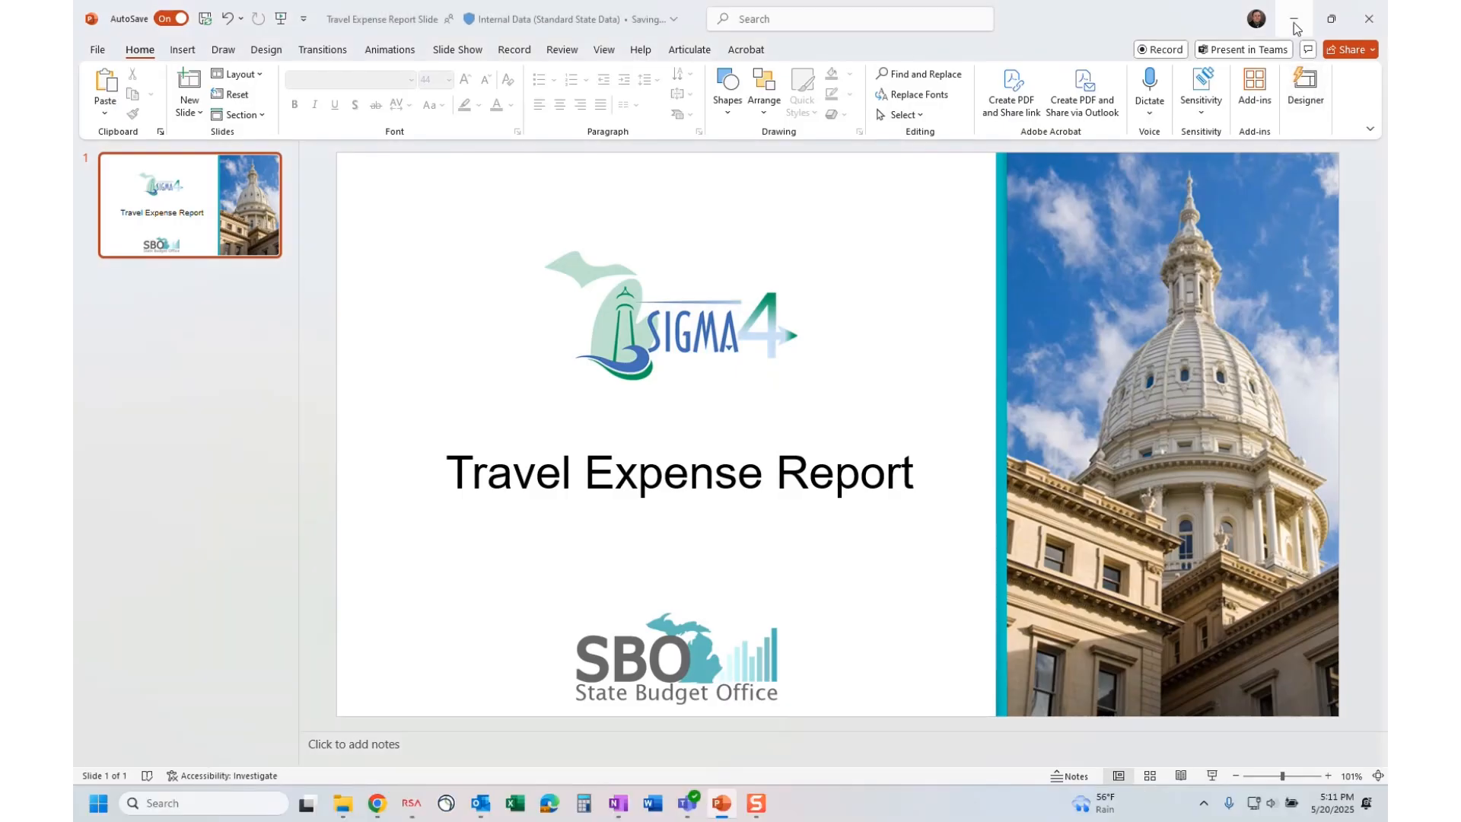
# In Travel and Expense, open the Expense Reports list and create a new expense report.
pyautogui.click(1293, 14)
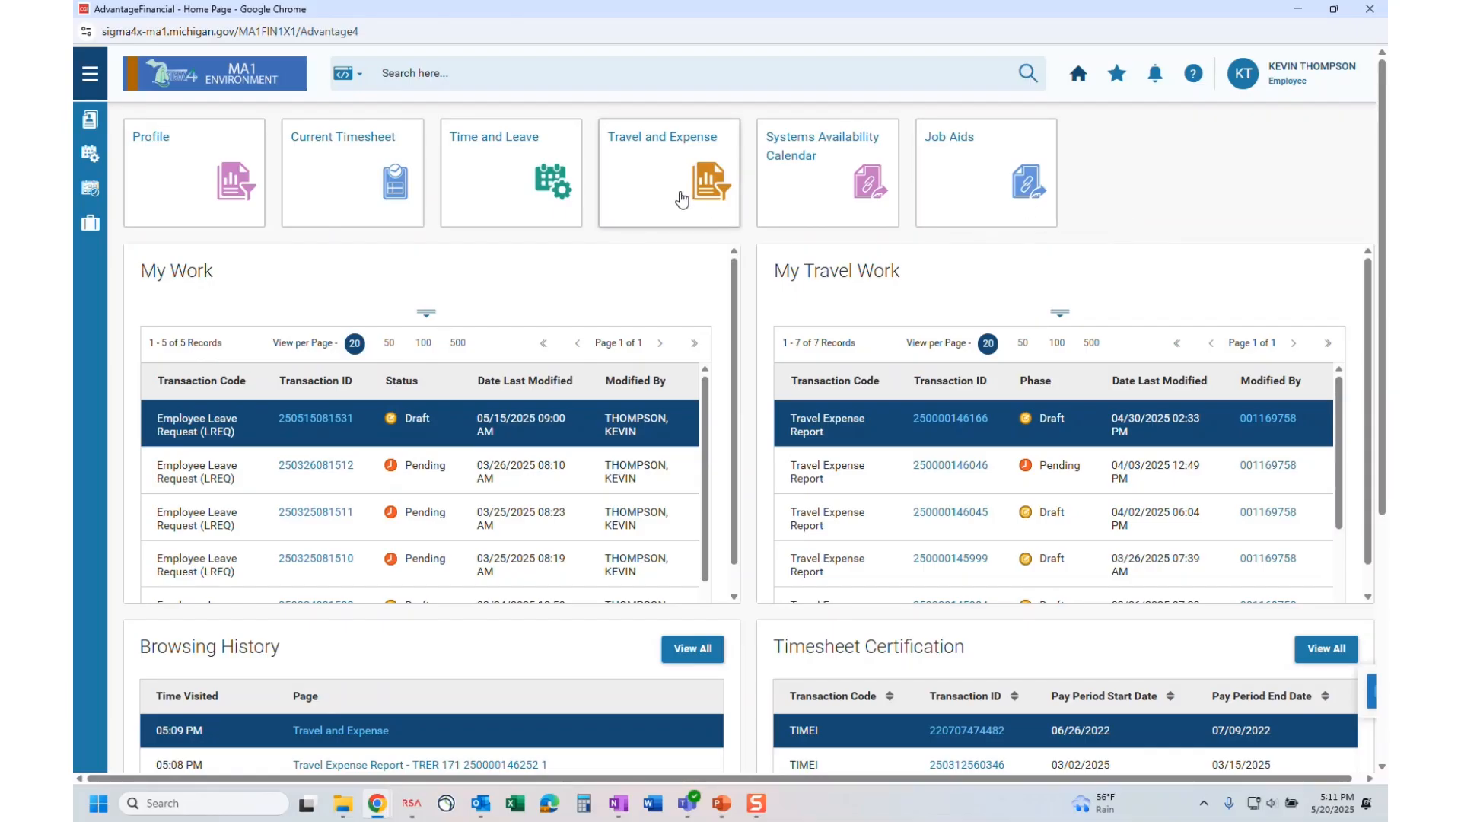
pyautogui.click(681, 200)
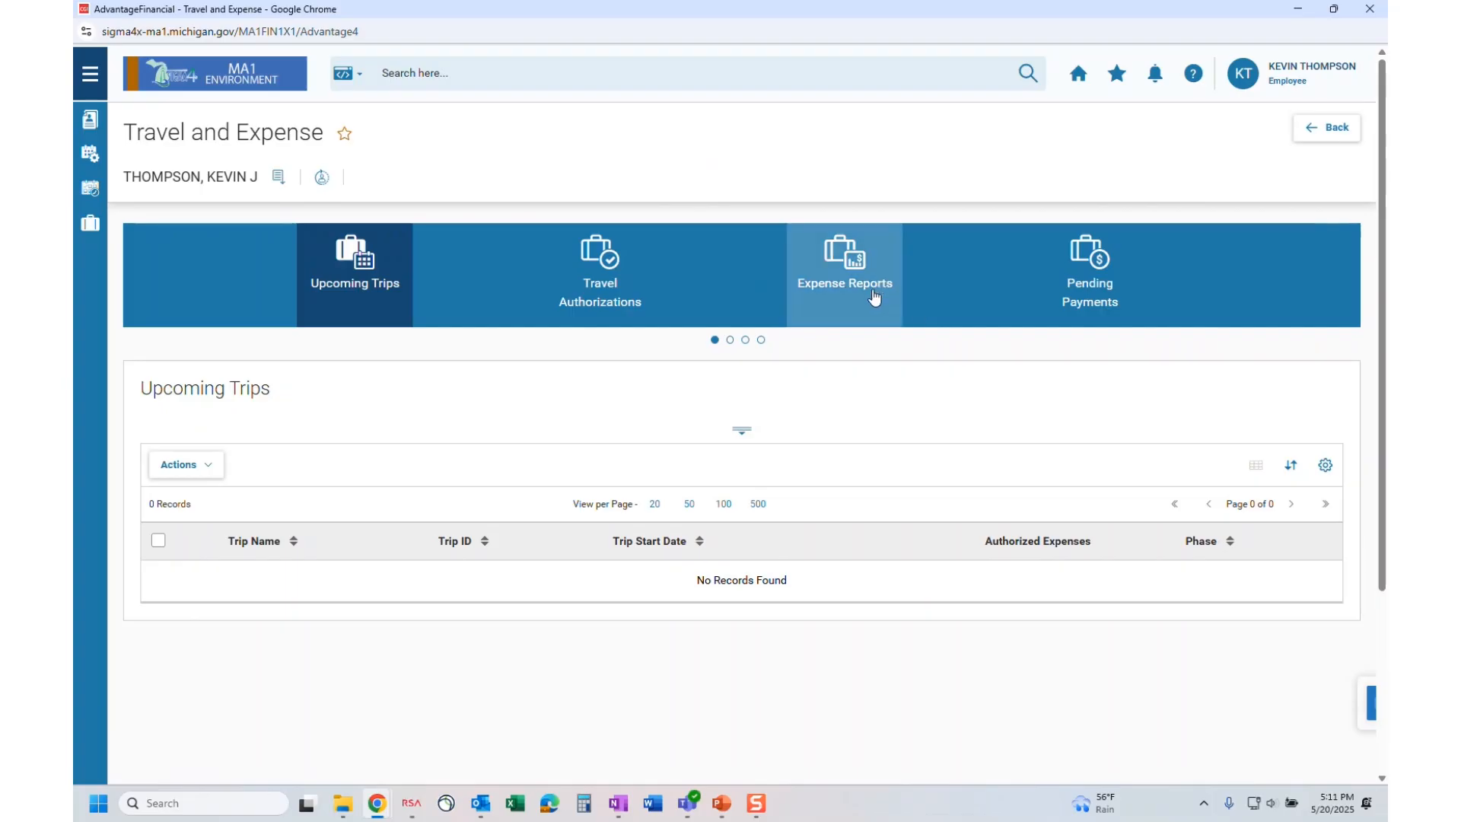
pyautogui.click(870, 306)
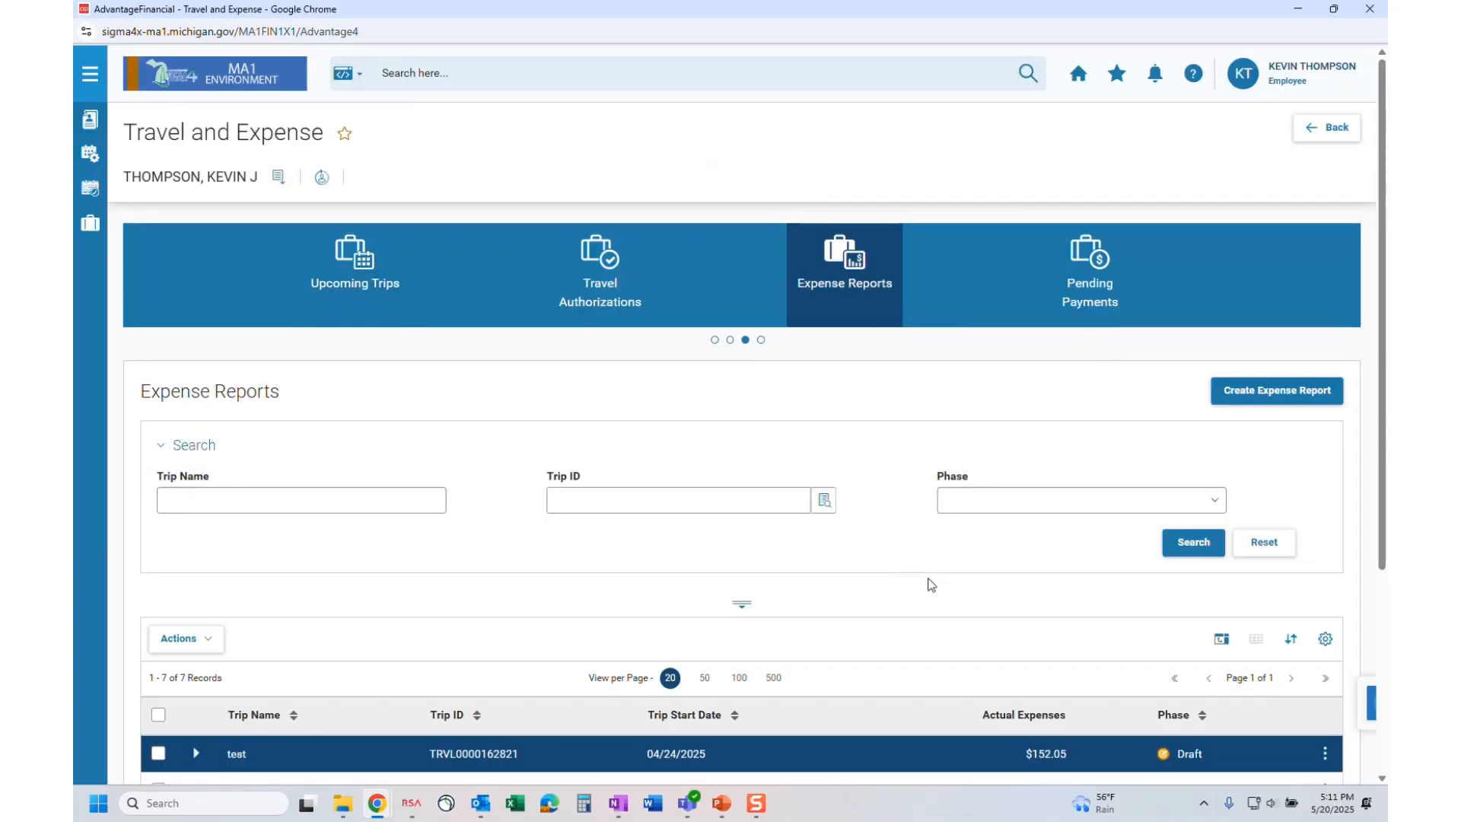
pyautogui.scroll(-2, 927, 580)
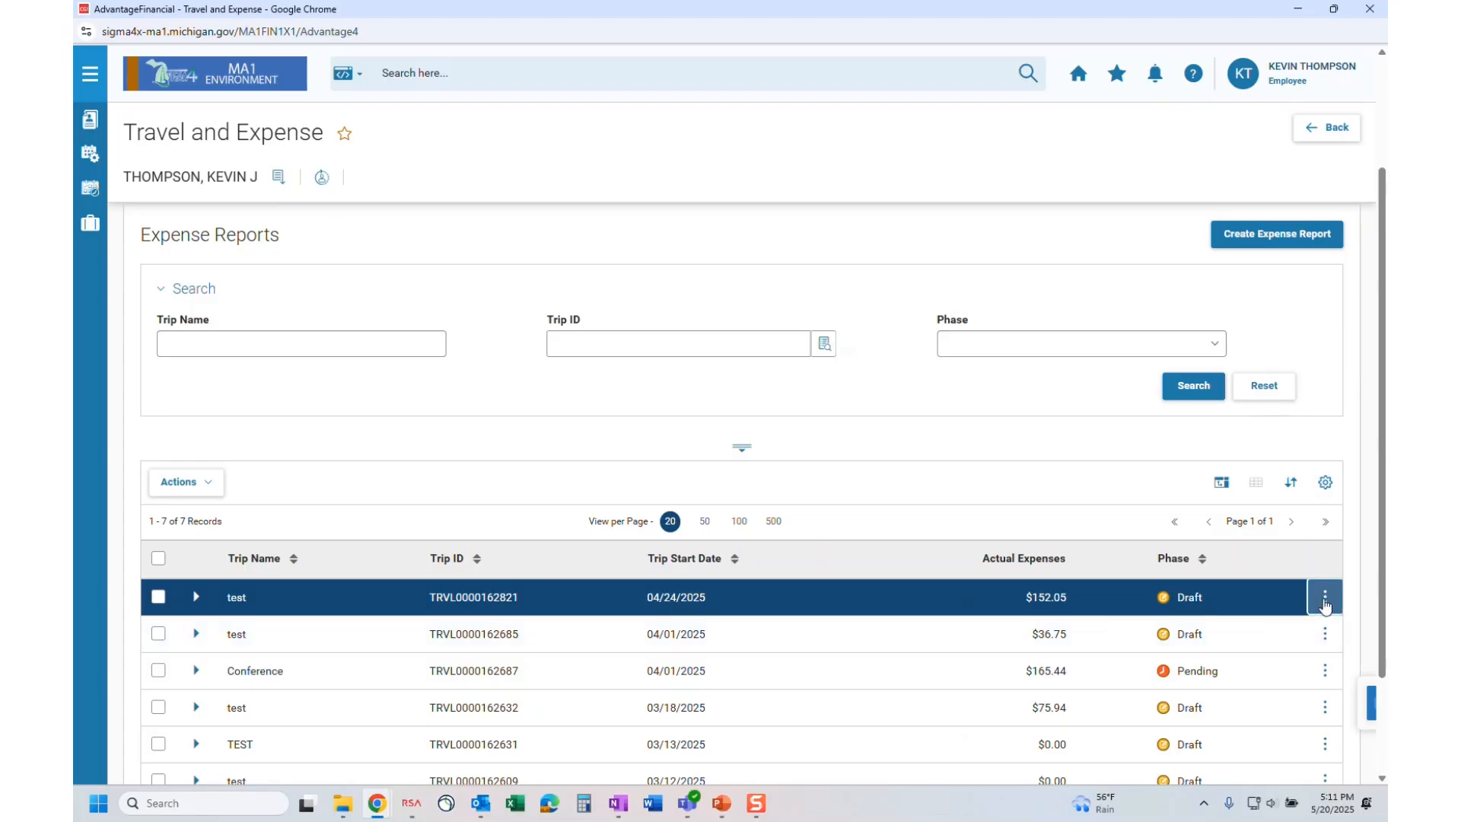
pyautogui.click(1324, 604)
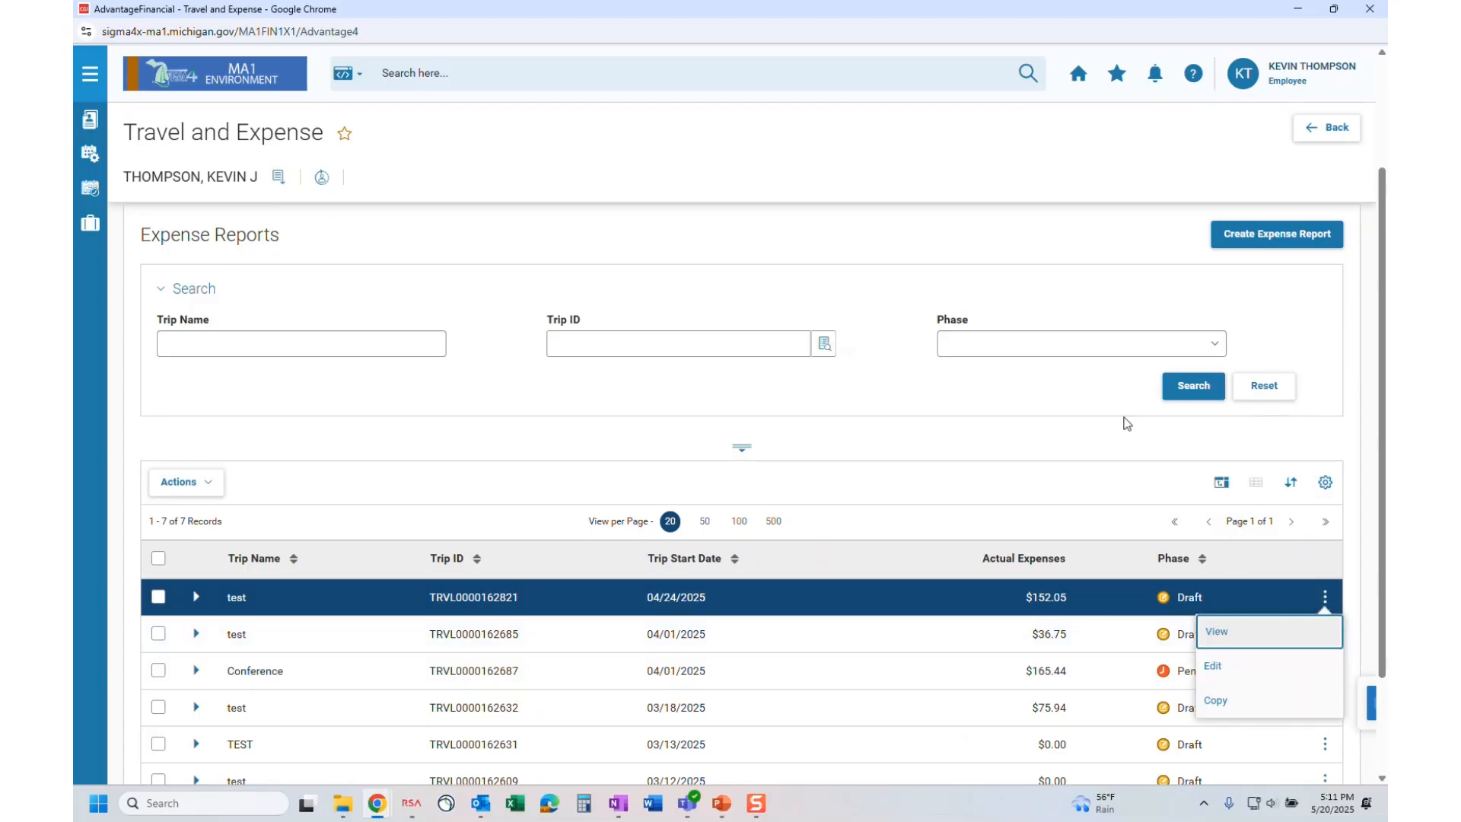
pyautogui.click(1117, 414)
pyautogui.click(1290, 236)
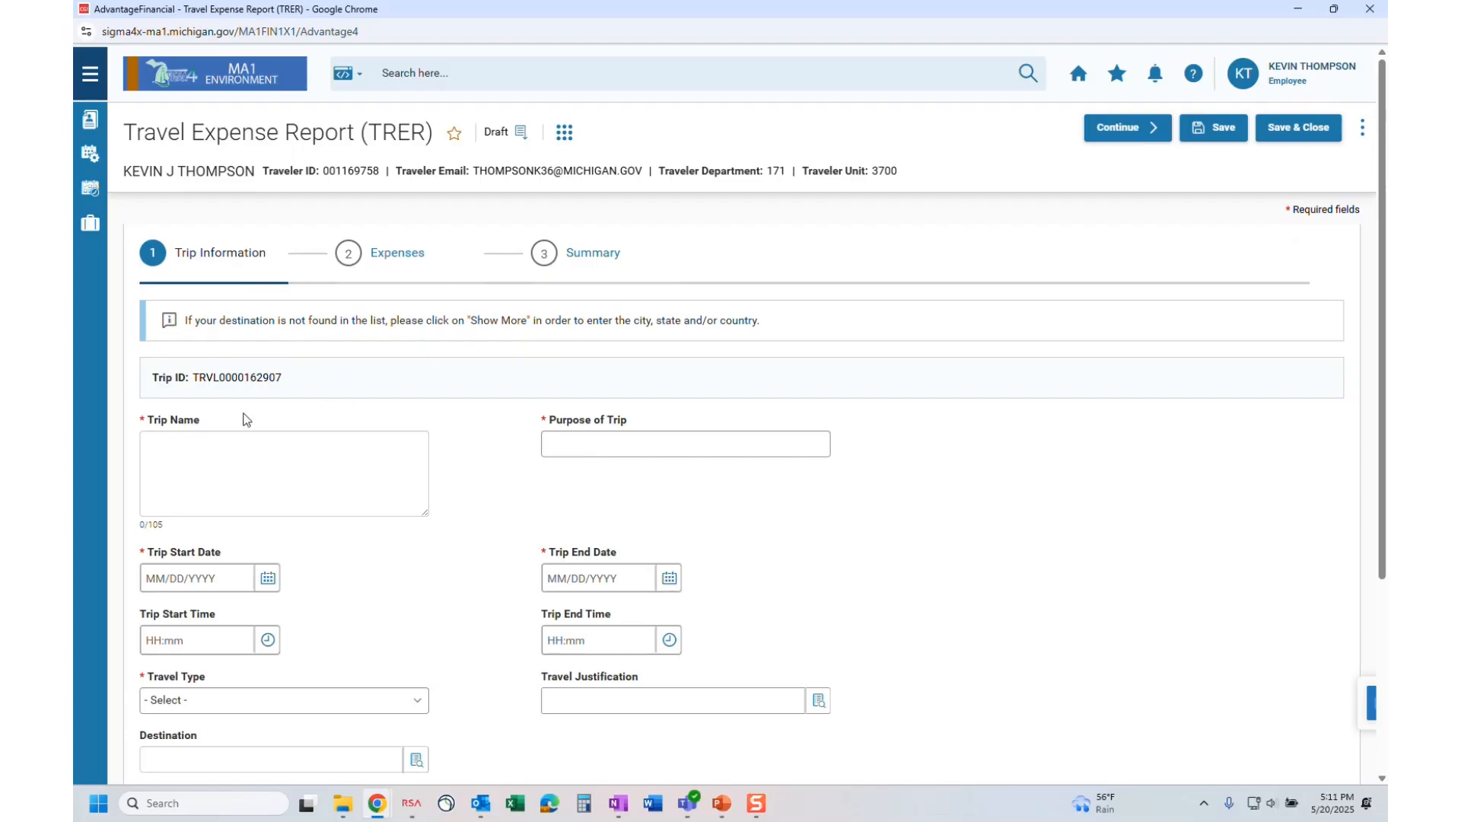
# Enter trip name 'Conference' and purpose of trip 'Training'.
pyautogui.click(229, 459)
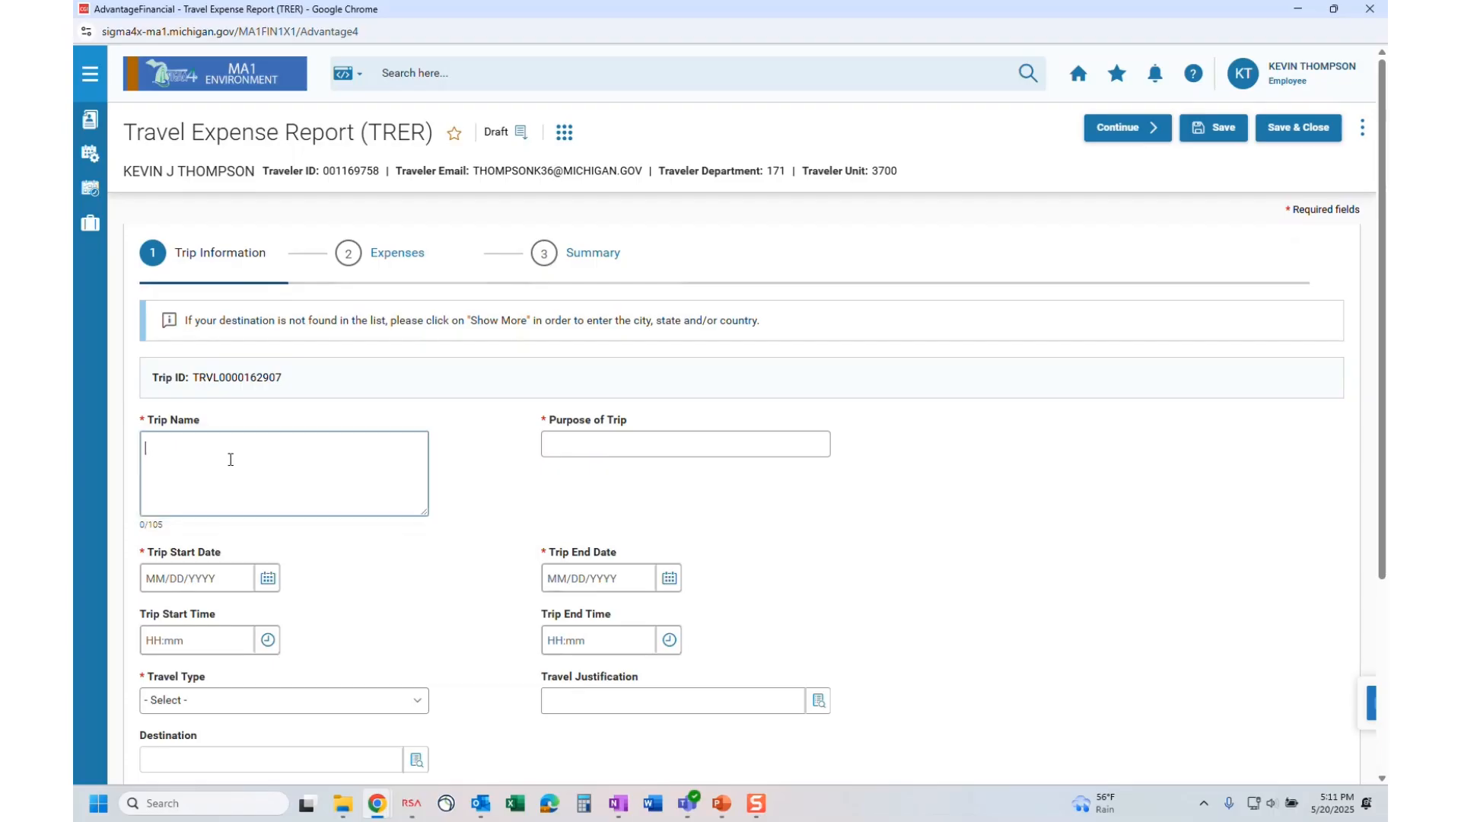
pyautogui.write('Conference')
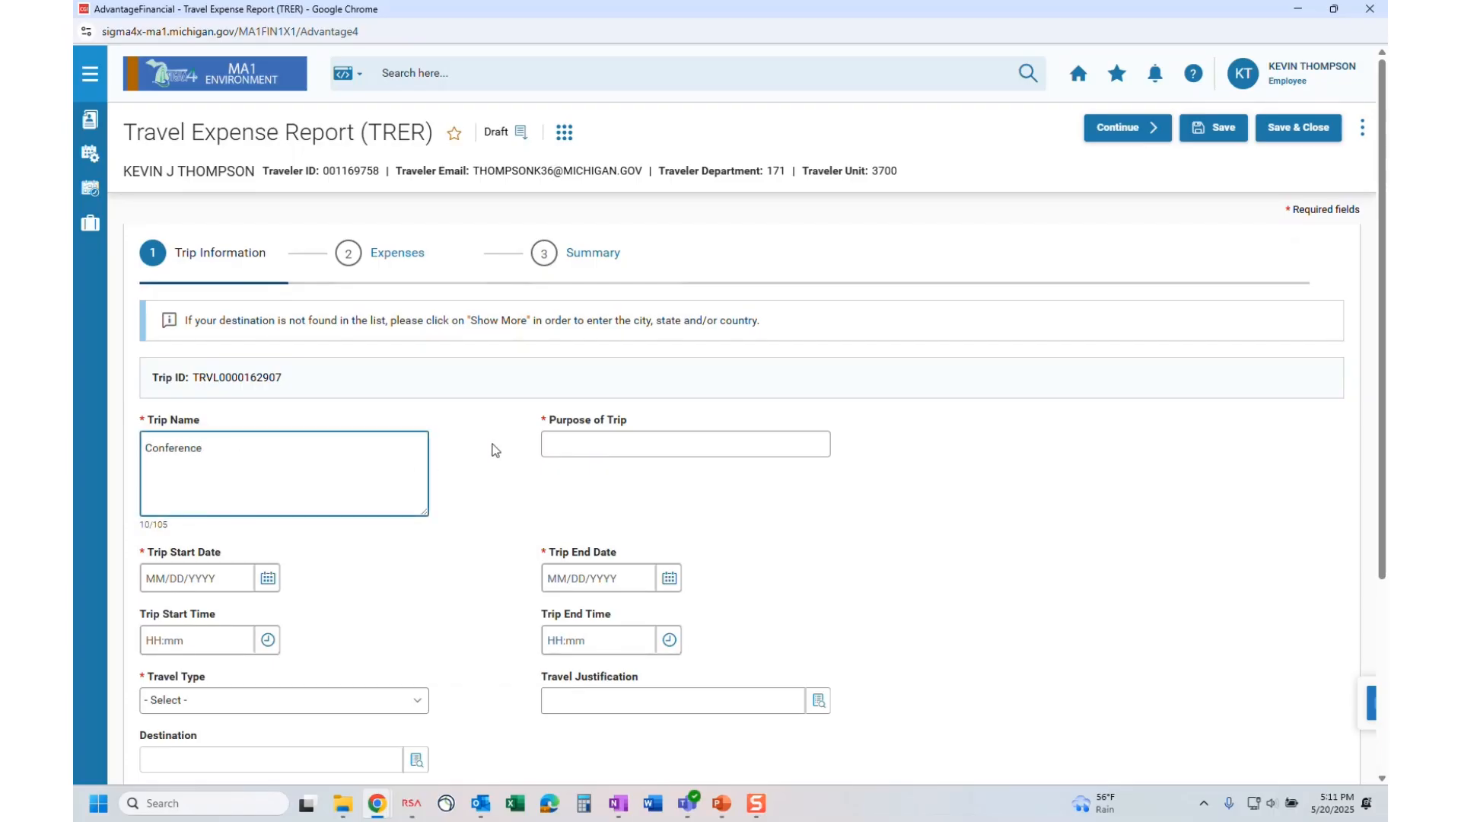
pyautogui.click(615, 449)
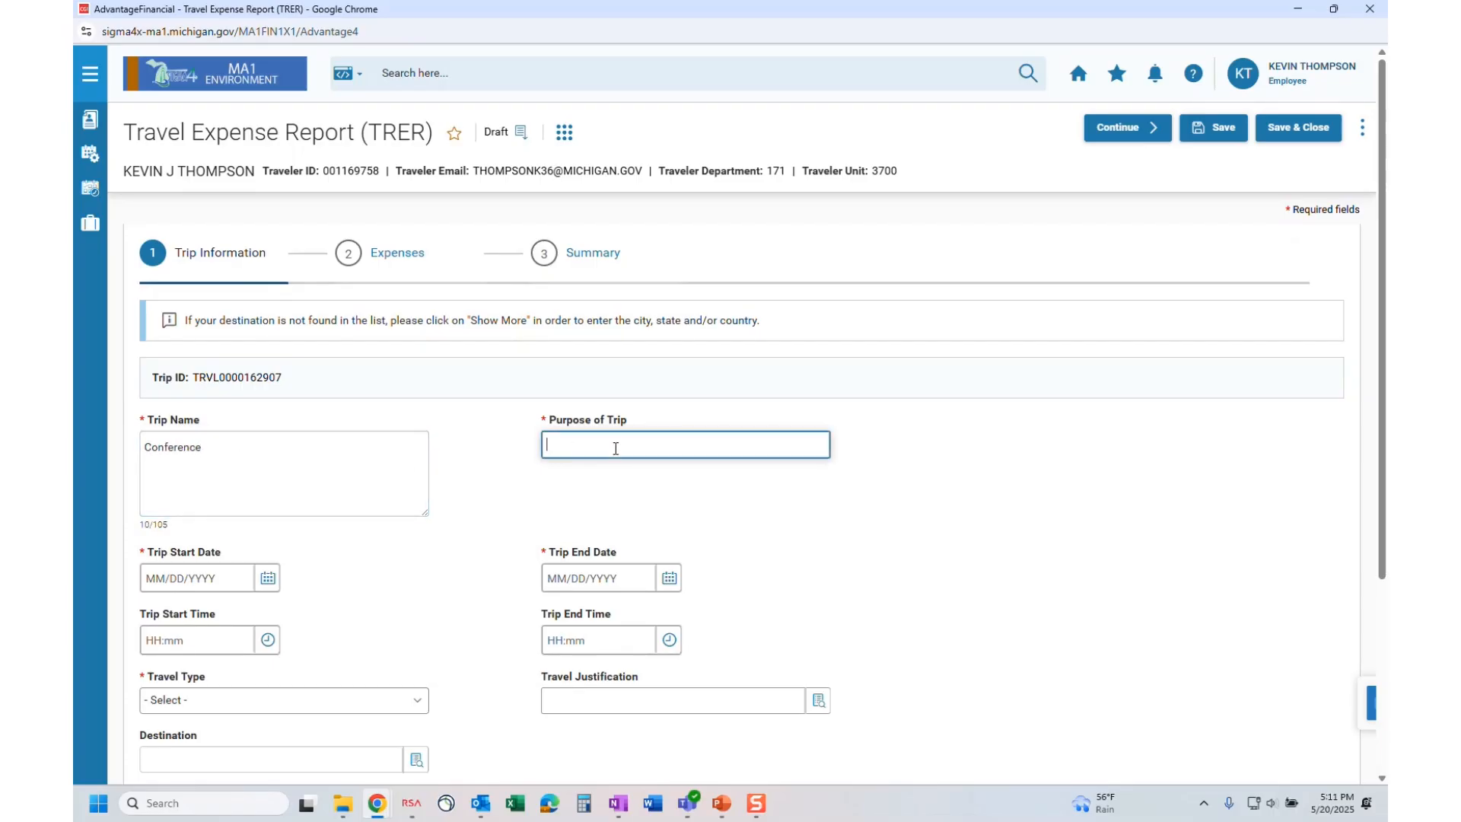
pyautogui.write('Training')
# Set trip start and end dates to 05/13/2025 and travel type to In-State.
pyautogui.click(268, 580)
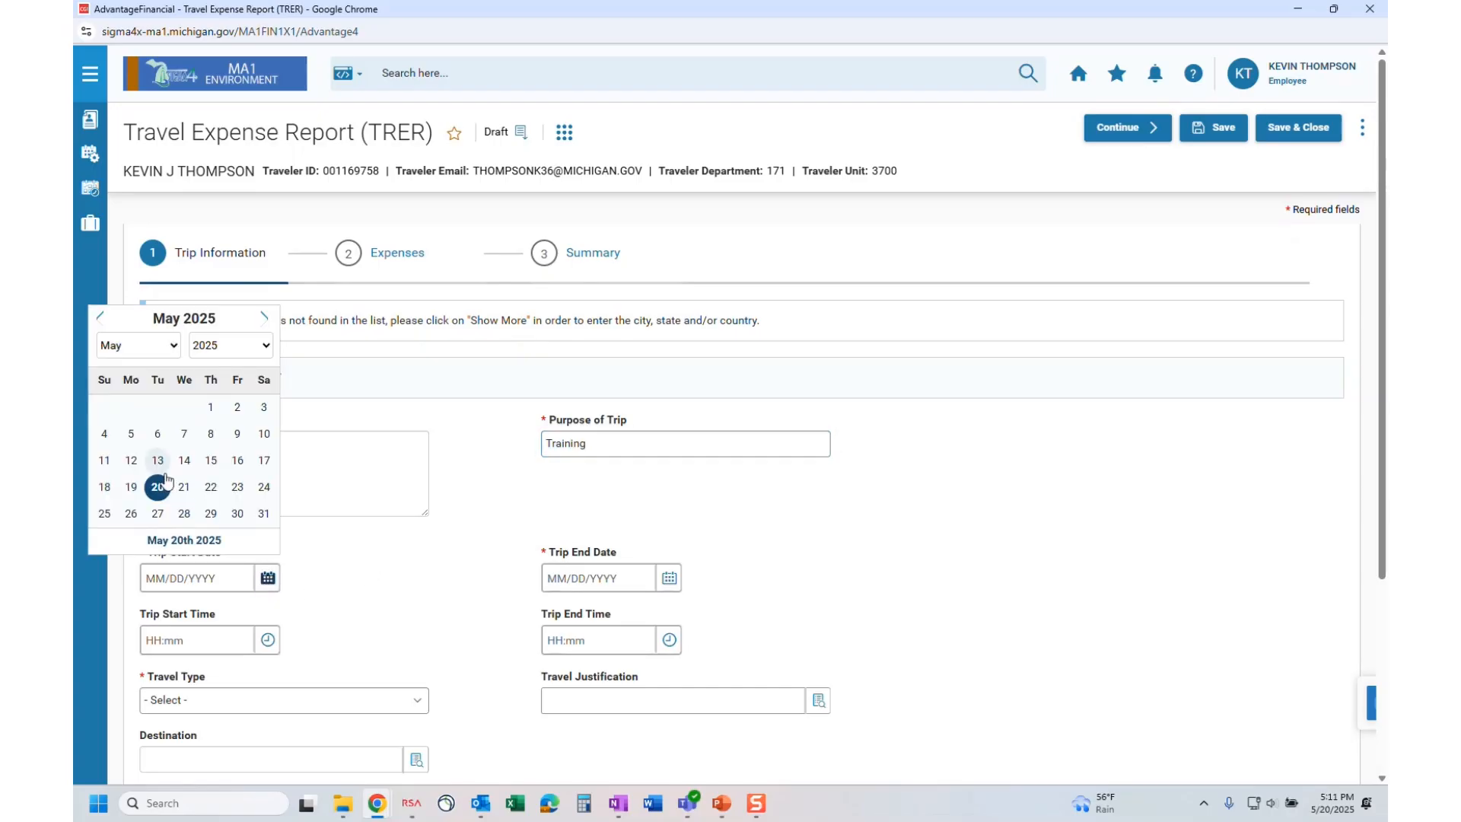
pyautogui.click(157, 459)
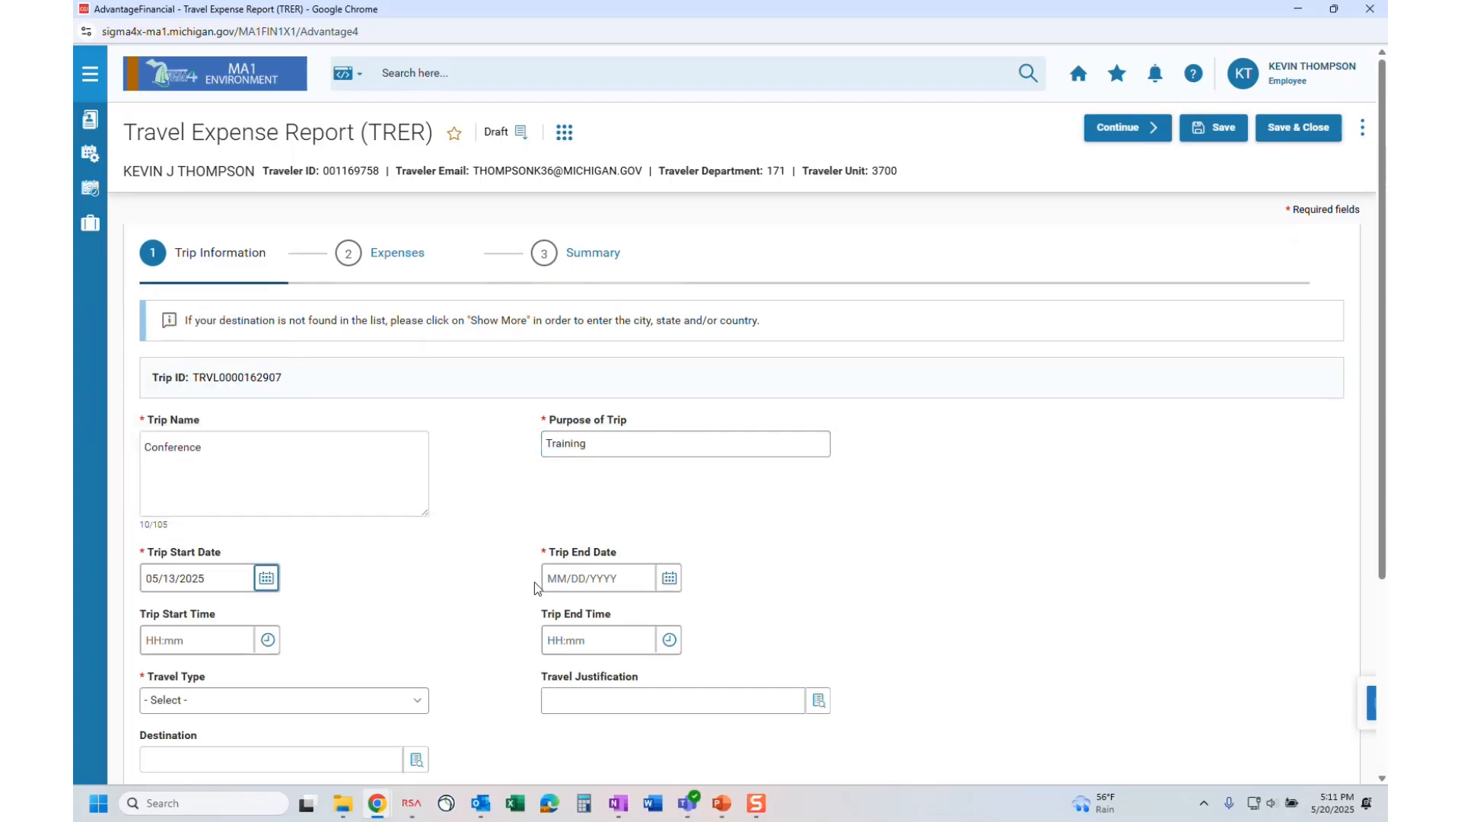
pyautogui.click(668, 580)
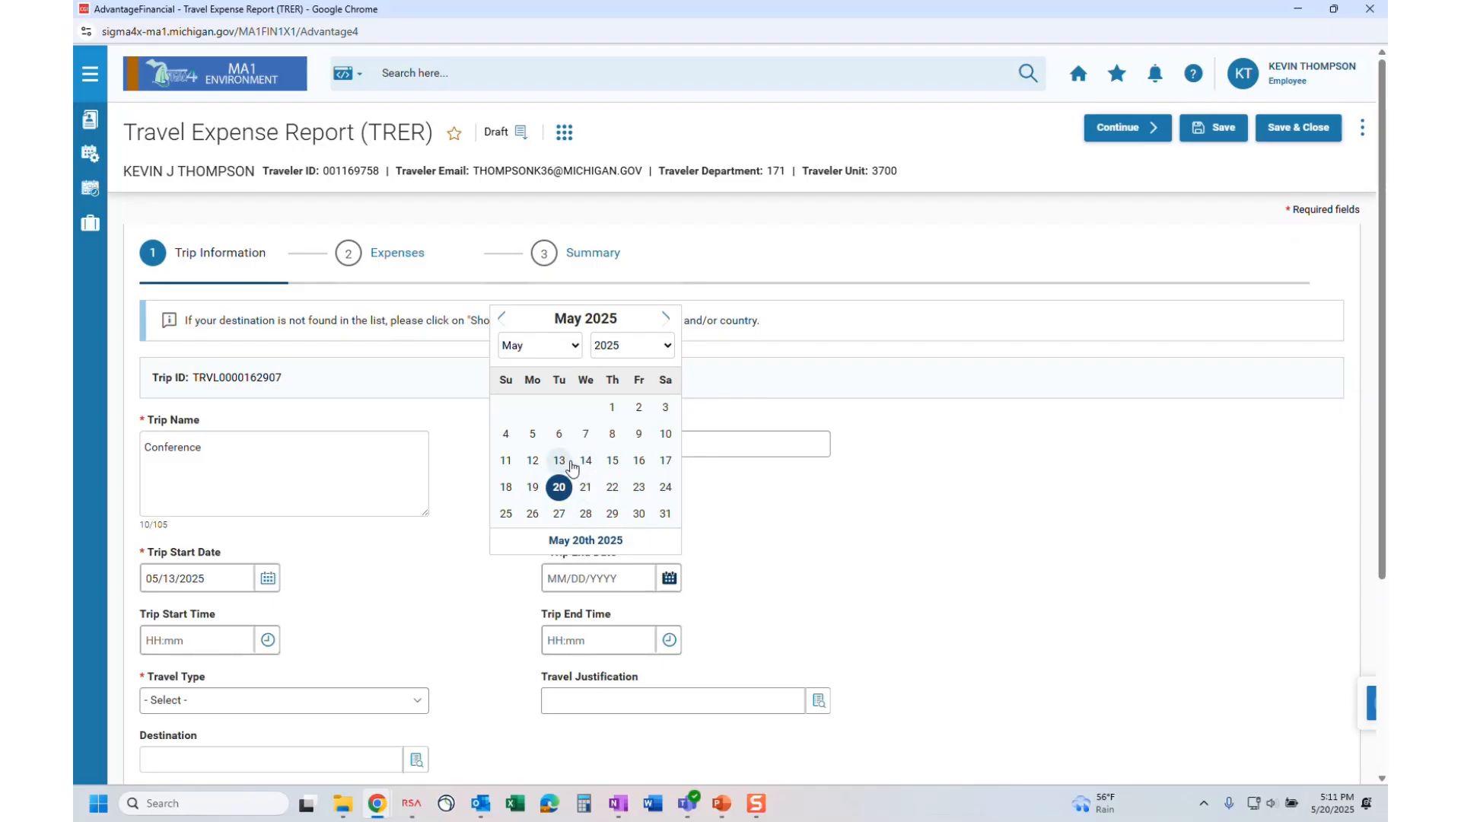
pyautogui.click(560, 461)
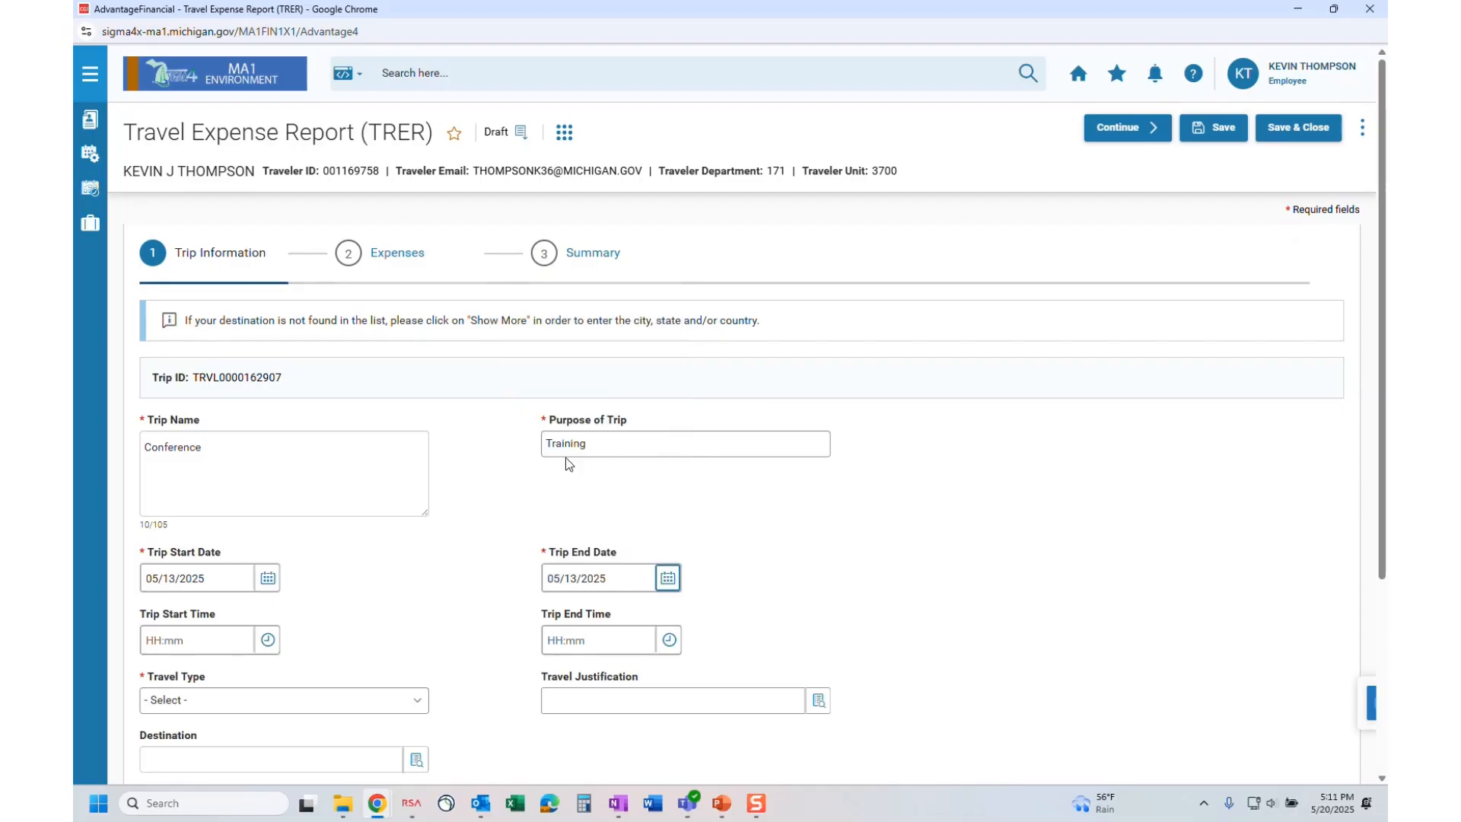
pyautogui.click(361, 706)
pyautogui.click(303, 605)
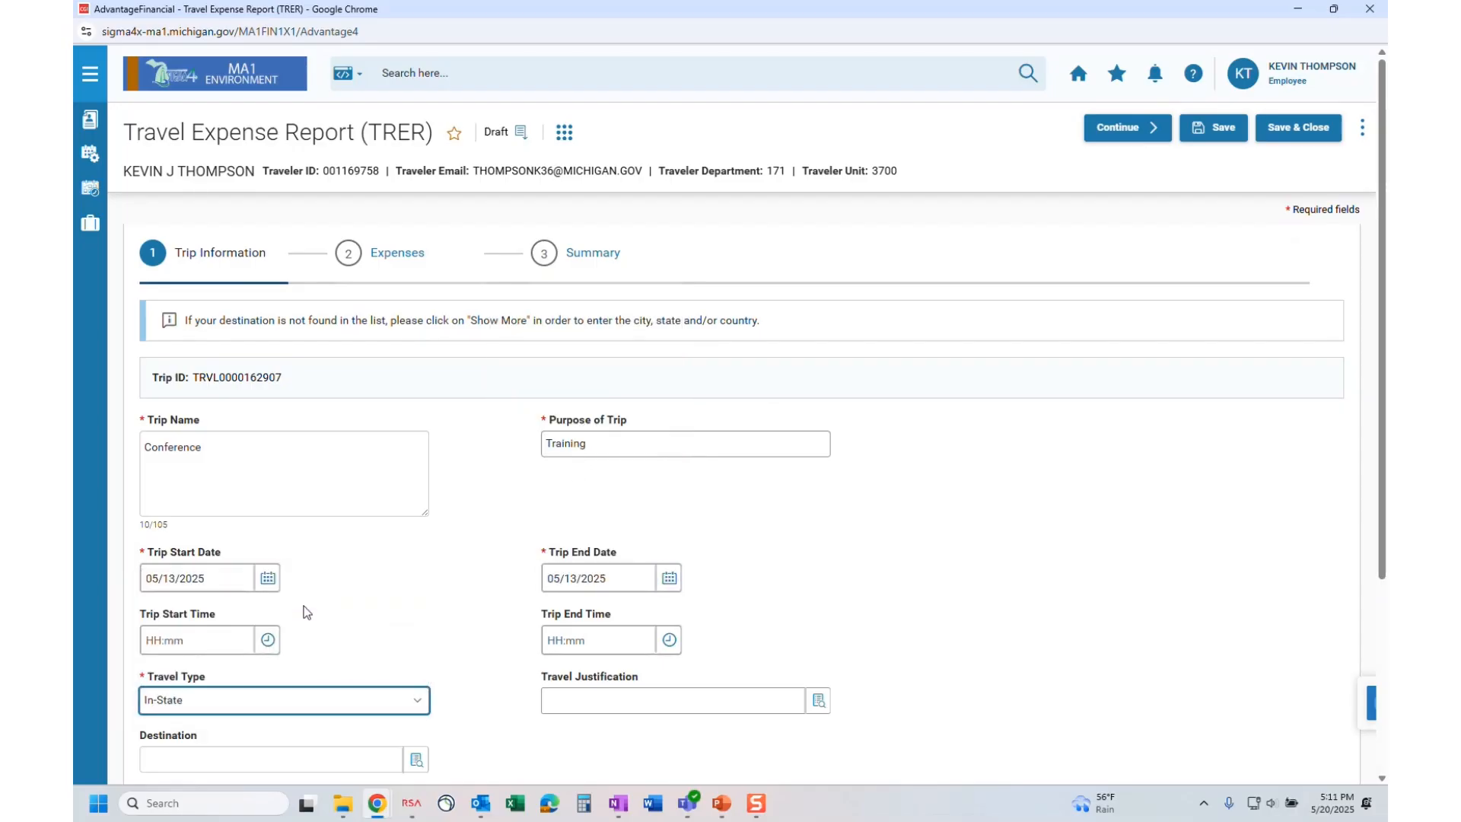
pyautogui.scroll(-2, 378, 601)
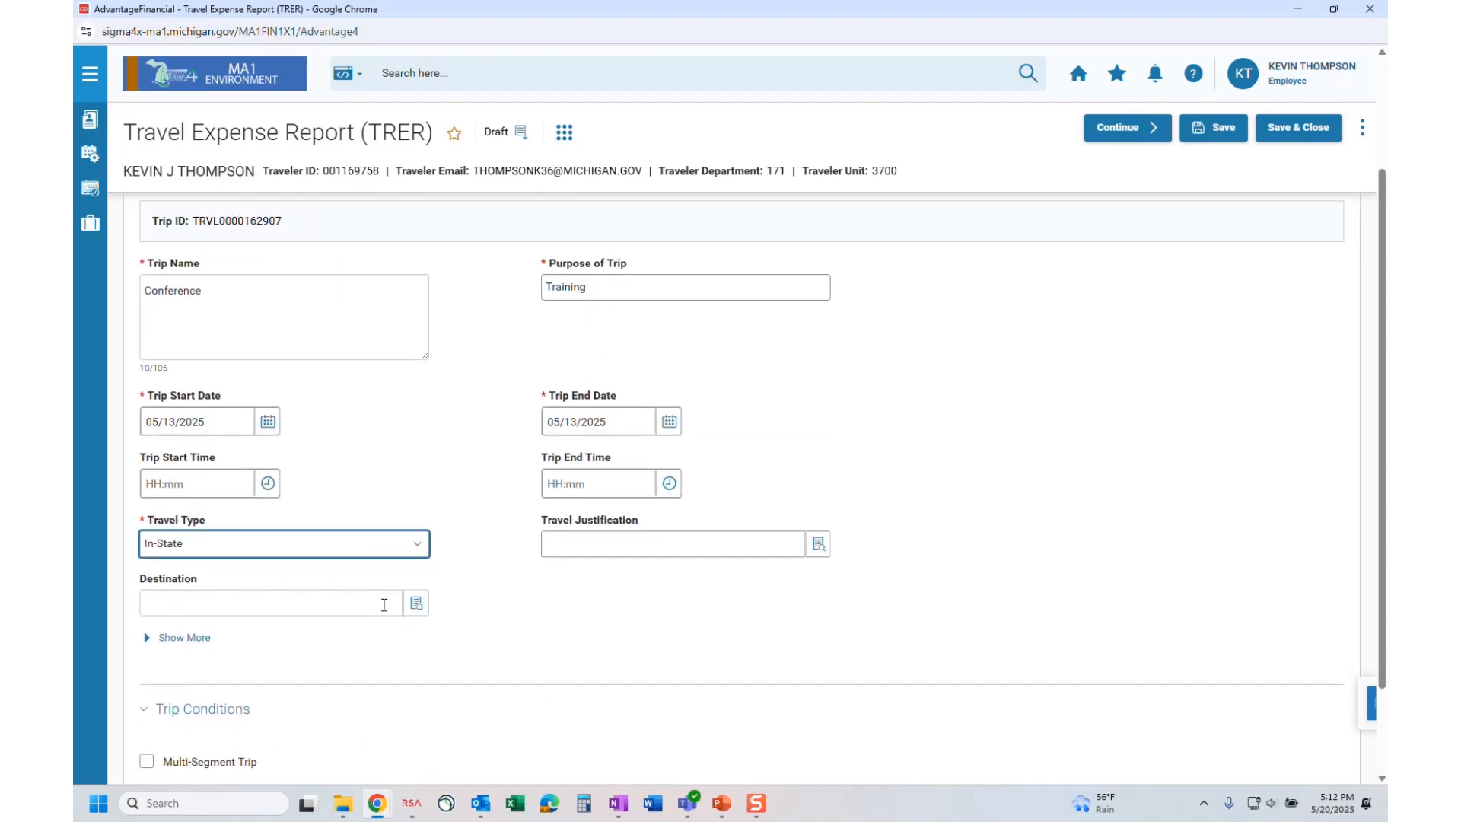
pyautogui.scroll(-1, 471, 524)
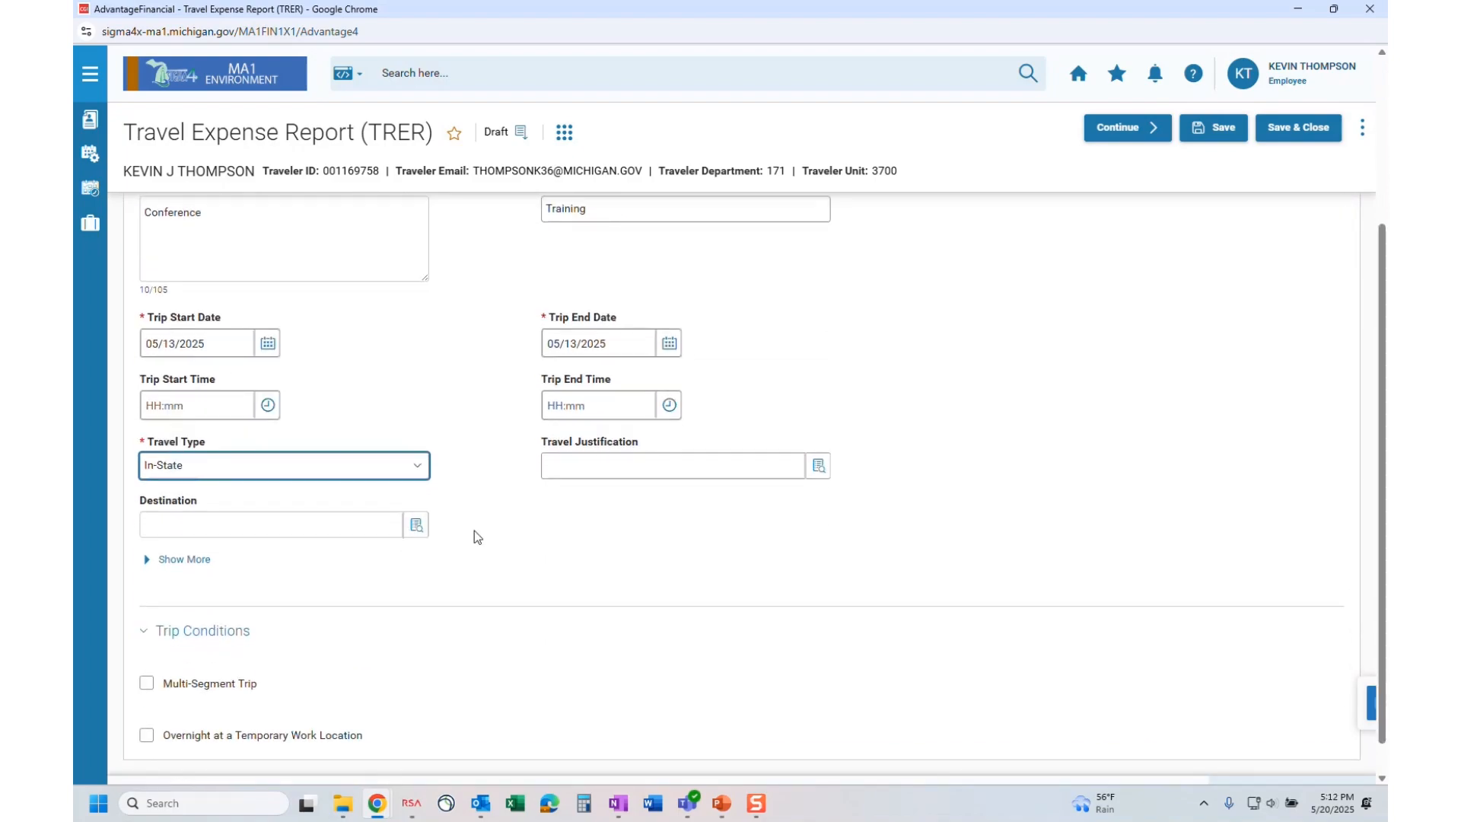
pyautogui.scroll(1, 495, 569)
pyautogui.scroll(1, 491, 569)
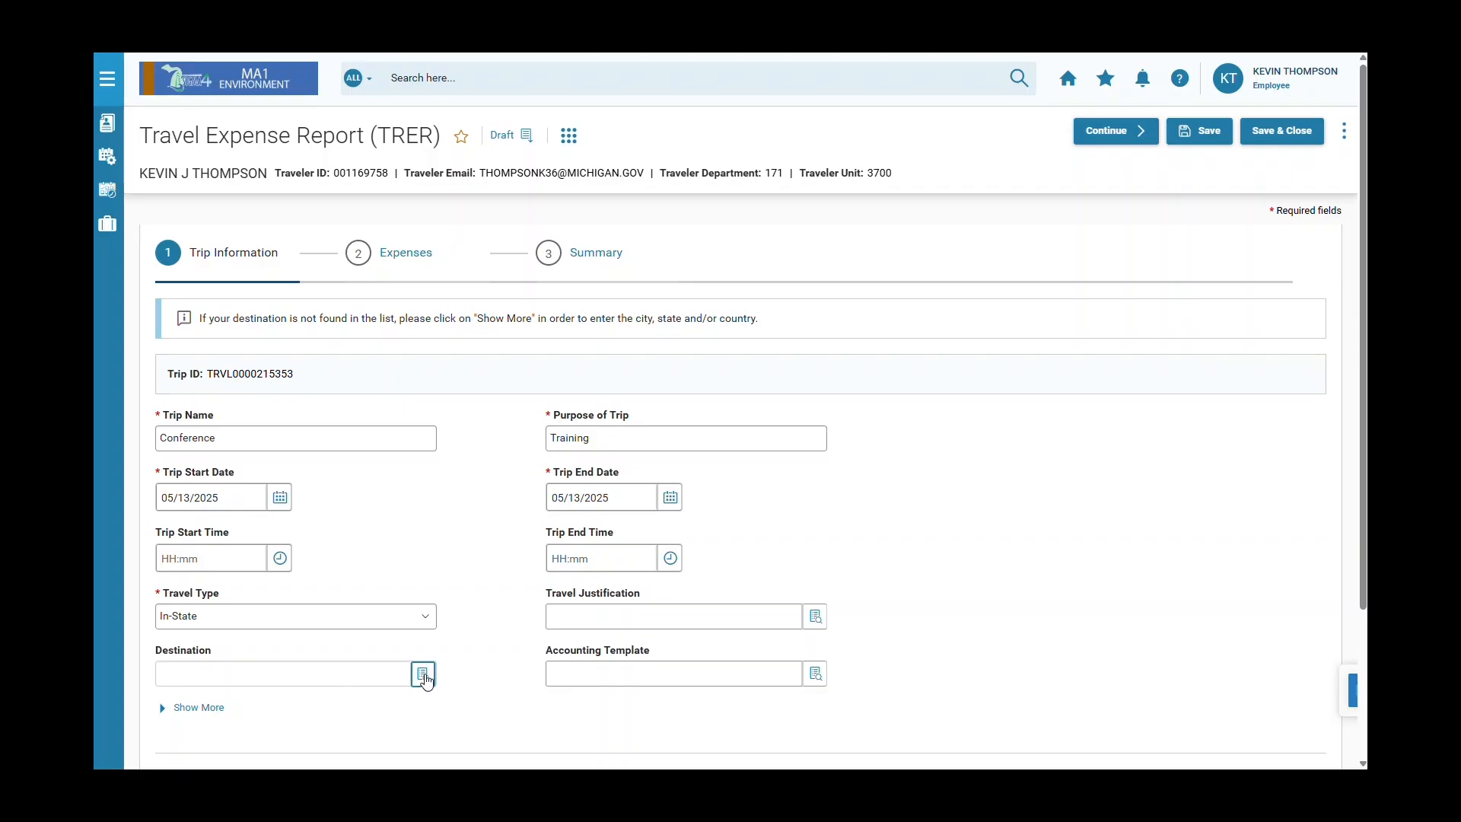
# Search destinations for city *GAYL*, favourite Gaylord, MI, and close the search without selecting it.
pyautogui.click(424, 674)
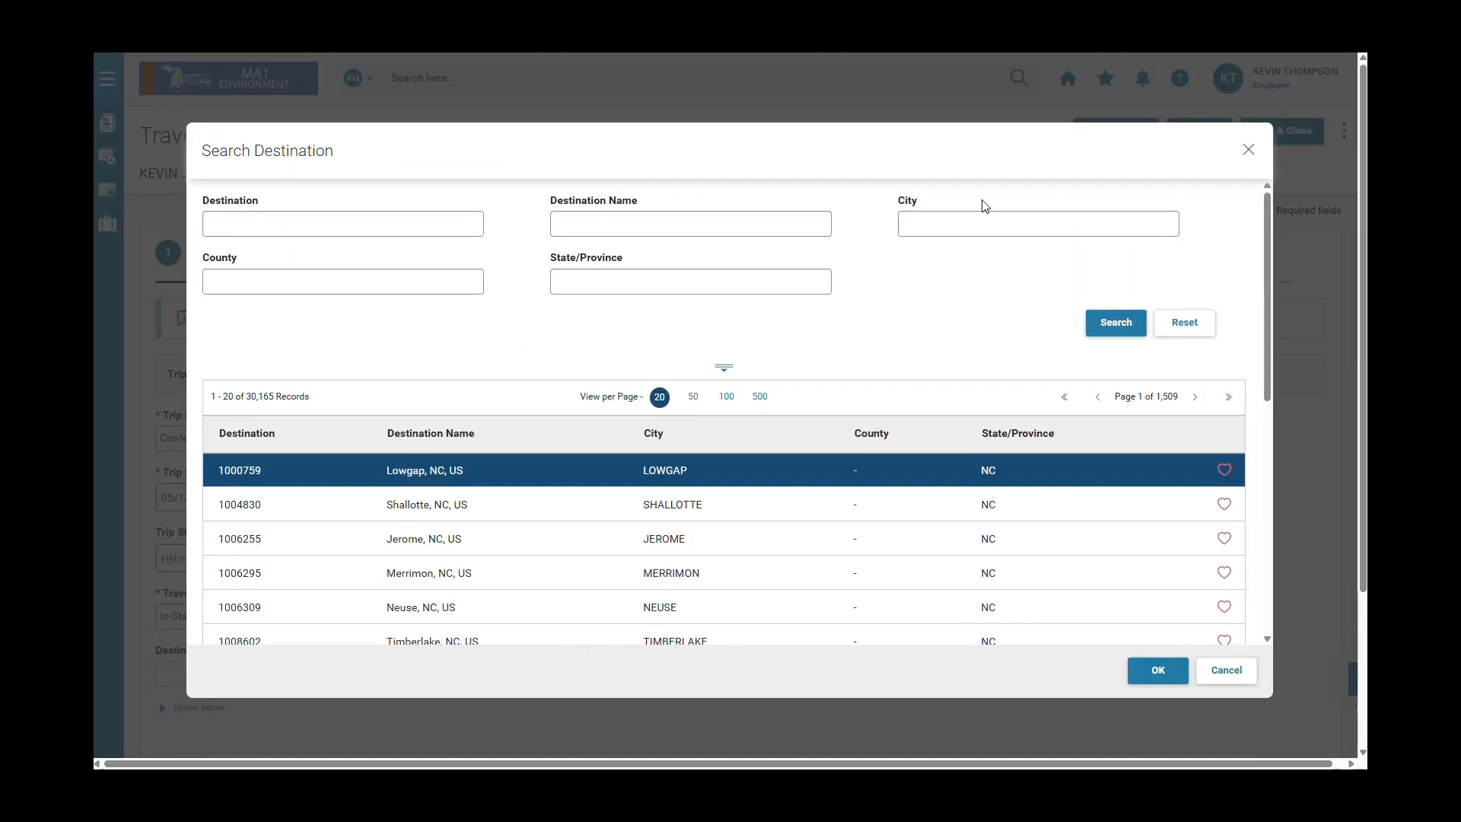
pyautogui.click(983, 218)
pyautogui.write('*')
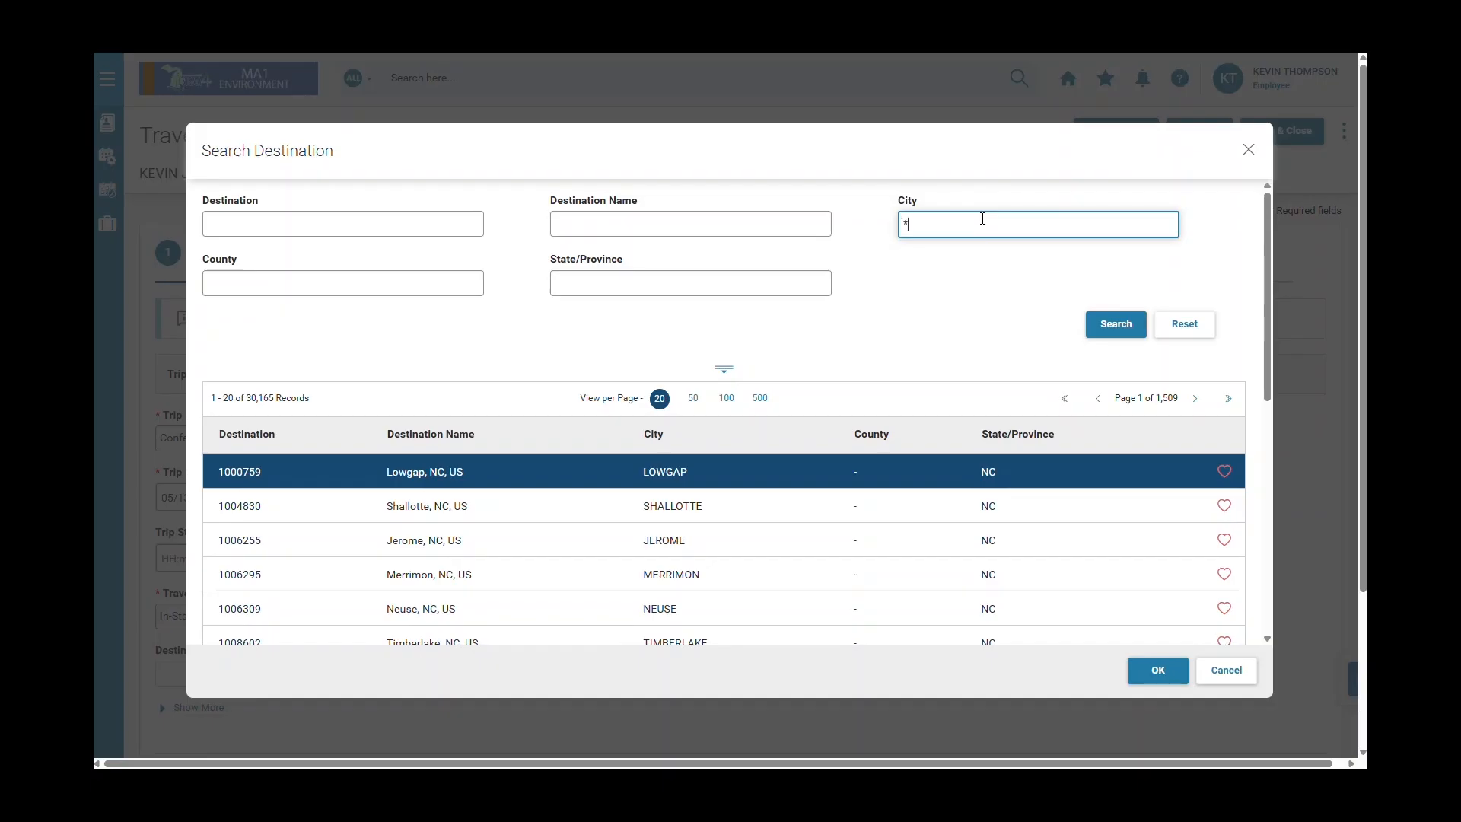
pyautogui.write('GAYL*')
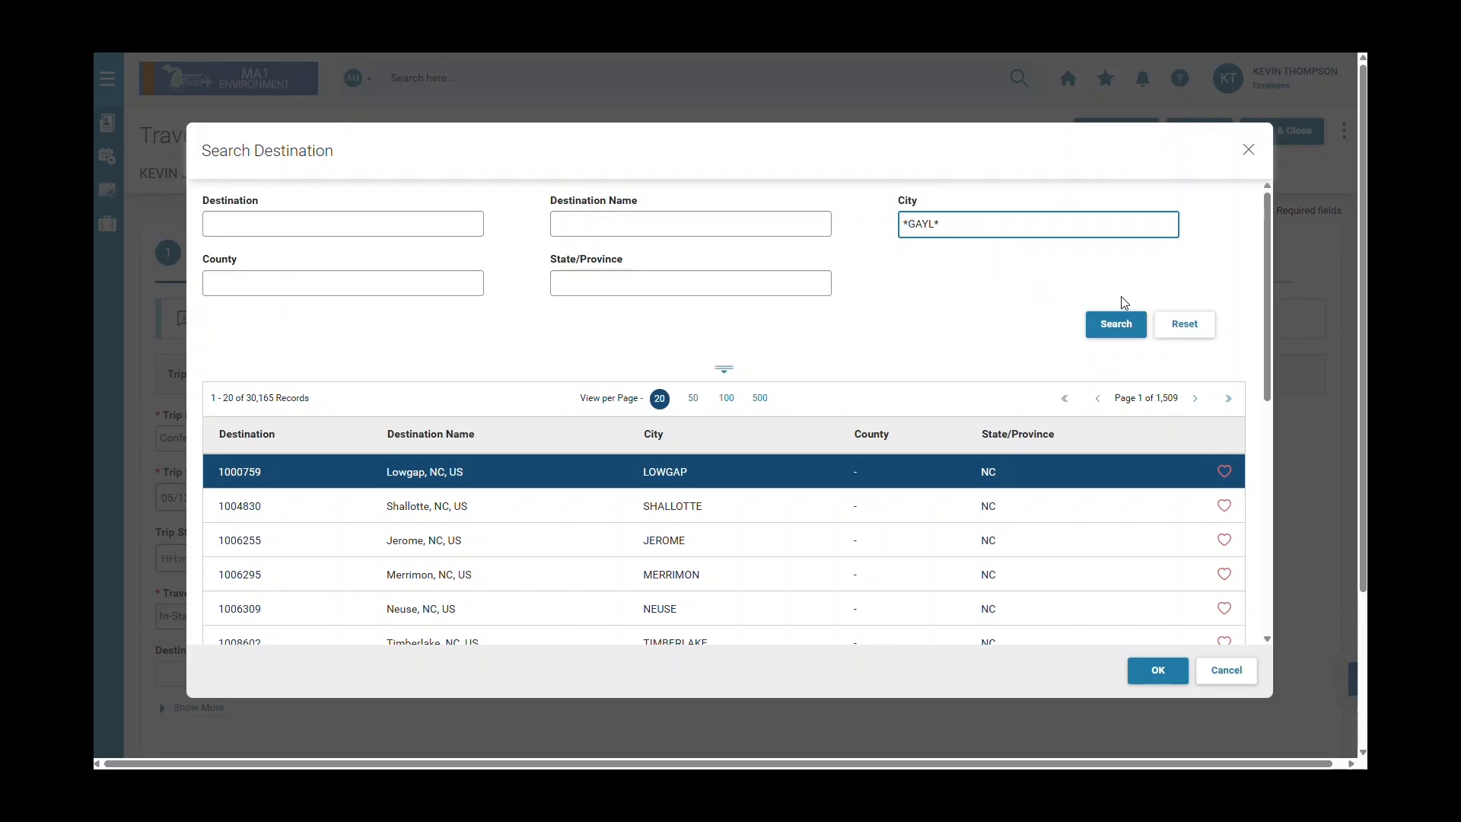
pyautogui.click(1136, 327)
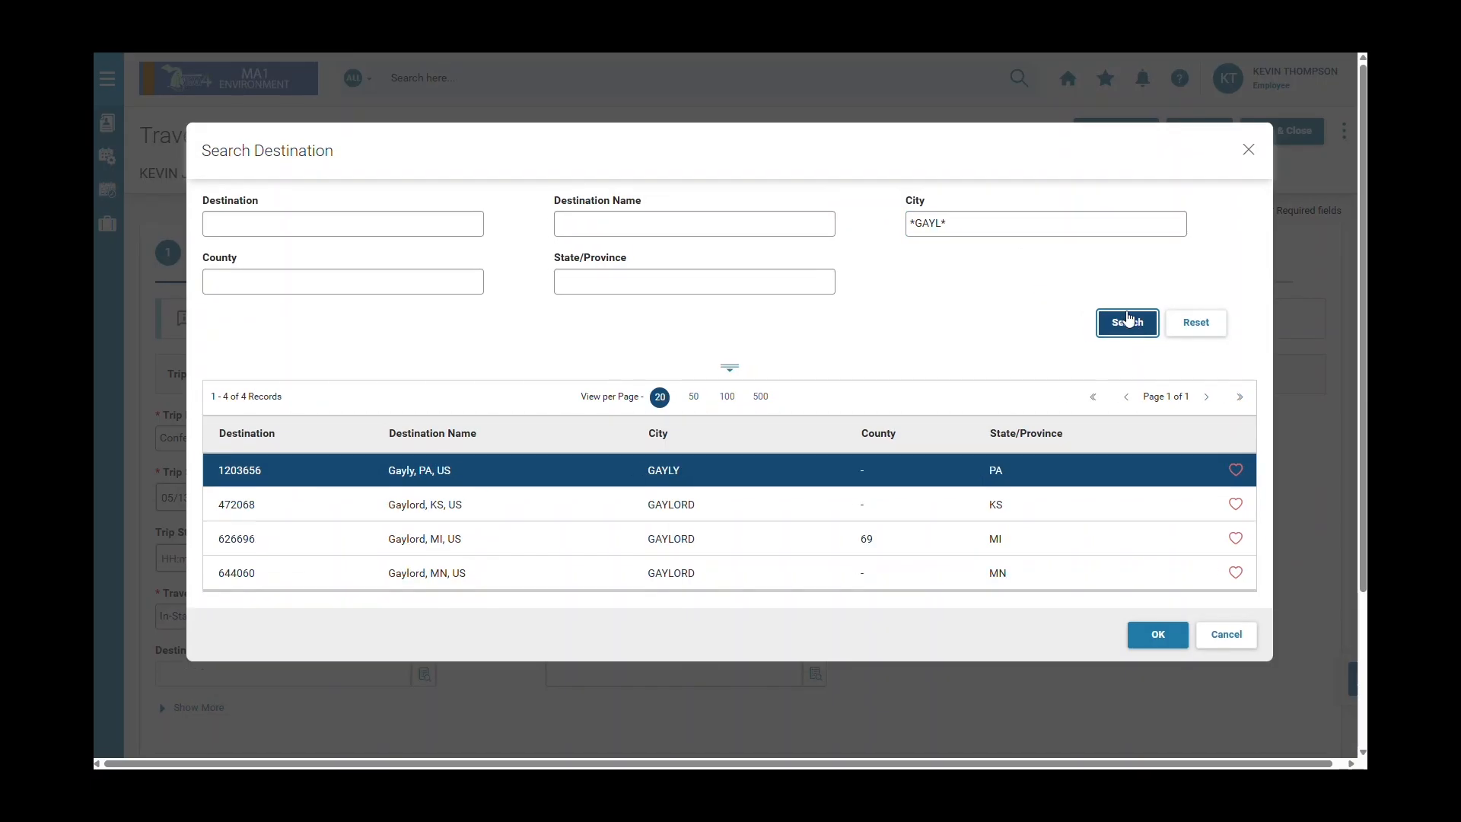
pyautogui.click(816, 544)
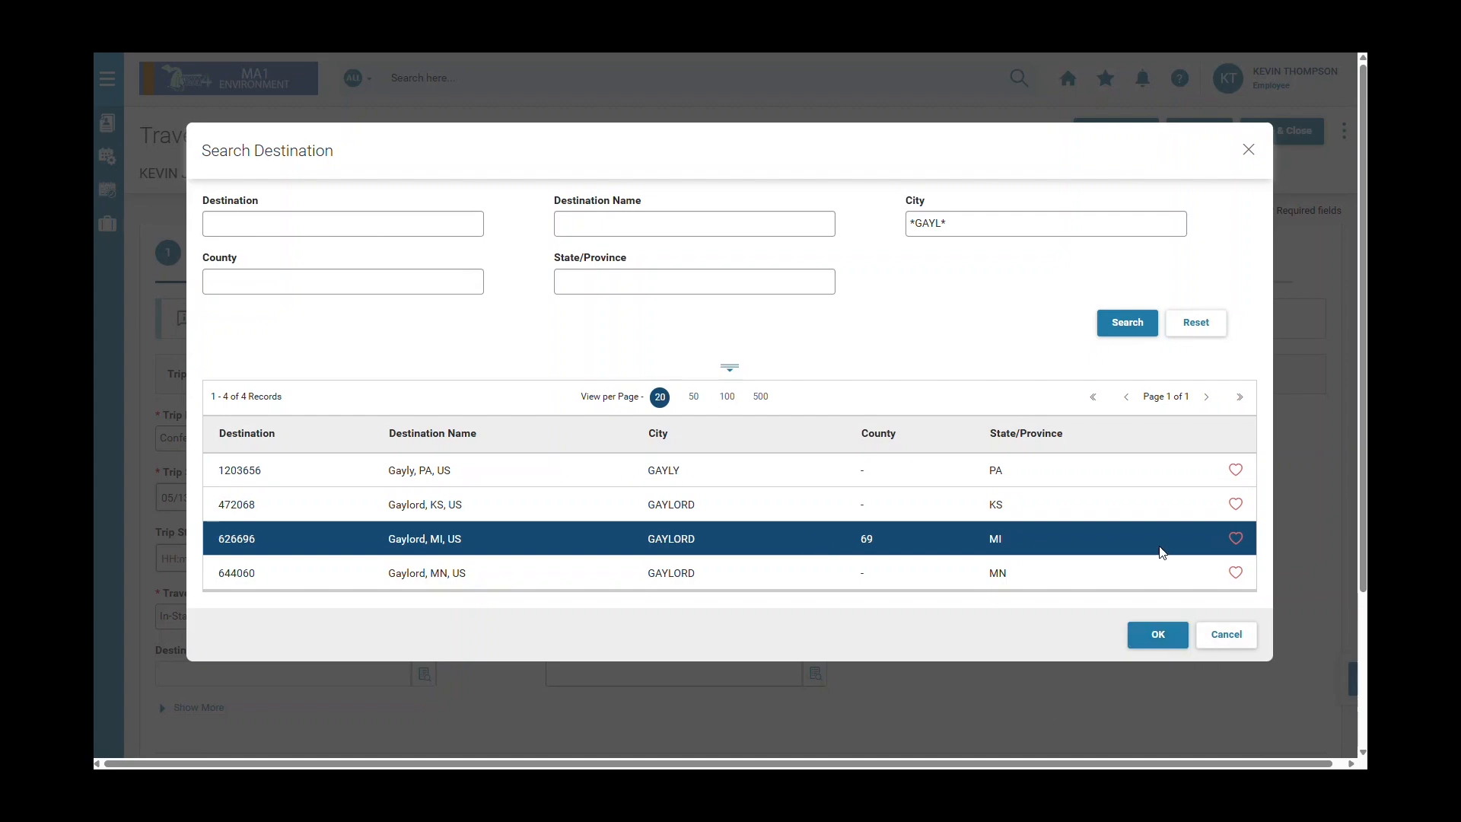
pyautogui.click(1240, 542)
pyautogui.click(1245, 643)
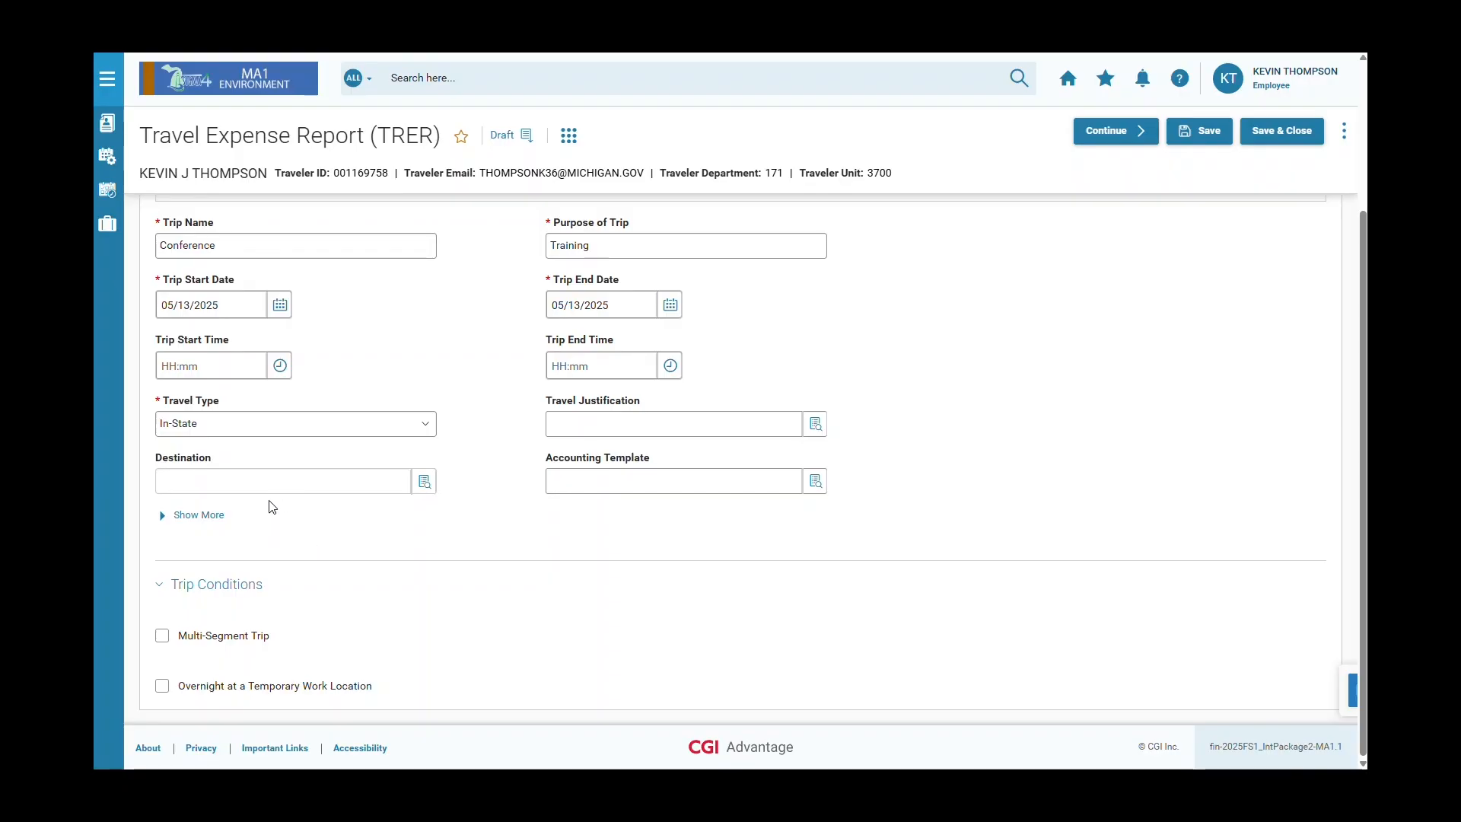
# Discard the typed GAYLO and pick the Gaylord, MI favourite (626696) as the destination.
pyautogui.click(275, 481)
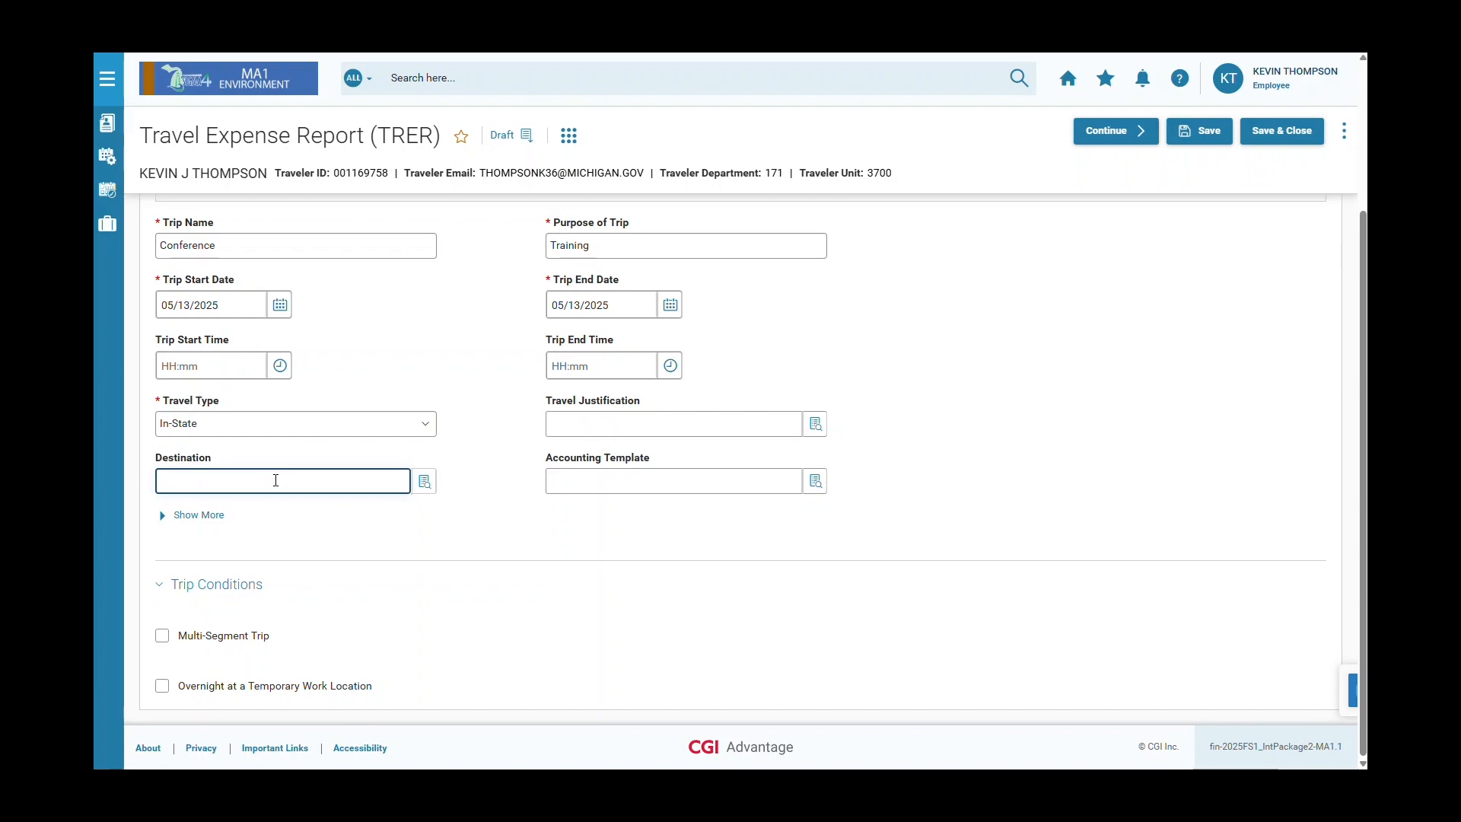
pyautogui.write('GAYLO')
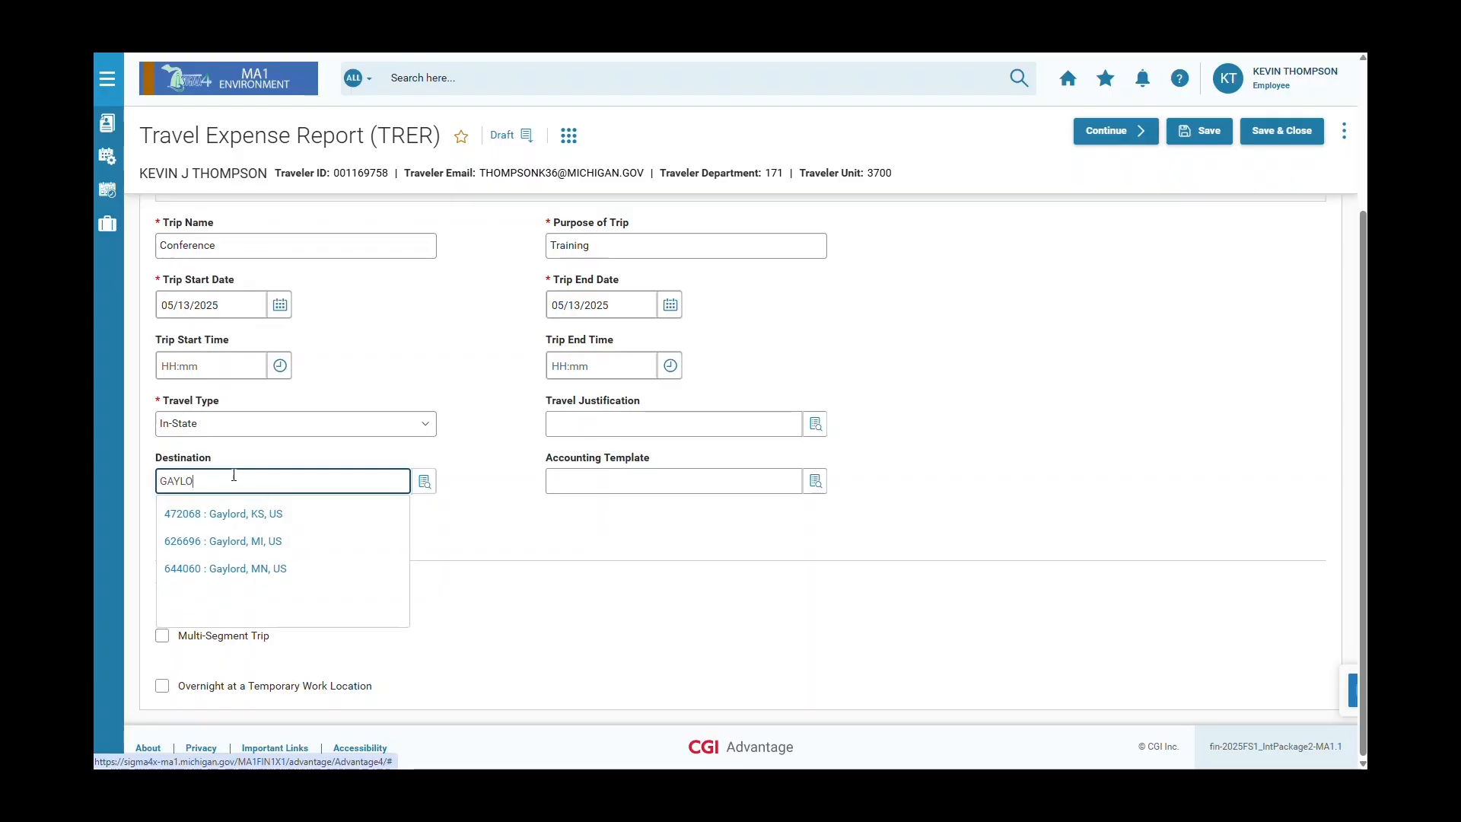
pyautogui.moveTo(216, 482); pyautogui.dragTo(108, 479)
pyautogui.press('BackSpace')
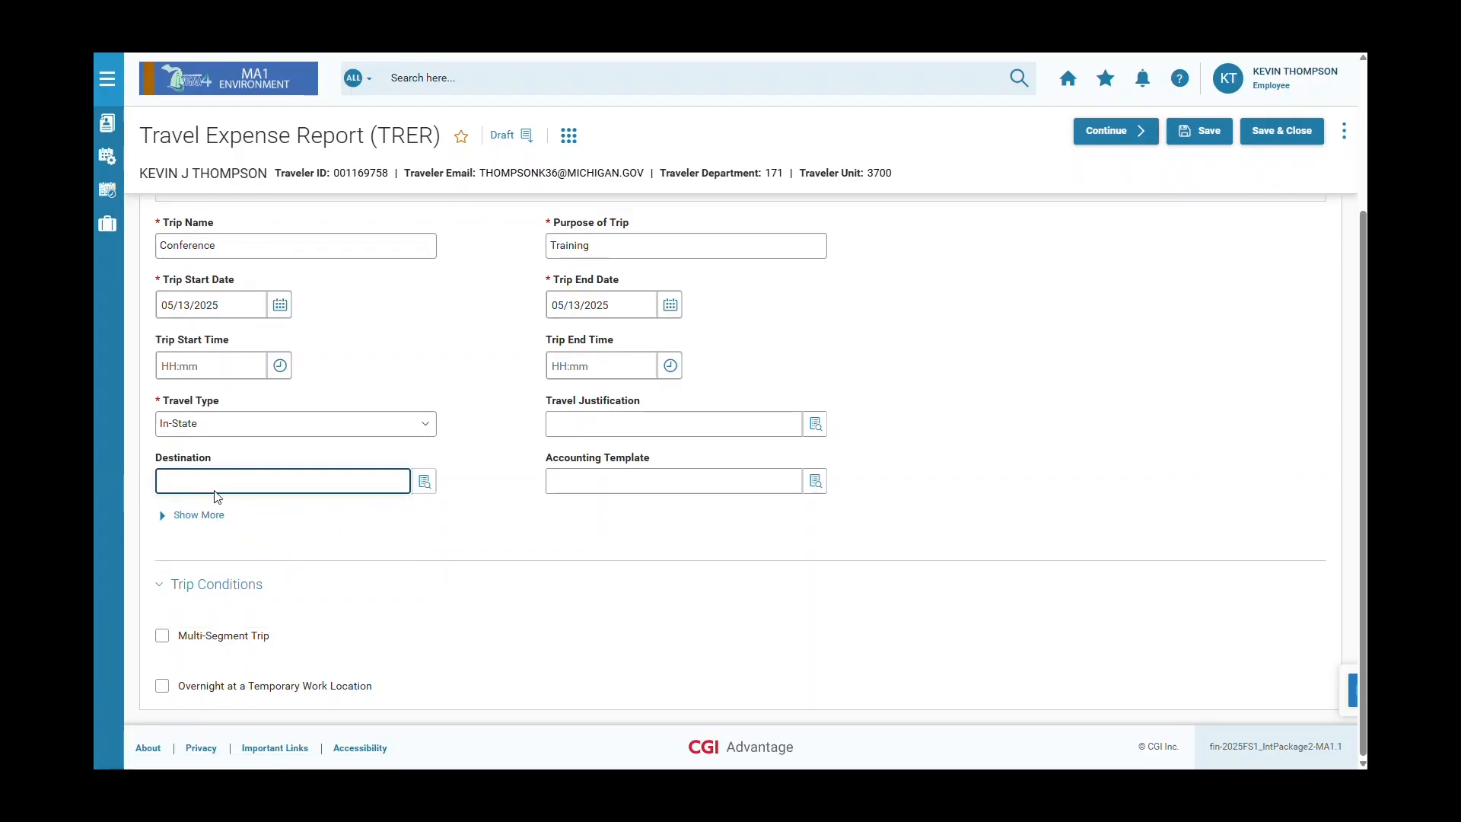
pyautogui.click(350, 524)
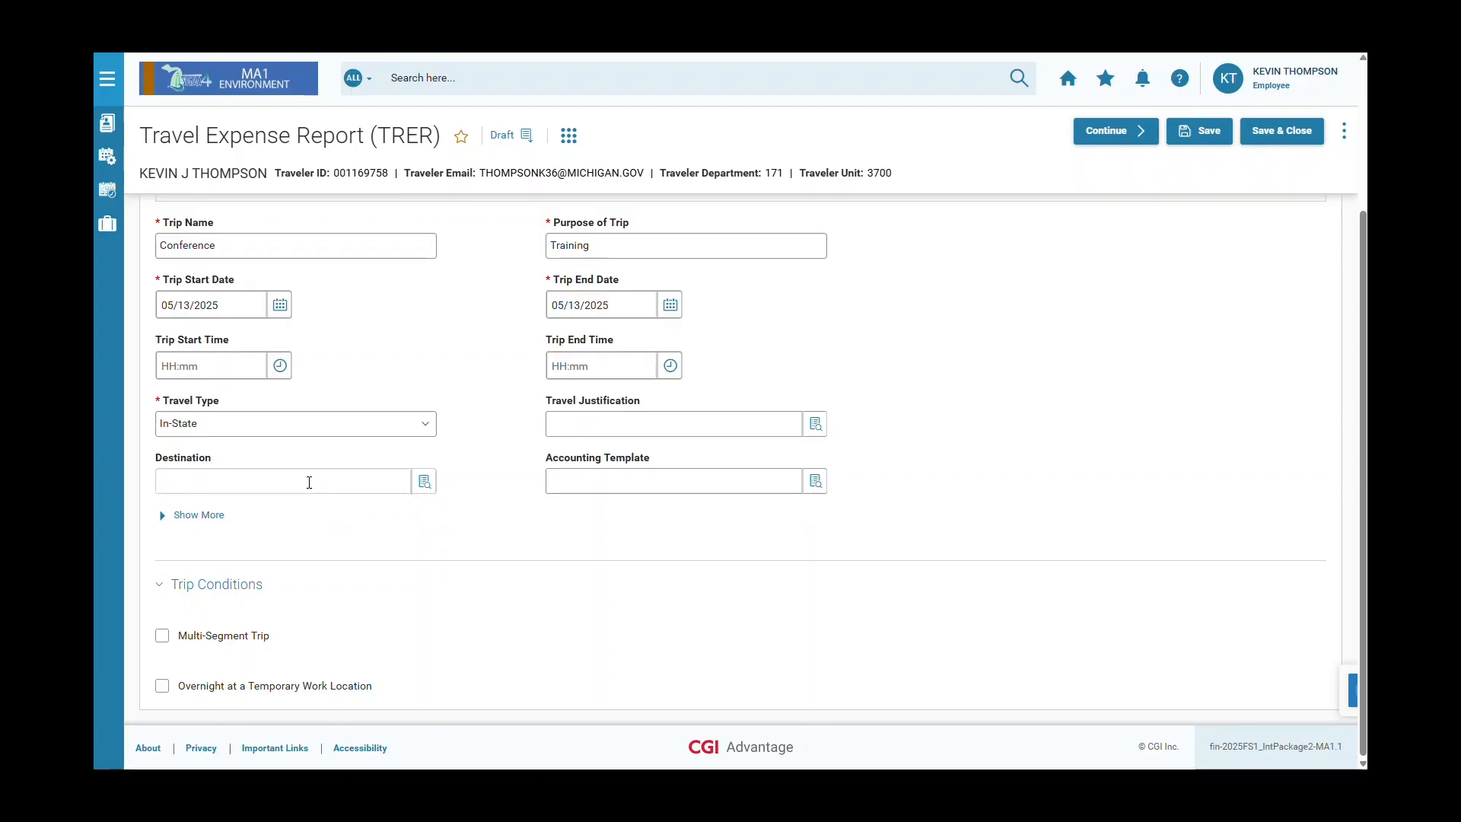
pyautogui.click(308, 483)
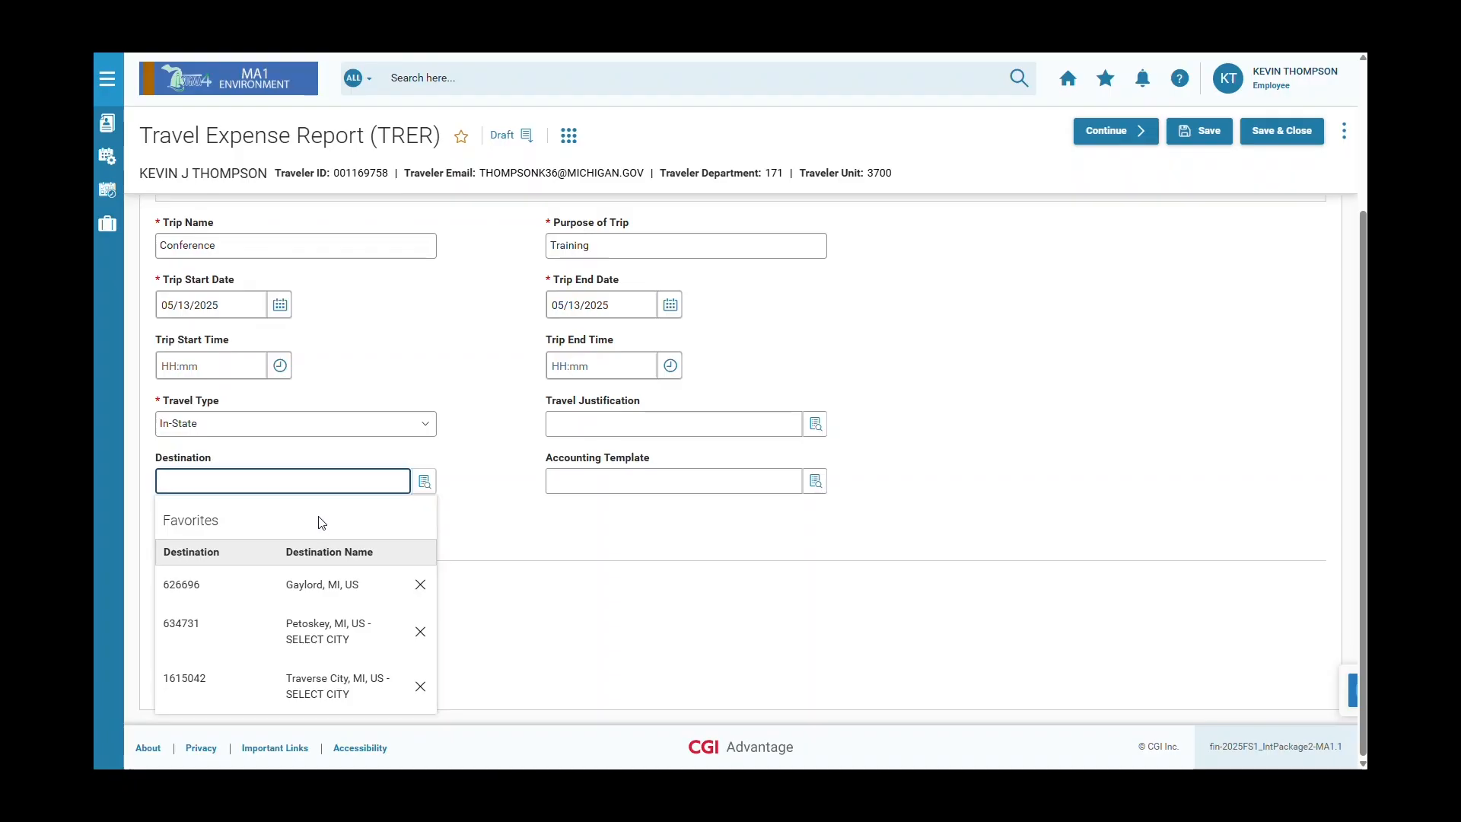
pyautogui.click(320, 587)
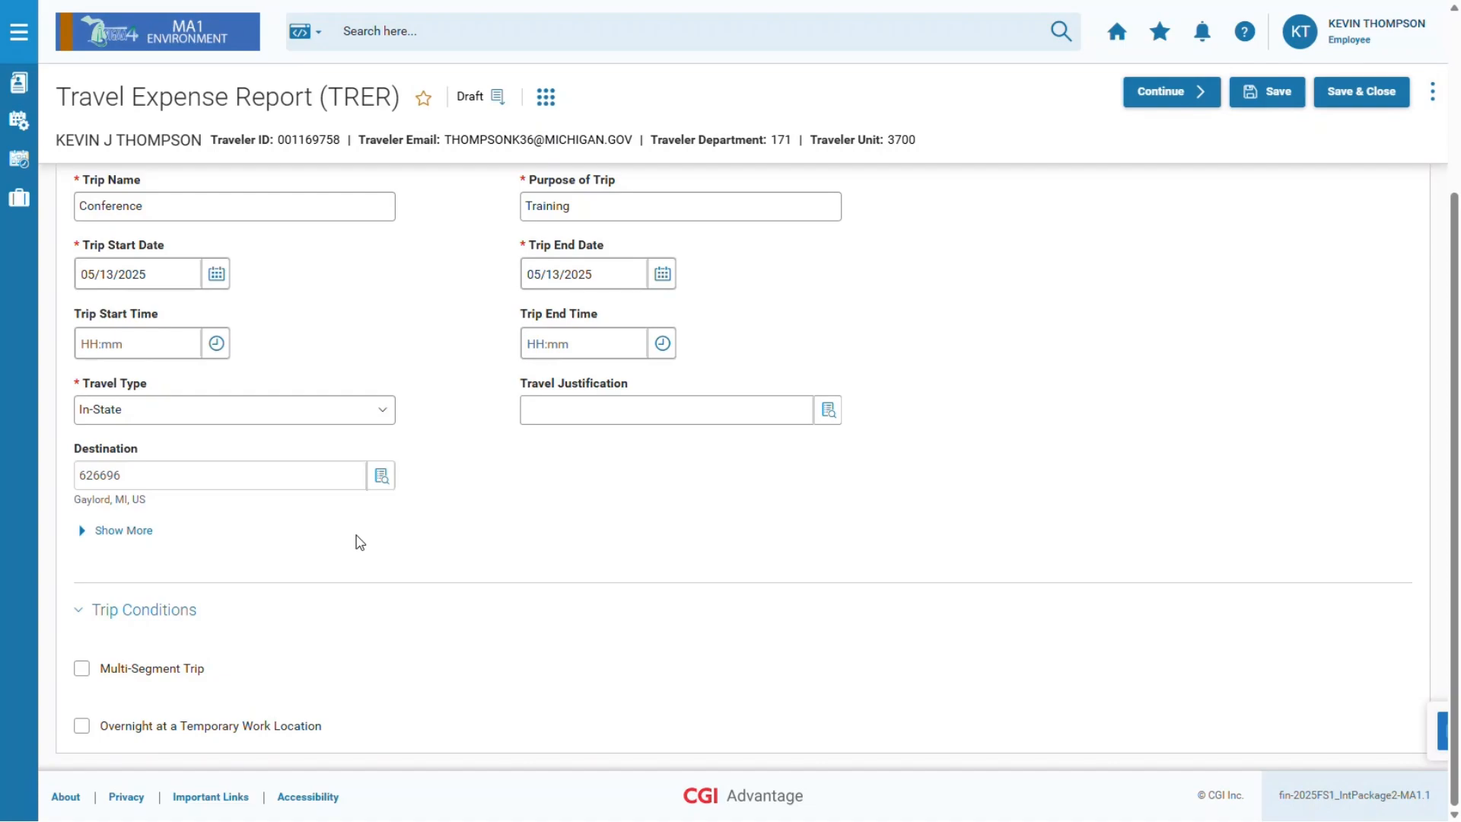
# Continue to the report's Expenses step, where no expense lines exist yet.
pyautogui.click(1208, 95)
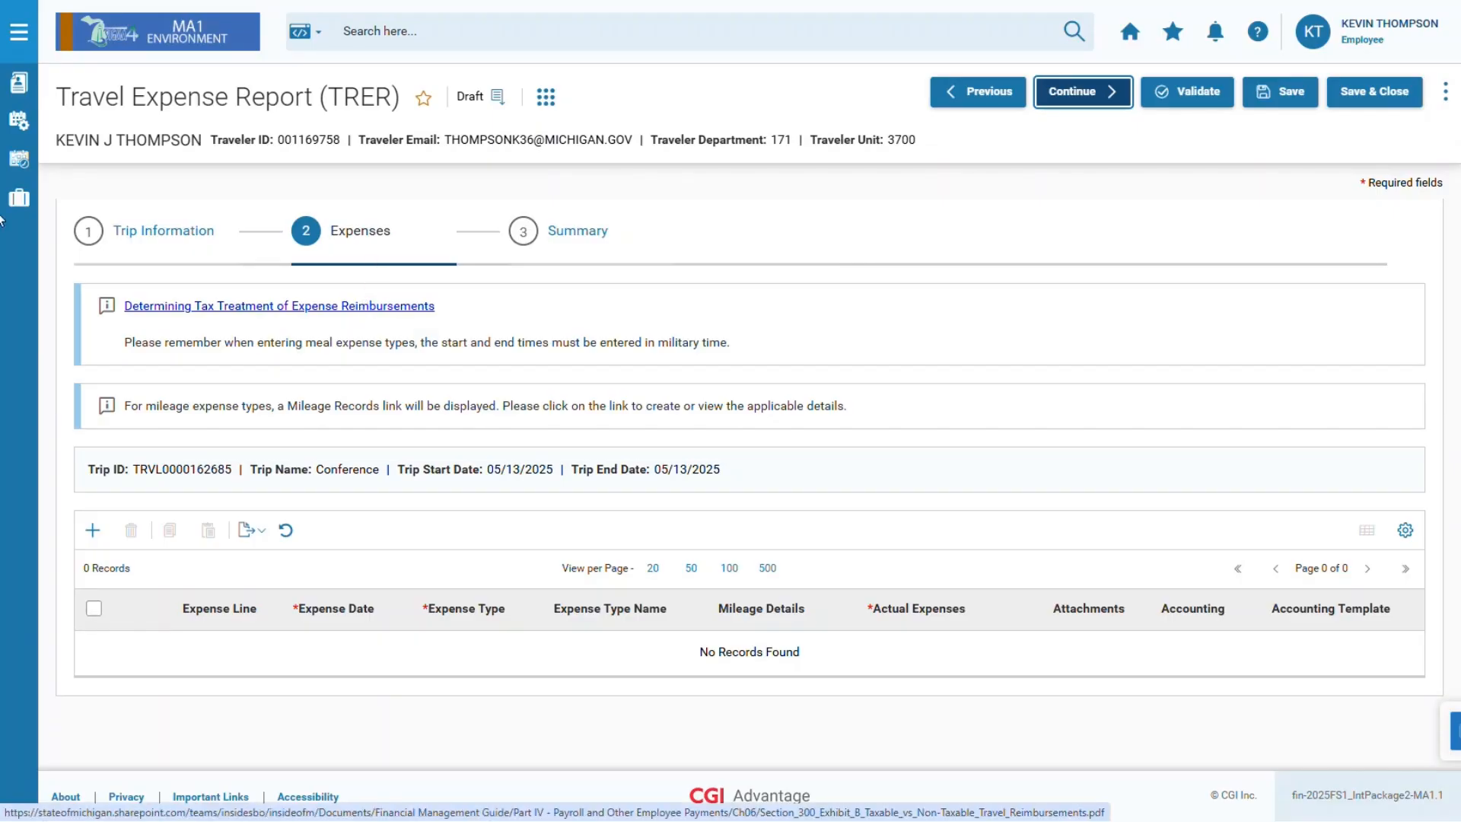
pyautogui.moveTo(1, 93); pyautogui.dragTo(551, 2)
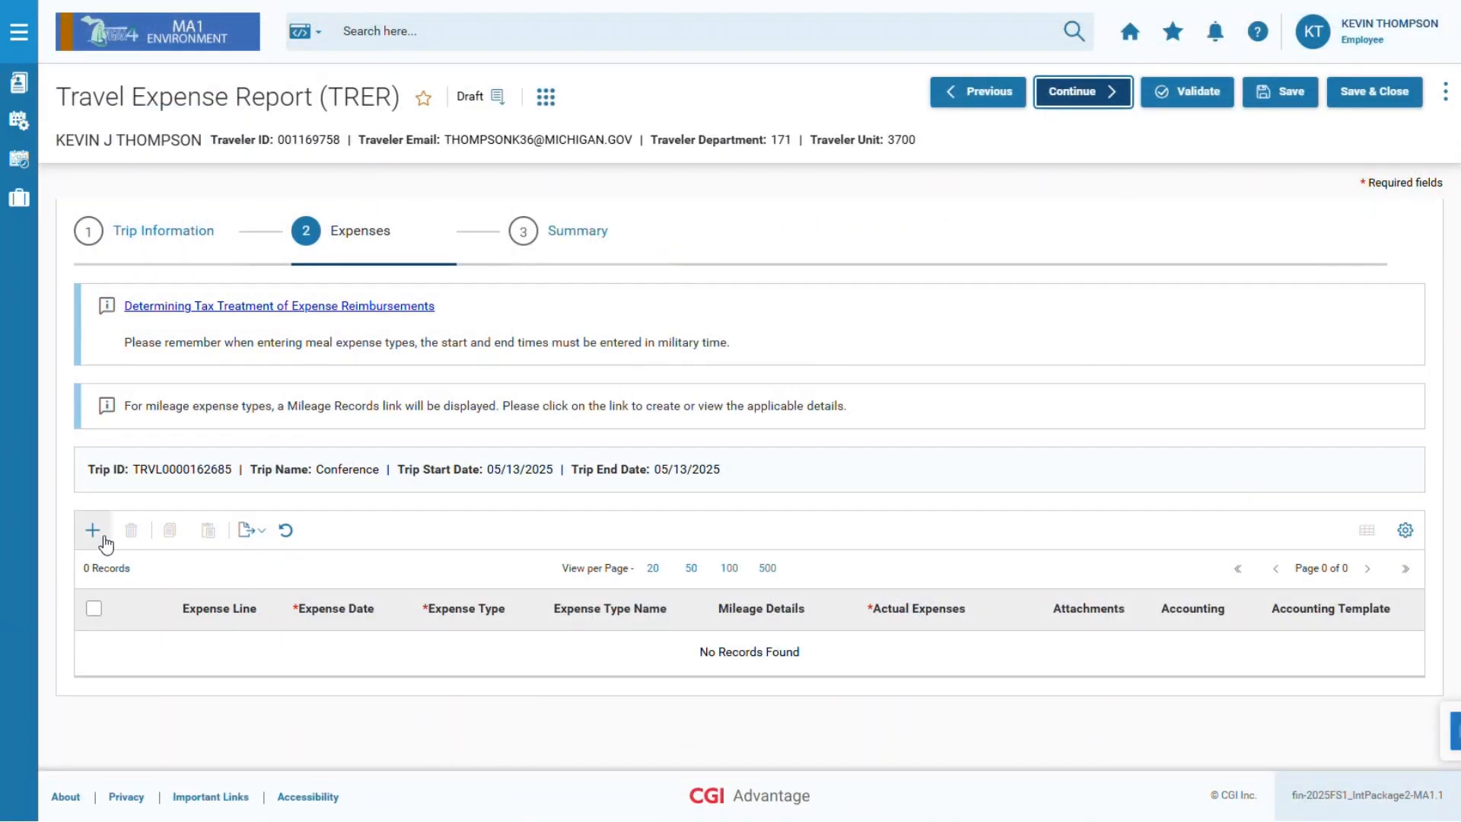
# Add a 05/13/2025 Lunch – In State Taxable expense line, then insert a blank line below it.
pyautogui.click(104, 538)
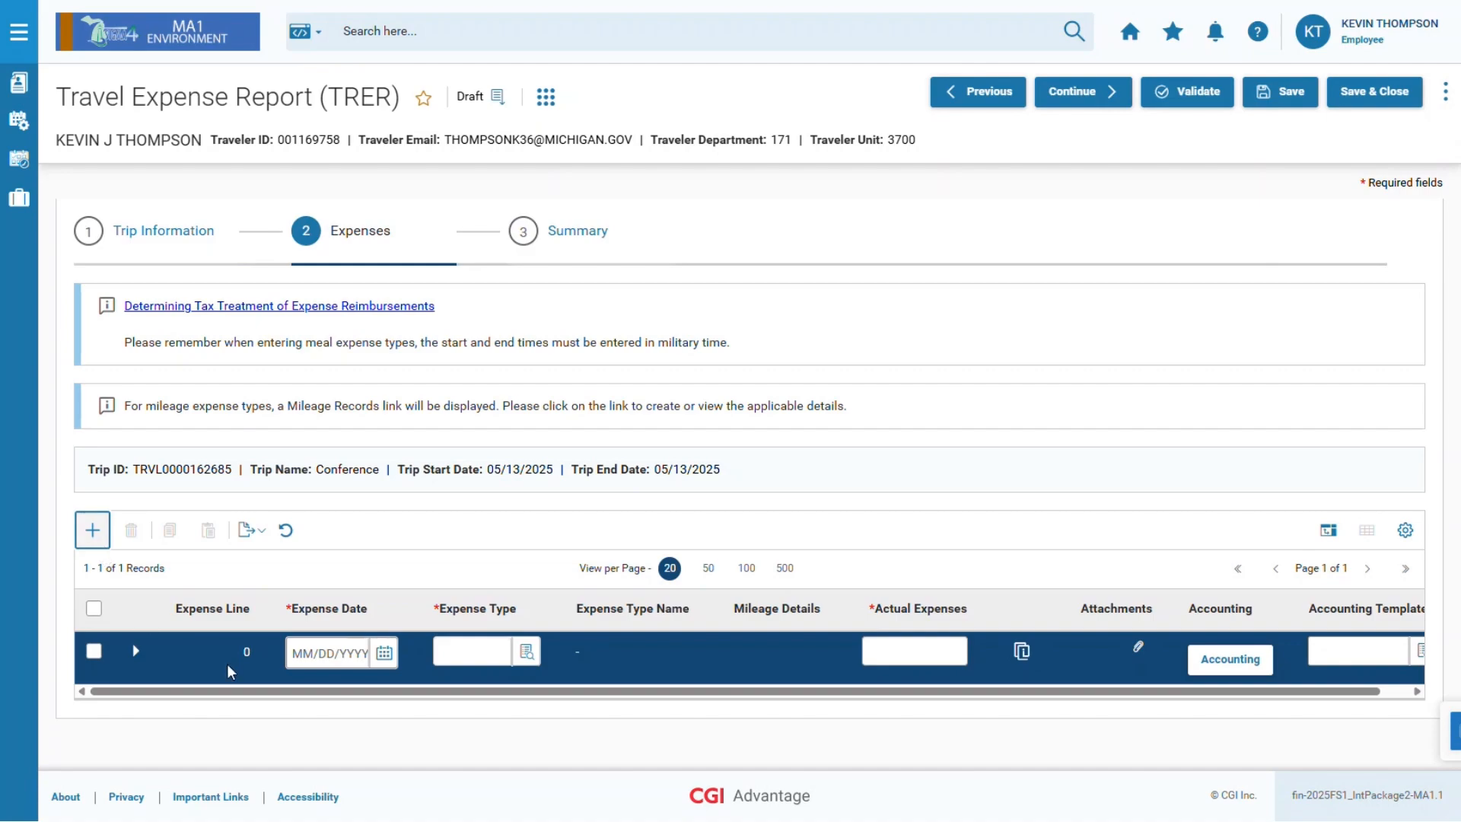
pyautogui.click(384, 653)
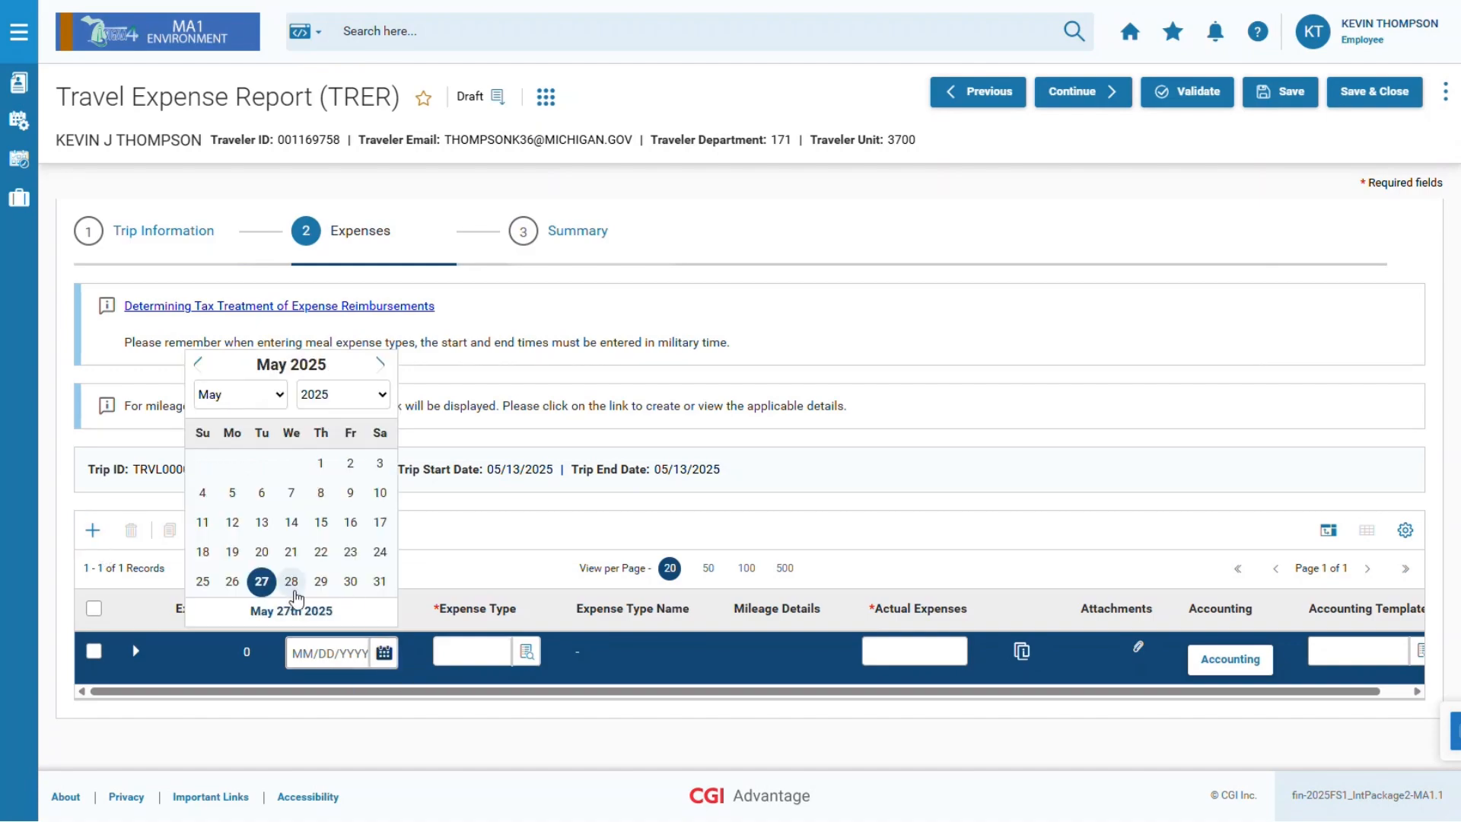
pyautogui.click(262, 522)
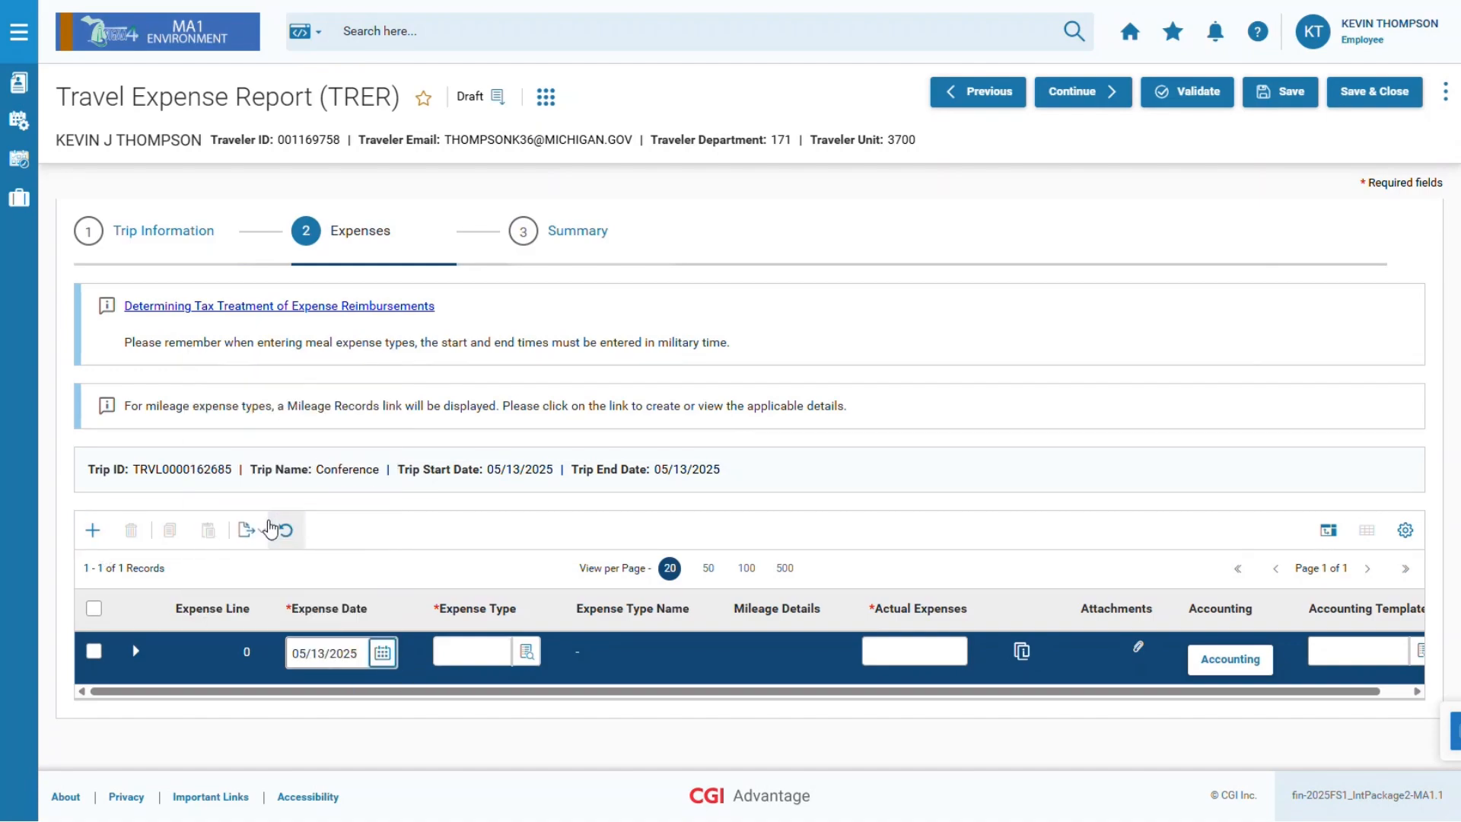
pyautogui.click(476, 654)
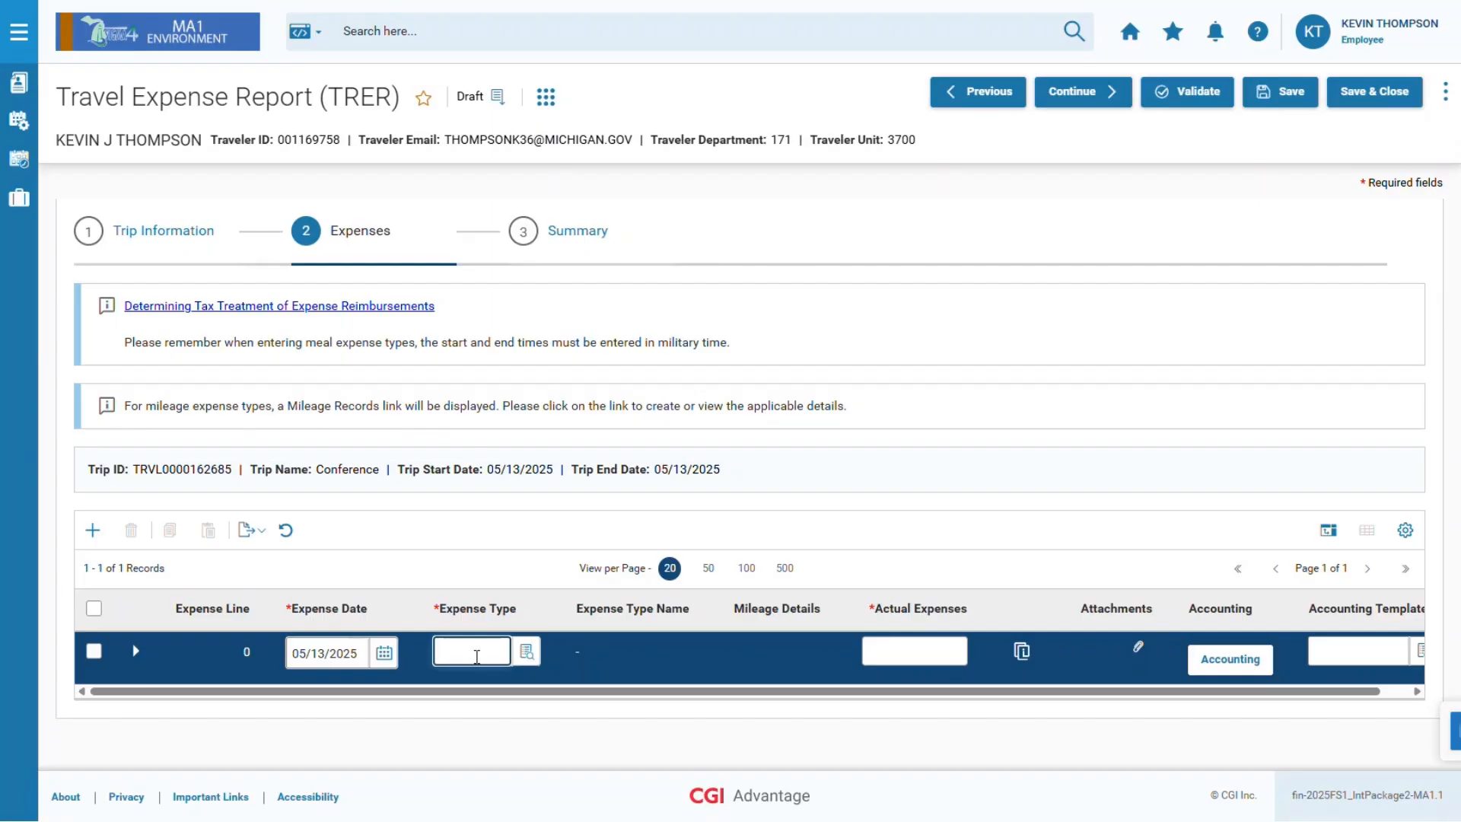
pyautogui.click(476, 654)
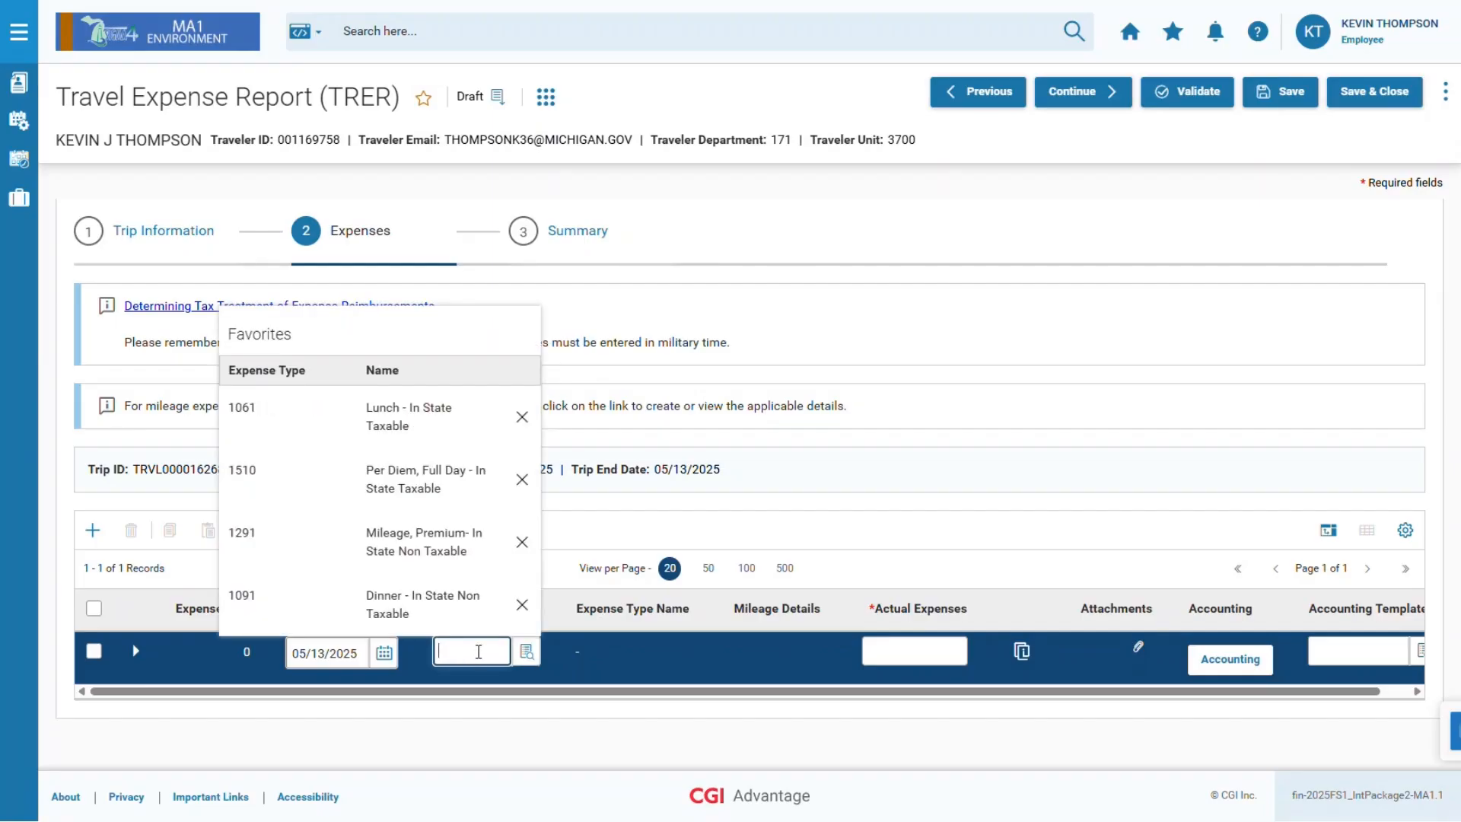
pyautogui.click(410, 418)
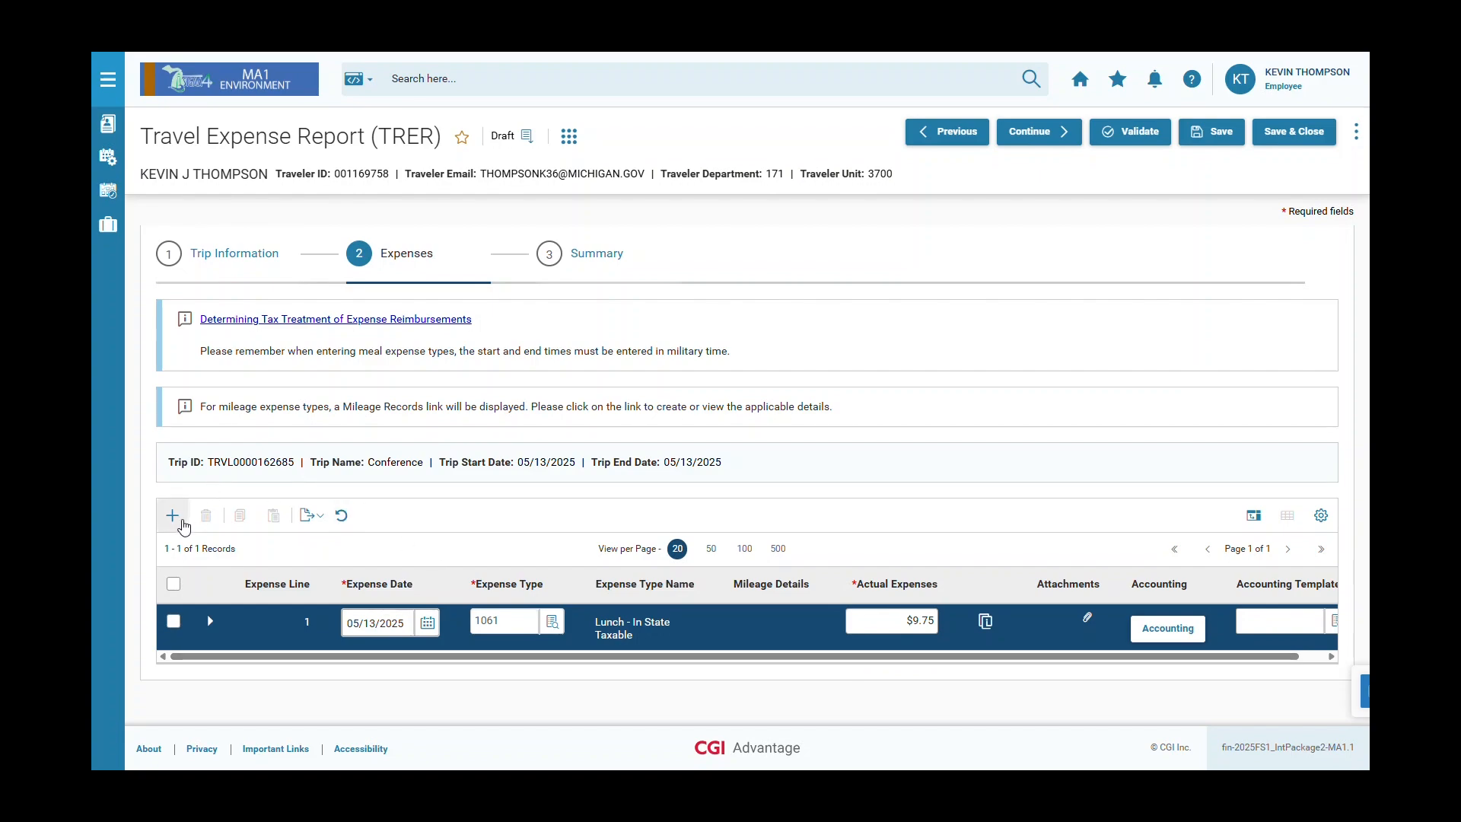
pyautogui.click(183, 524)
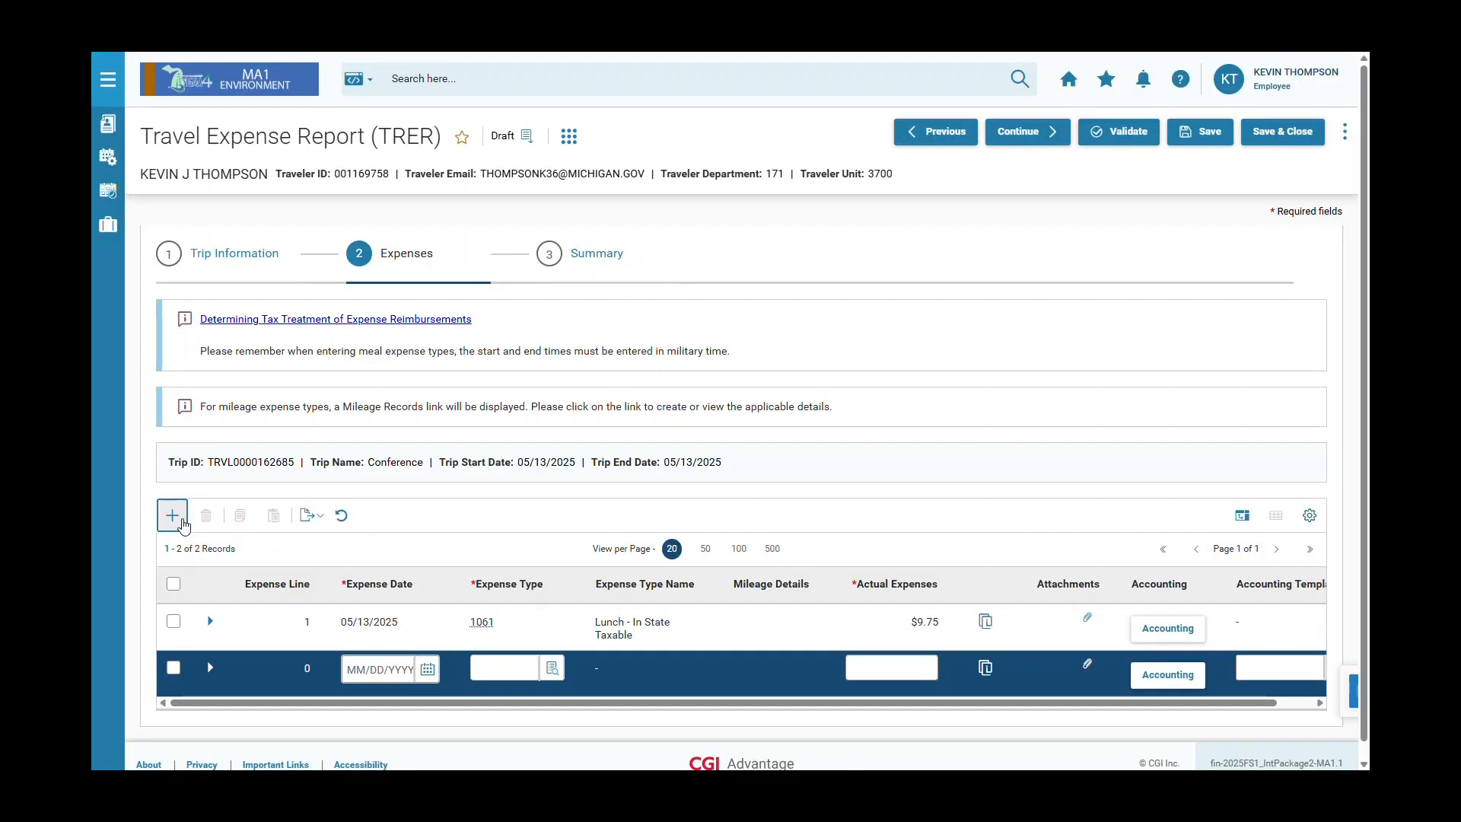
# Date the new line 05/13/2025, set type 1291 Mileage, Premium – In State Non Taxable, and open Mileage Records.
pyautogui.click(429, 671)
pyautogui.click(321, 555)
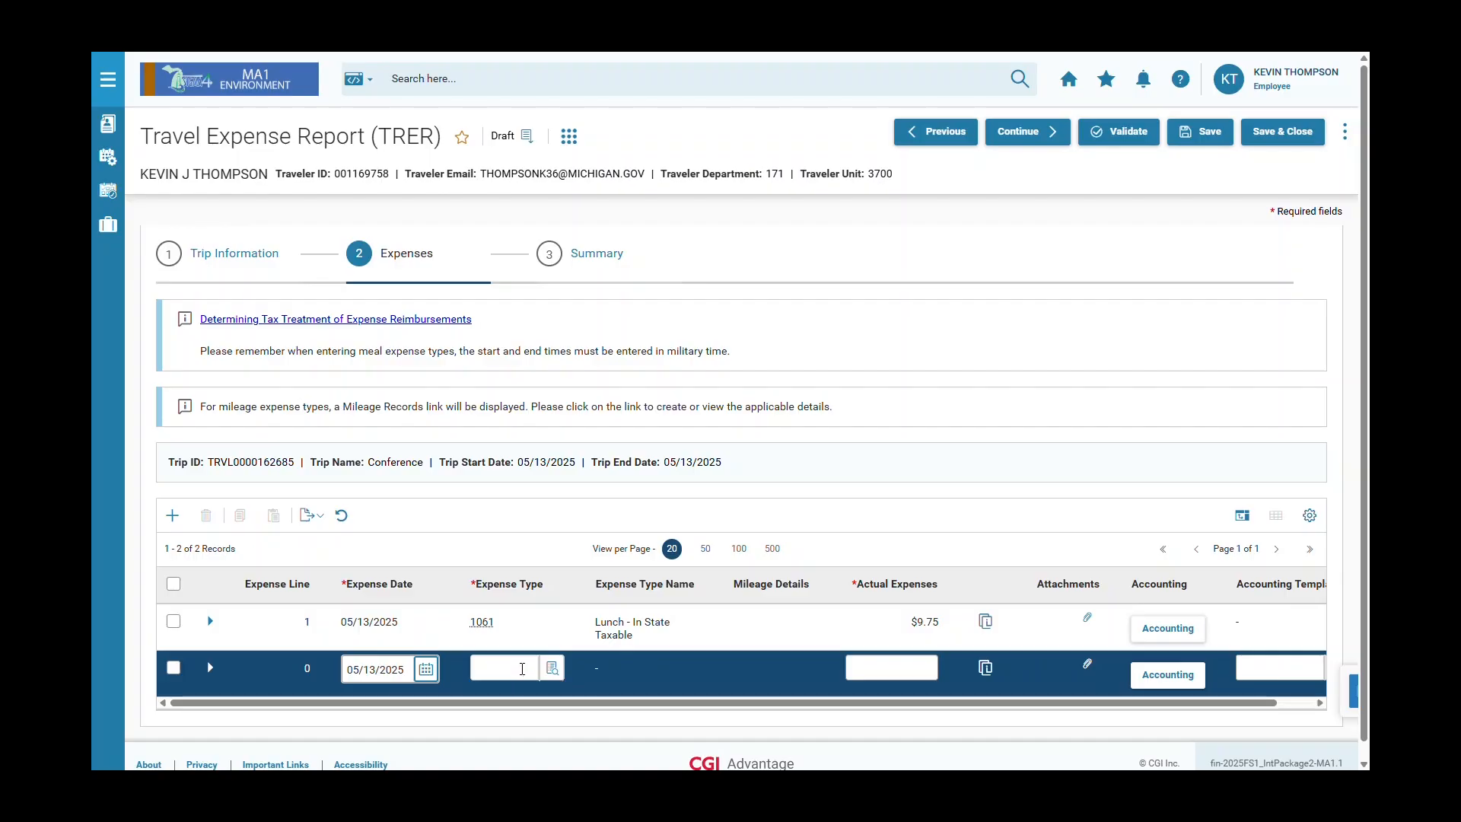
pyautogui.click(522, 670)
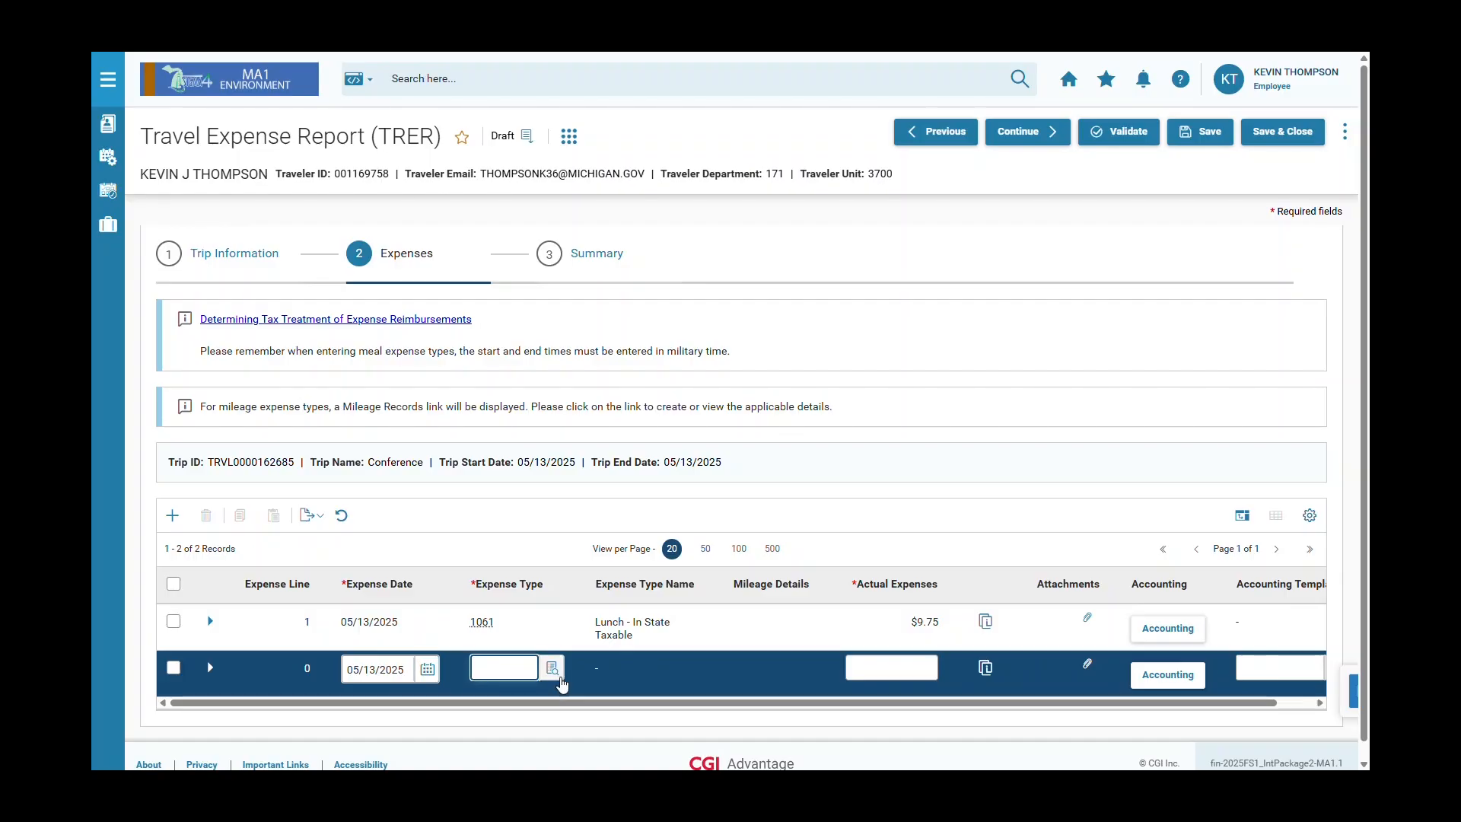
pyautogui.click(495, 669)
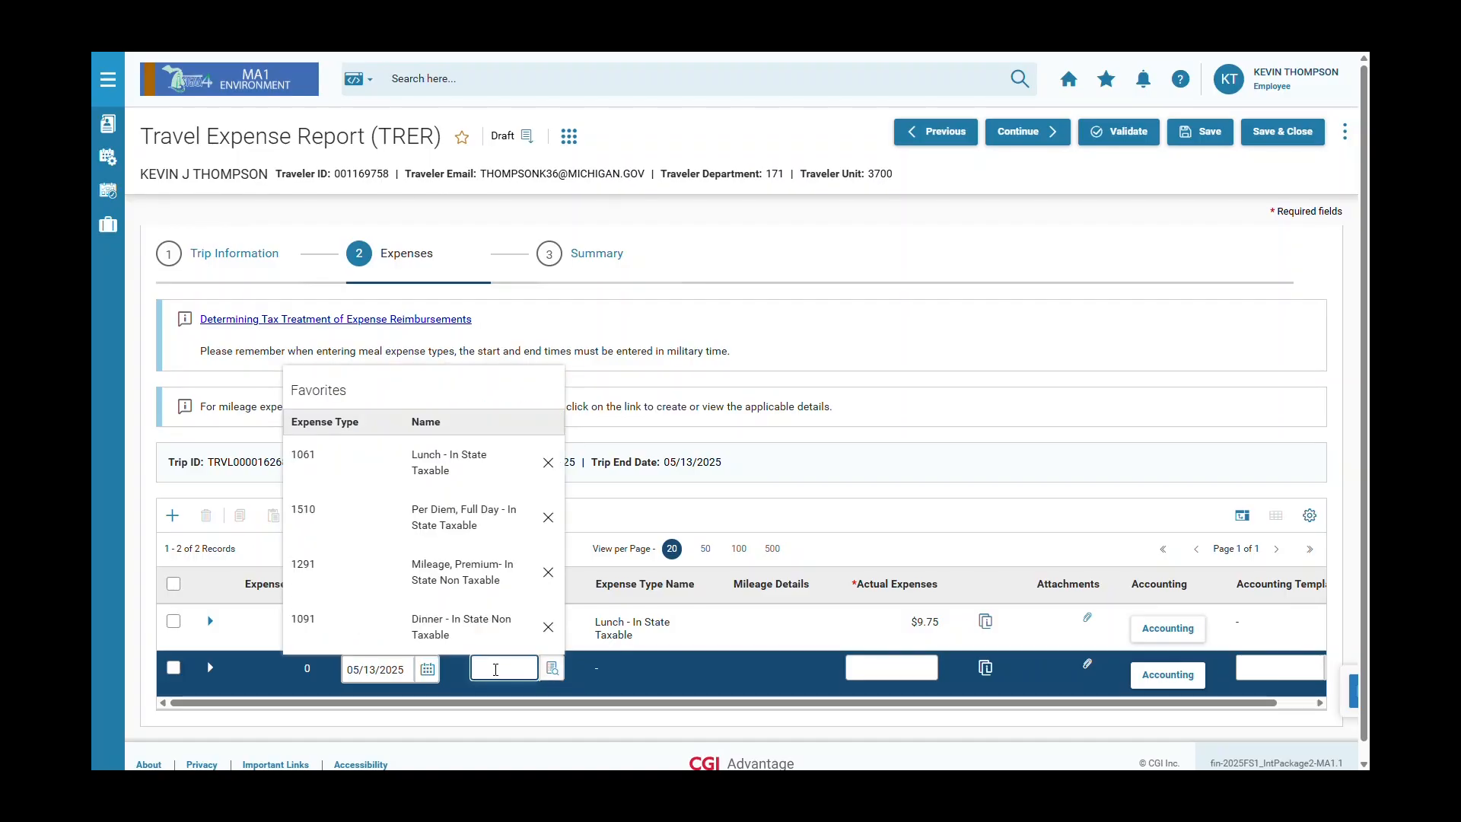
pyautogui.click(507, 673)
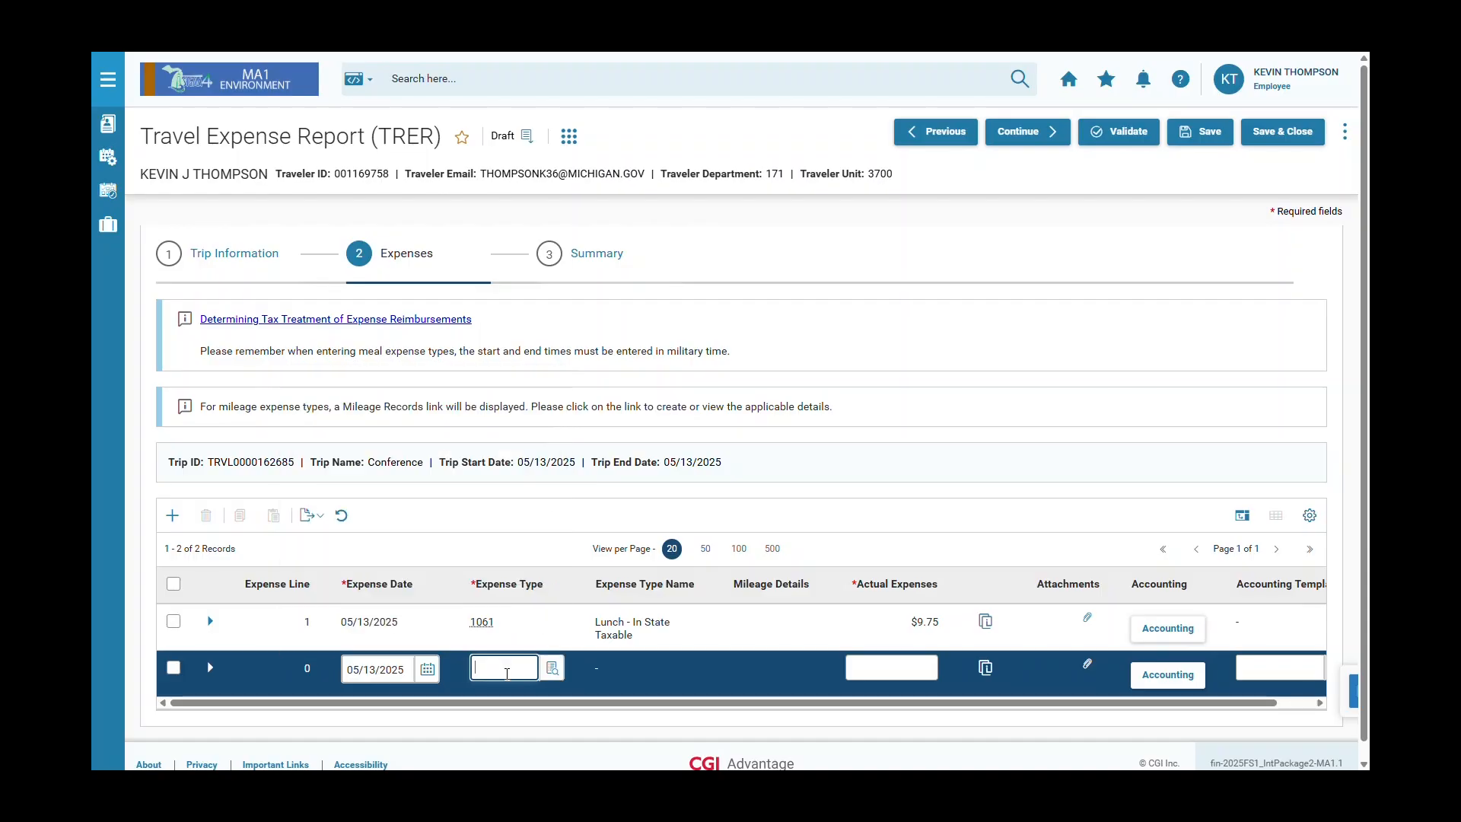
pyautogui.write('MILE')
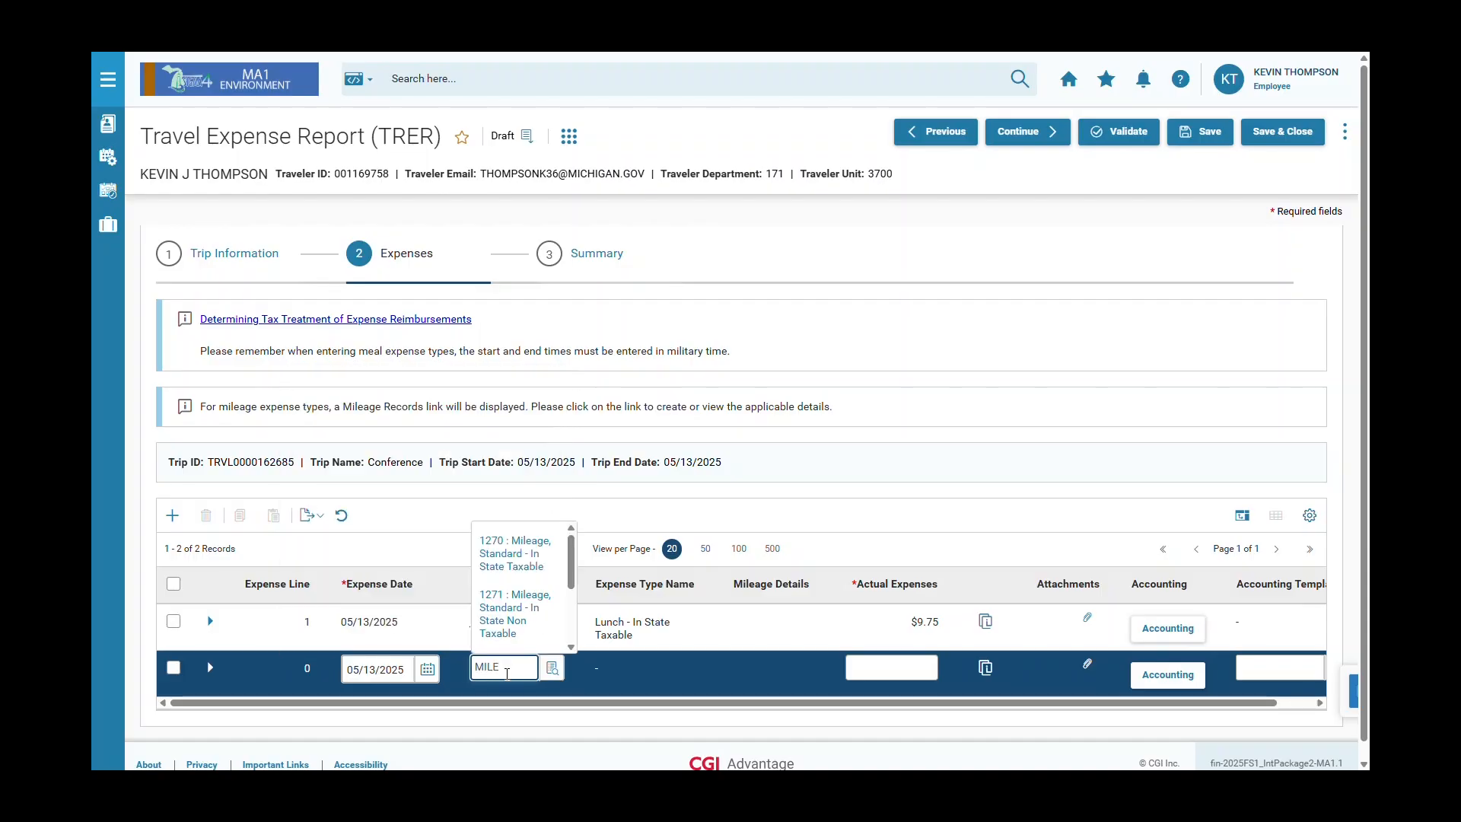
pyautogui.scroll(-3, 515, 605)
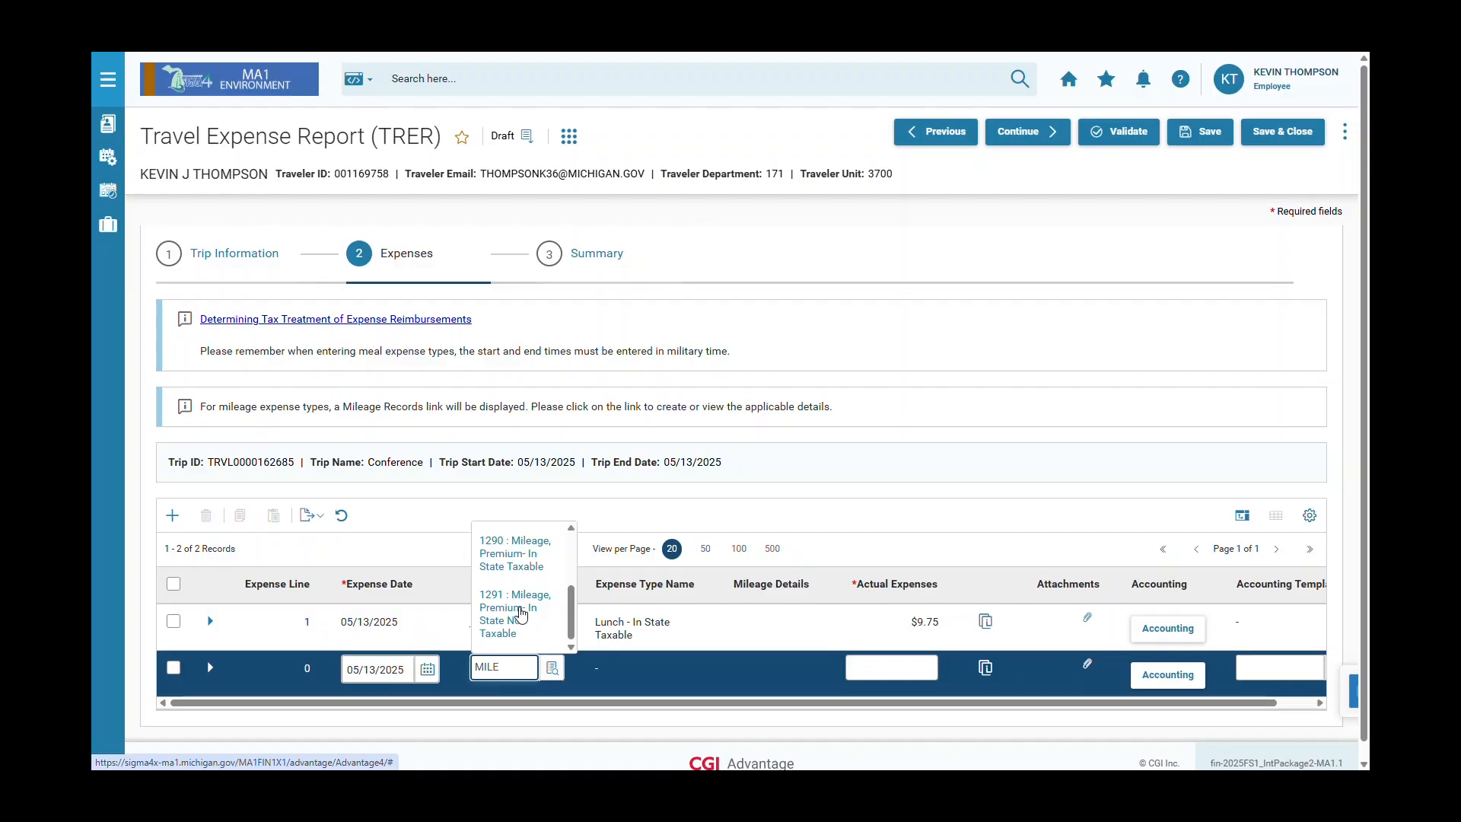
pyautogui.click(521, 615)
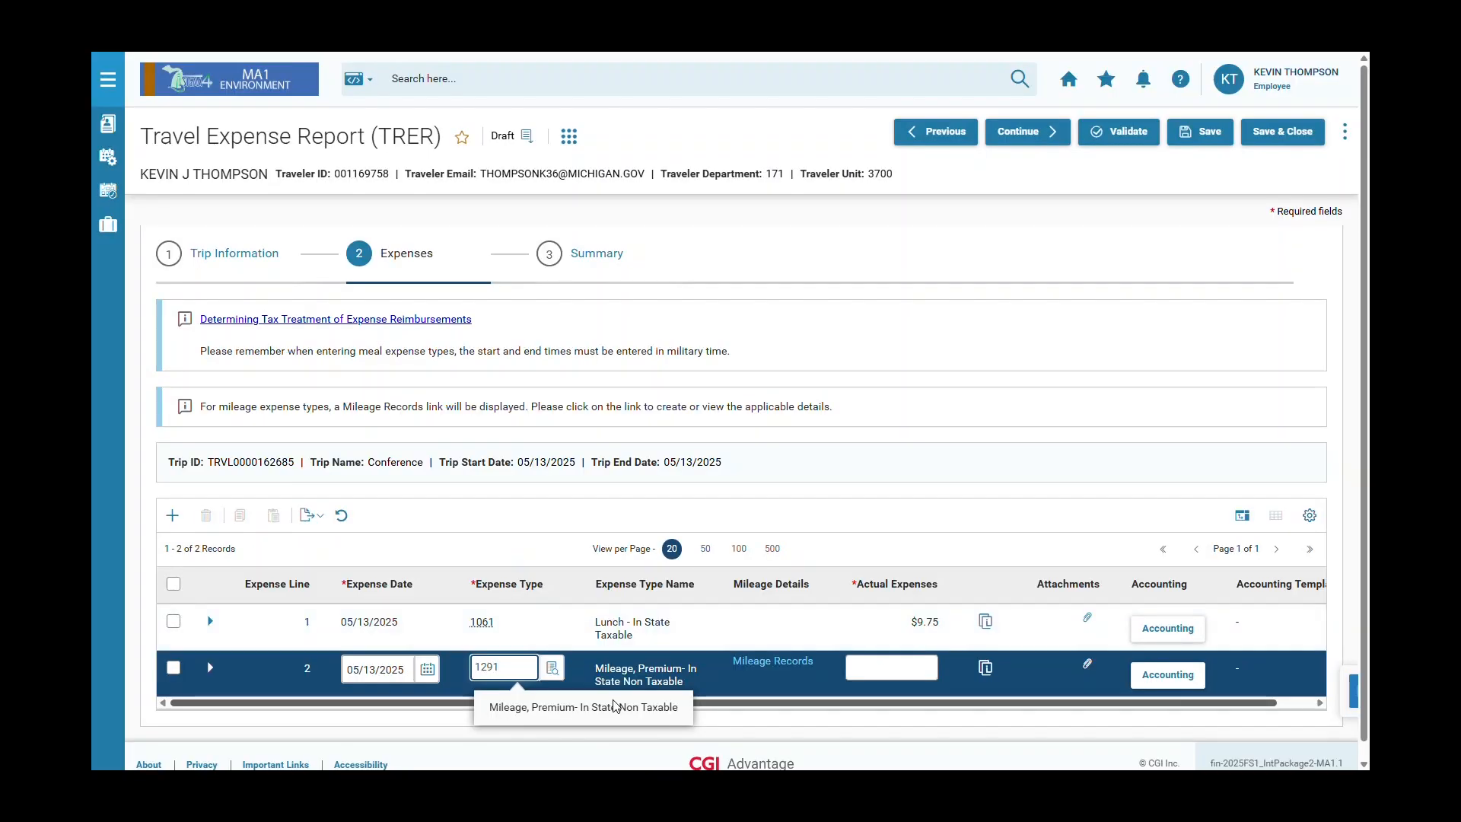
pyautogui.click(791, 667)
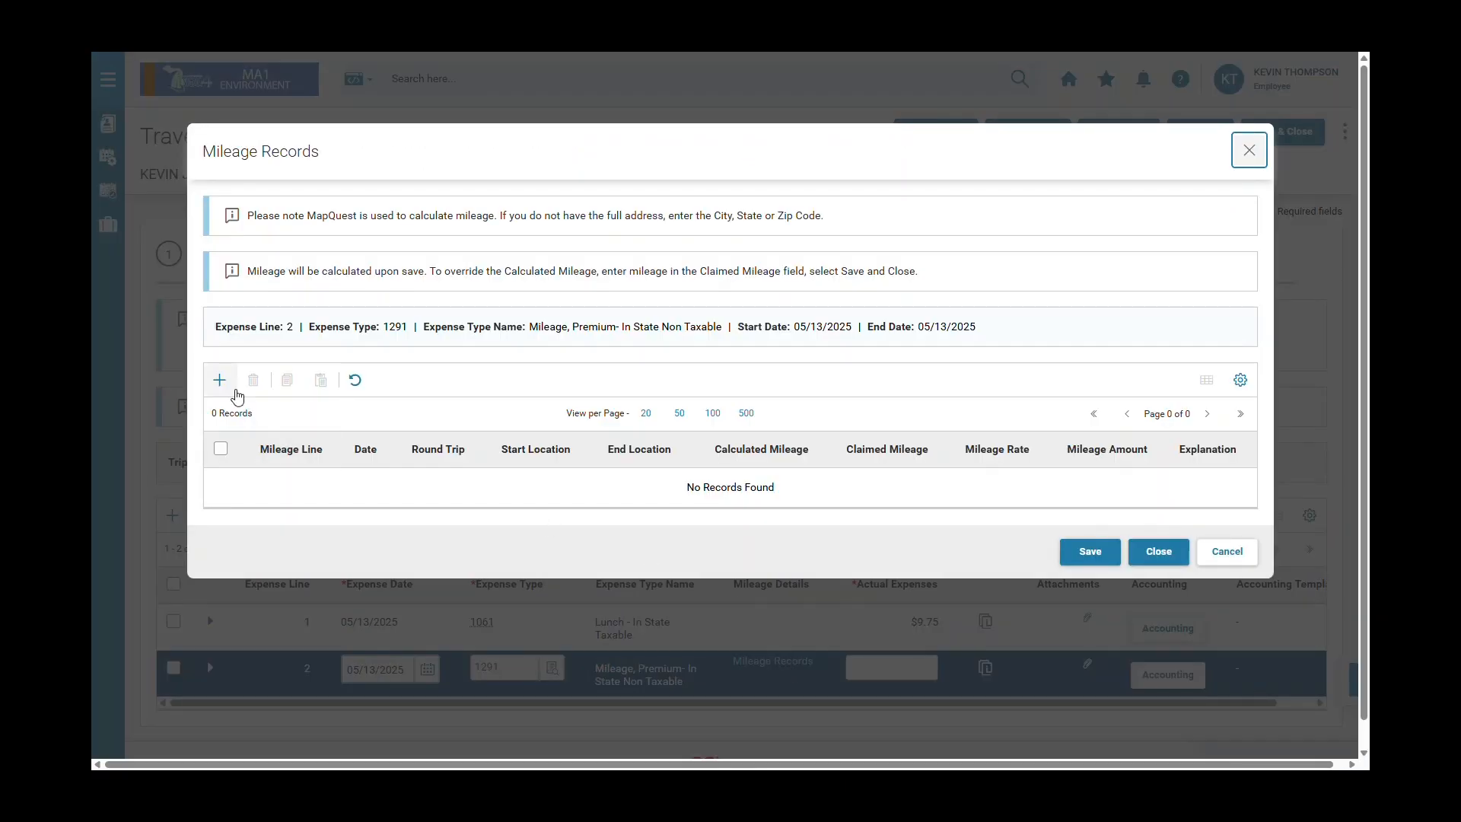
# Add and save a 05/13/2025 round-trip mileage record from the Lansing address to the Gaylord address.
pyautogui.click(220, 380)
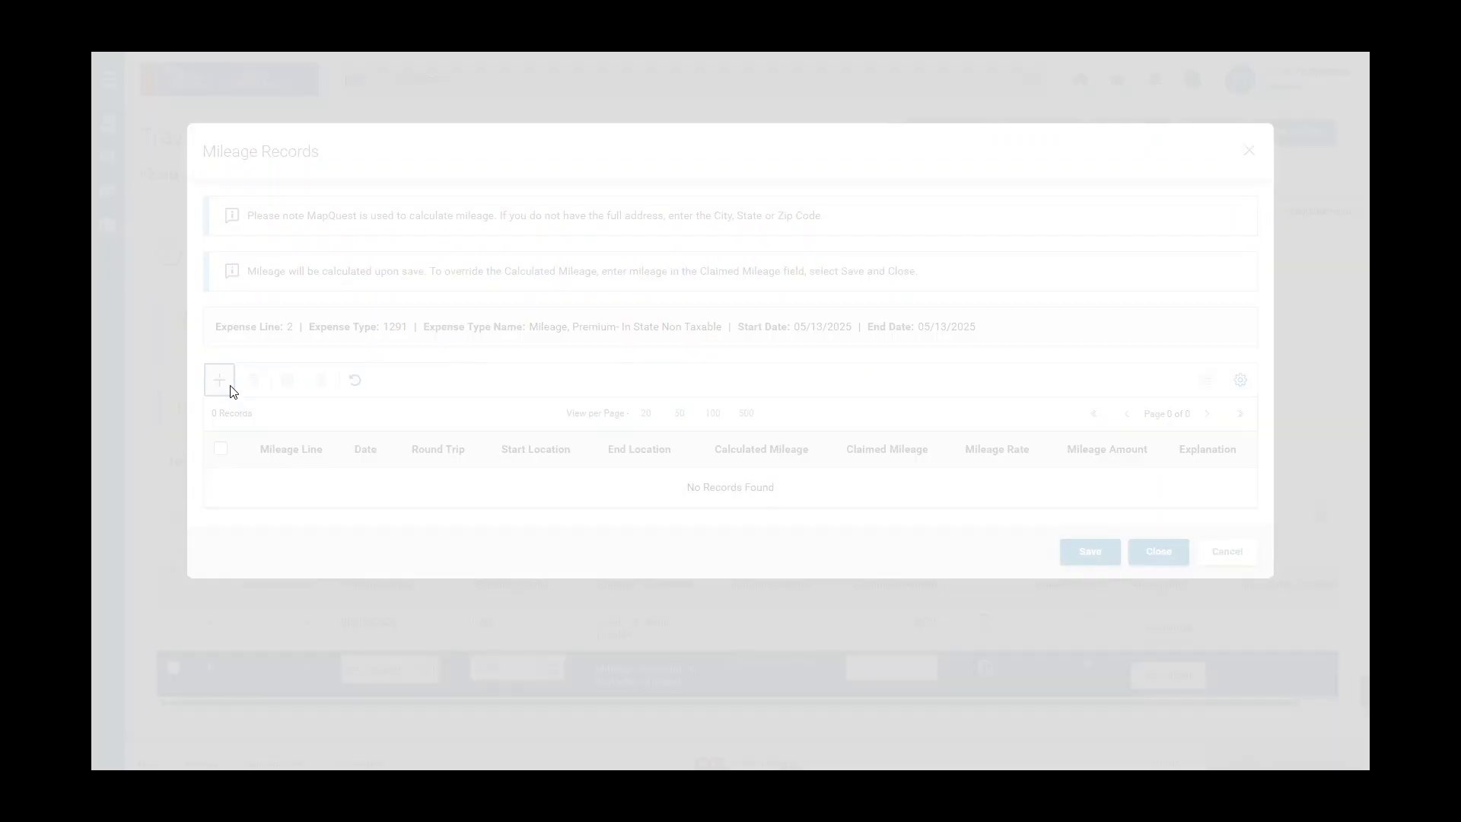
pyautogui.click(435, 491)
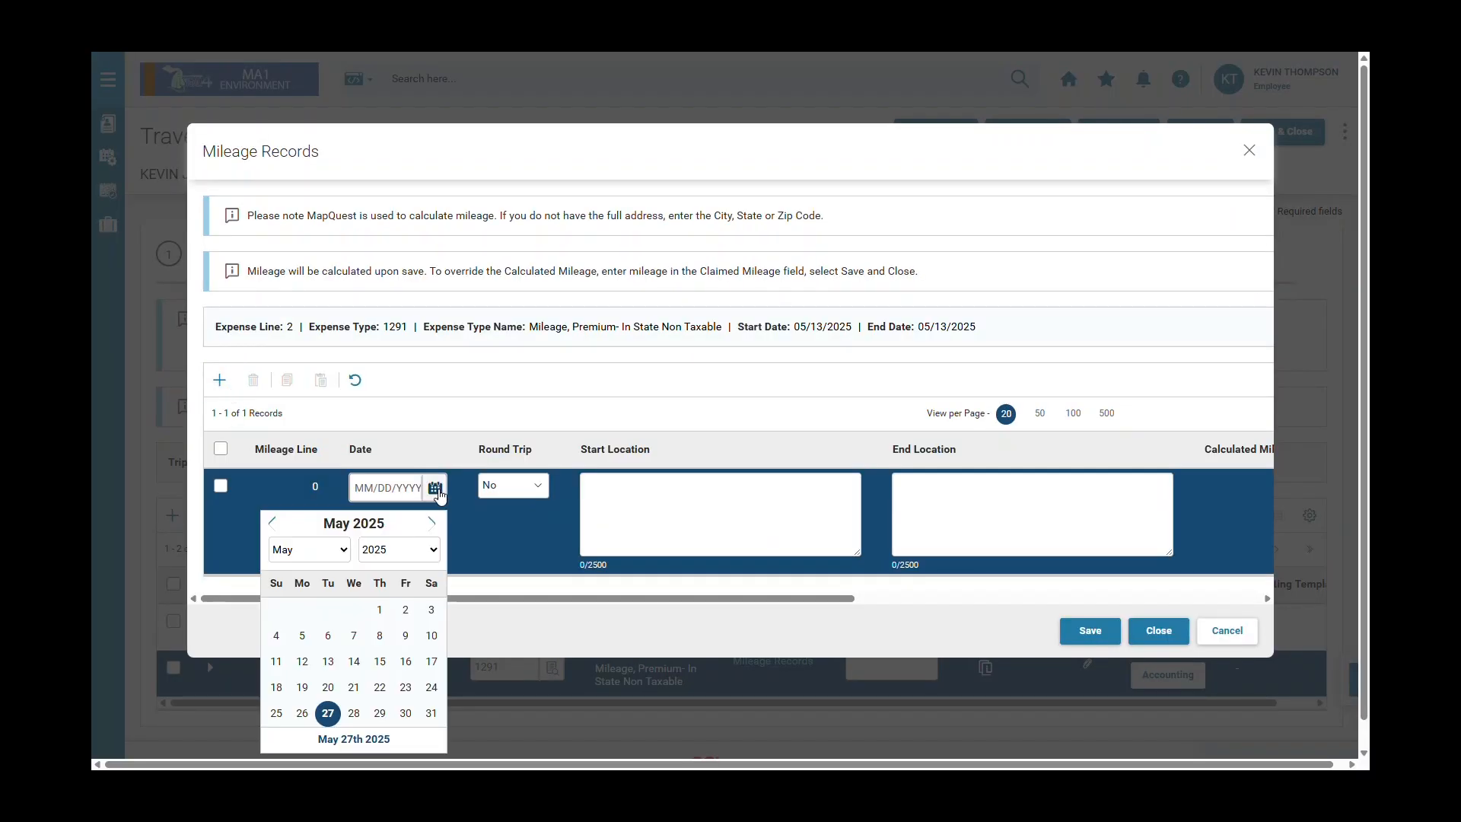
pyautogui.click(328, 662)
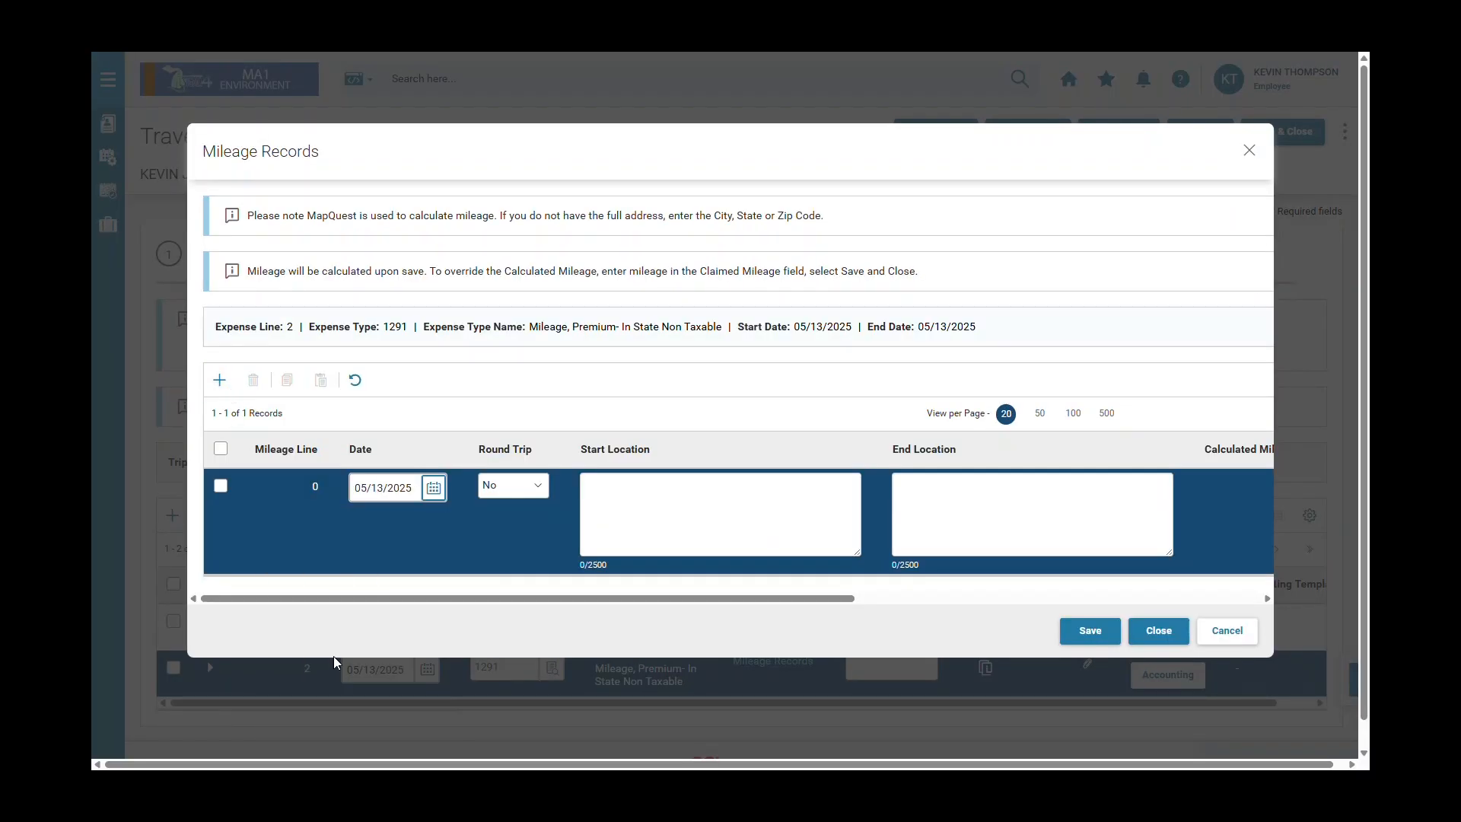
pyautogui.click(545, 485)
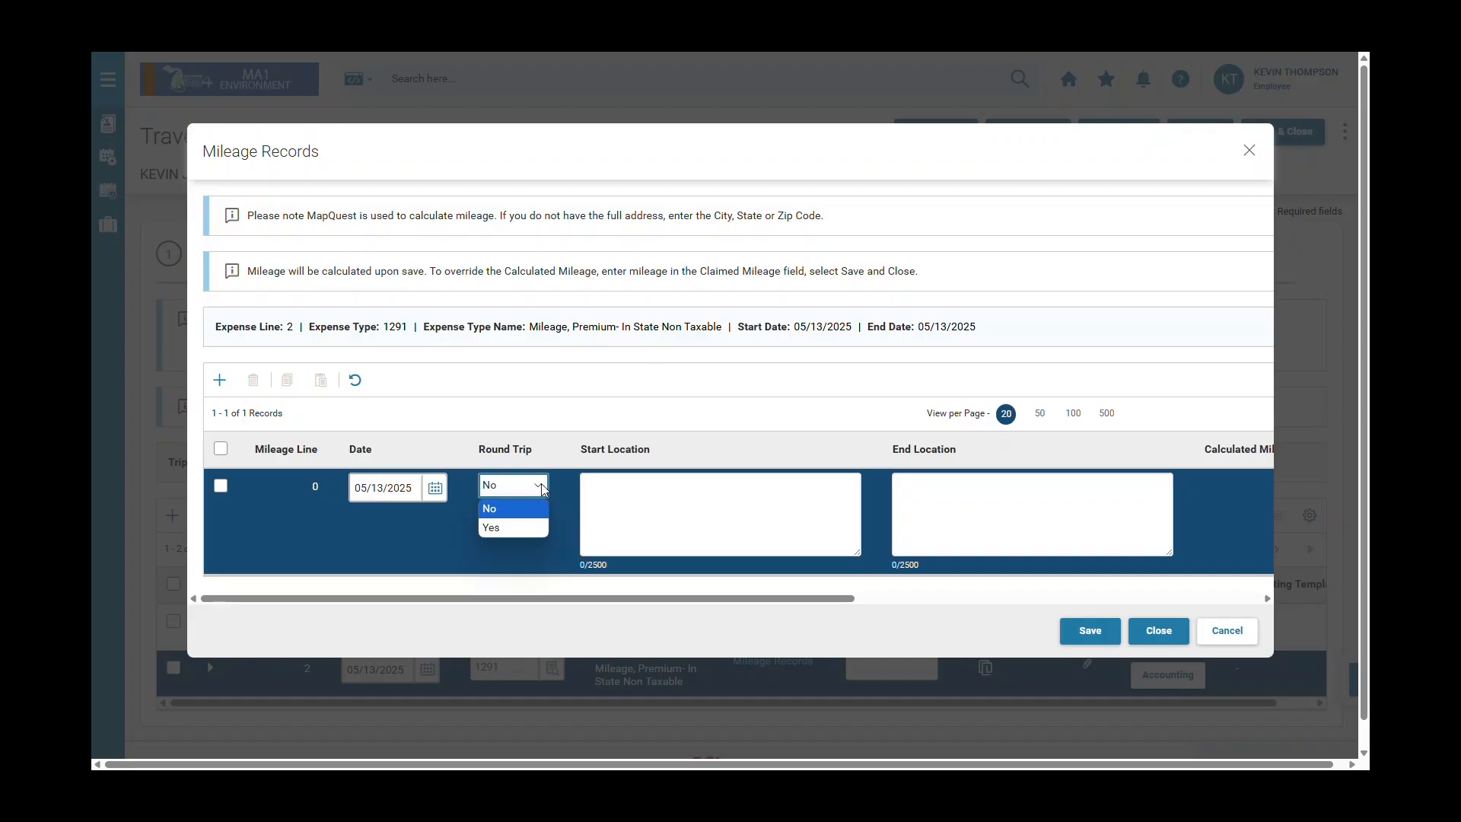
pyautogui.click(532, 533)
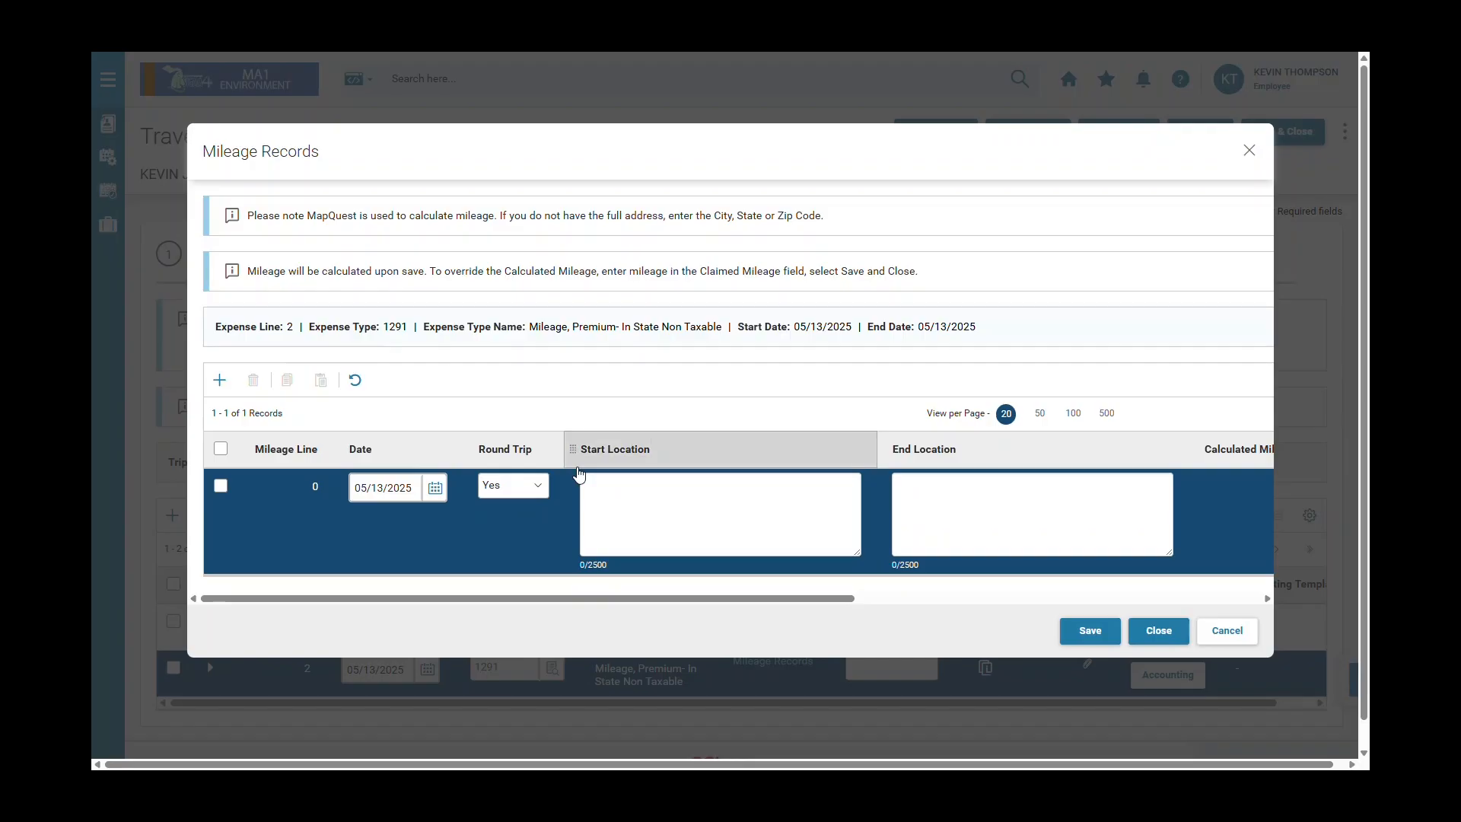
pyautogui.click(645, 507)
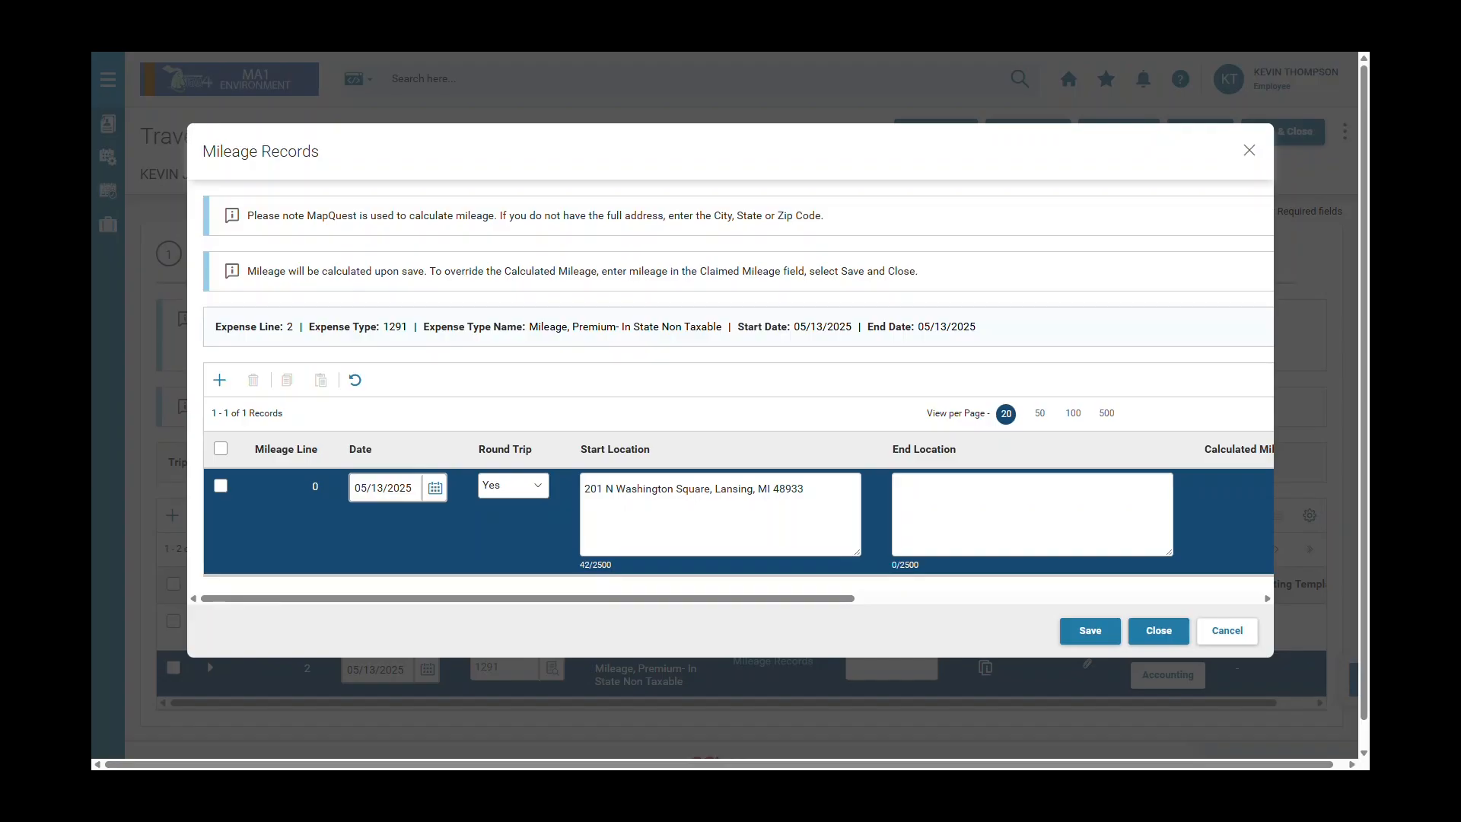
pyautogui.click(961, 500)
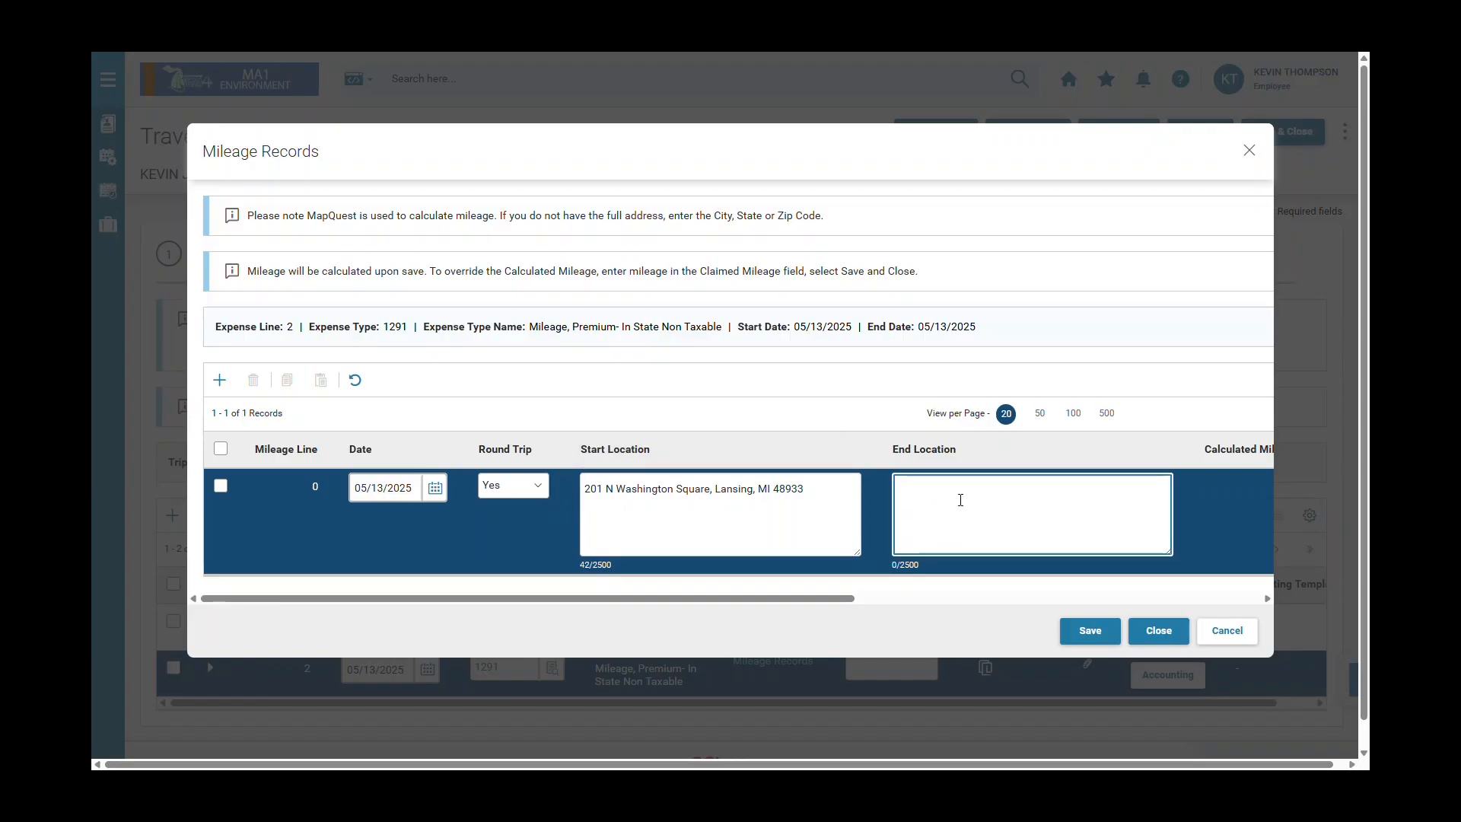
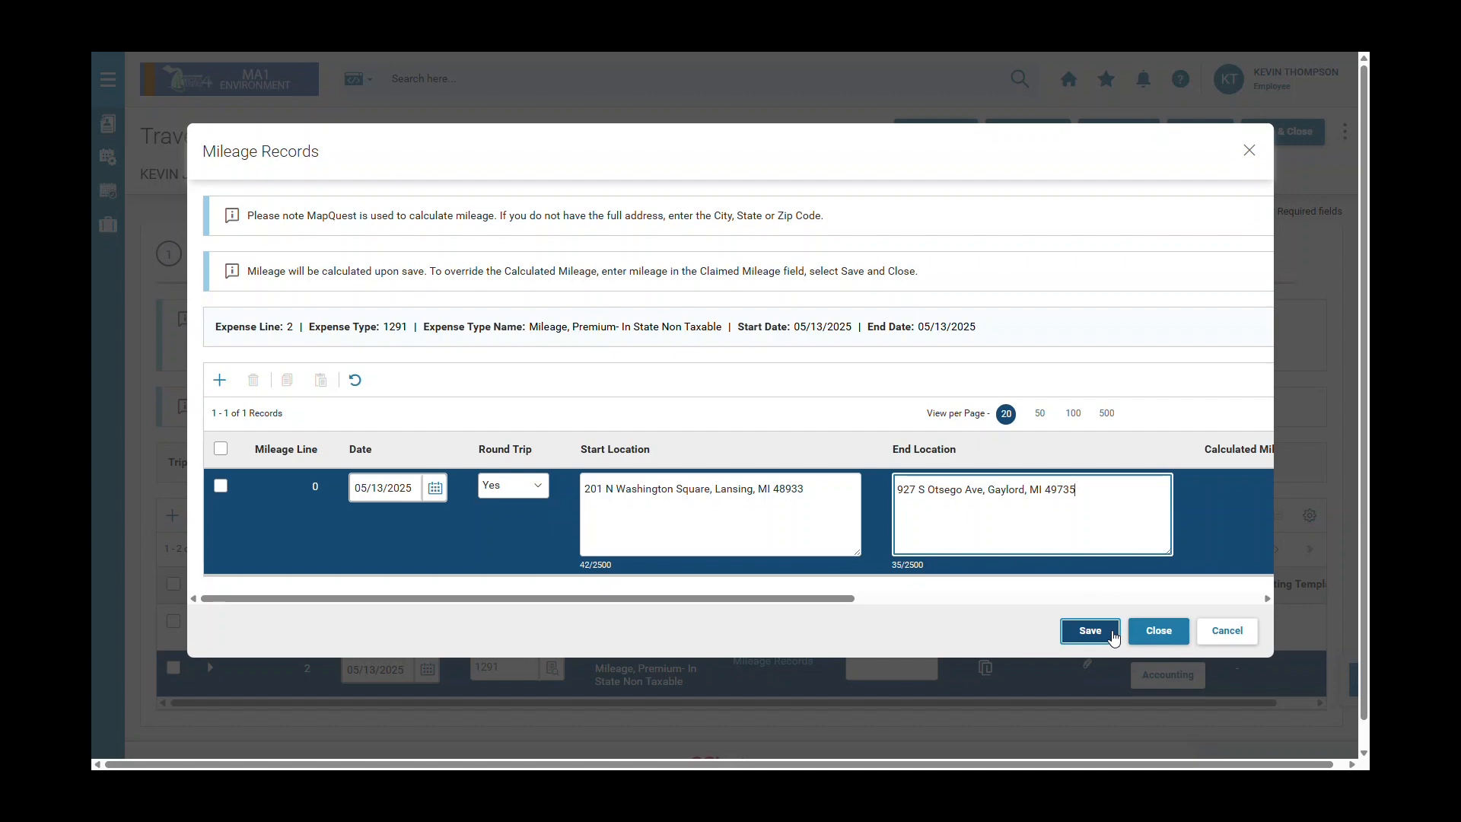
pyautogui.click(1113, 632)
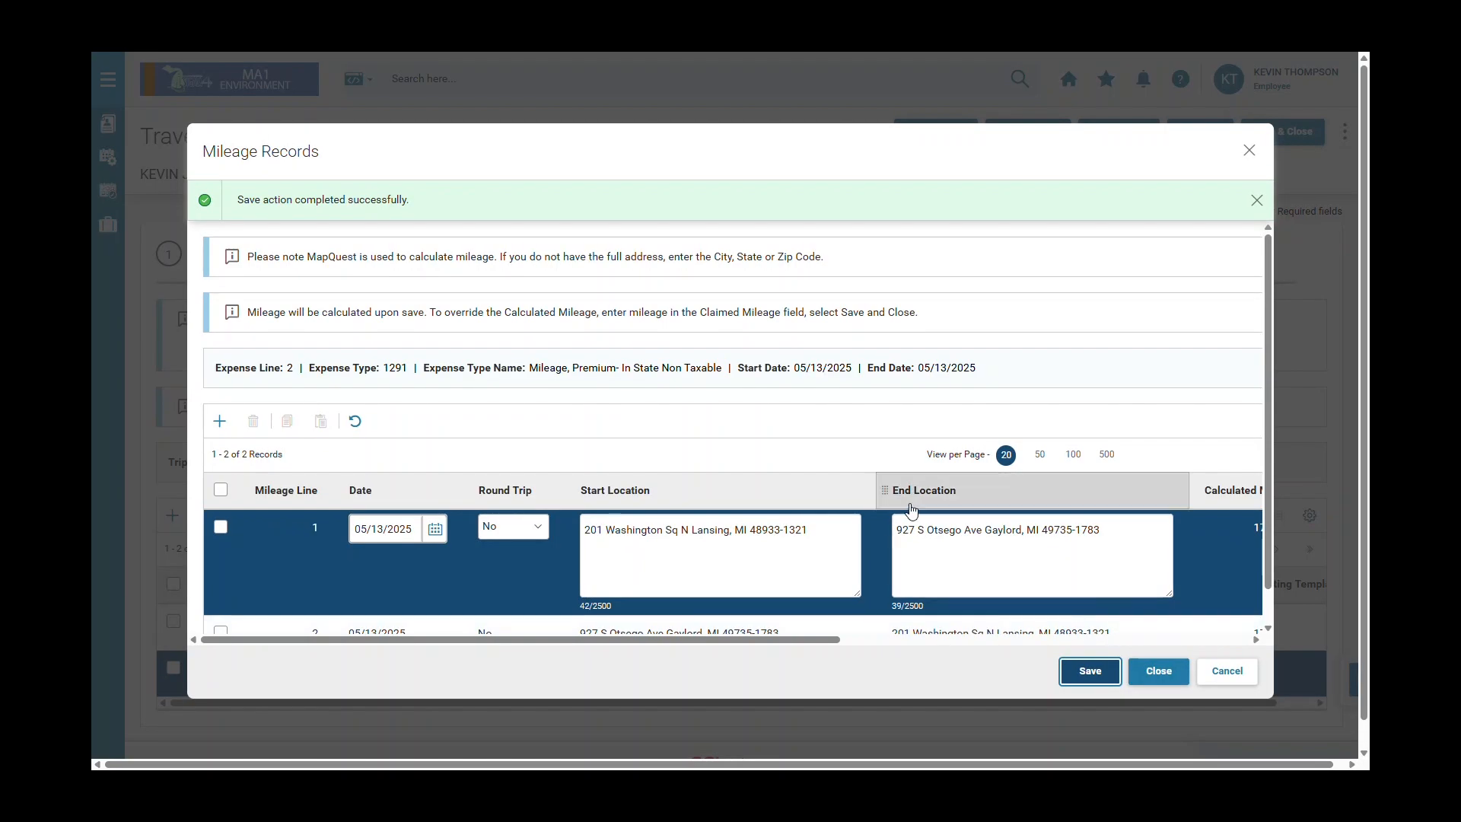
# Check the 170.3020 and 172.1840 claimed-mile legs, then close Mileage Records with the line at $239.74.
pyautogui.scroll(-2, 913, 510)
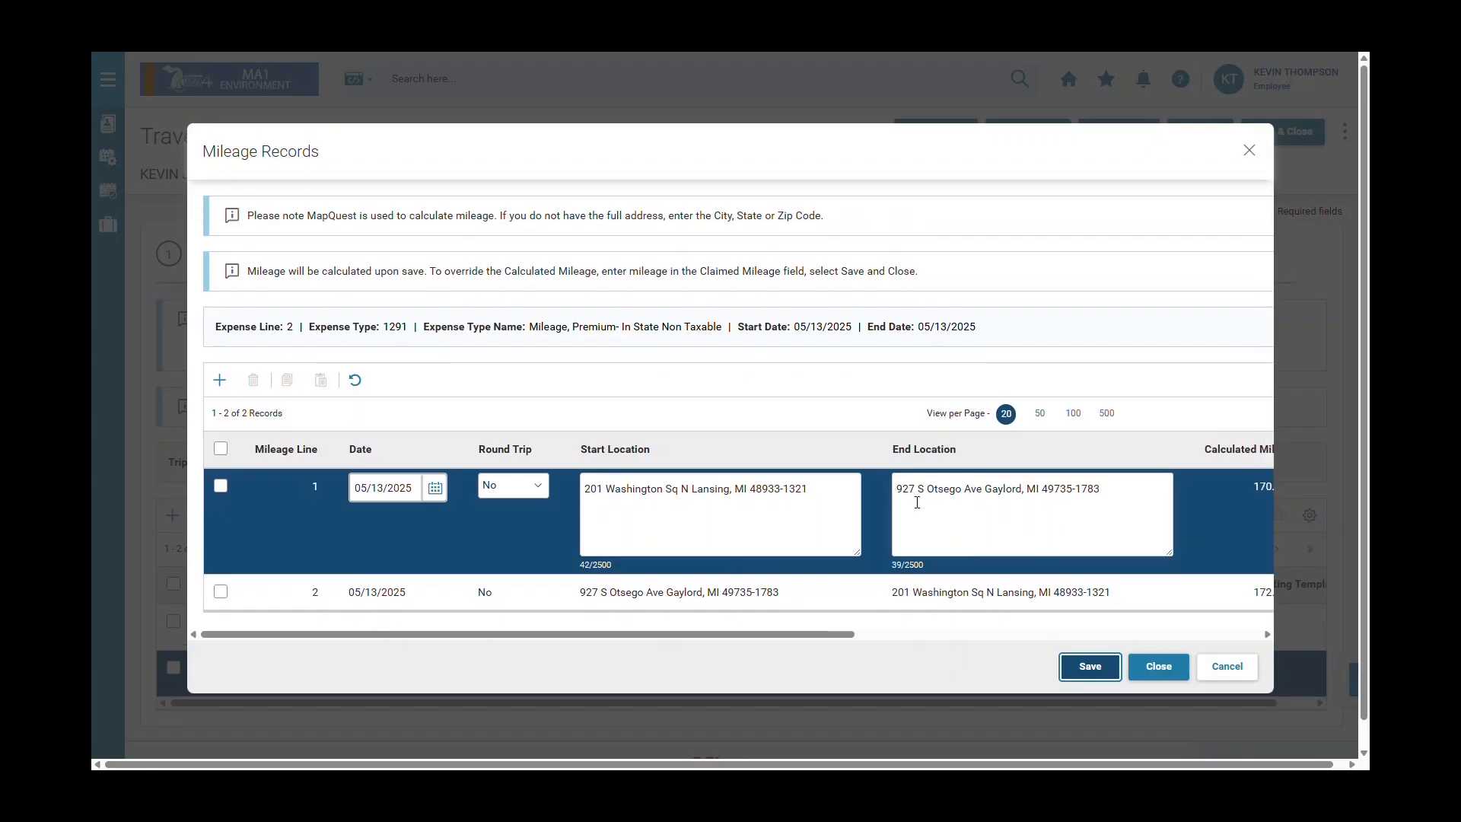
pyautogui.scroll(-1, 917, 502)
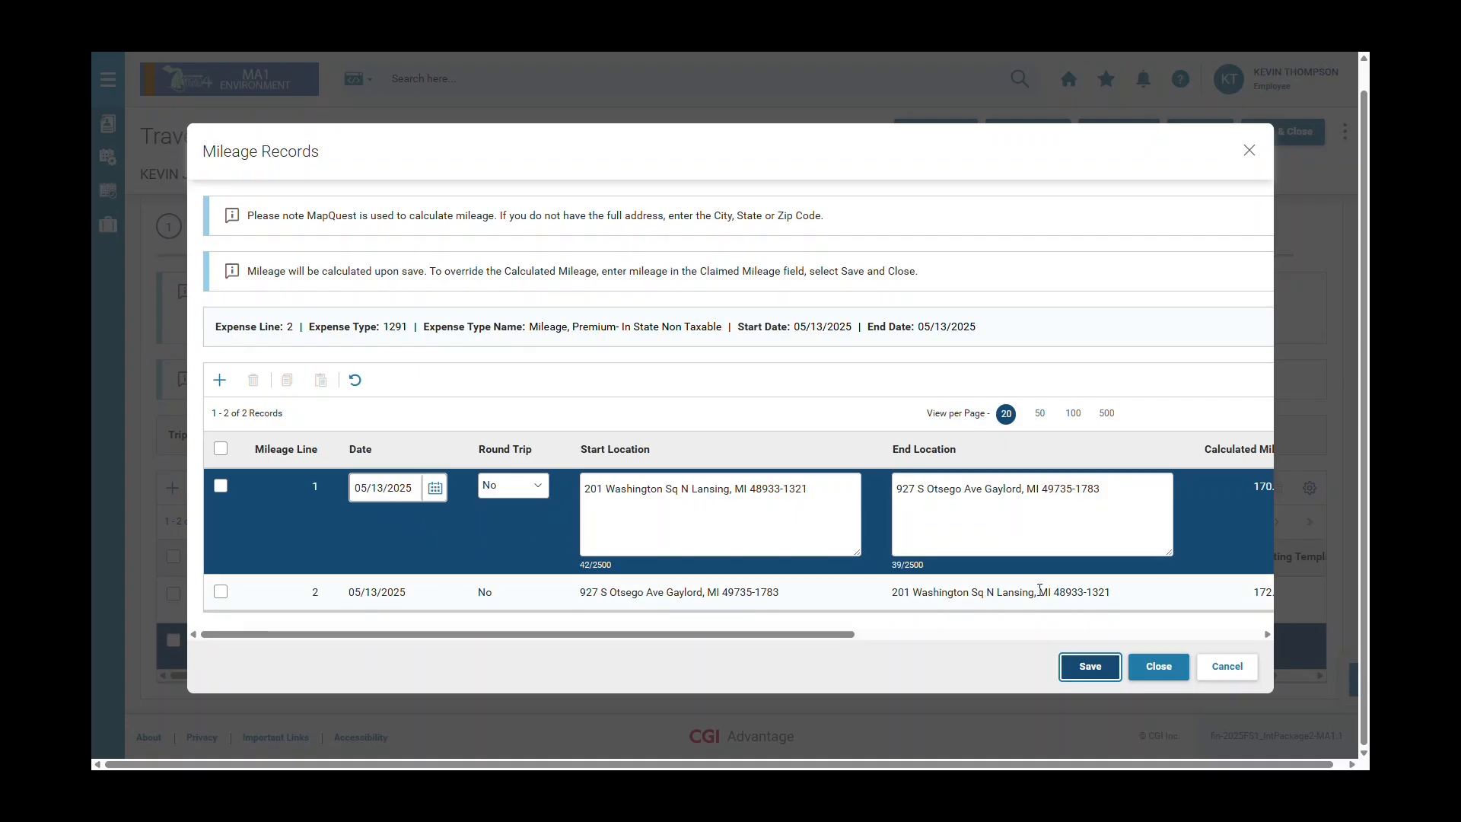
pyautogui.moveTo(816, 636); pyautogui.dragTo(943, 636)
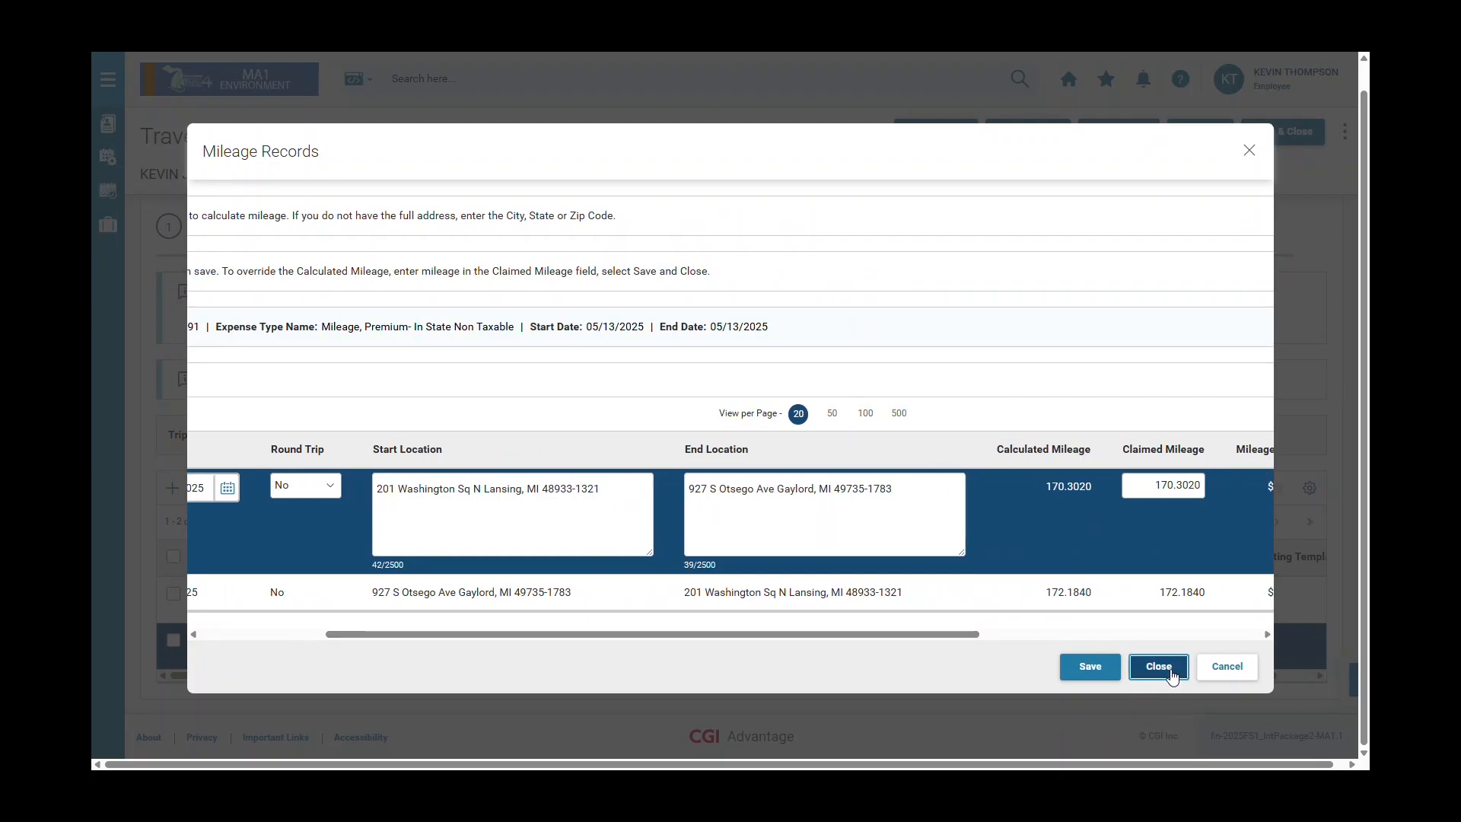
pyautogui.click(1173, 674)
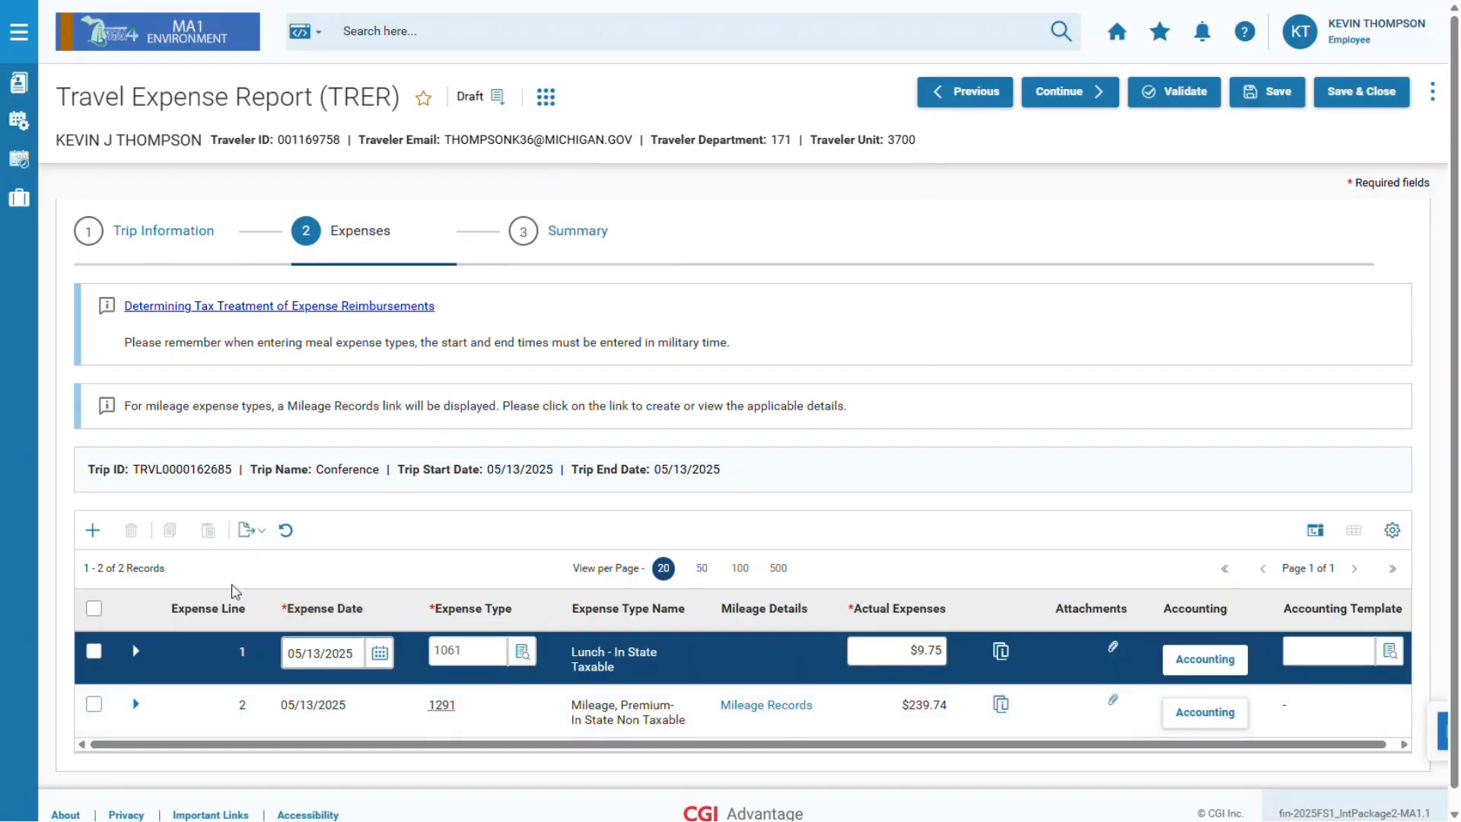
# Add a 05/13/2025 expense line of type 1571 Parking Lot Fee – In State Non Taxable for 10.
pyautogui.click(100, 532)
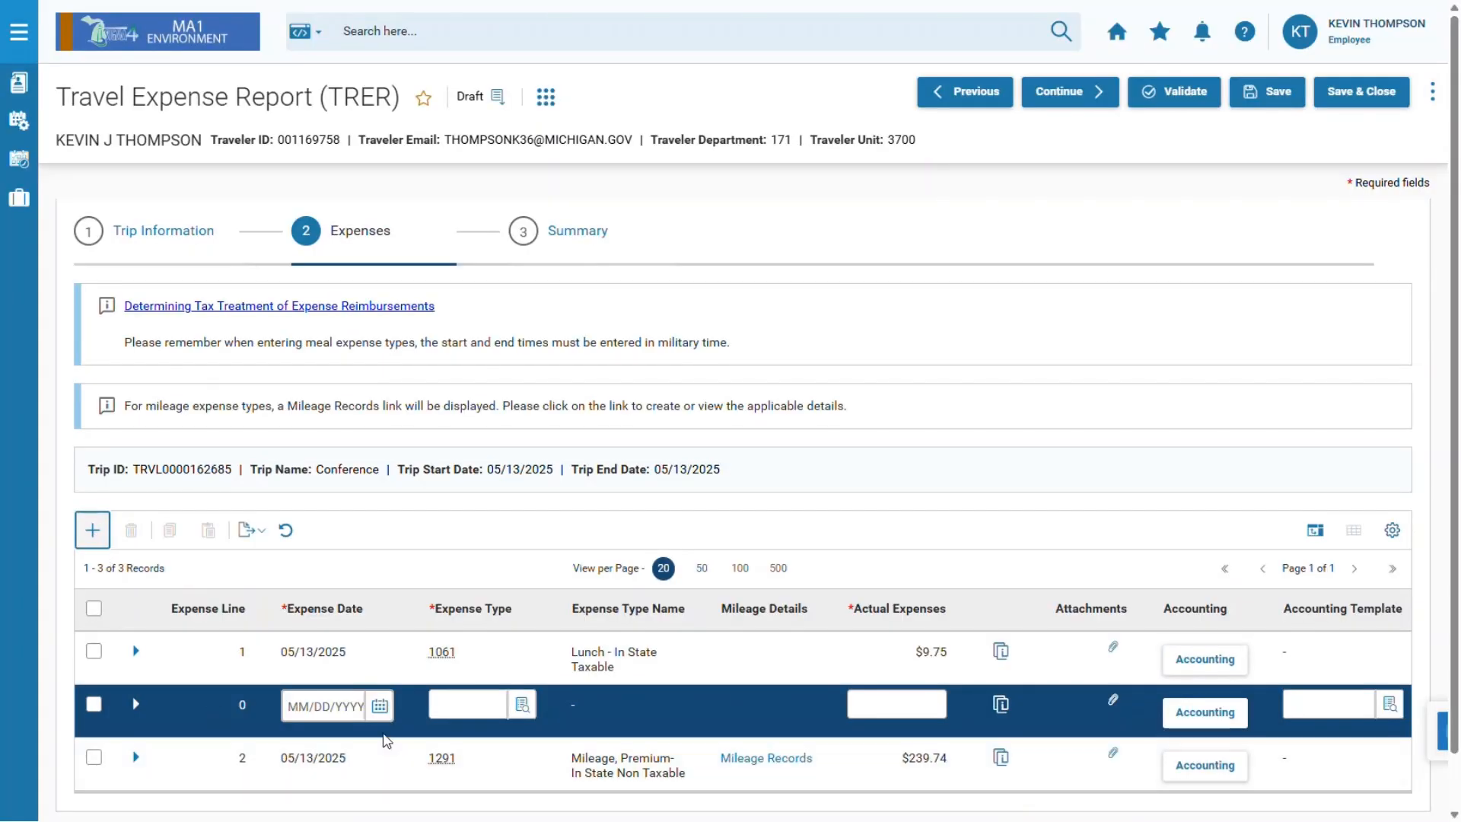
pyautogui.click(380, 708)
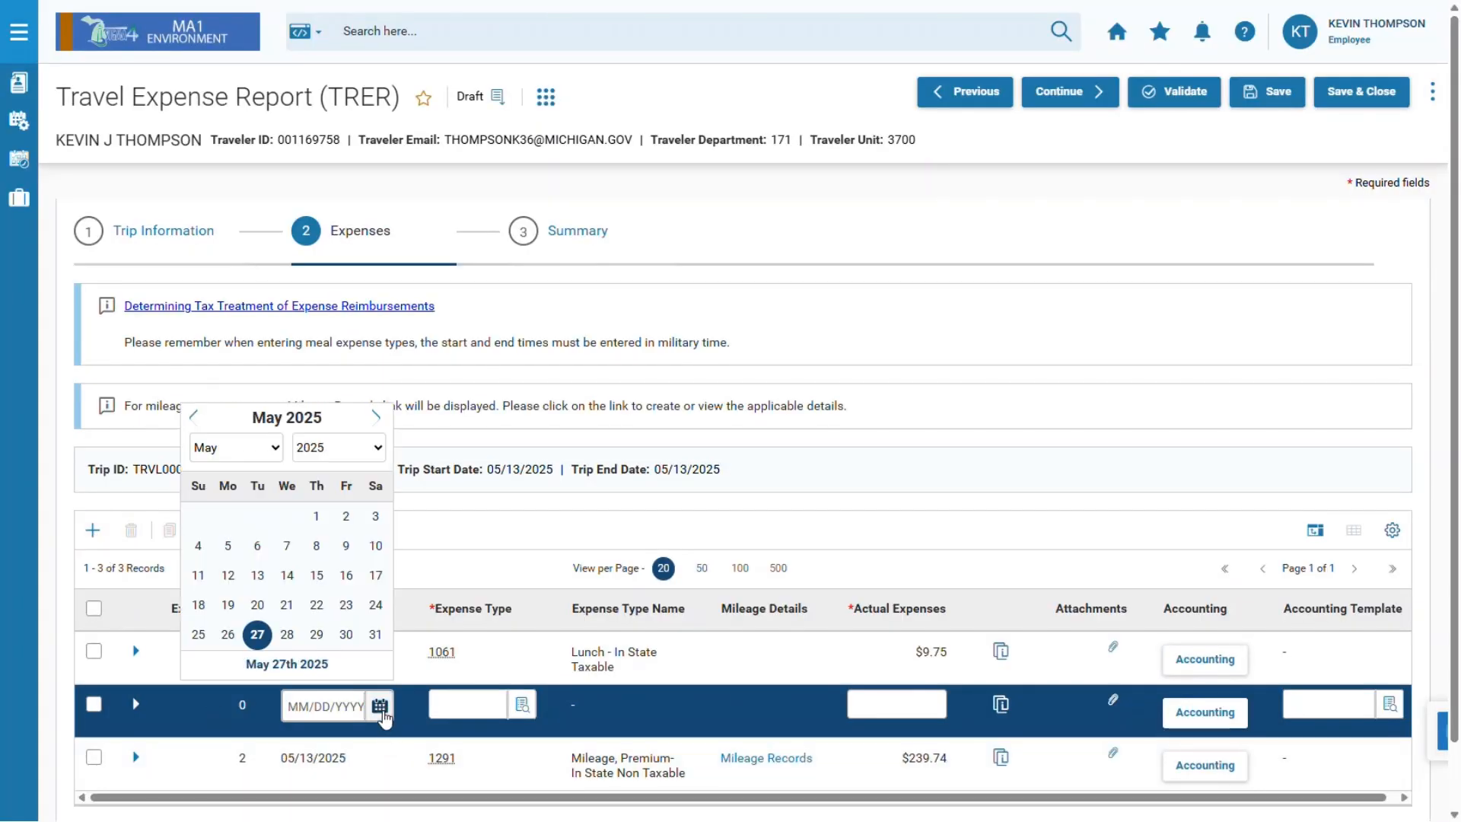
pyautogui.click(259, 577)
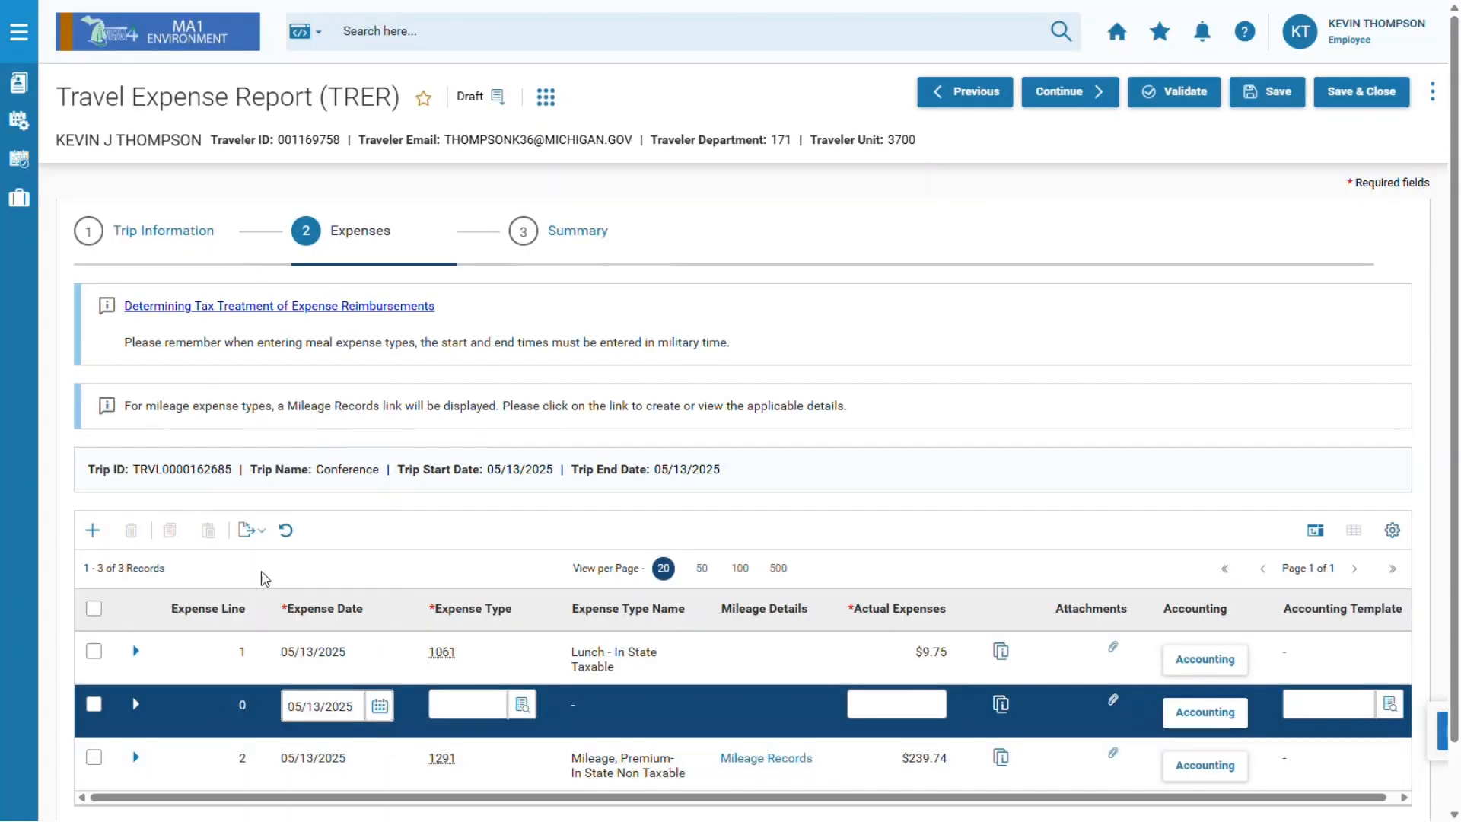
pyautogui.click(523, 706)
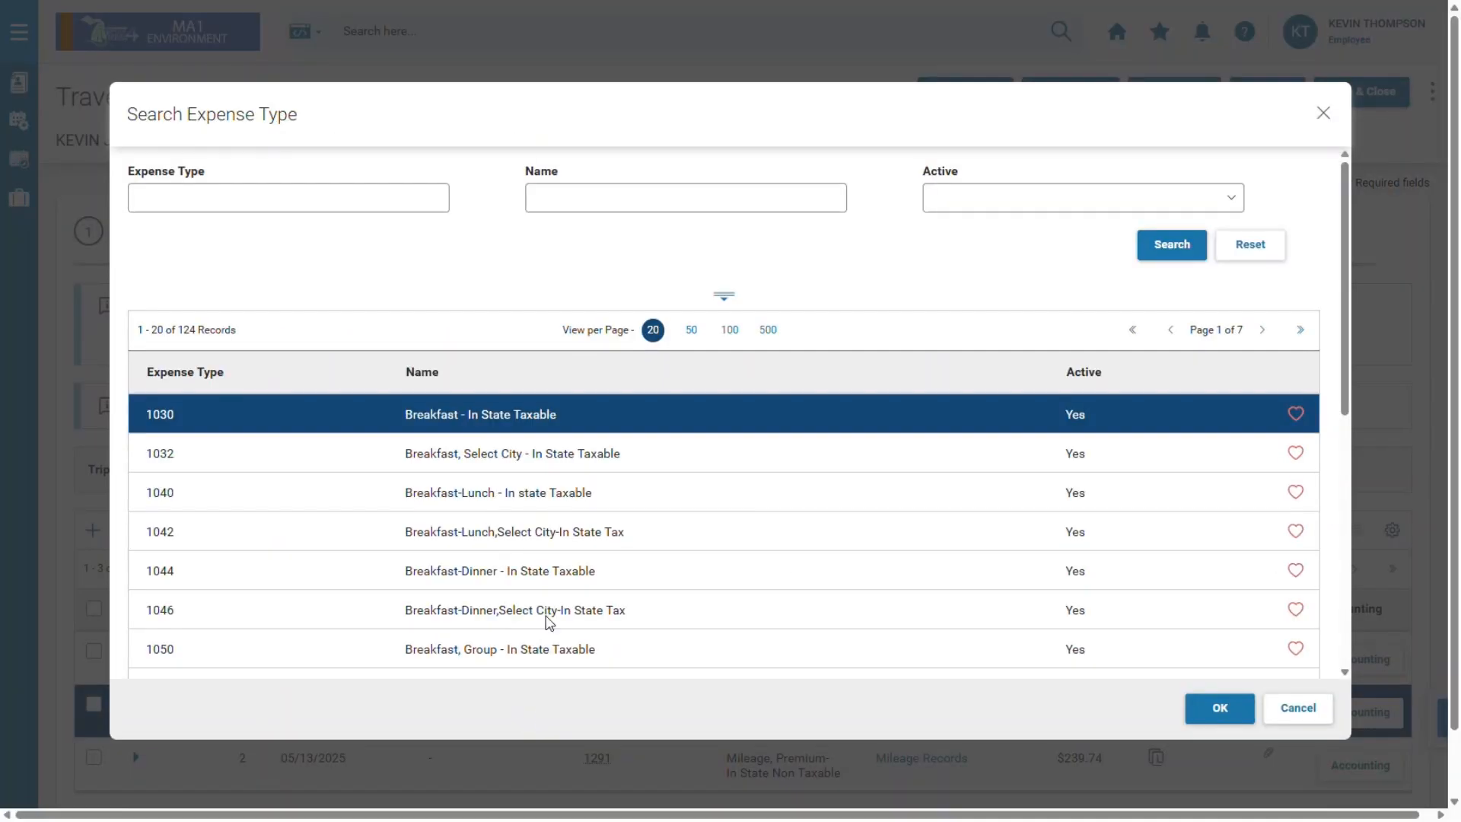
pyautogui.click(611, 192)
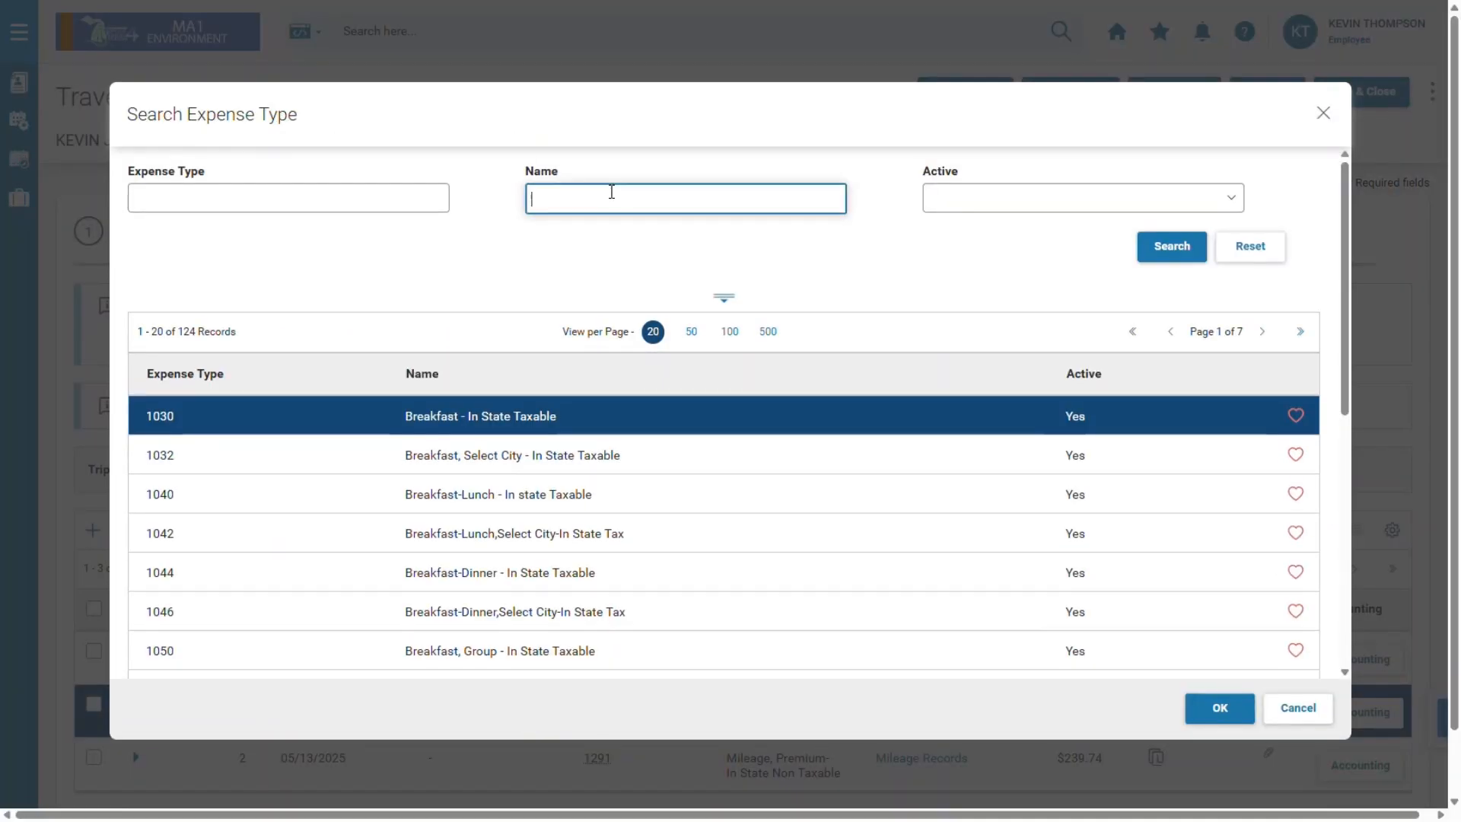
pyautogui.write('*PARK*')
pyautogui.click(1169, 257)
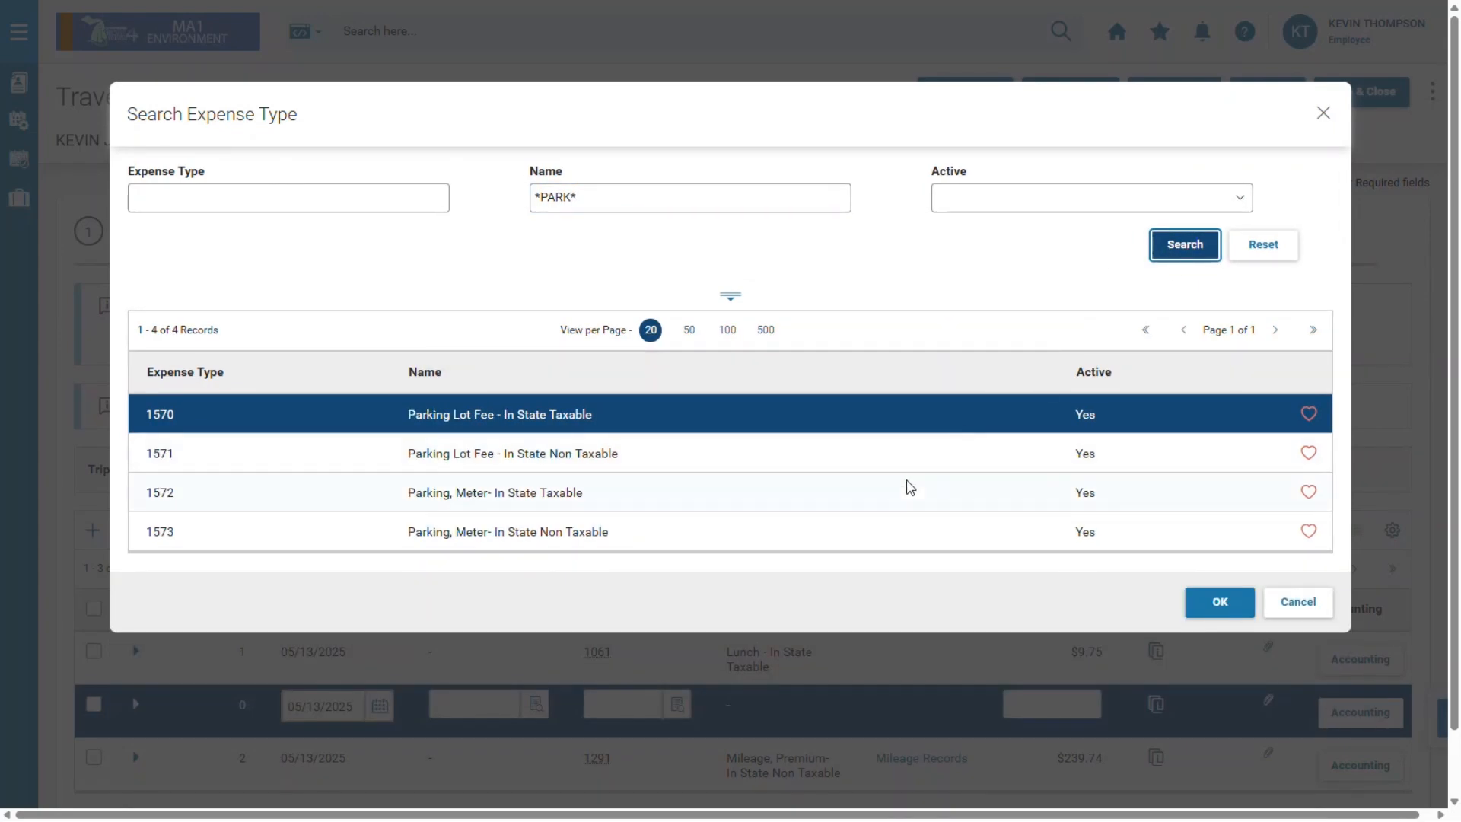
pyautogui.click(912, 463)
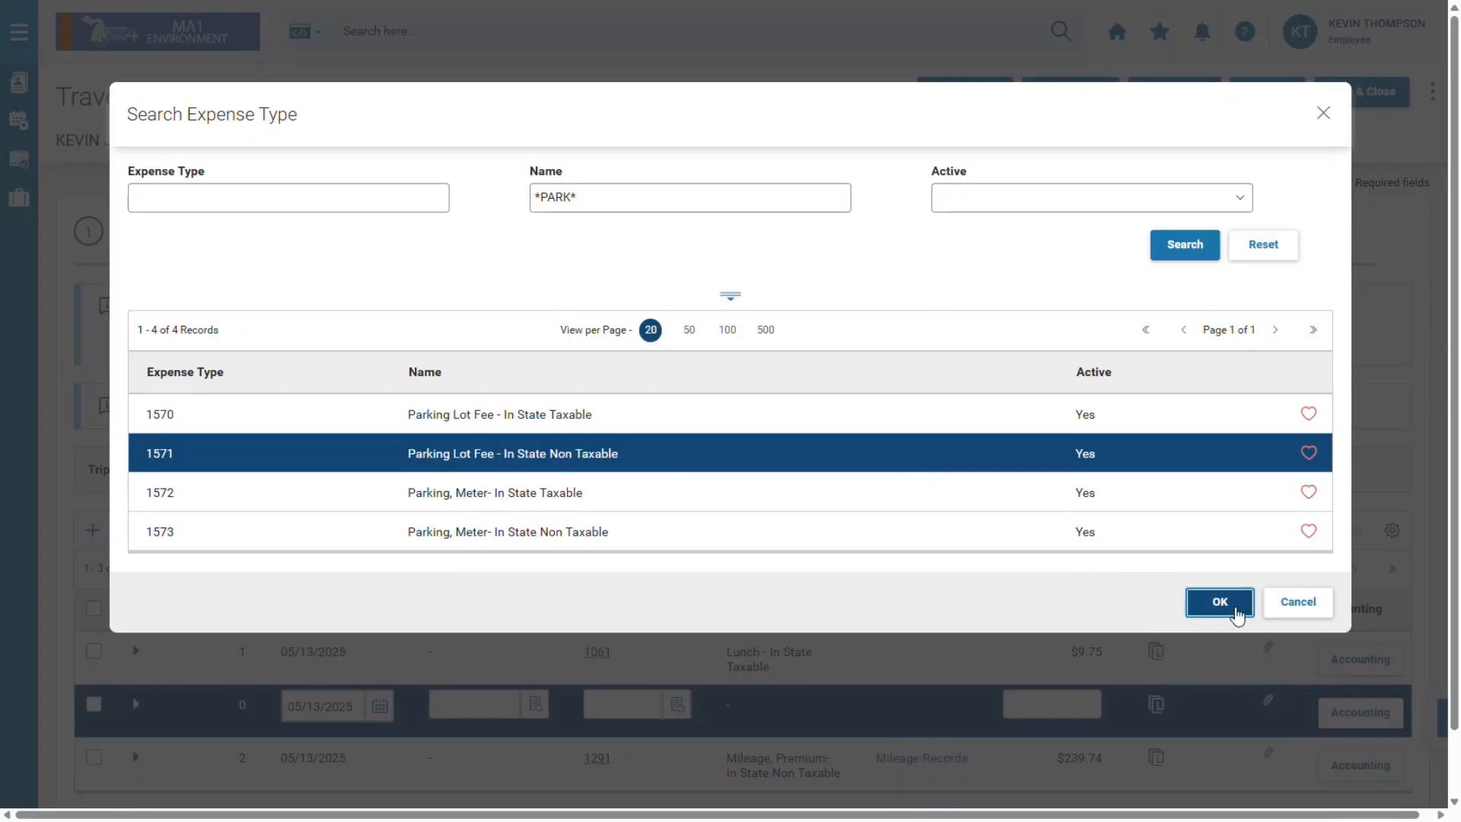
pyautogui.click(1237, 612)
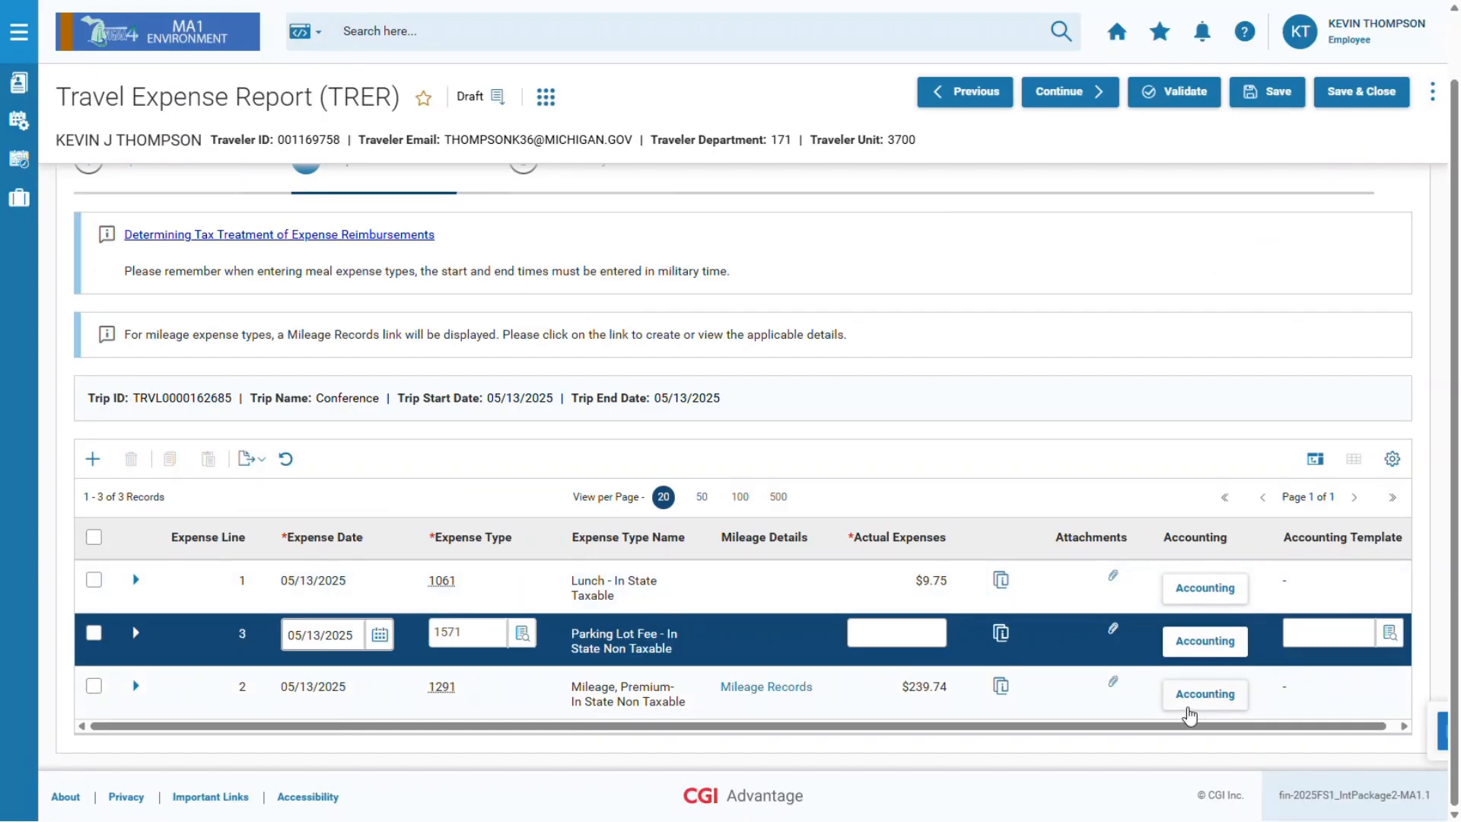
pyautogui.click(906, 633)
pyautogui.write('10')
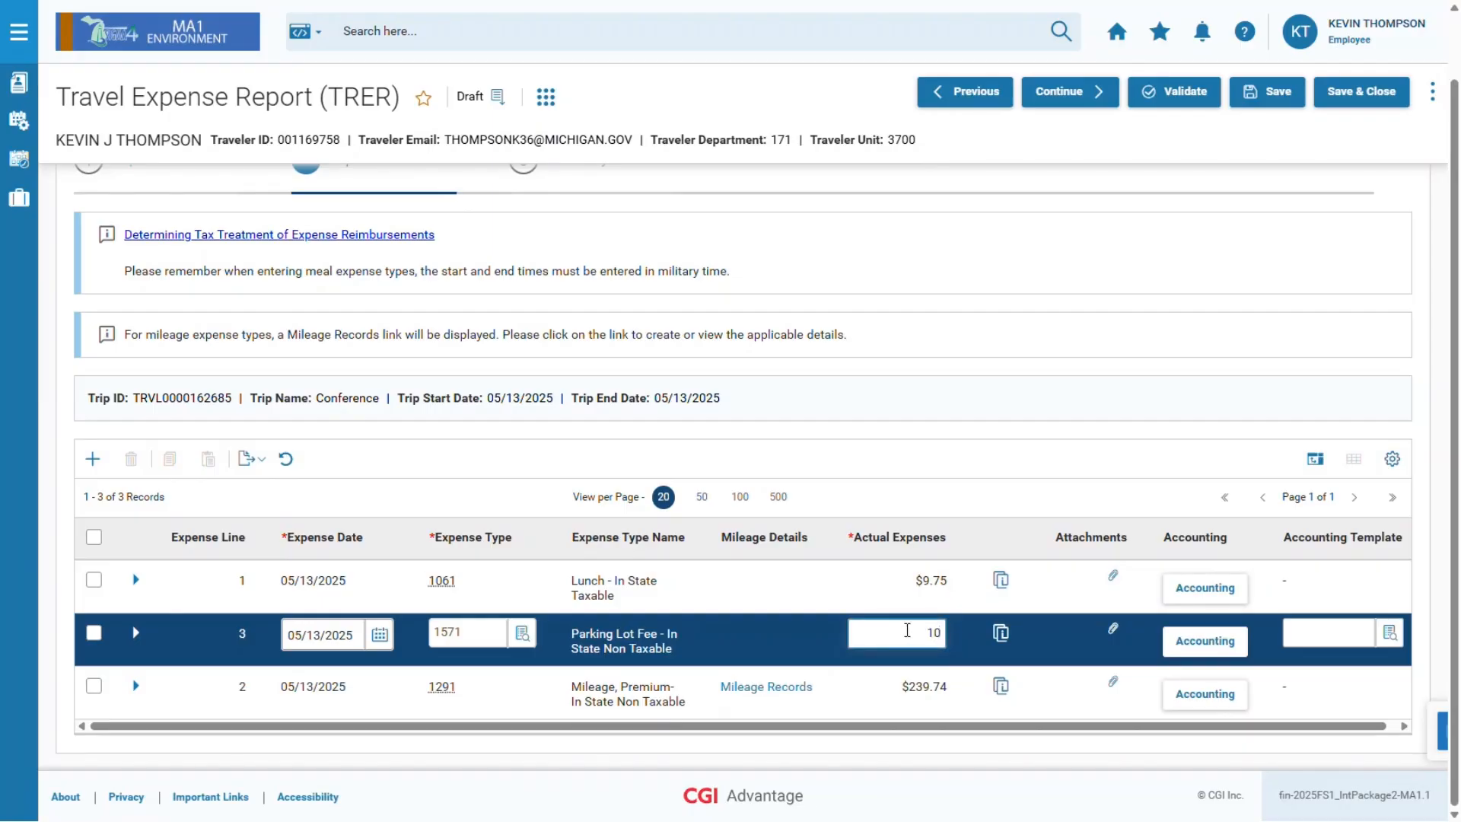
pyautogui.click(1127, 650)
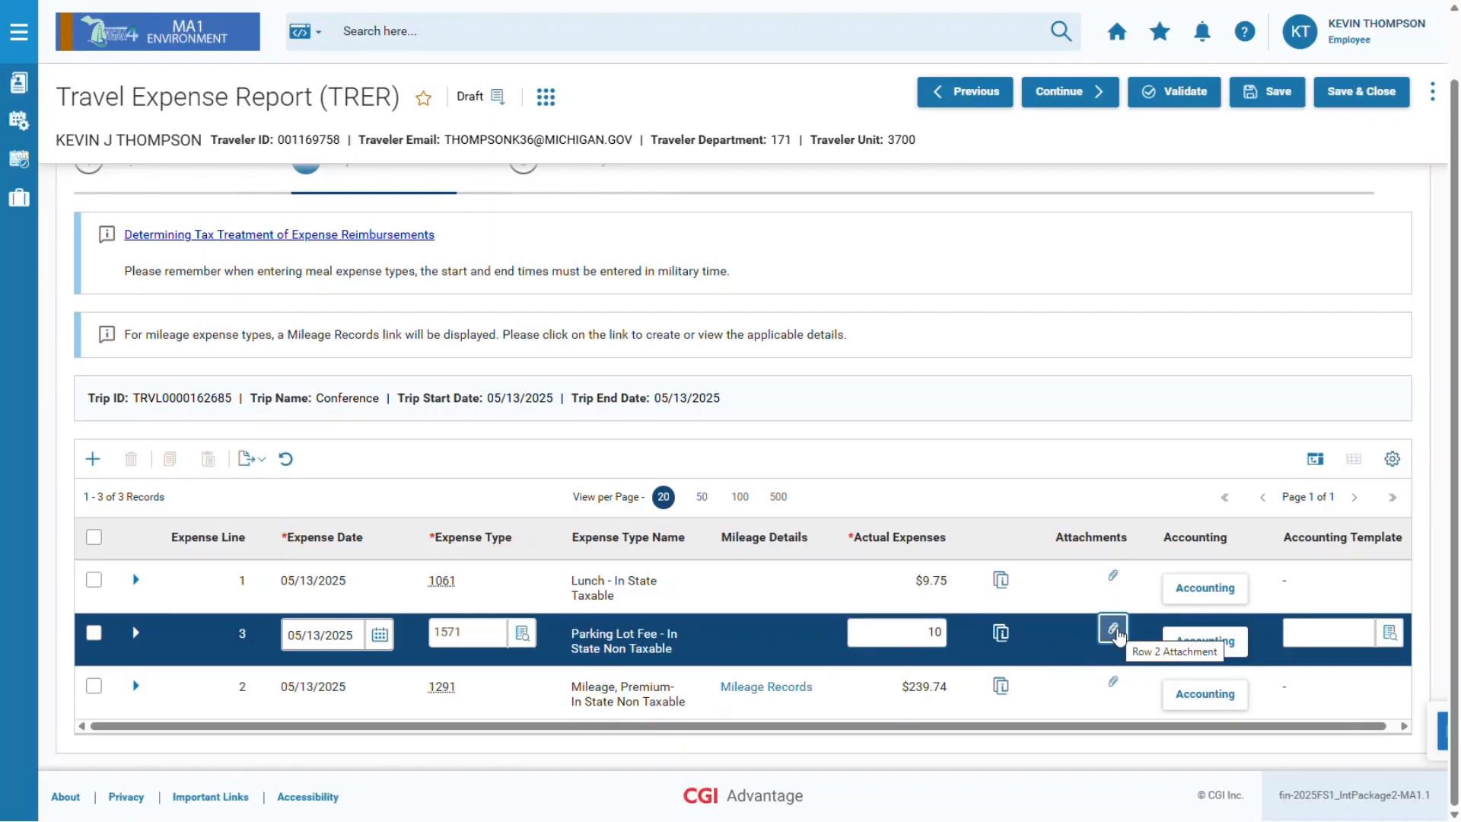
# Upload Receipt 1.pdf and Receipt 2.pdf as attachments on the $10.00 parking line.
pyautogui.click(1113, 631)
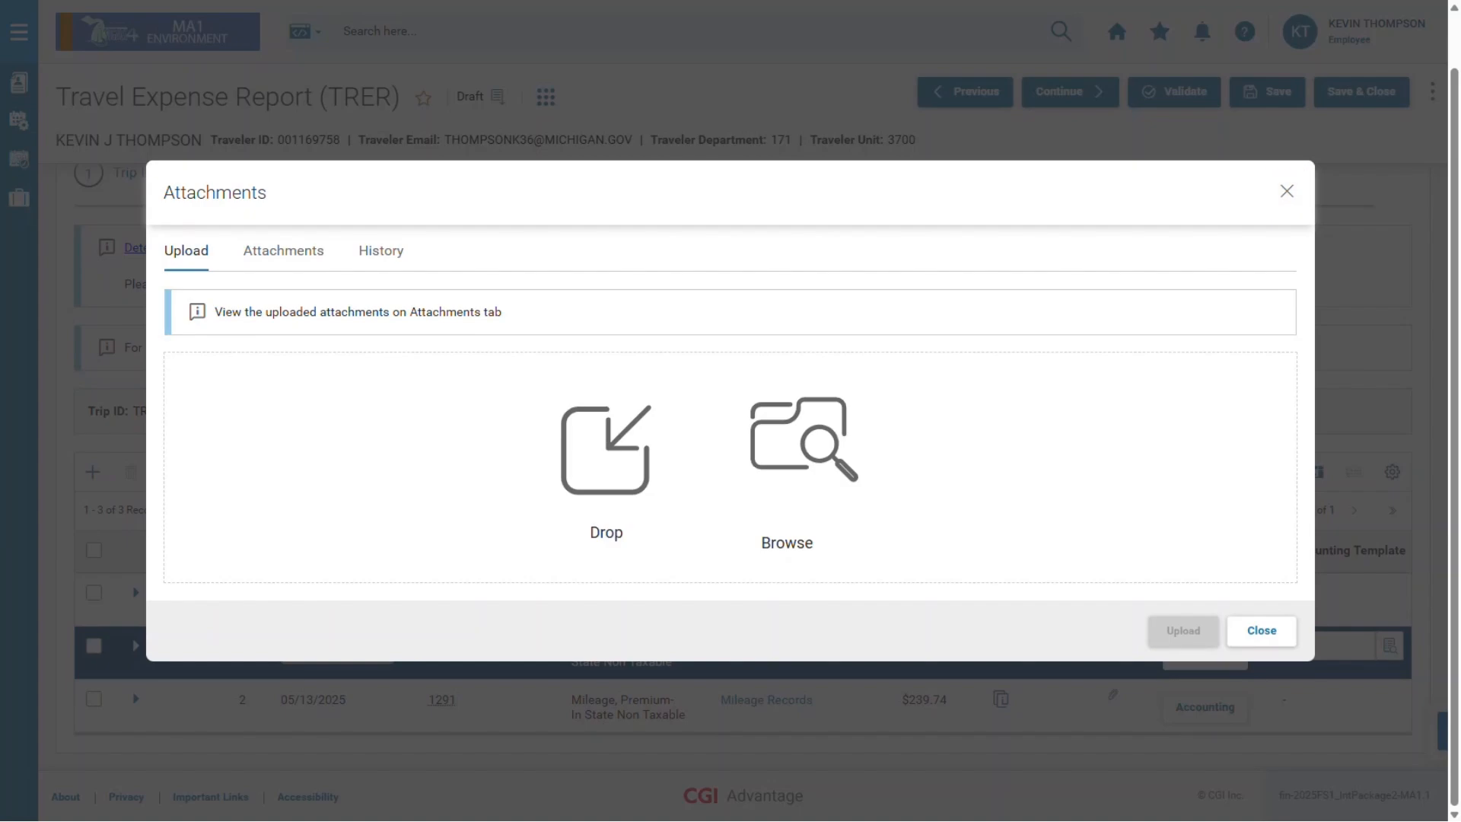
pyautogui.moveTo(619, 366); pyautogui.dragTo(809, 440)
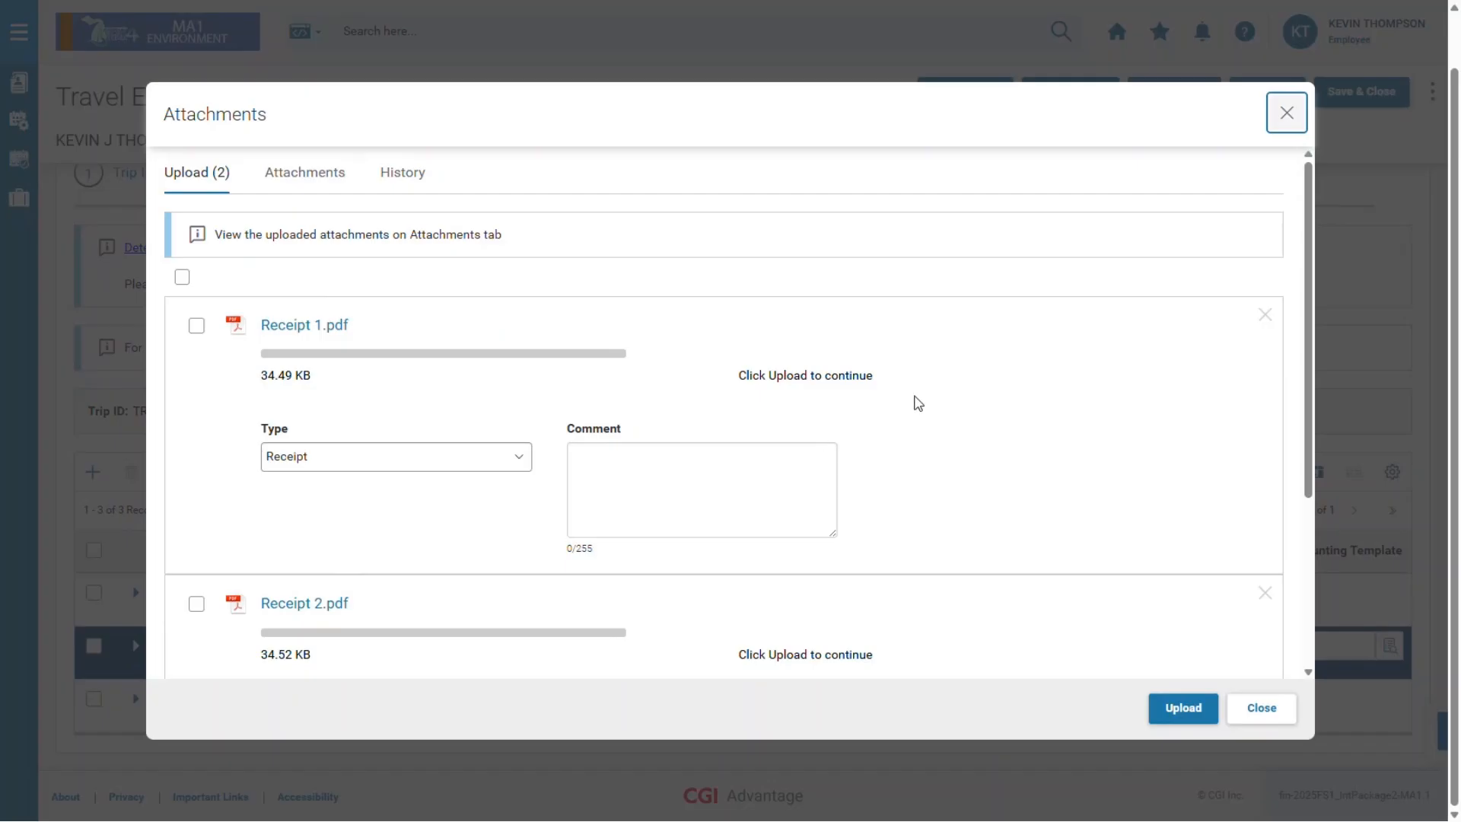
pyautogui.scroll(-2, 1004, 450)
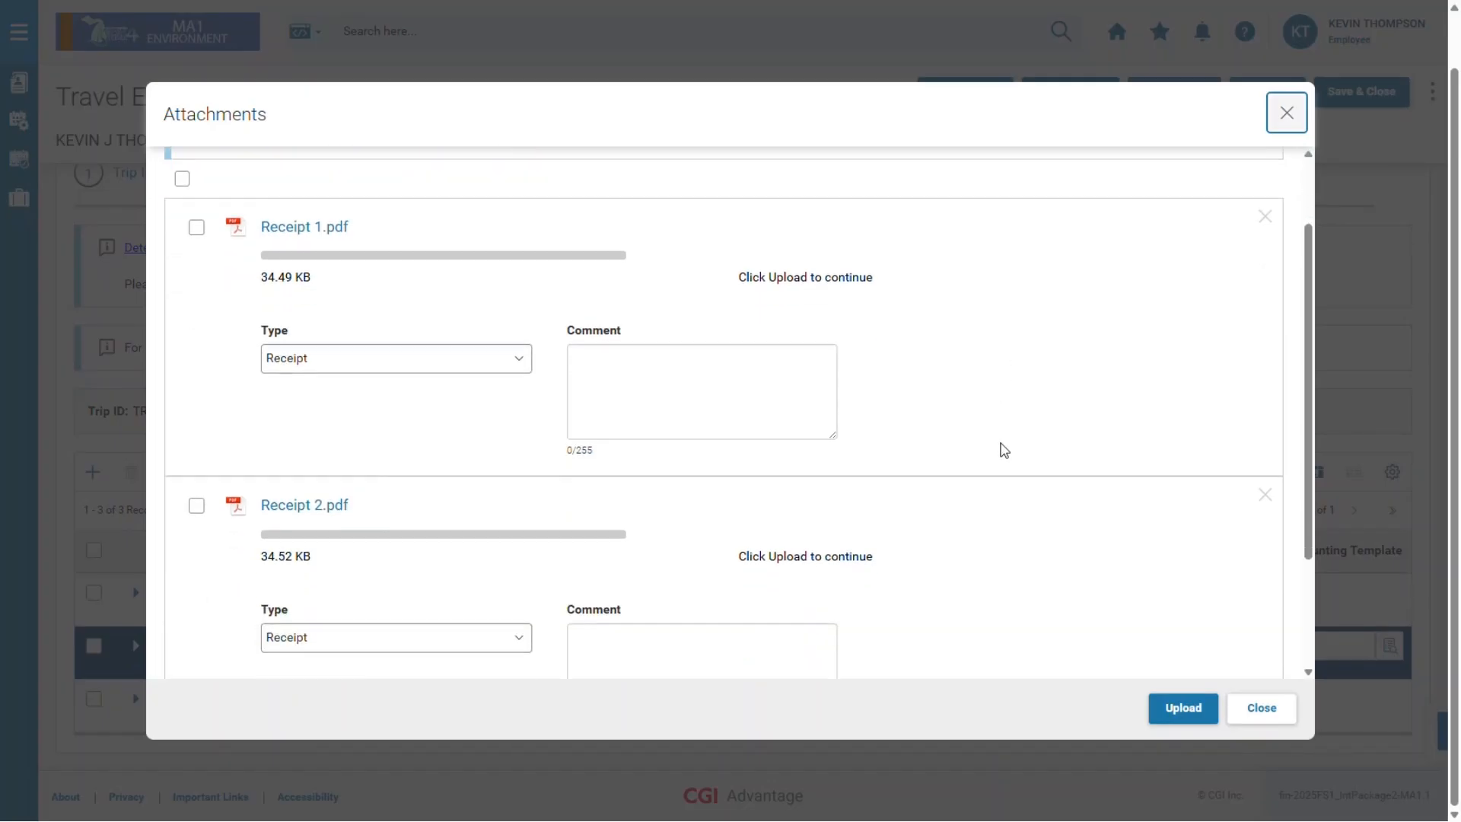
pyautogui.click(1210, 720)
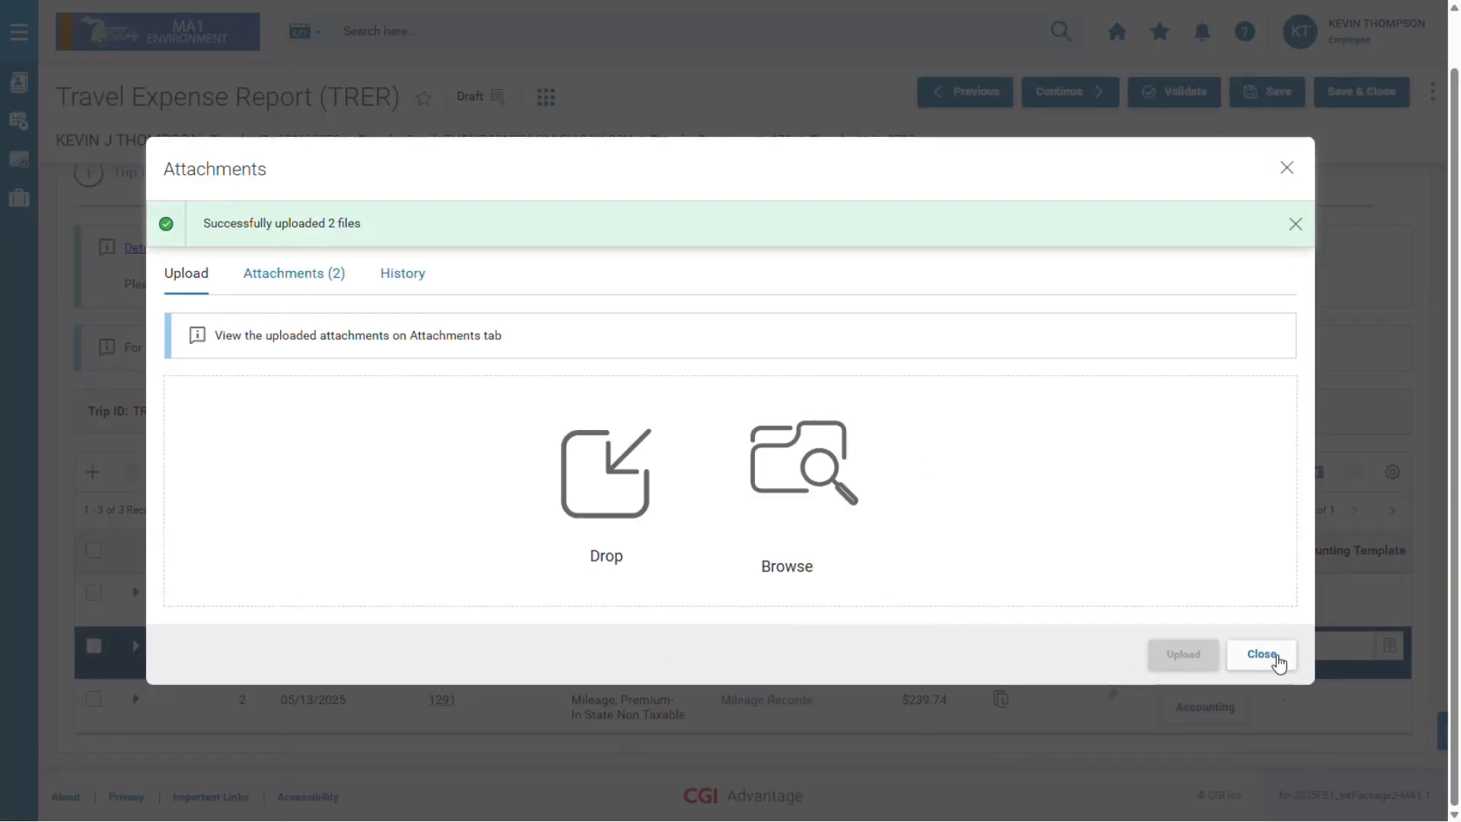
pyautogui.click(1261, 655)
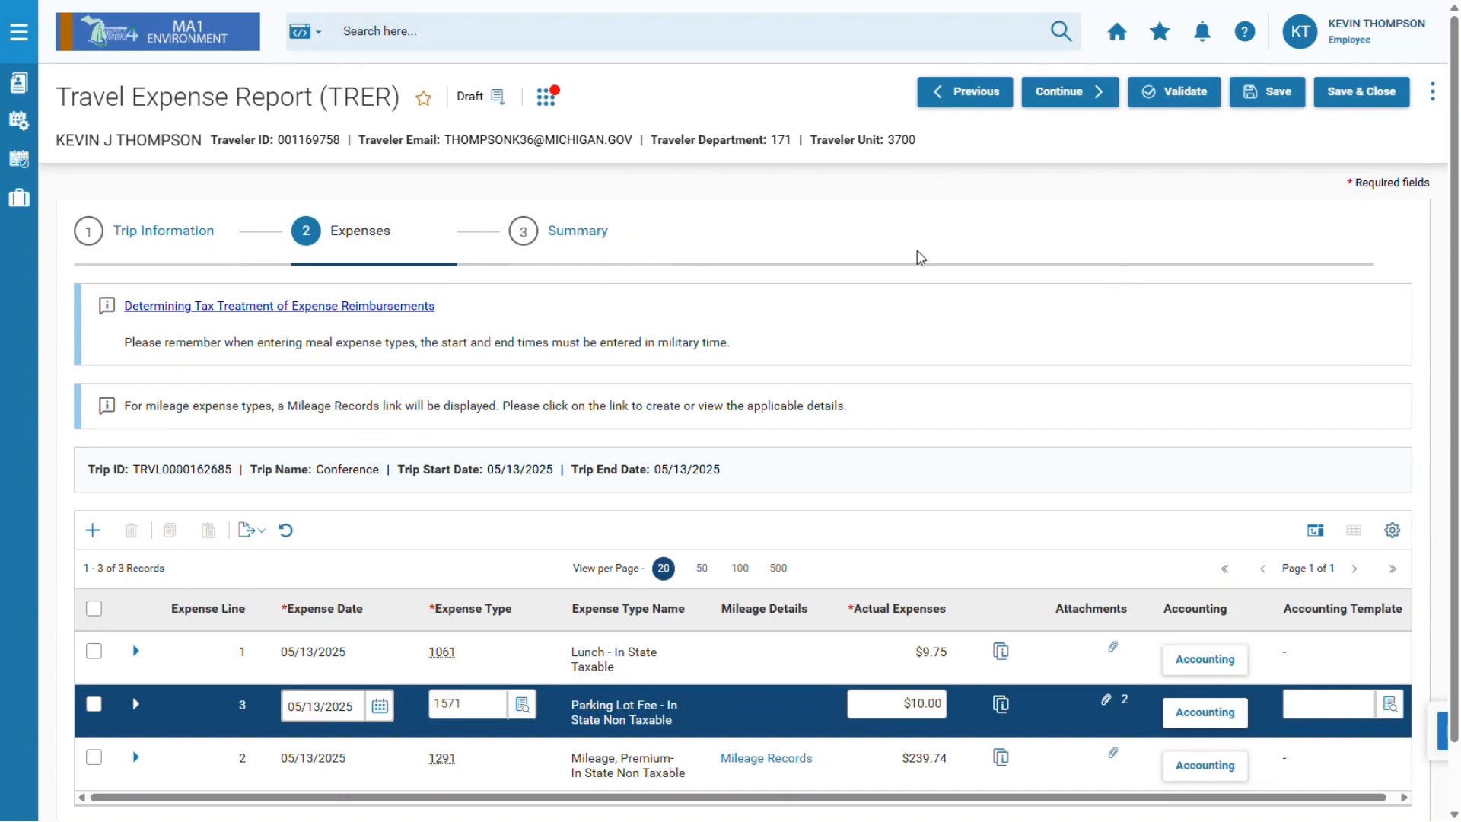
# Submit the report from Summary ($259.49 due) and list its missing start/end time errors in the Message Panel.
pyautogui.click(1106, 92)
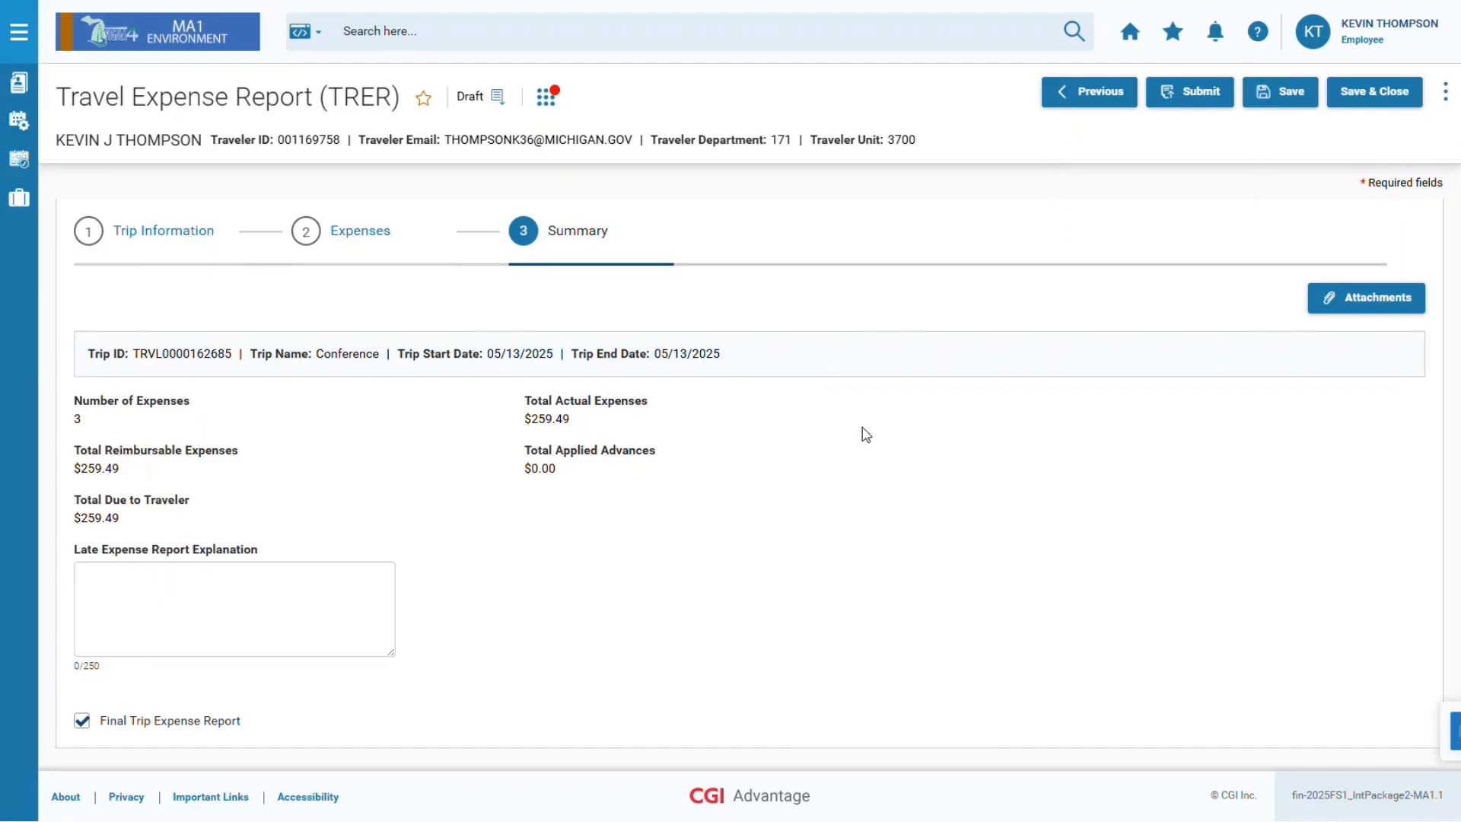
pyautogui.click(1375, 315)
pyautogui.click(1227, 104)
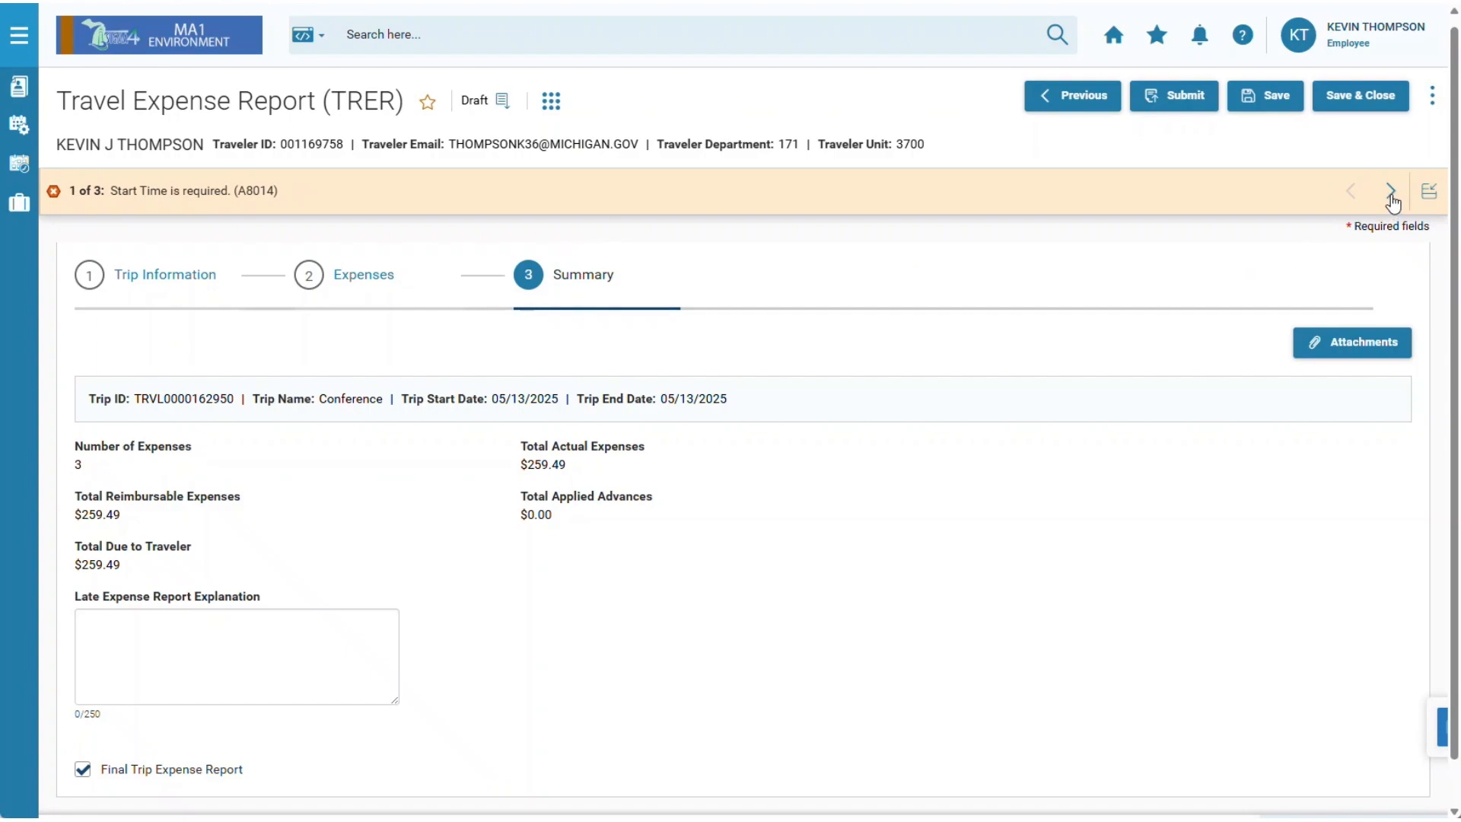
pyautogui.click(1390, 195)
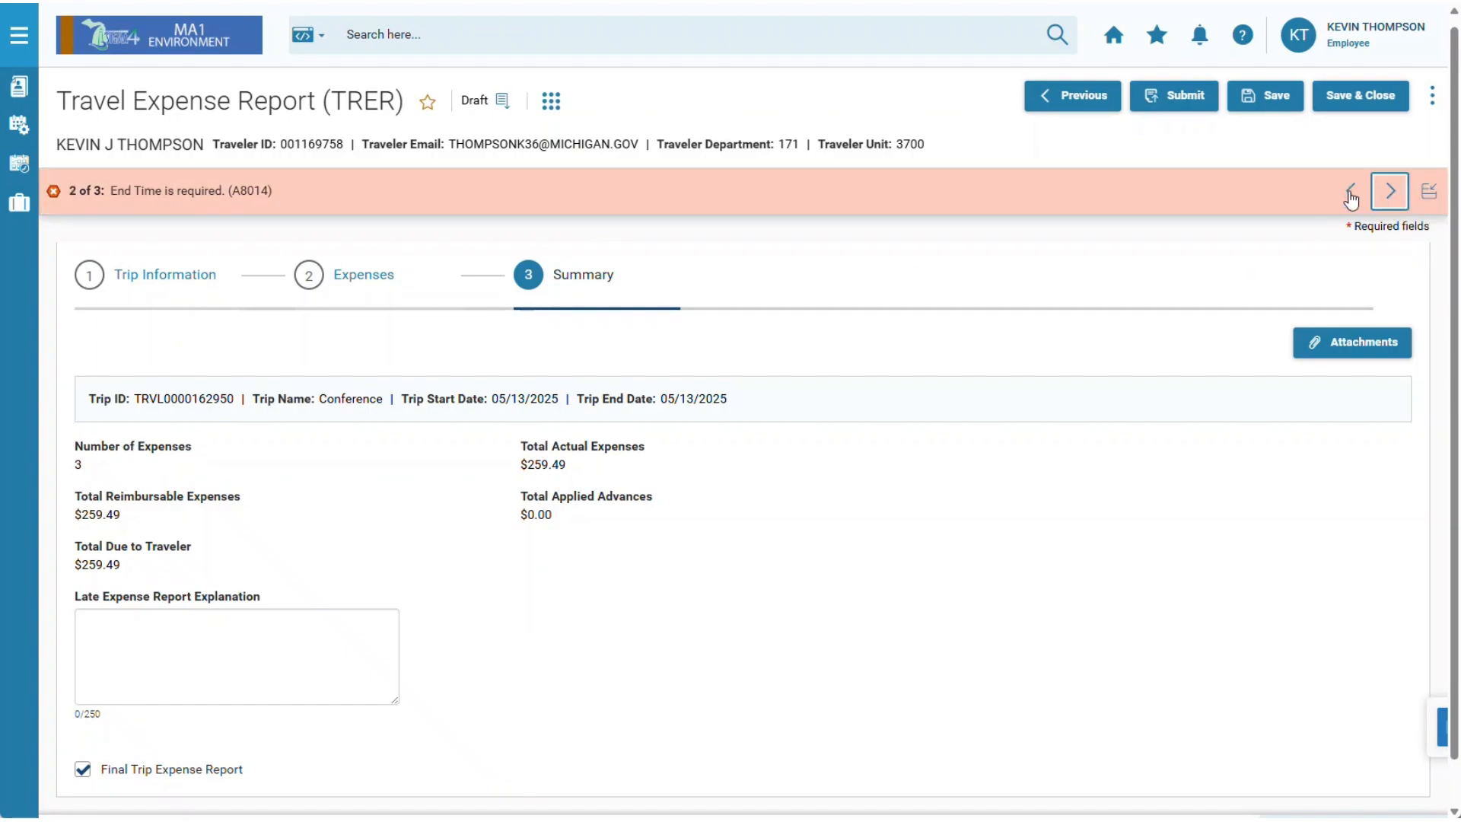
pyautogui.click(1351, 191)
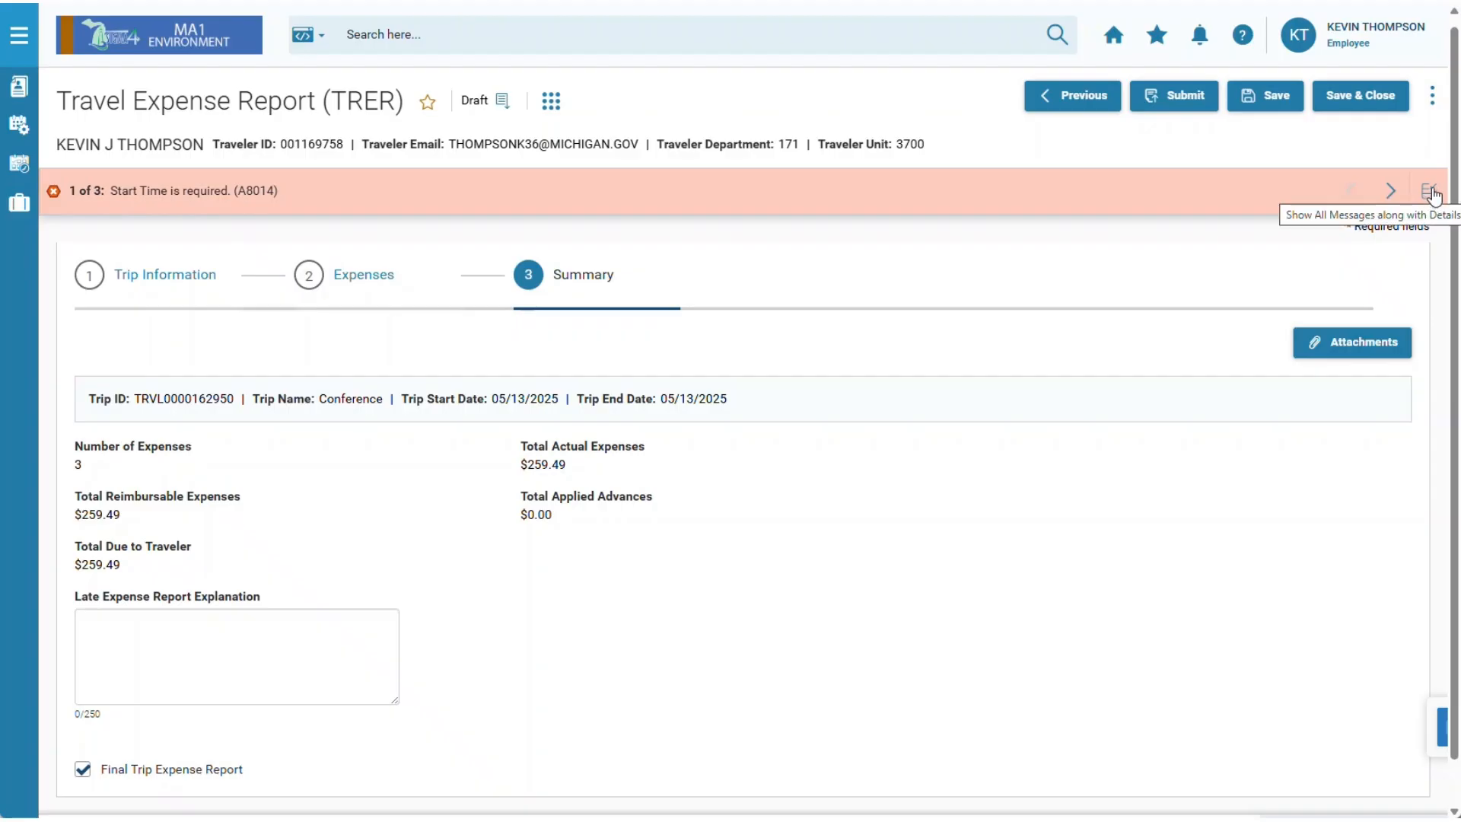
pyautogui.click(1432, 193)
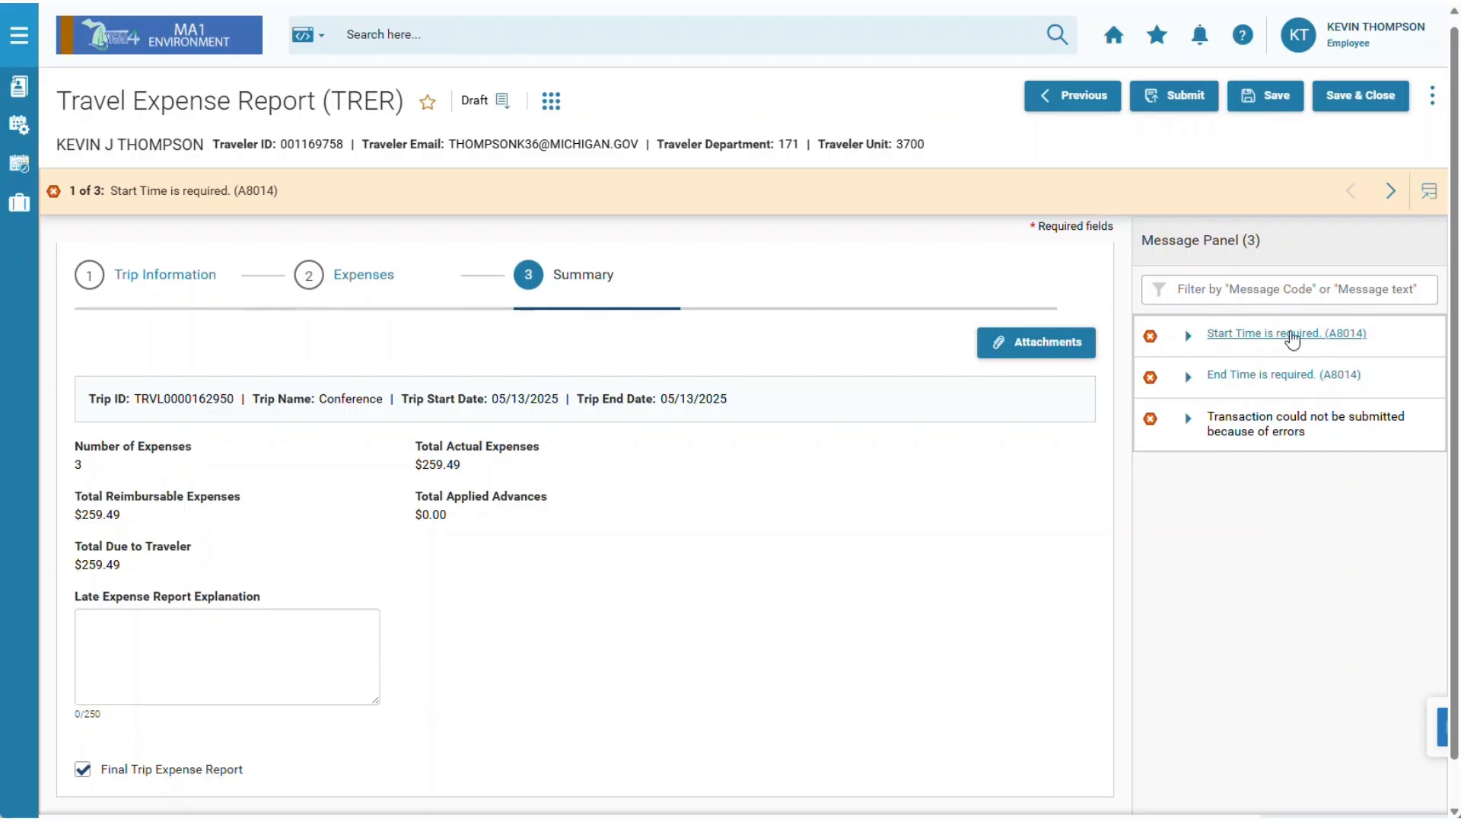
# Jump from the Start Time error to the lunch line and enter start 8:00 and end 17:00.
pyautogui.click(1192, 338)
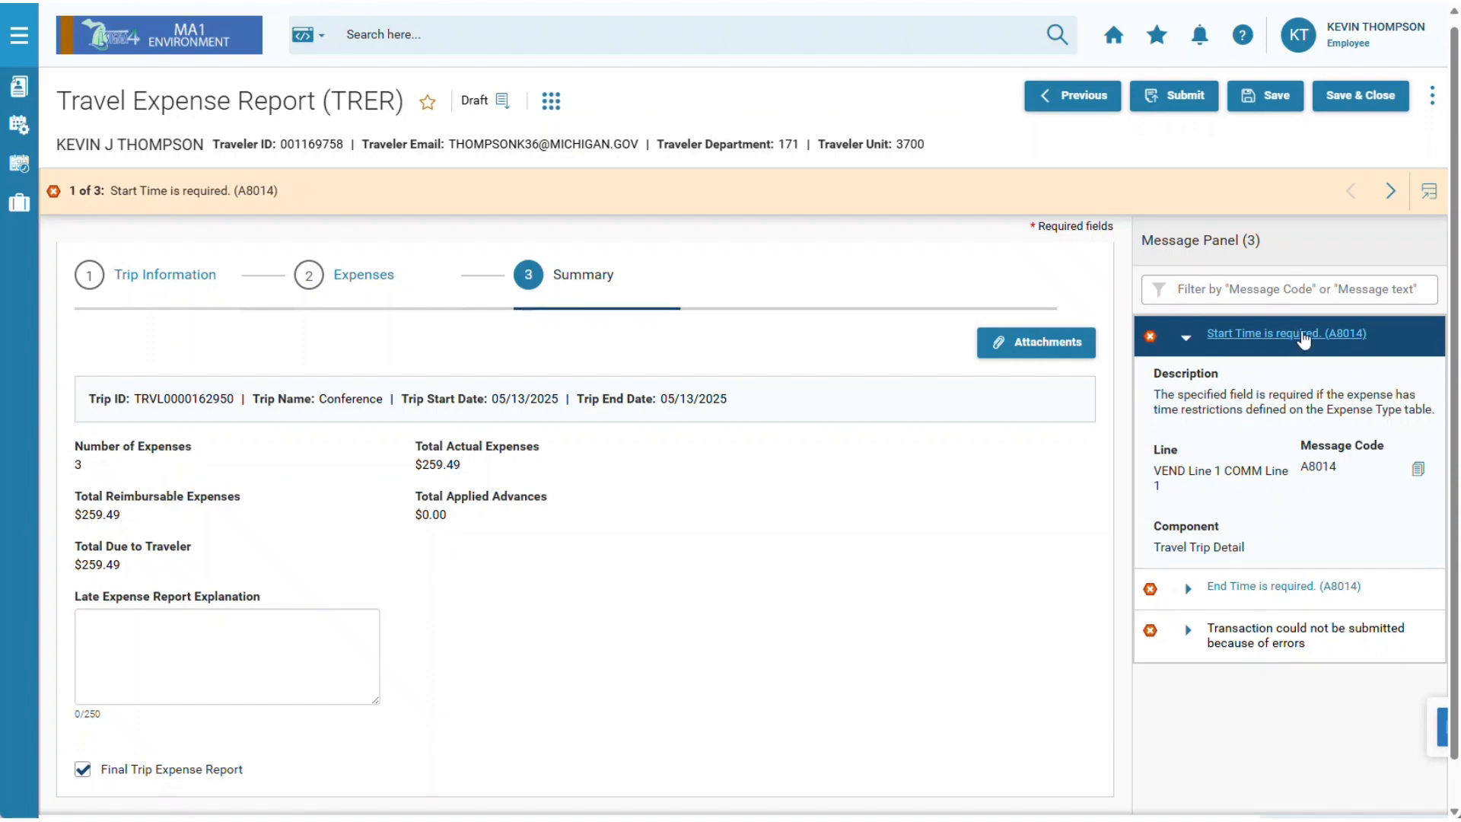
pyautogui.click(1303, 338)
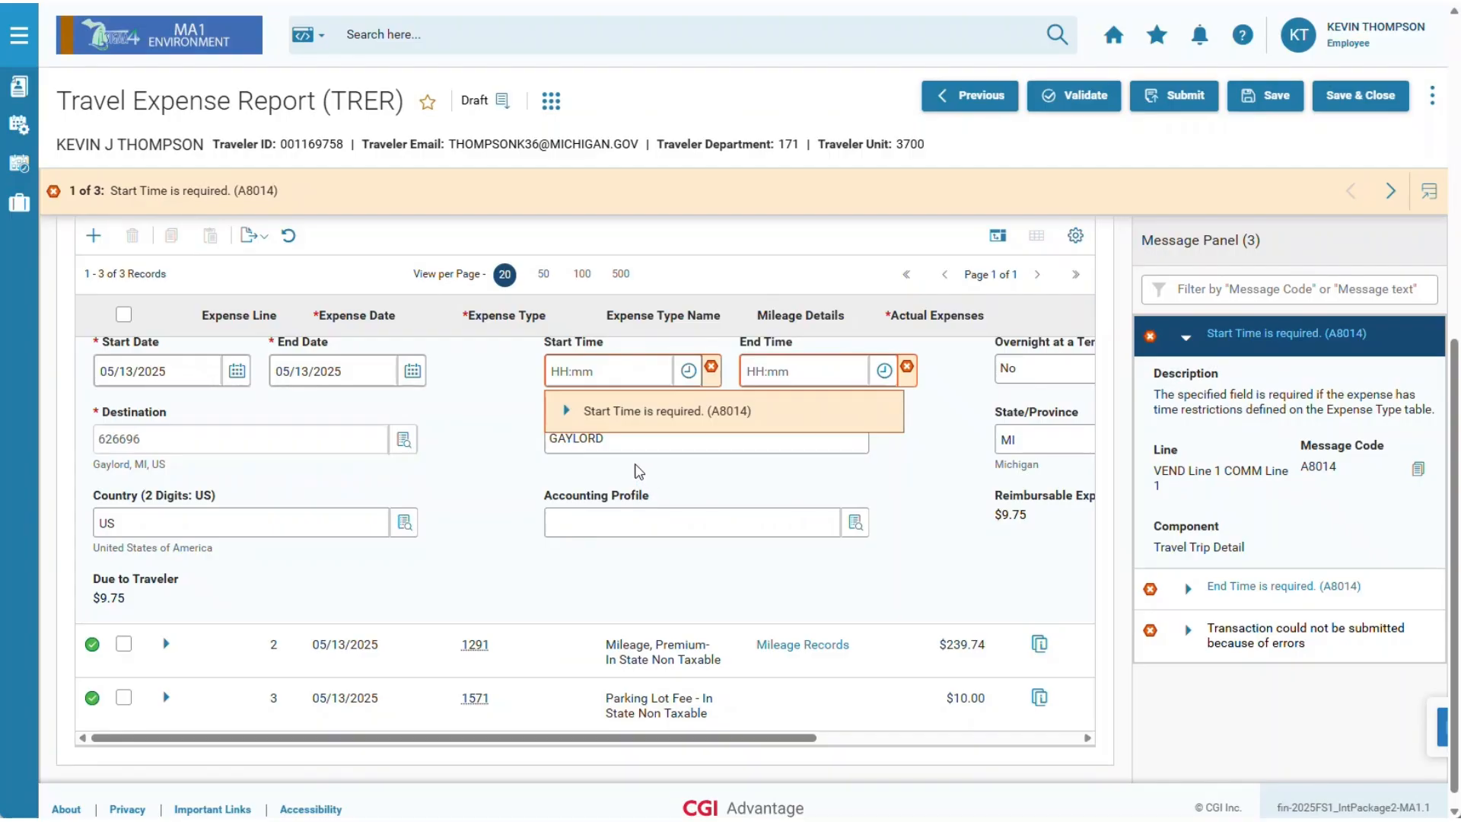
pyautogui.click(639, 372)
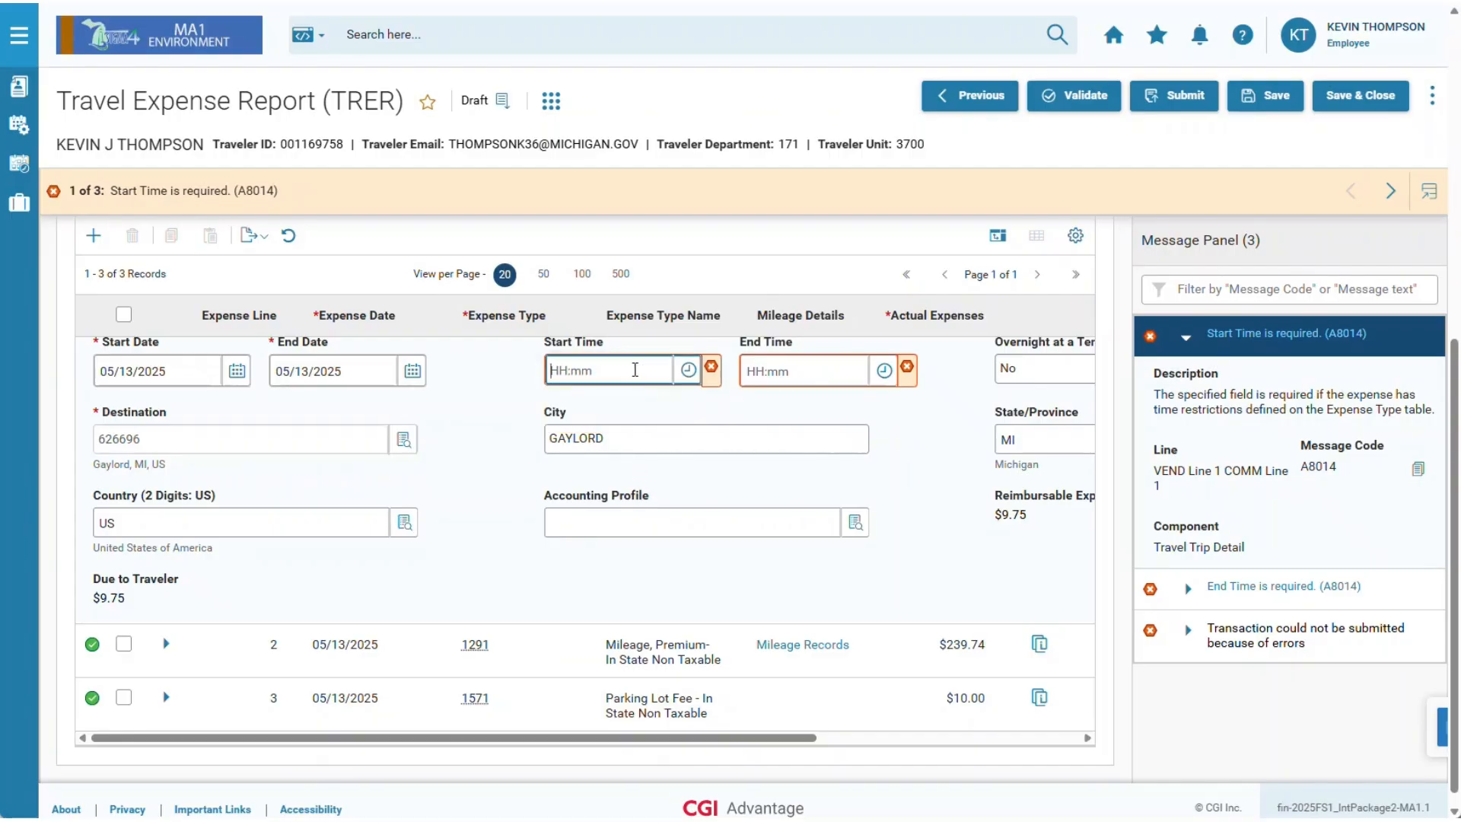
pyautogui.write('8:00')
pyautogui.click(800, 373)
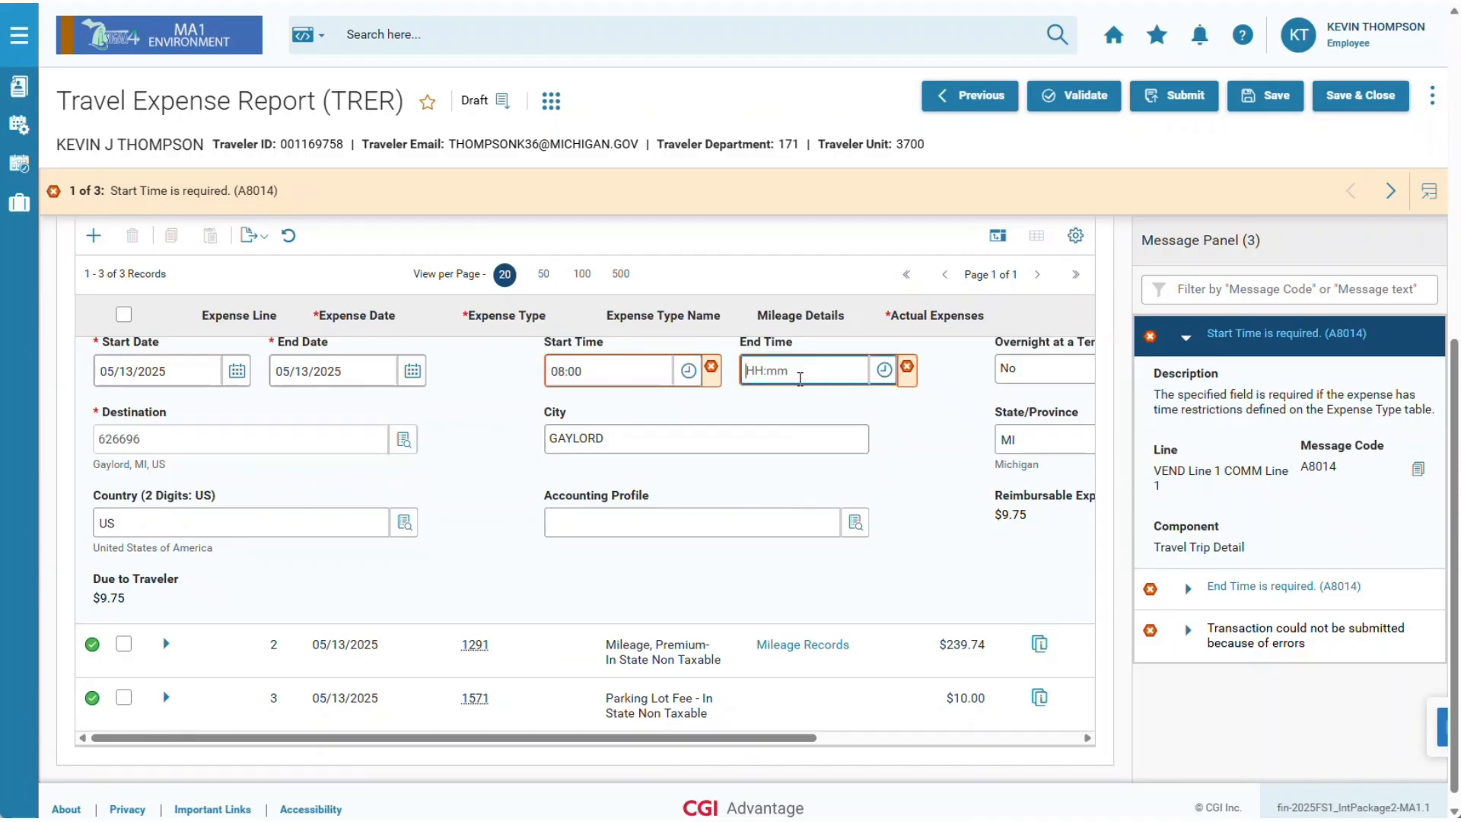
pyautogui.write('17:00')
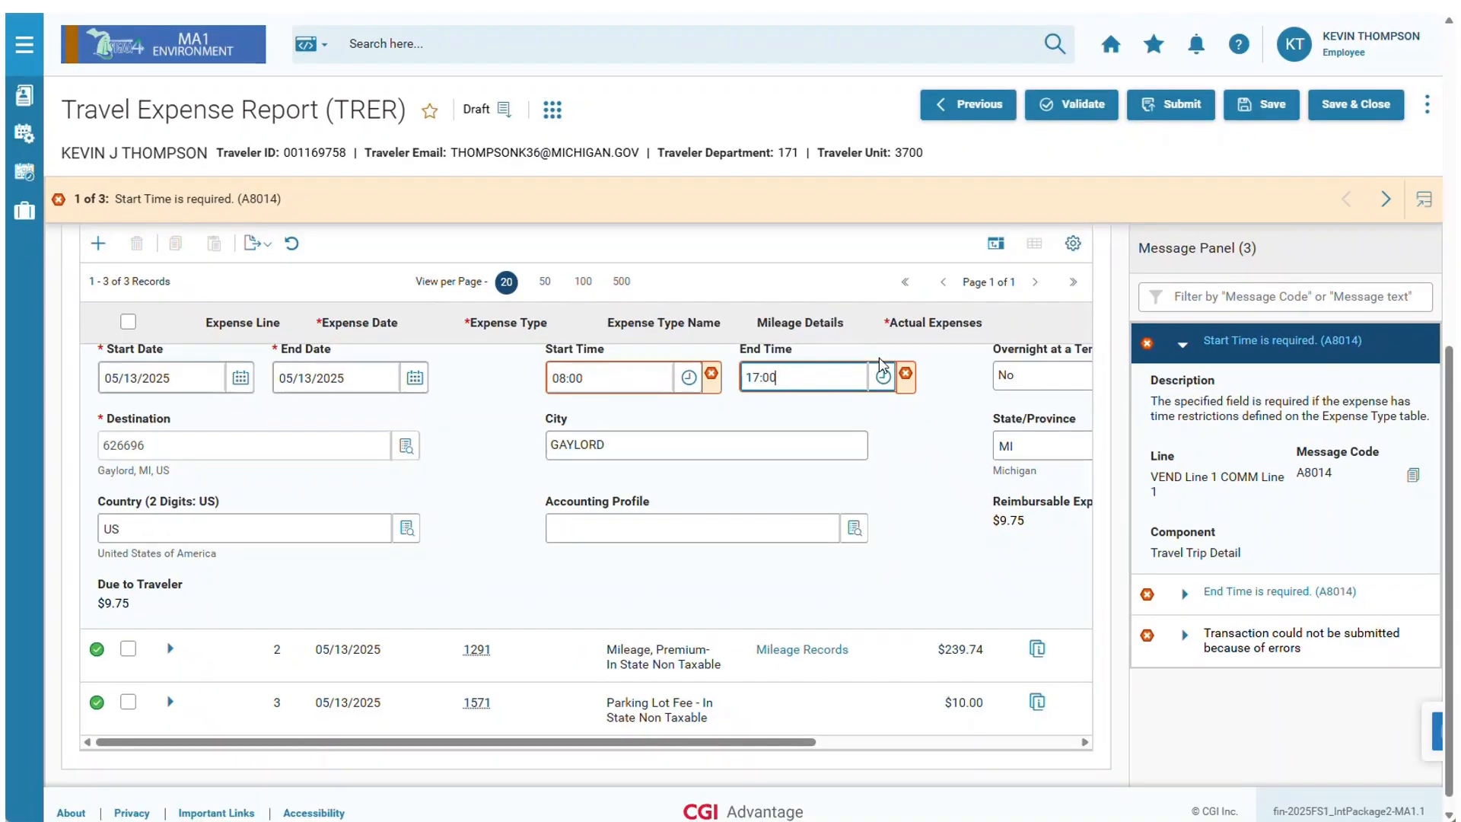
# Validate the travel expense report, then submit it so its status becomes Pending approval.
pyautogui.click(1082, 112)
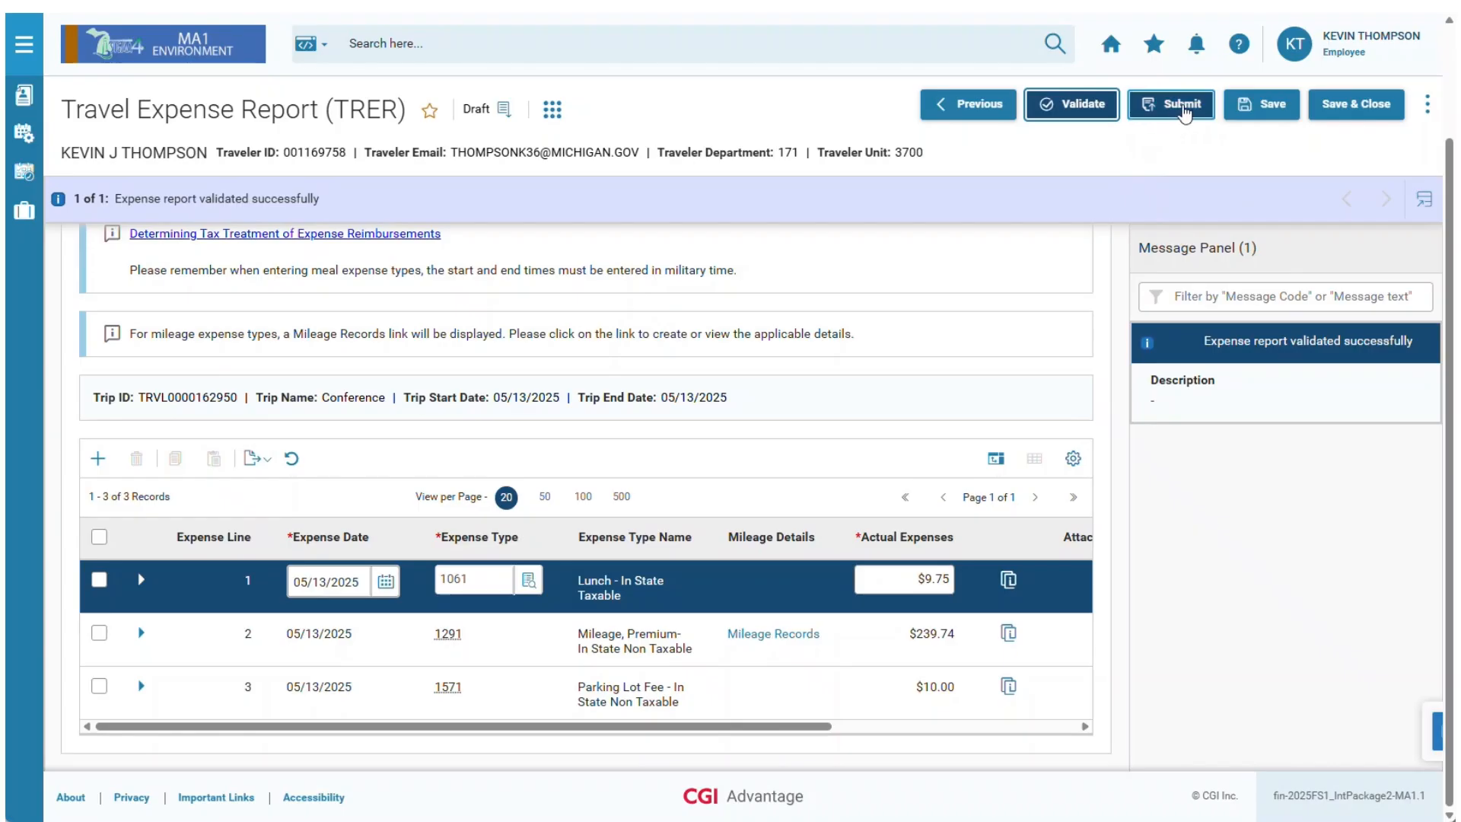
pyautogui.click(1185, 110)
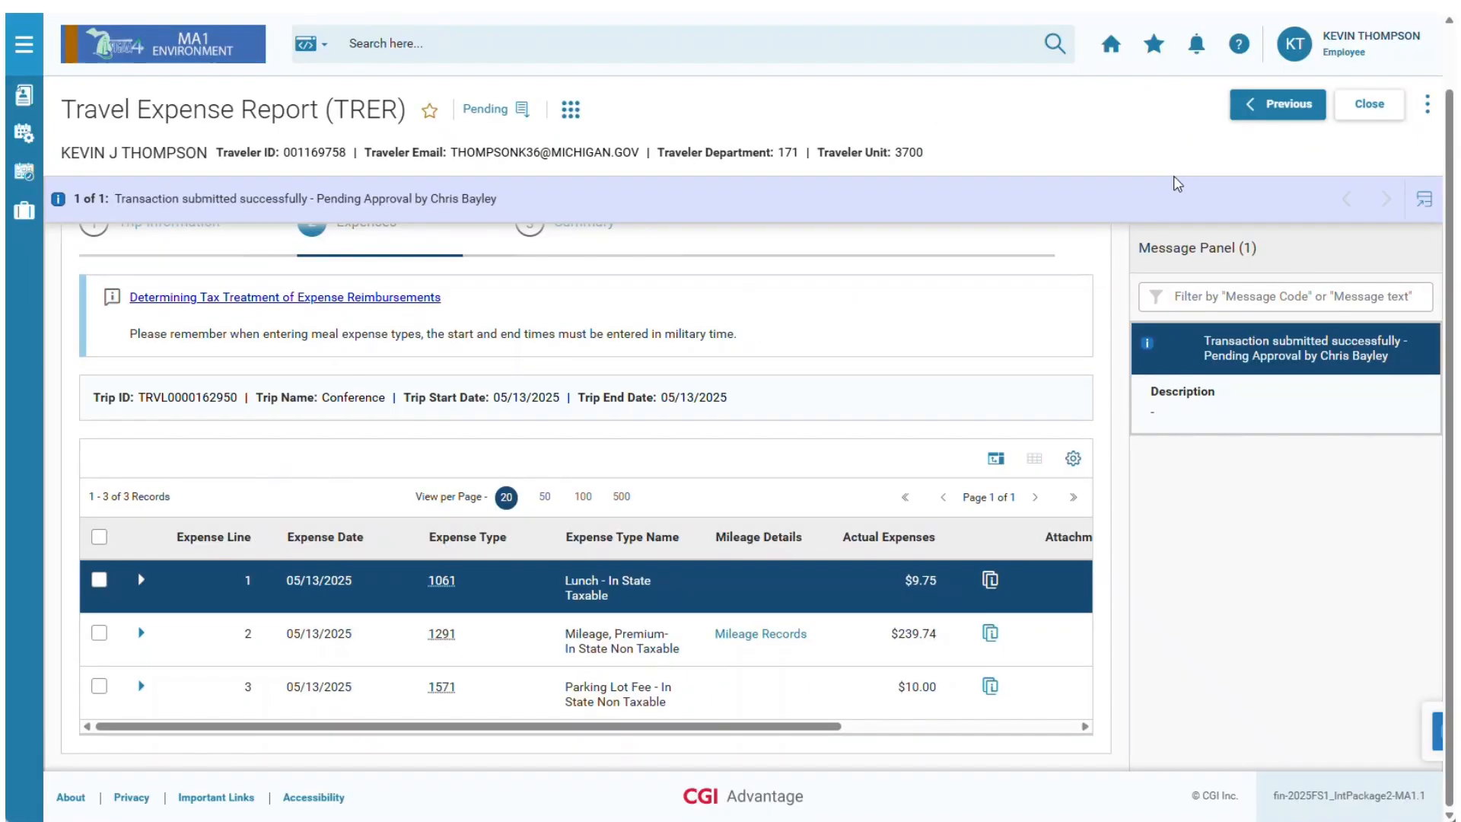
pyautogui.scroll(1, 1027, 363)
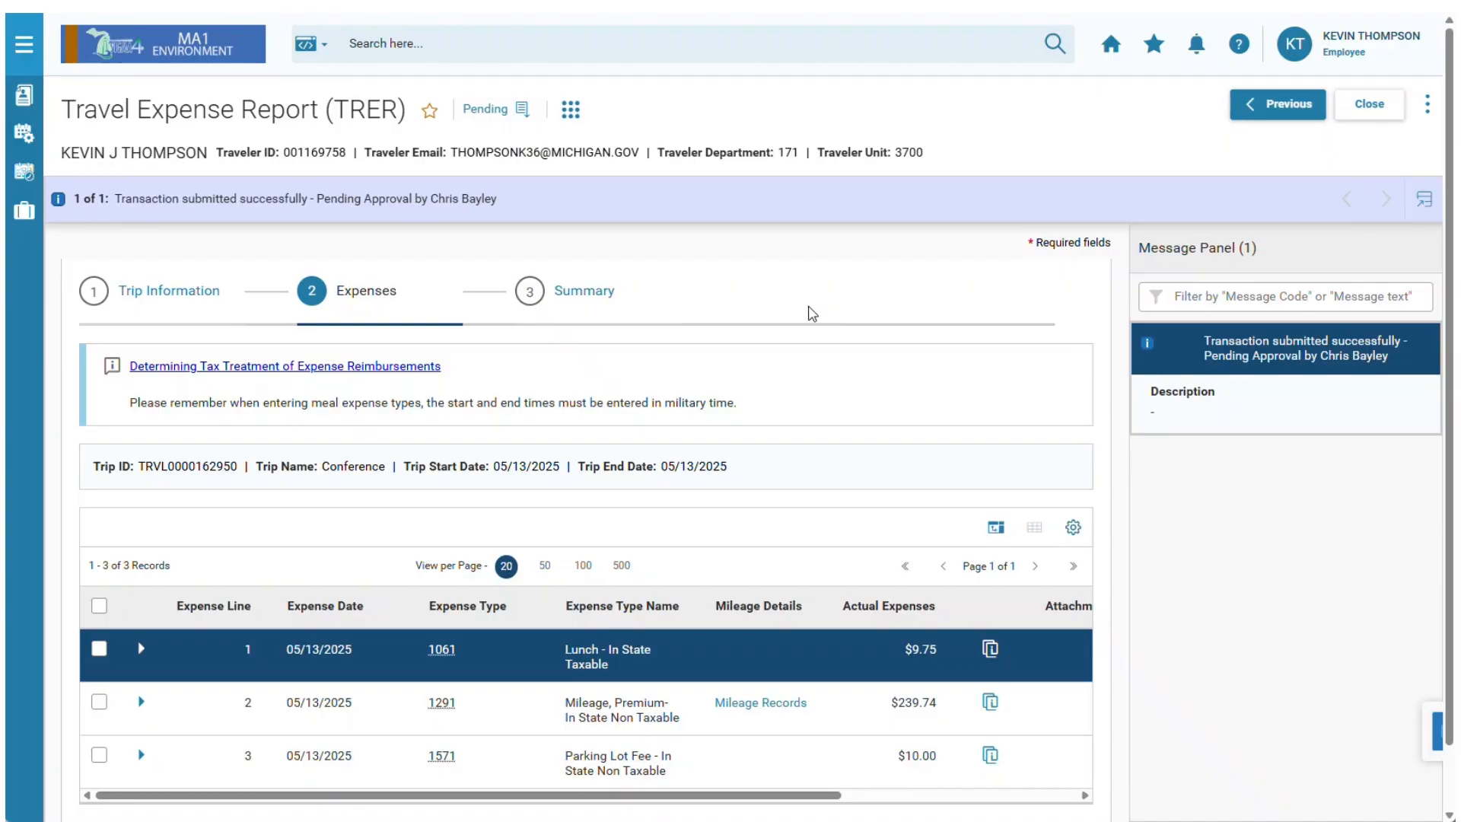
pyautogui.click(1428, 107)
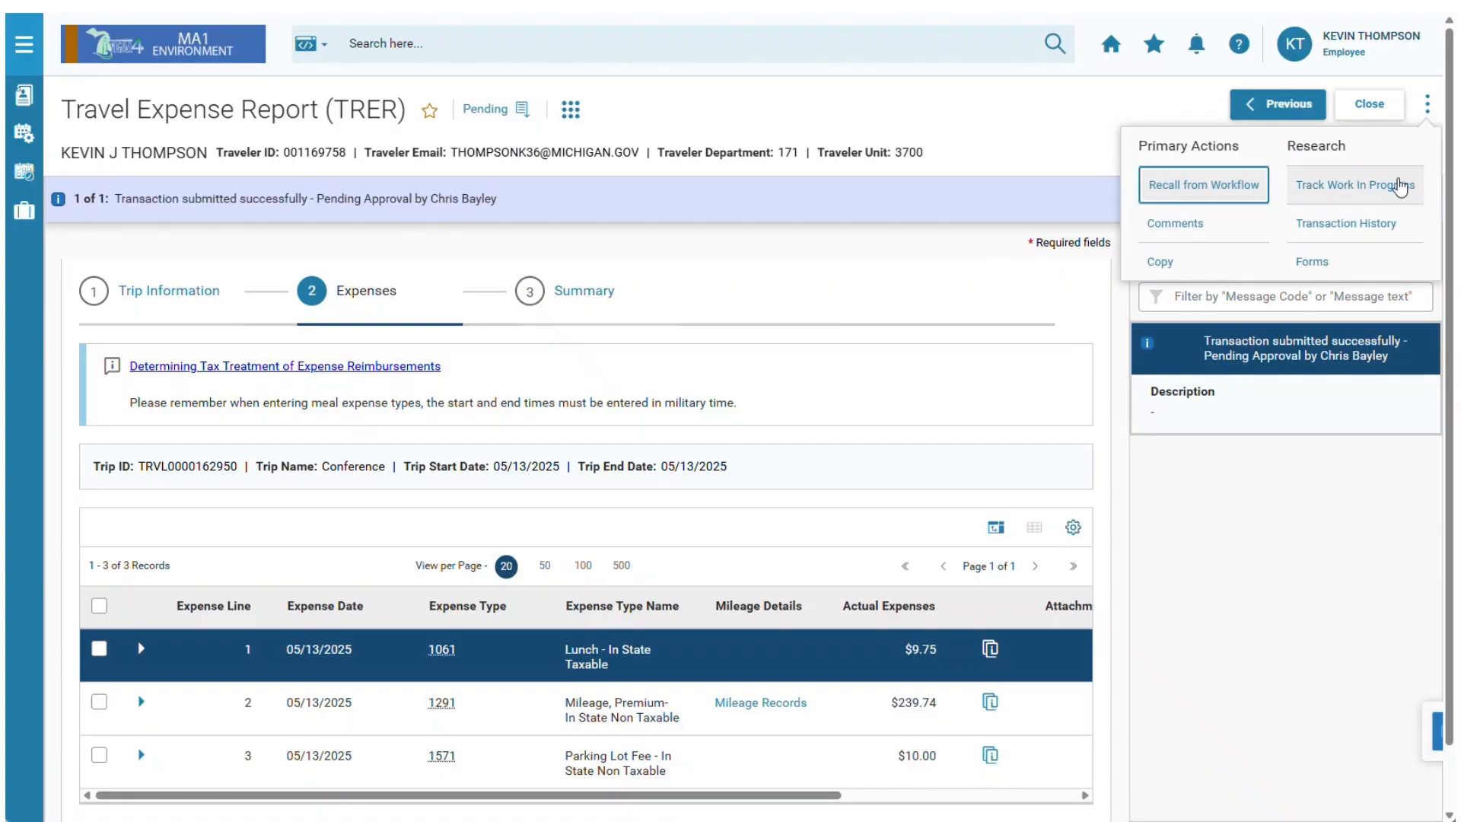
pyautogui.click(593, 132)
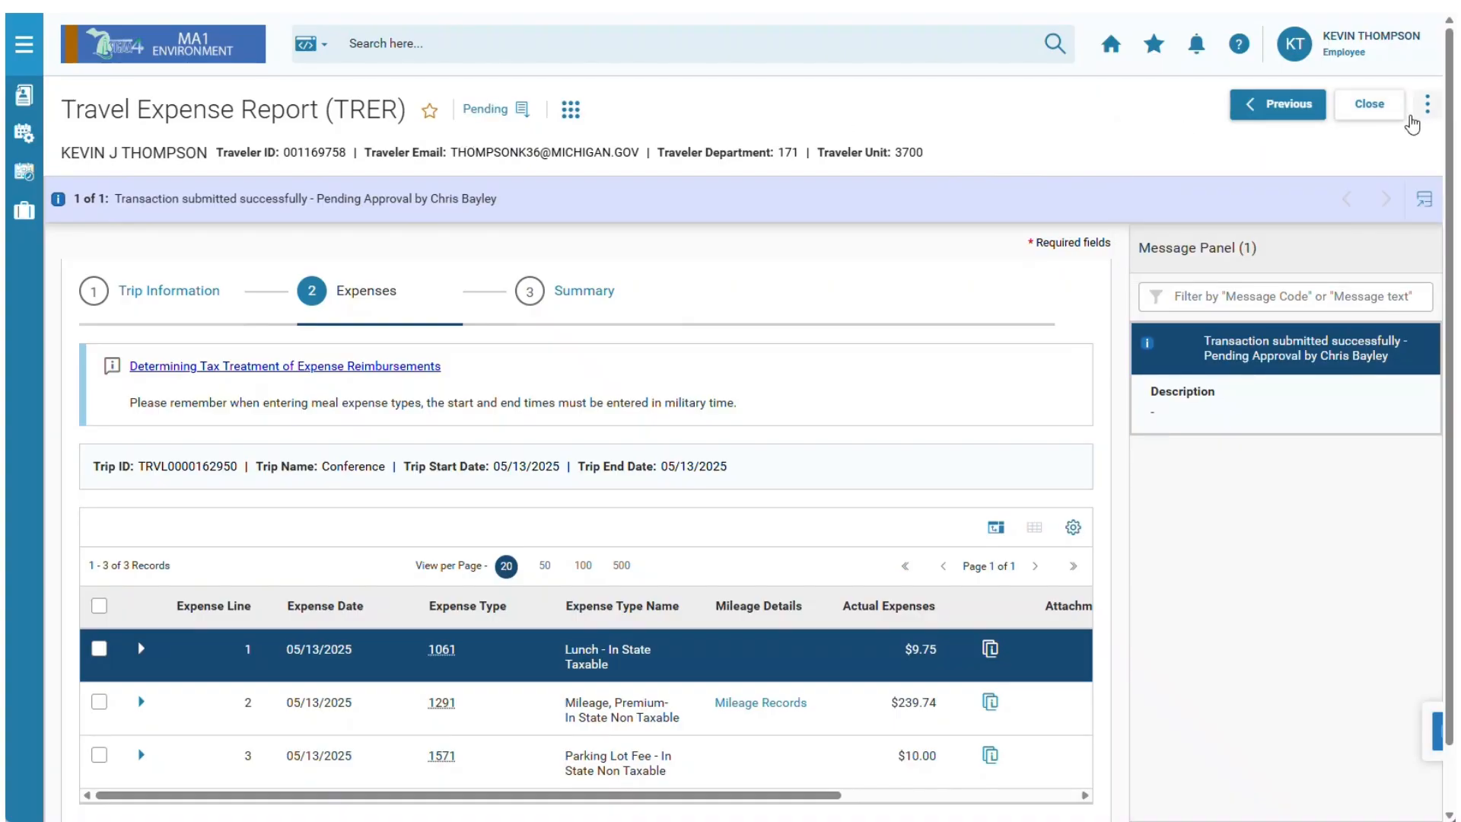
pyautogui.click(493, 112)
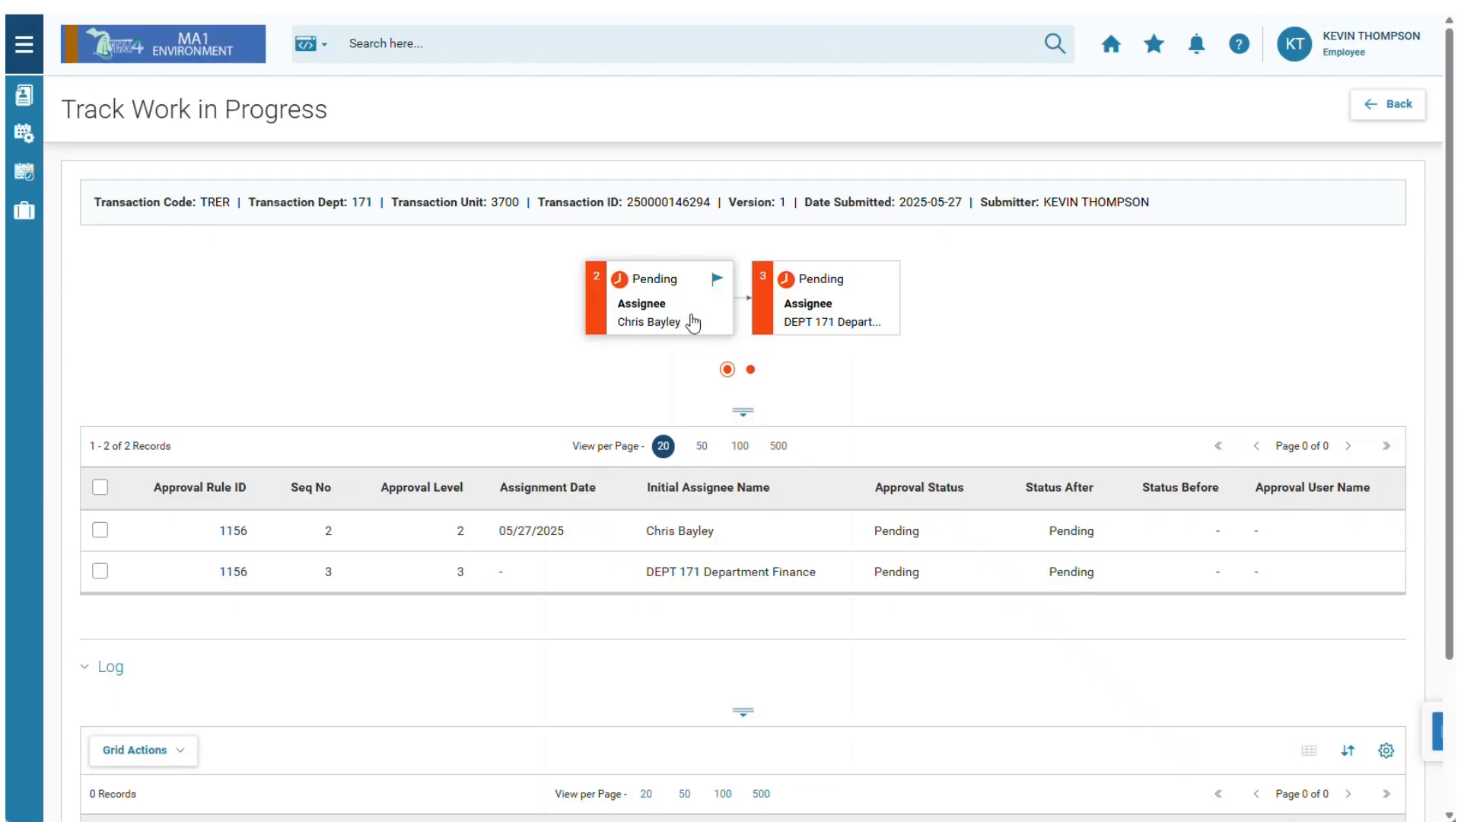
pyautogui.click(1382, 114)
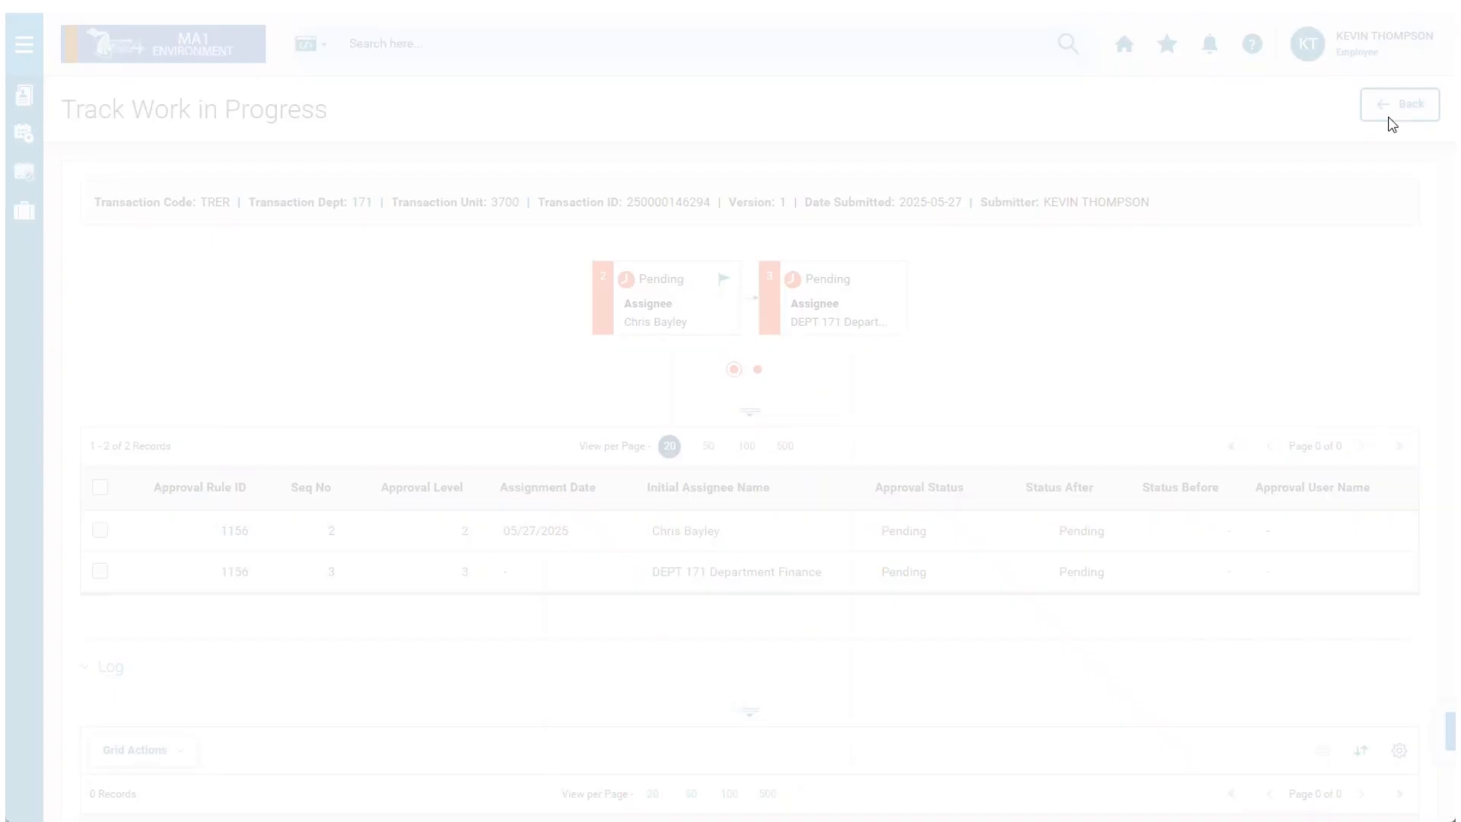
pyautogui.click(1425, 111)
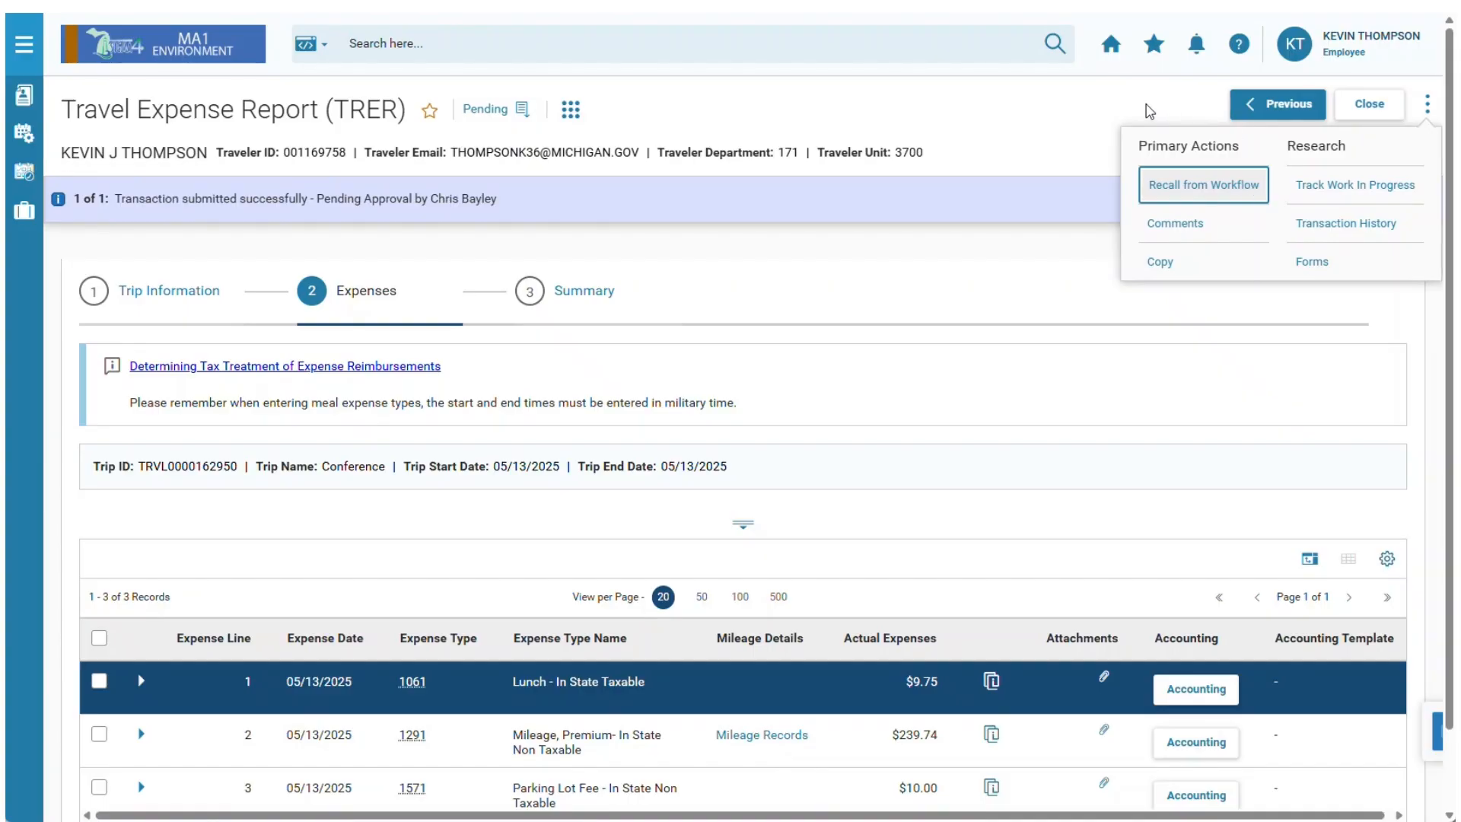
pyautogui.click(1149, 110)
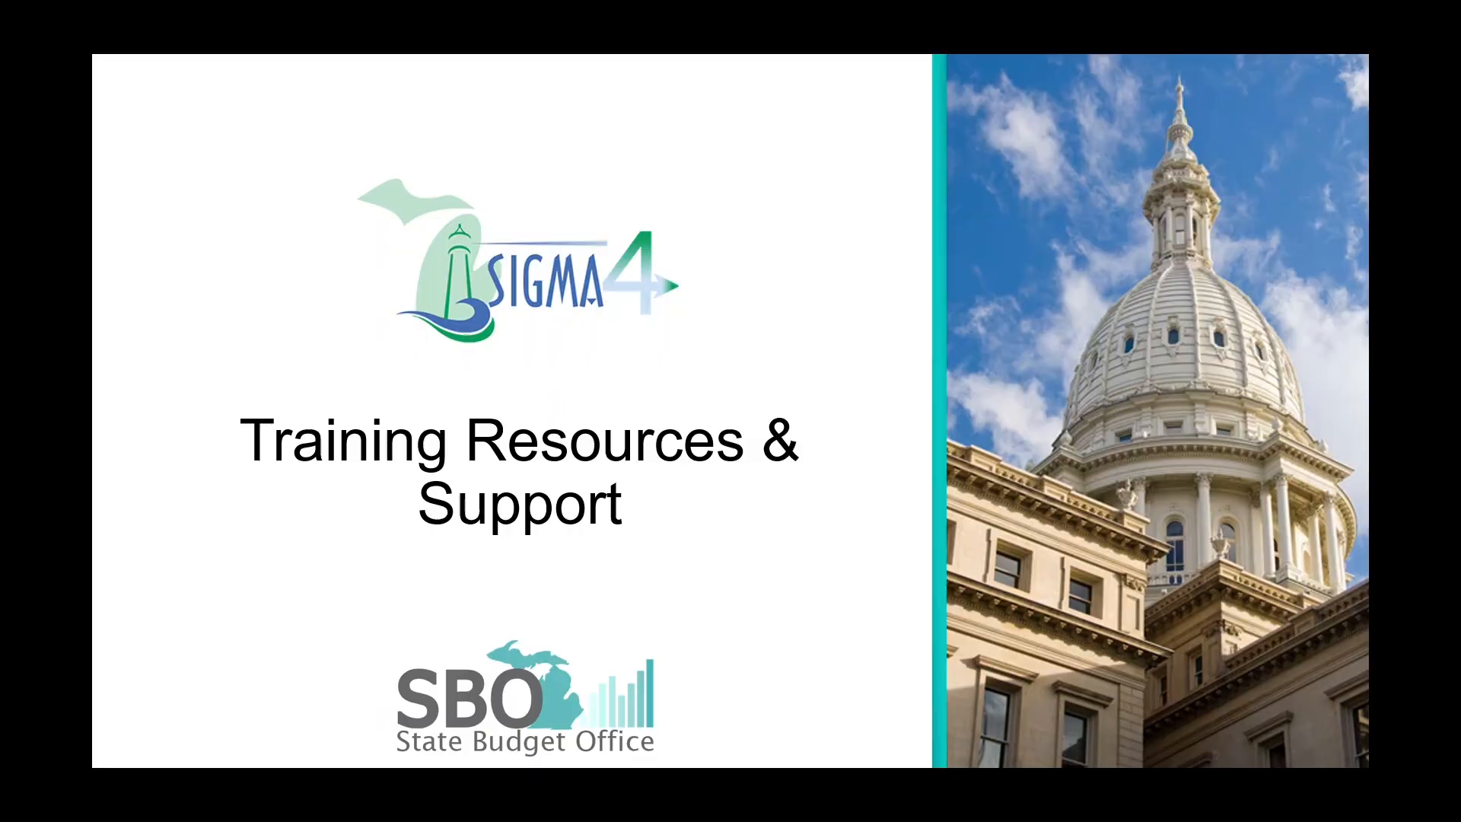
# Leave the presentation slide for the live SIGMA home page and open the Job Aids tile.
pyautogui.click(246, 688)
pyautogui.click(254, 676)
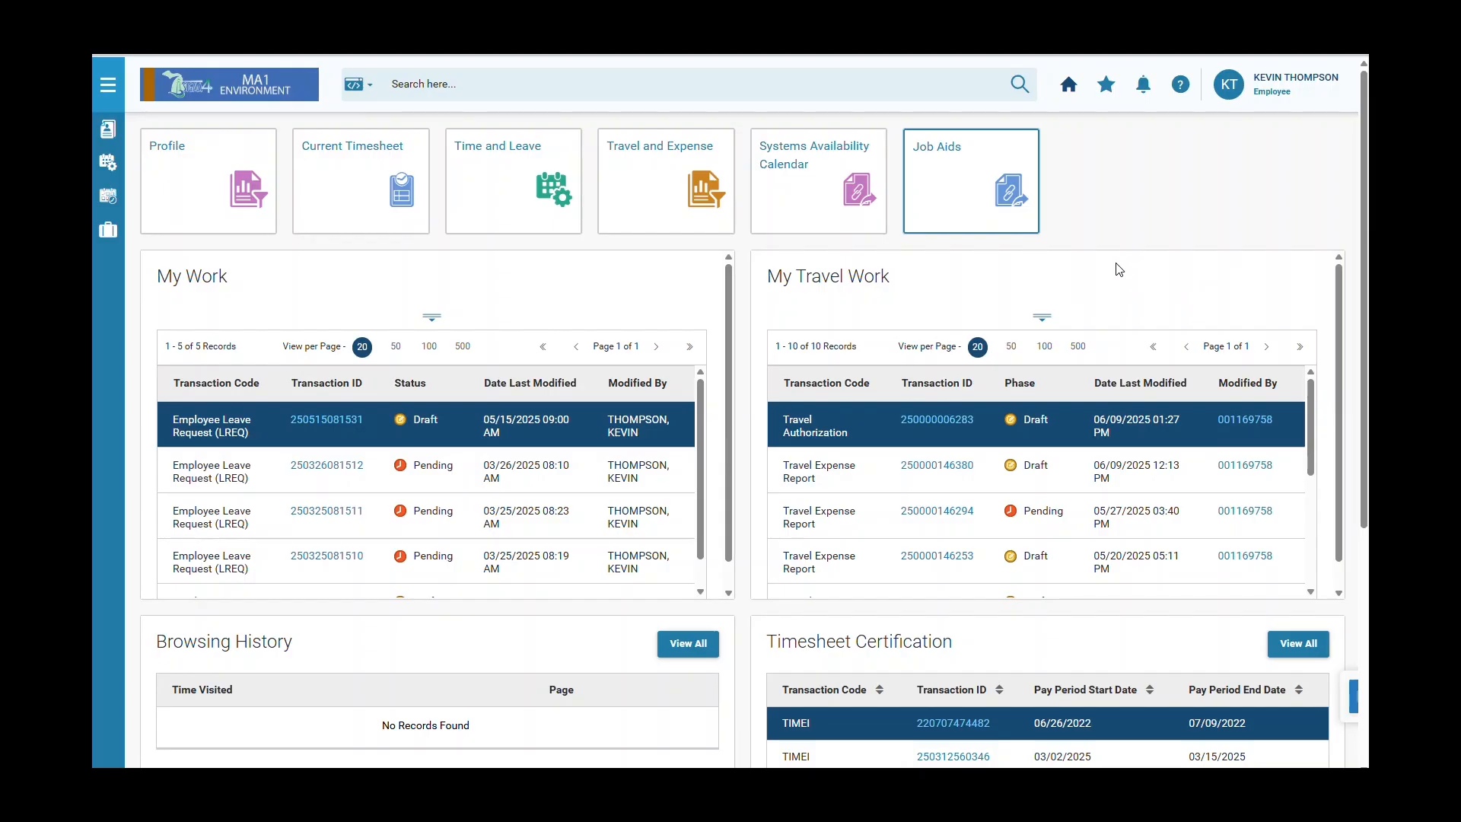
pyautogui.click(1018, 216)
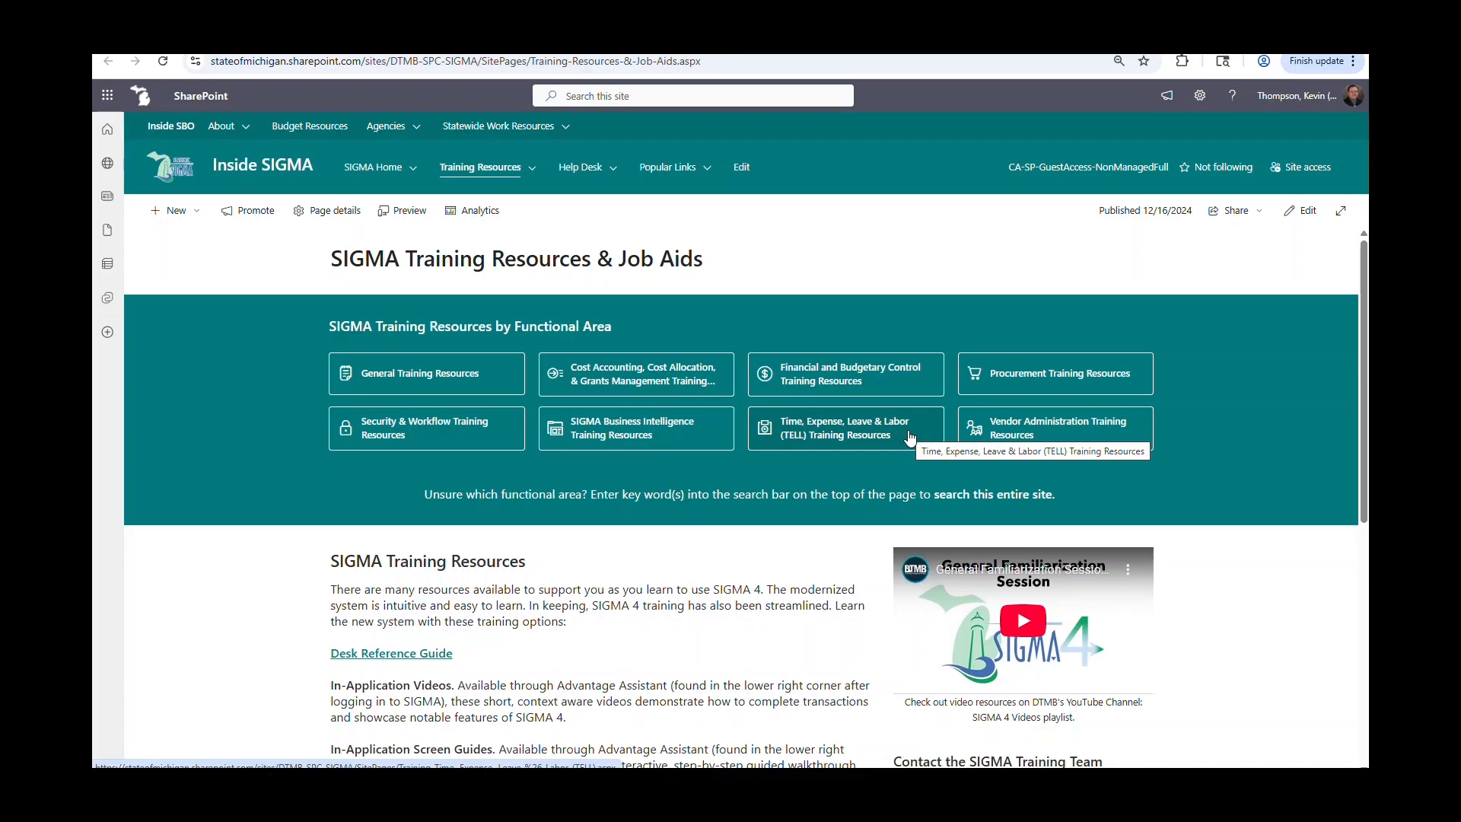
# Browse the TELL Employee, Manager and Timekeeper training links, then go to the Help Desk page.
pyautogui.click(910, 435)
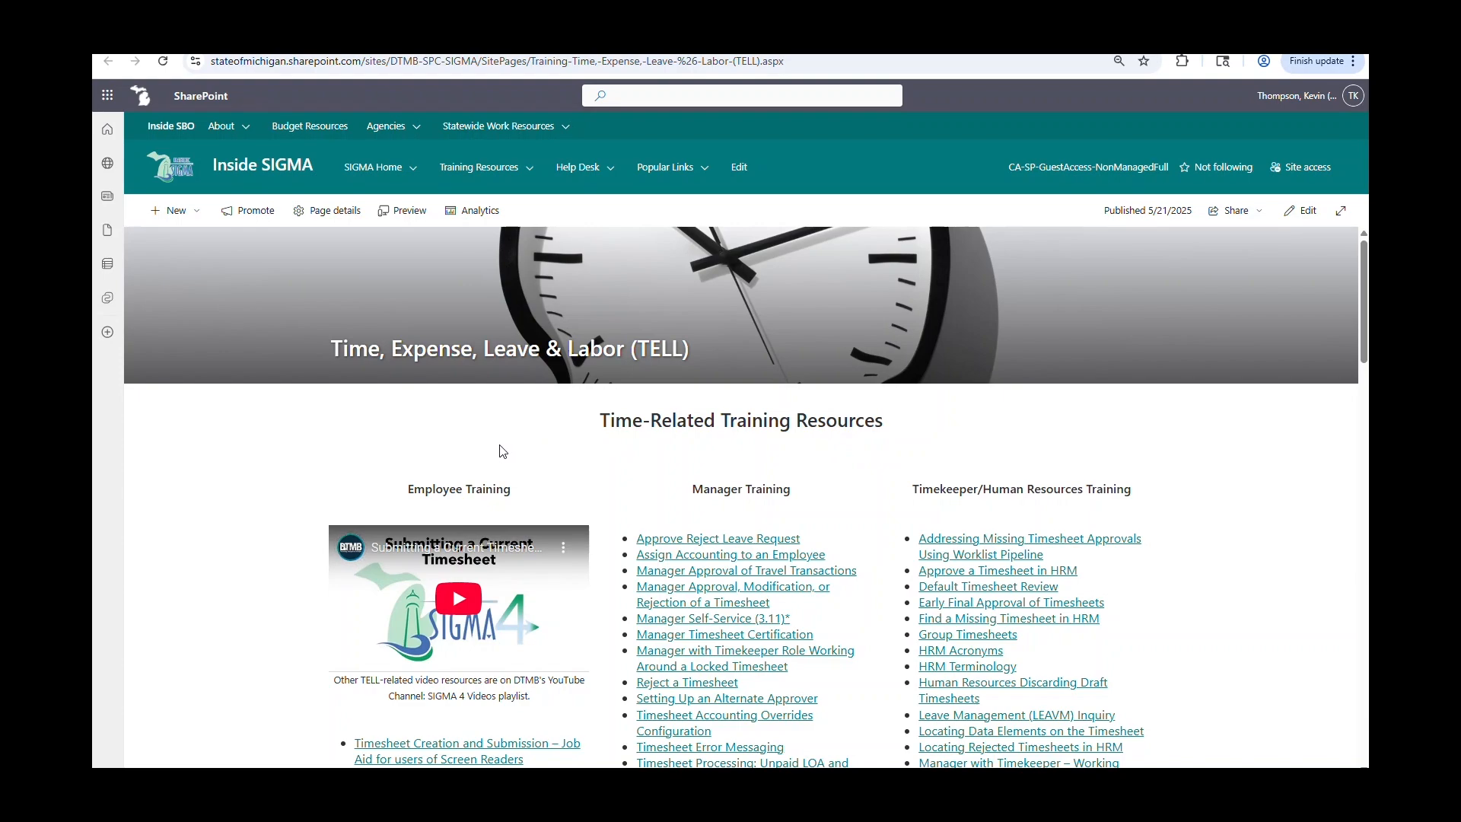
pyautogui.scroll(-2, 503, 451)
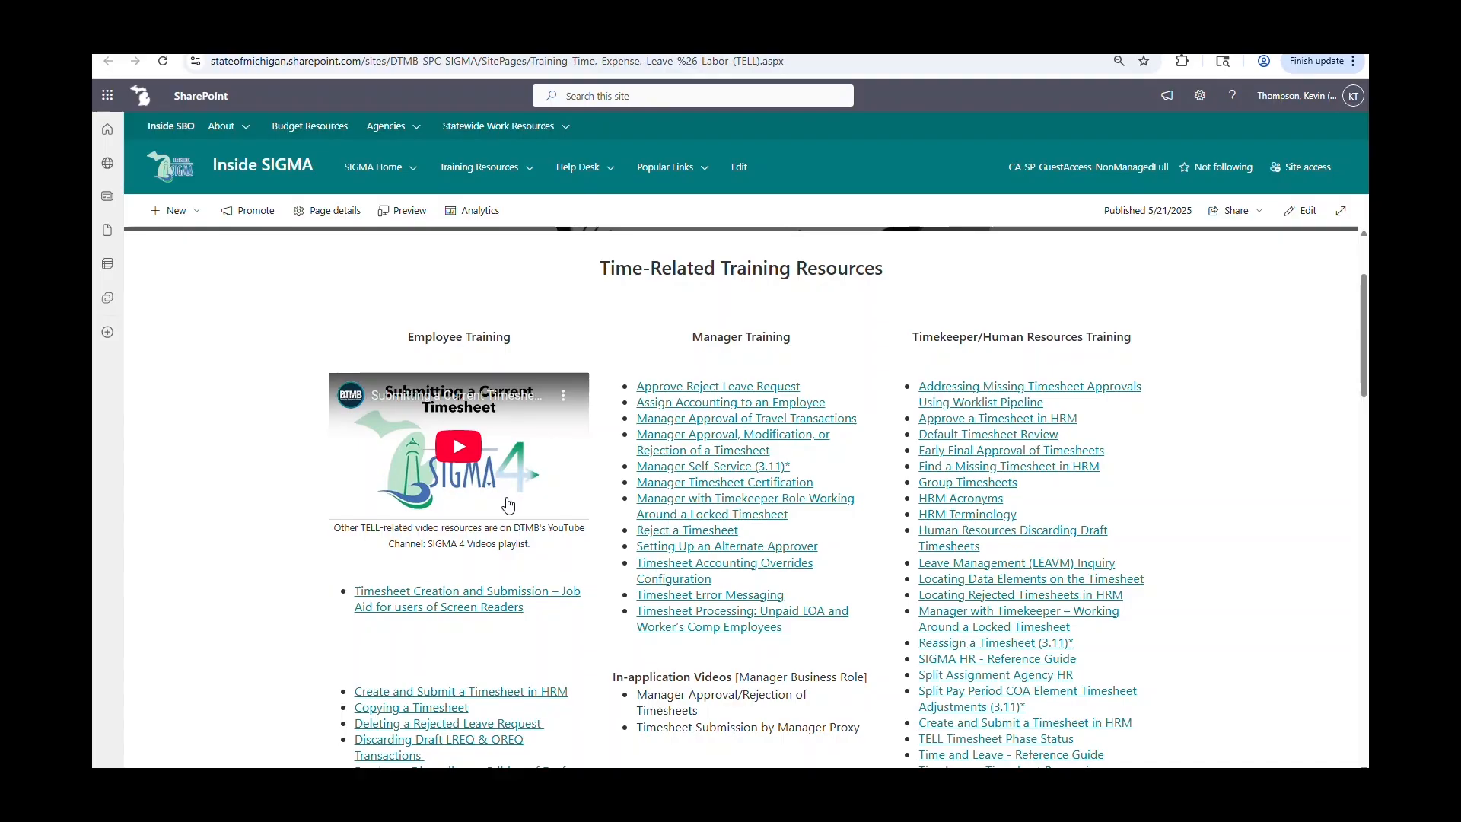
pyautogui.scroll(-3, 506, 508)
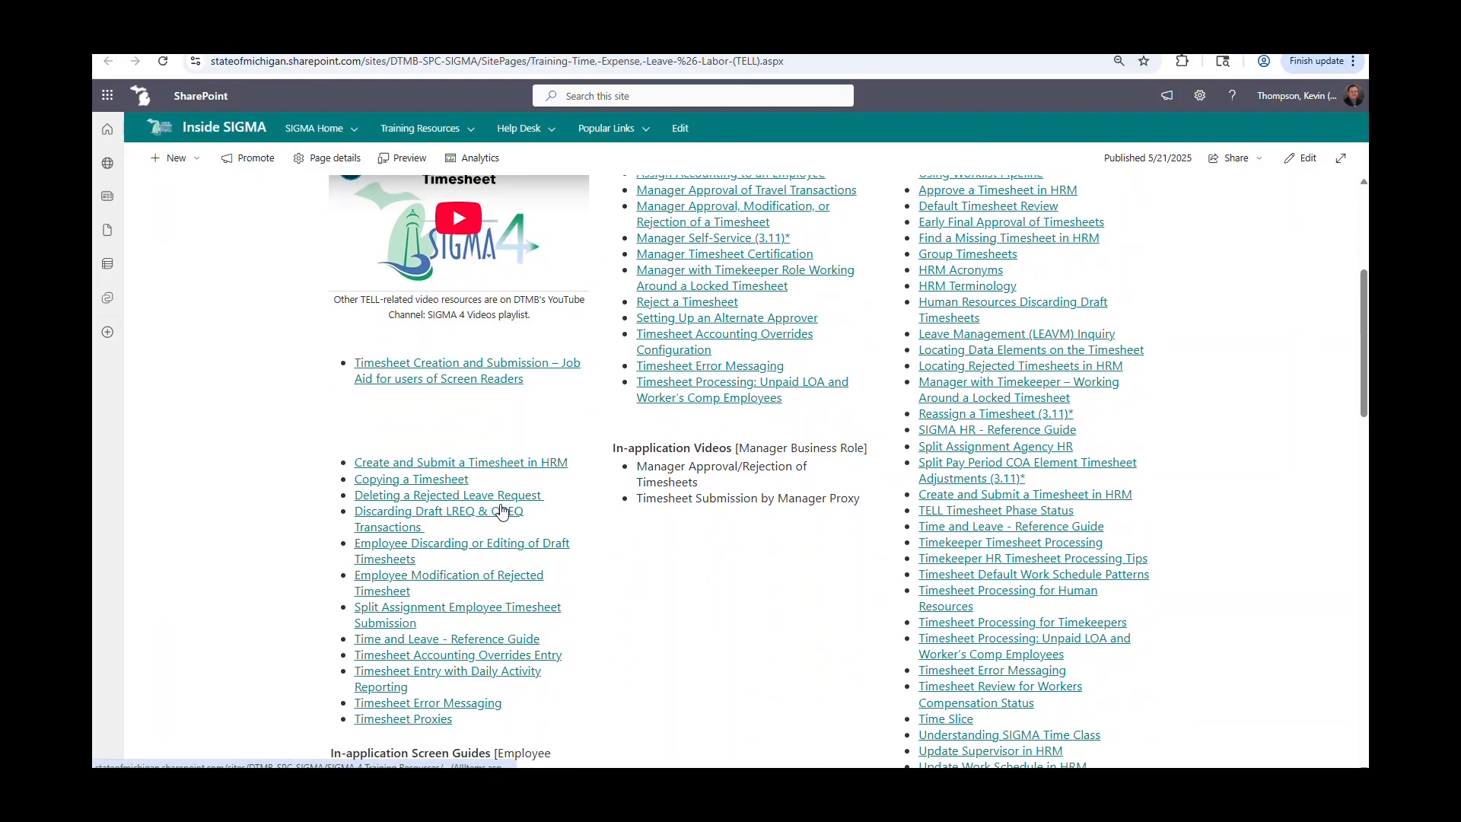
pyautogui.scroll(5, 501, 511)
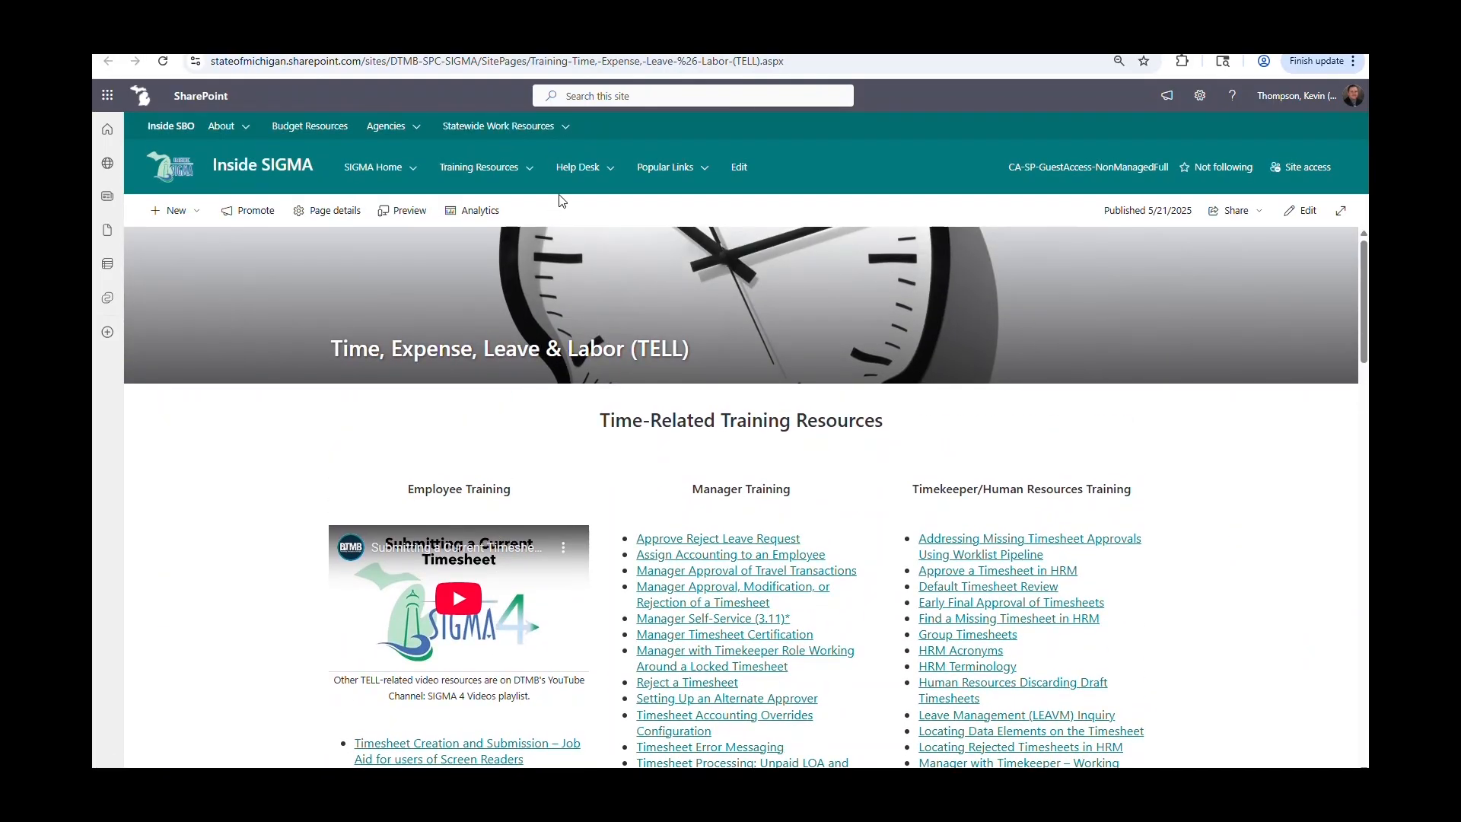
pyautogui.click(575, 169)
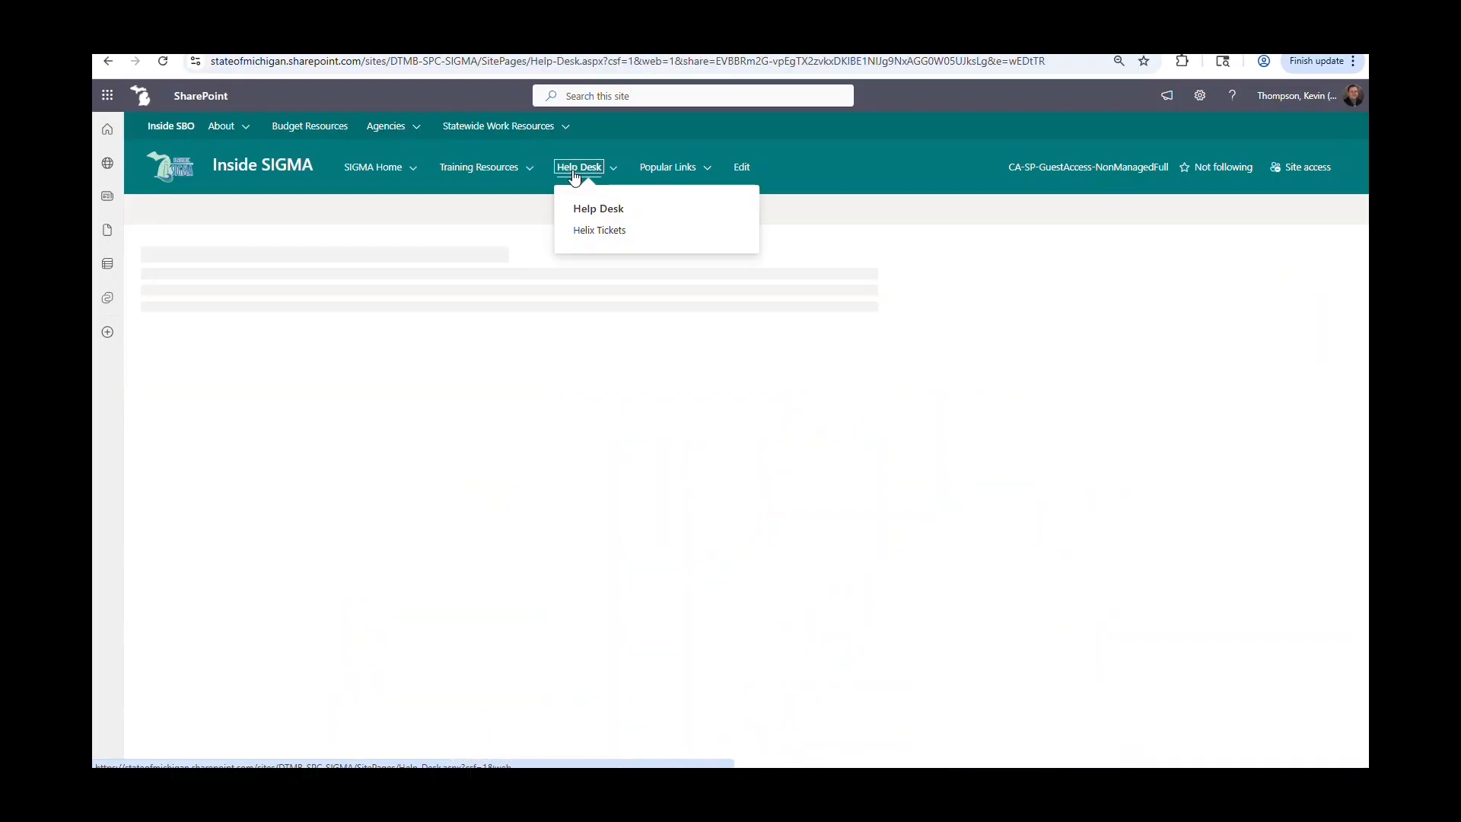